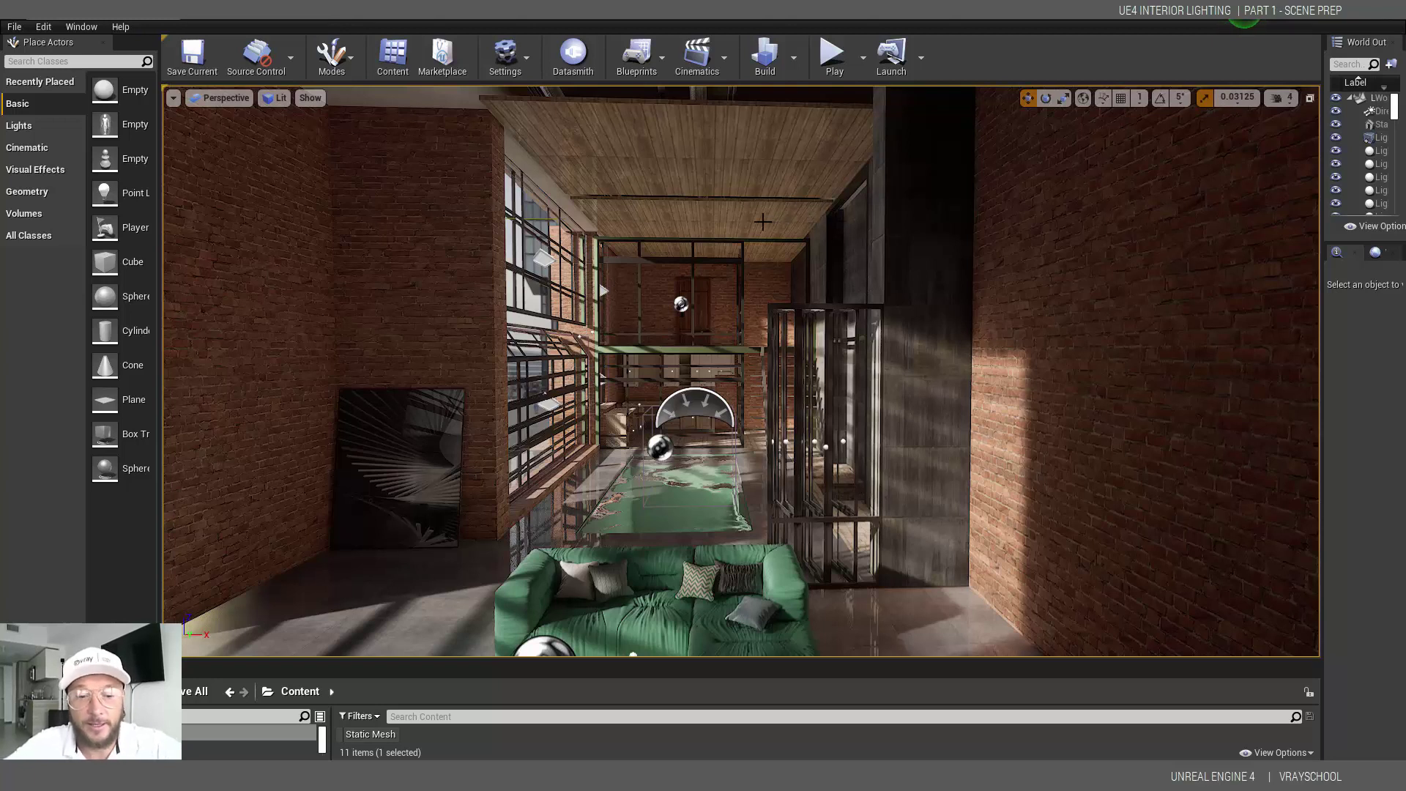
Run the finished loft level in play mode and walk through the living area, pool and kitchen, ending the session at the windows.
left_click_drag(741, 371, 782, 410, "alt")
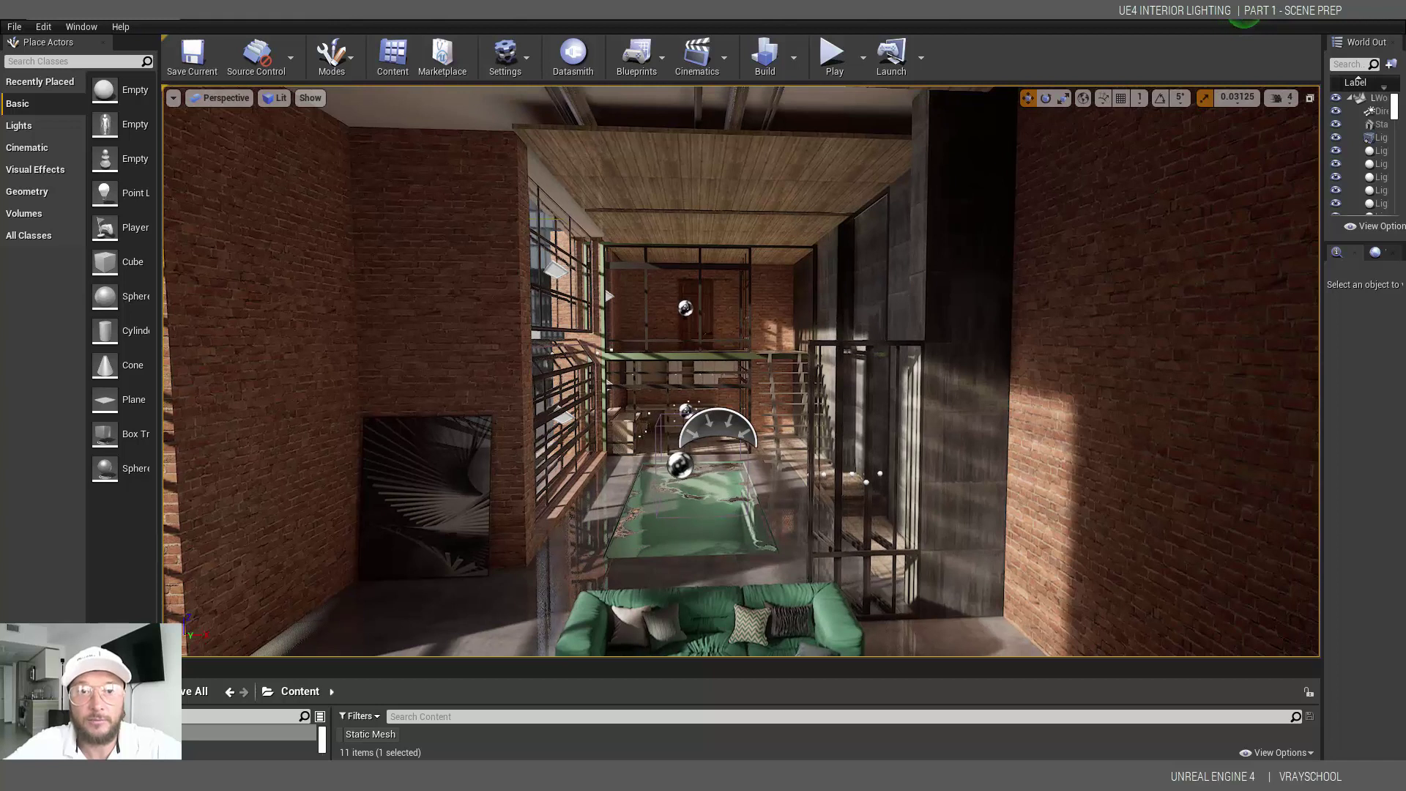
middle_click_drag(718, 300, 709, 372)
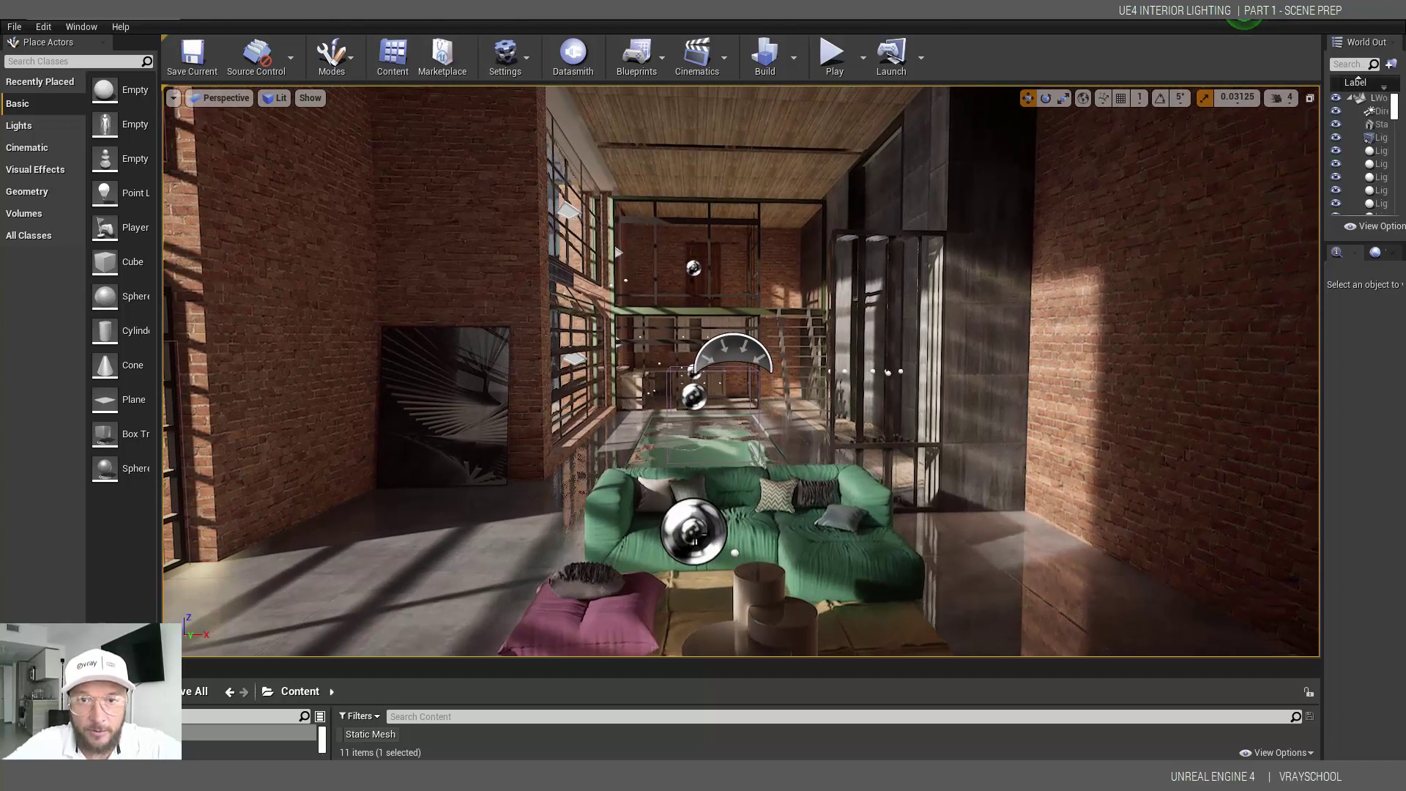
middle_click_drag(695, 542, 696, 540)
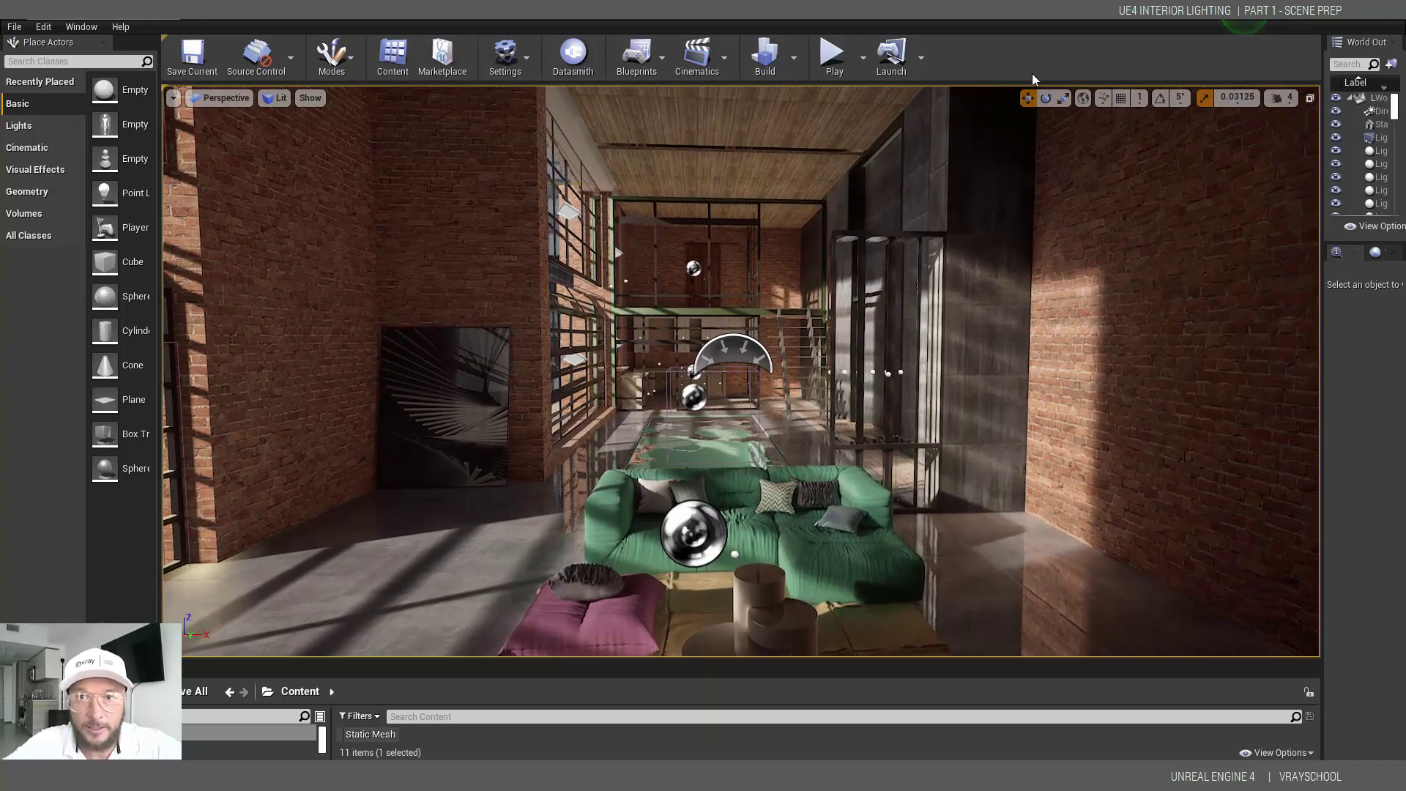
left_click(832, 64)
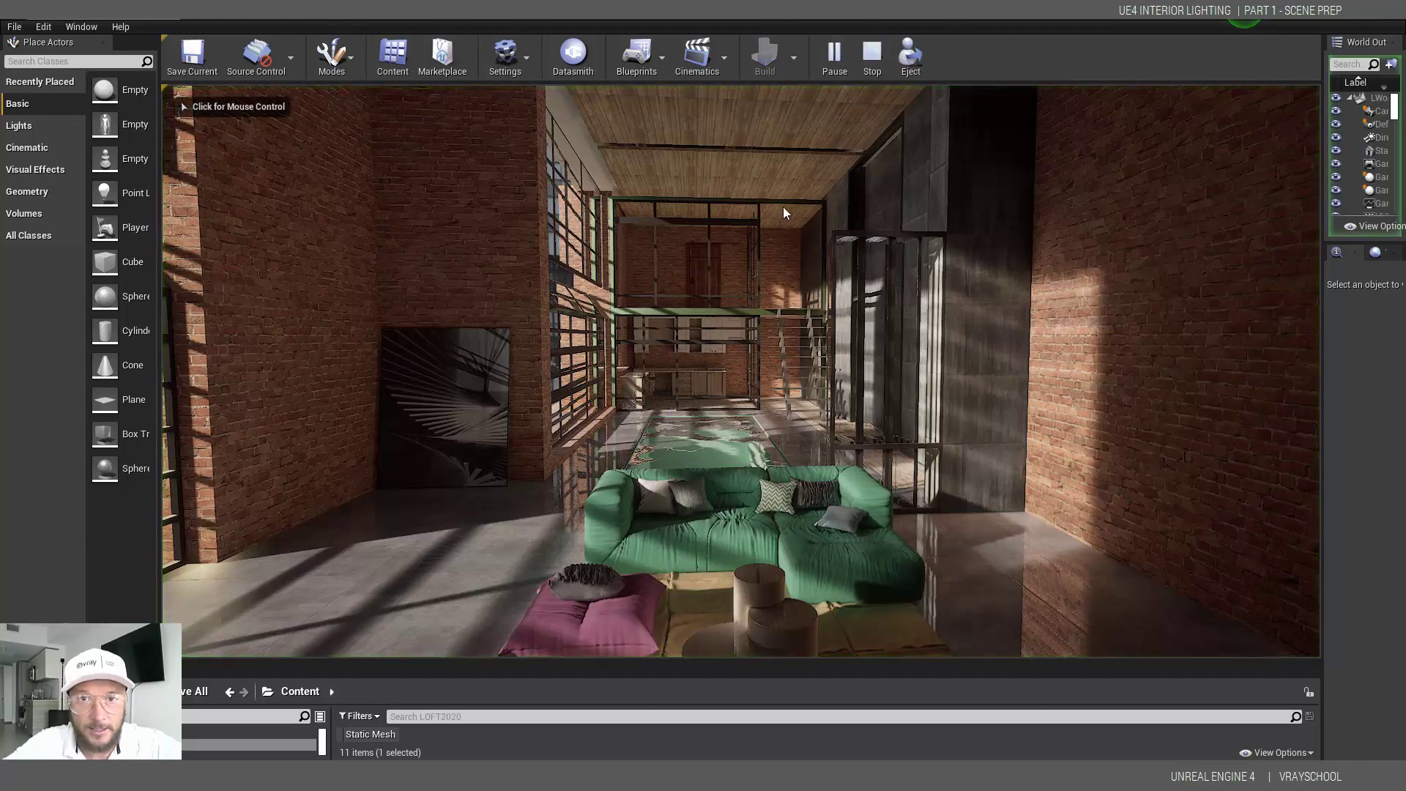
mouse_move(740, 366)
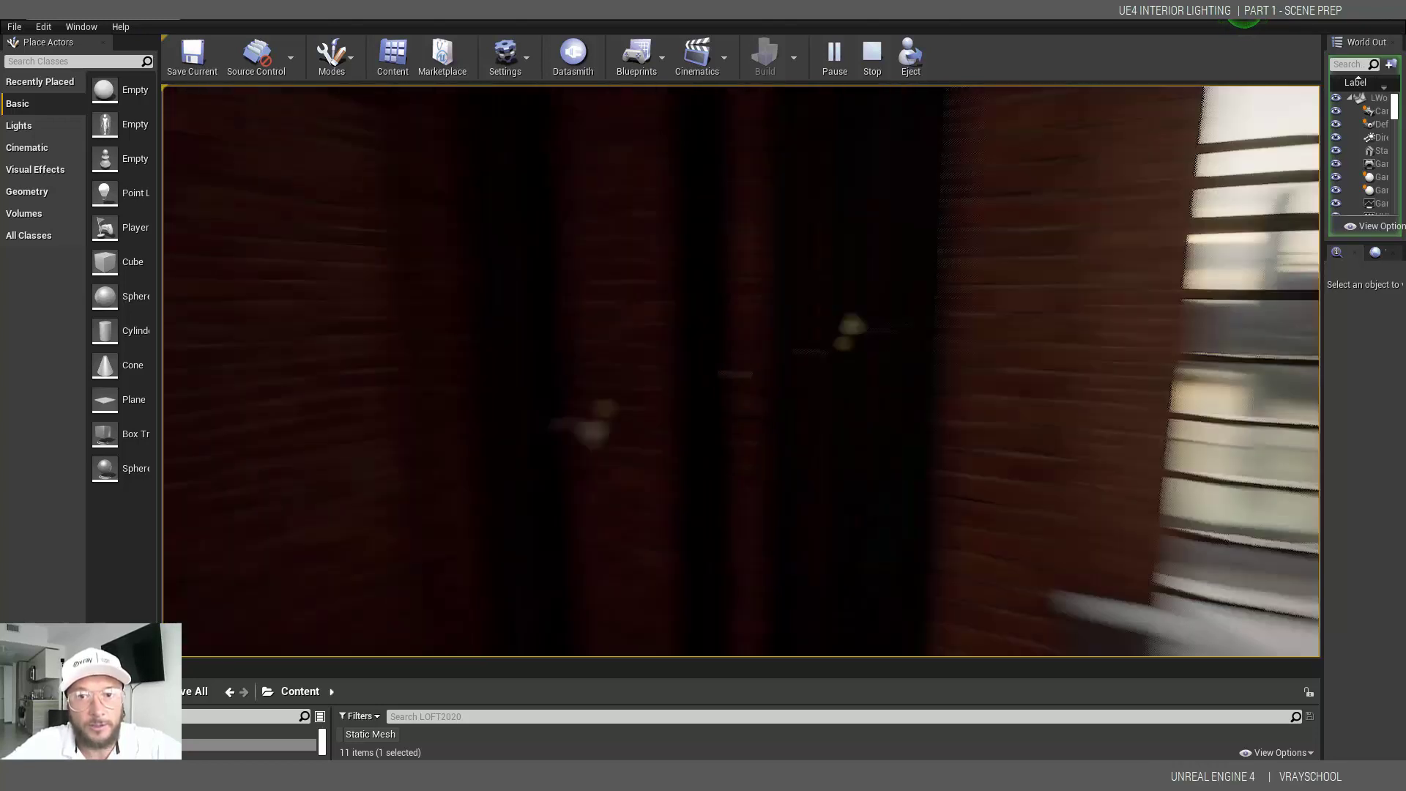
key("w")
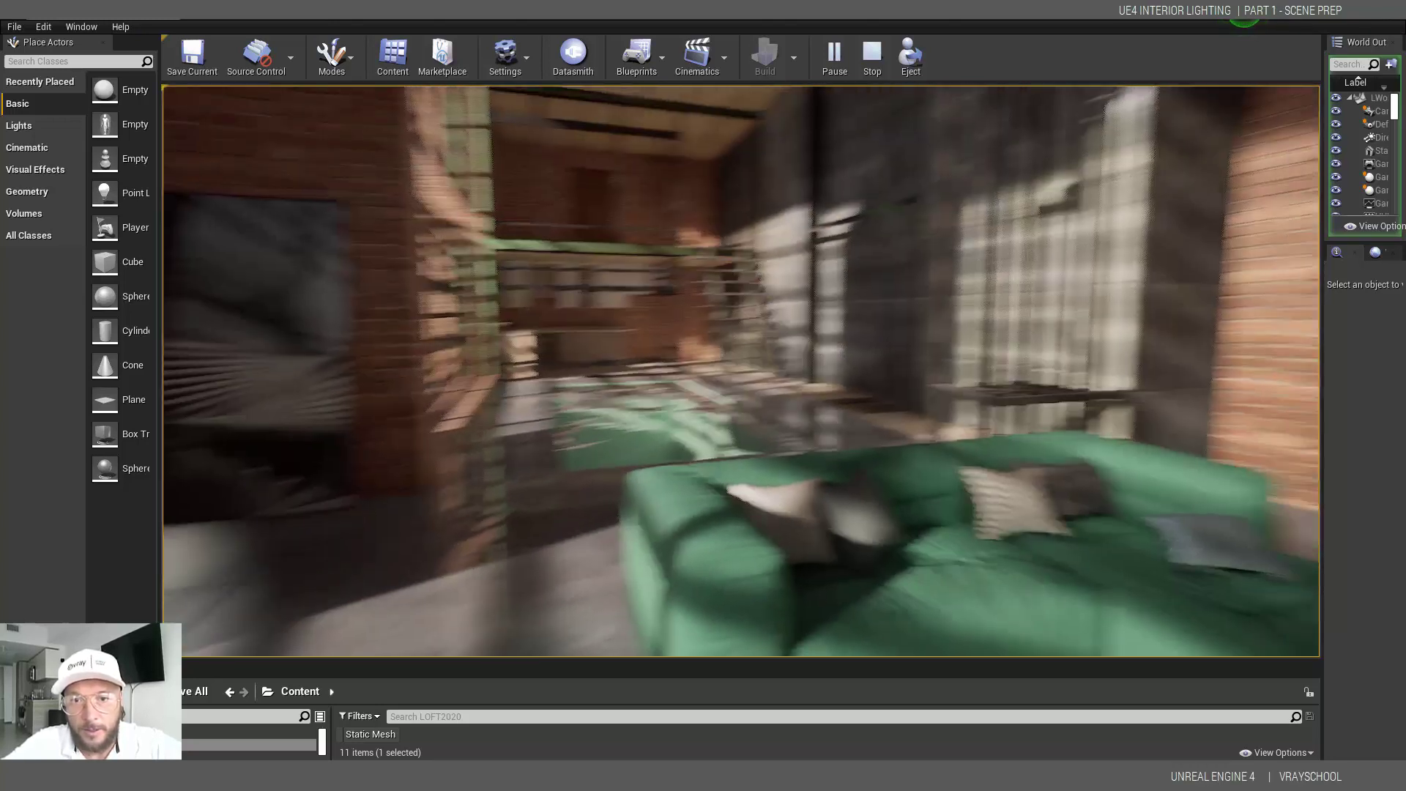
key("w")
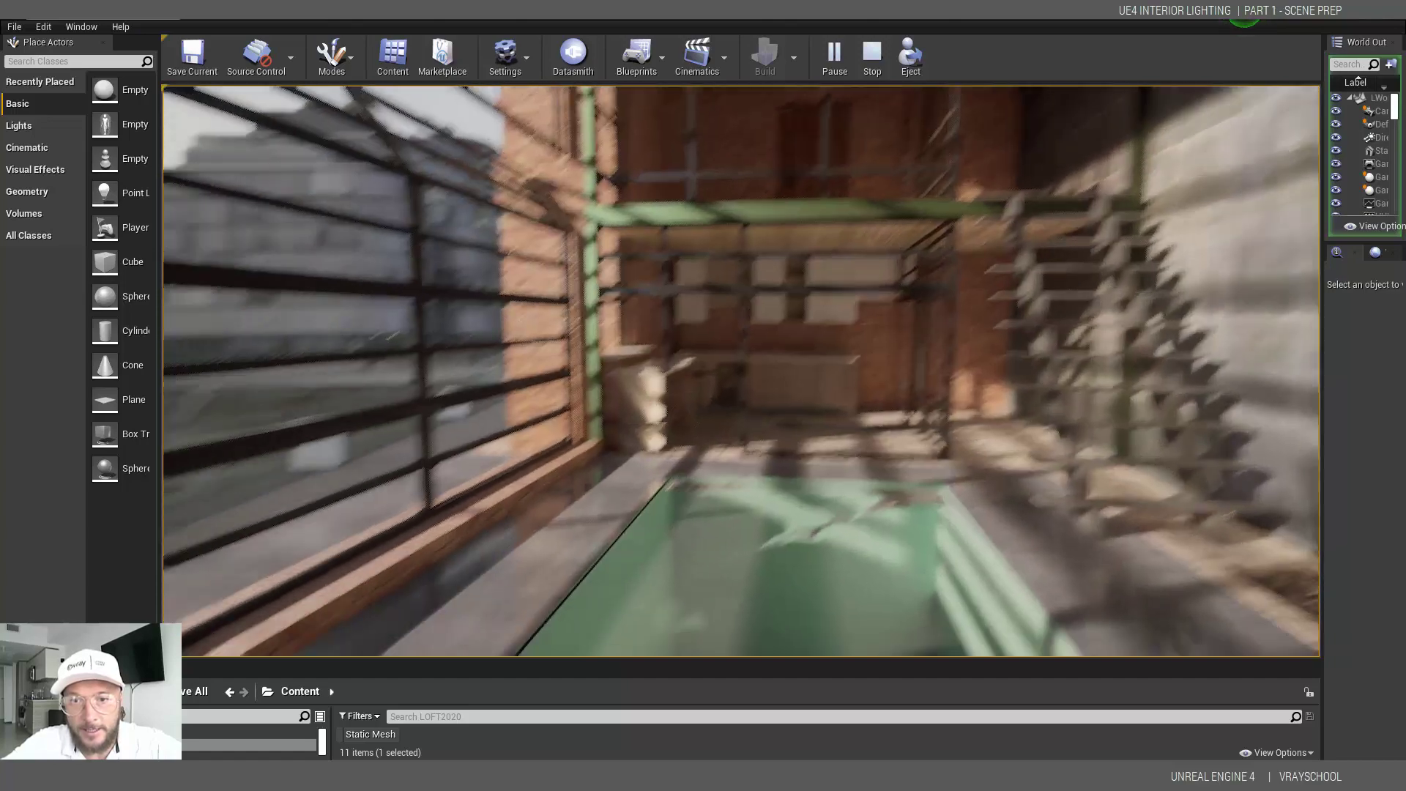
key("w")
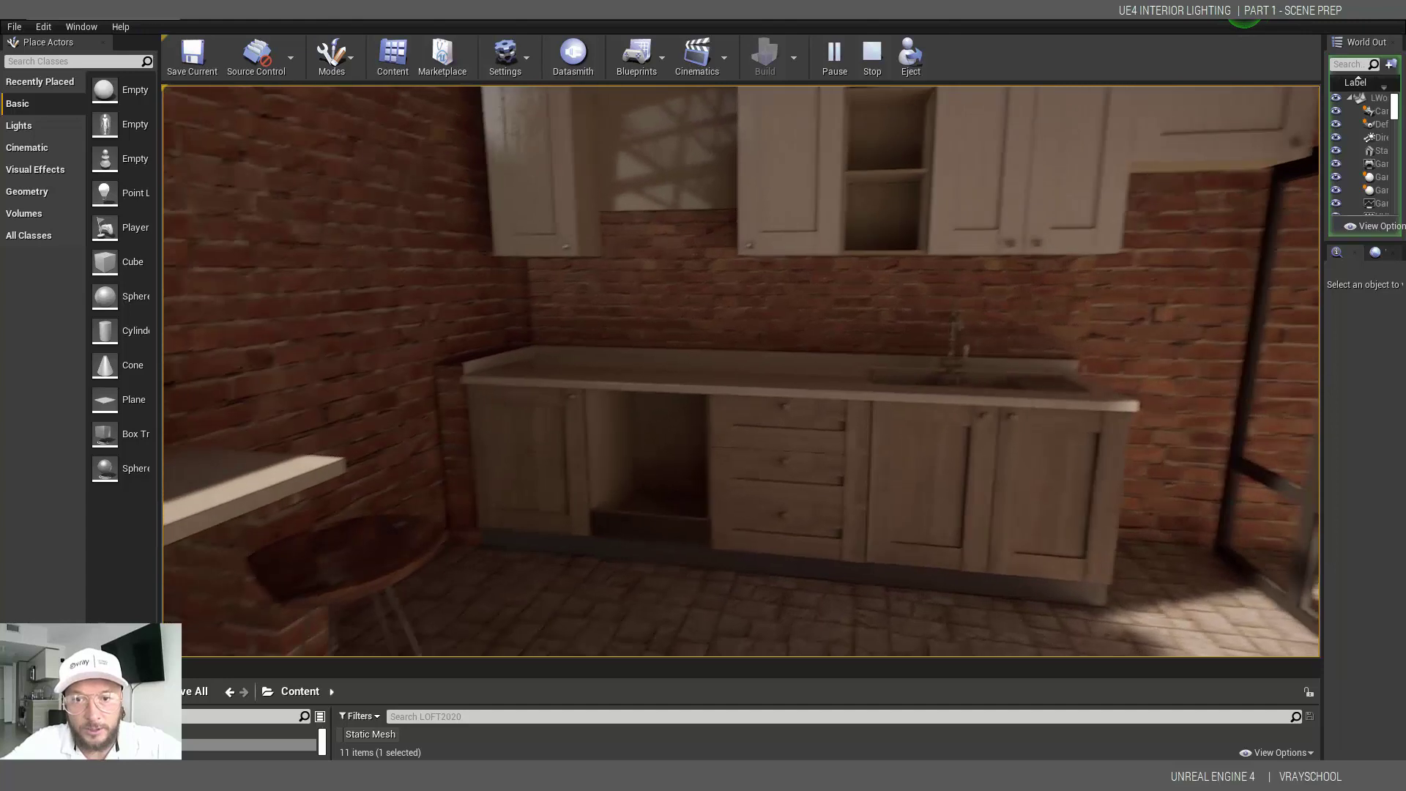
key("s")
key("s")
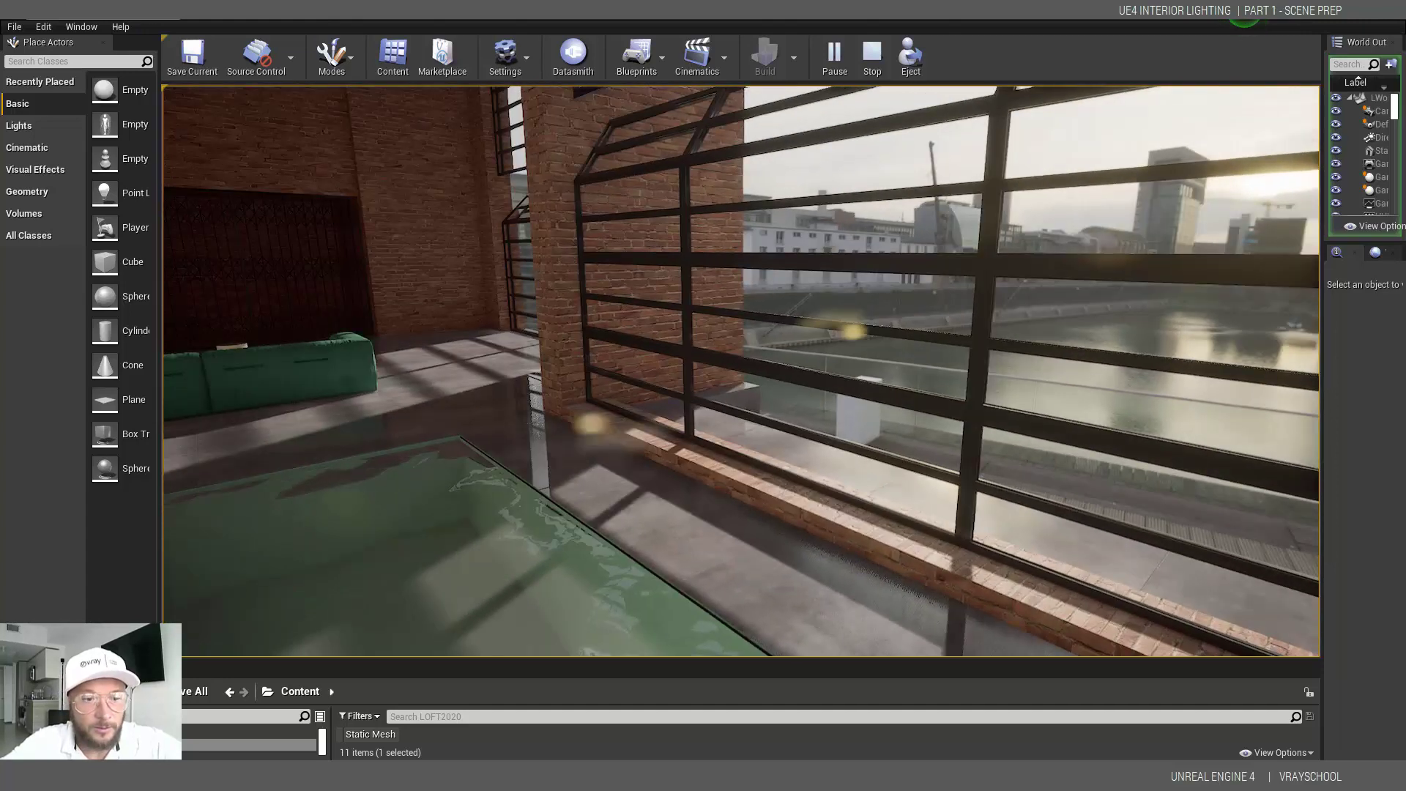
key("Escape")
Switch the viewport to the Lighting Only view mode and look around the loft to examine its lighting.
left_click(274, 98)
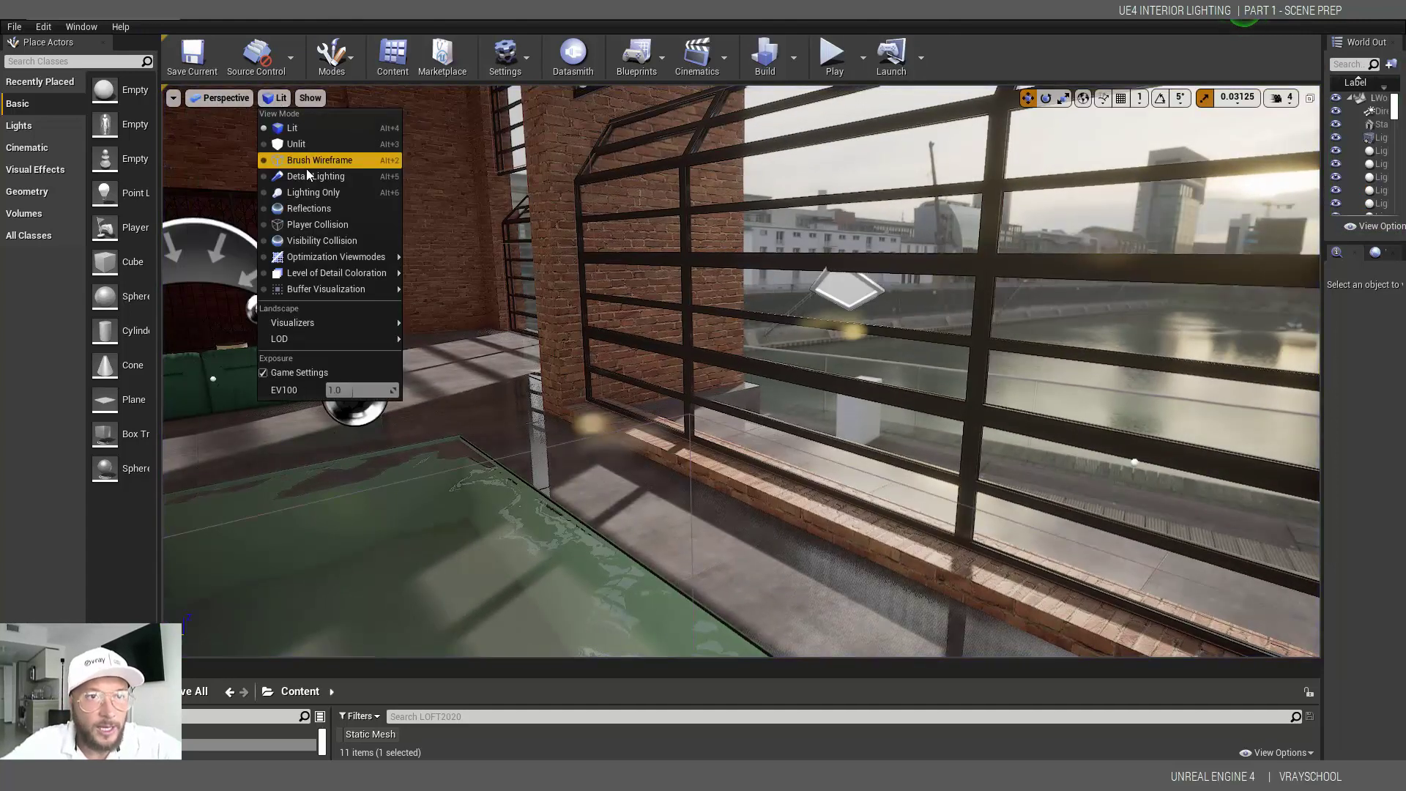
left_click(318, 190)
left_click_drag(318, 190, 170, 146)
mouse_move(535, 374)
right_mouse_down()
mouse_move(367, 374)
mouse_move(509, 376)
right_mouse_up()
right_click_drag(654, 437, 584, 408)
left_click_drag(584, 407, 579, 448)
right_click_drag(617, 377, 665, 587)
right_click_drag(769, 556, 769, 381)
right_click_drag(326, 181, 791, 571)
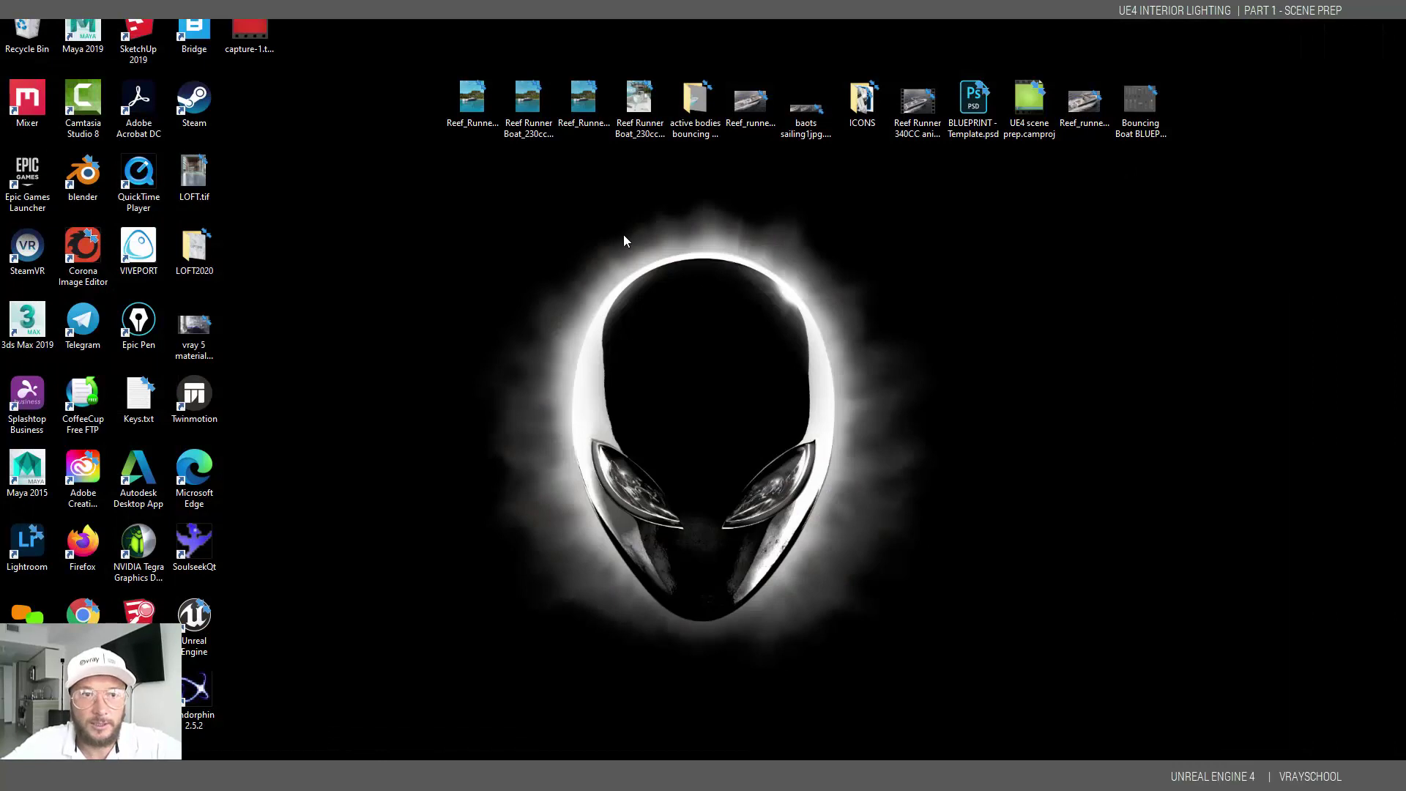
Launch Unreal Engine and create a Blank Architecture, Engineering, and Construction project named LOFT, with starter content and raytracing disabled.
double_click(202, 616)
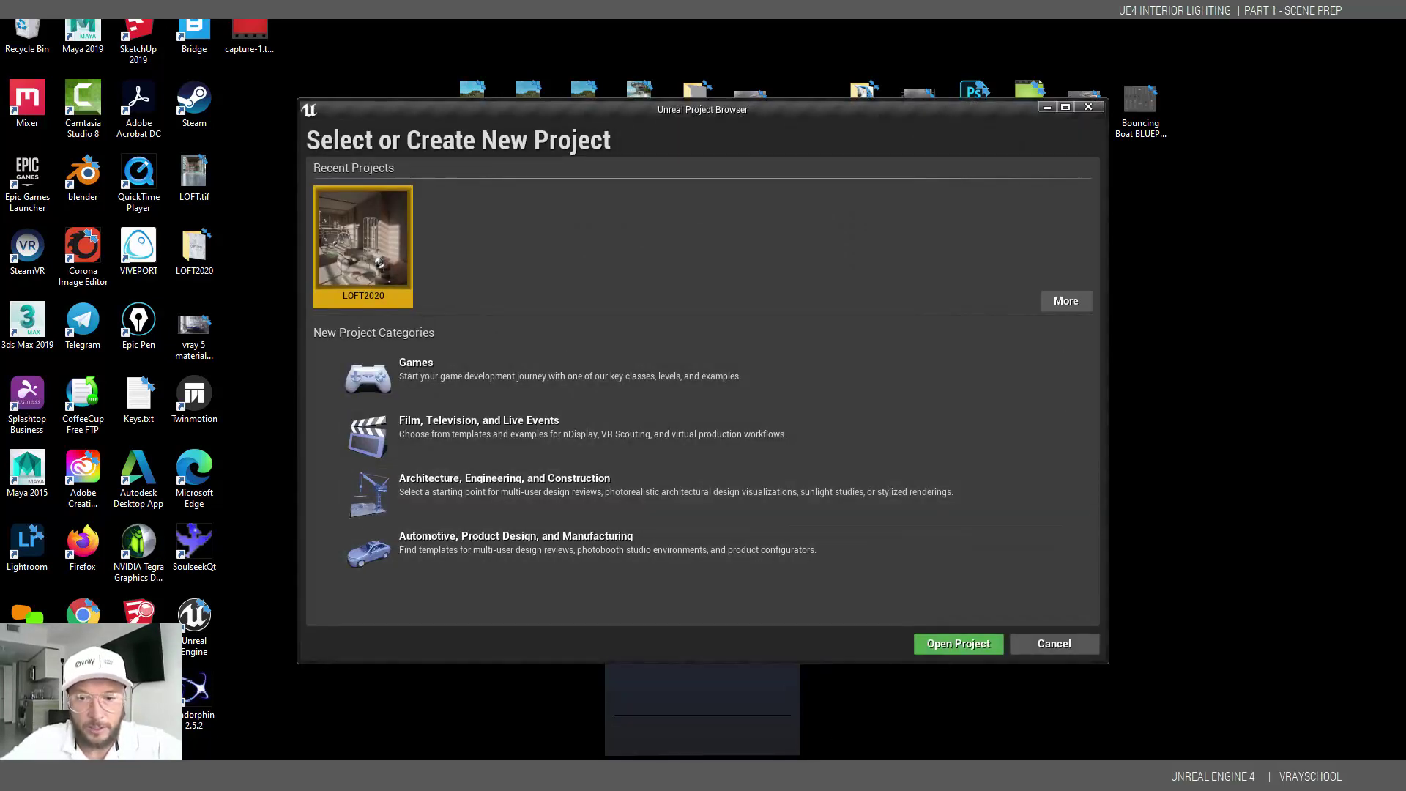
left_click(787, 657)
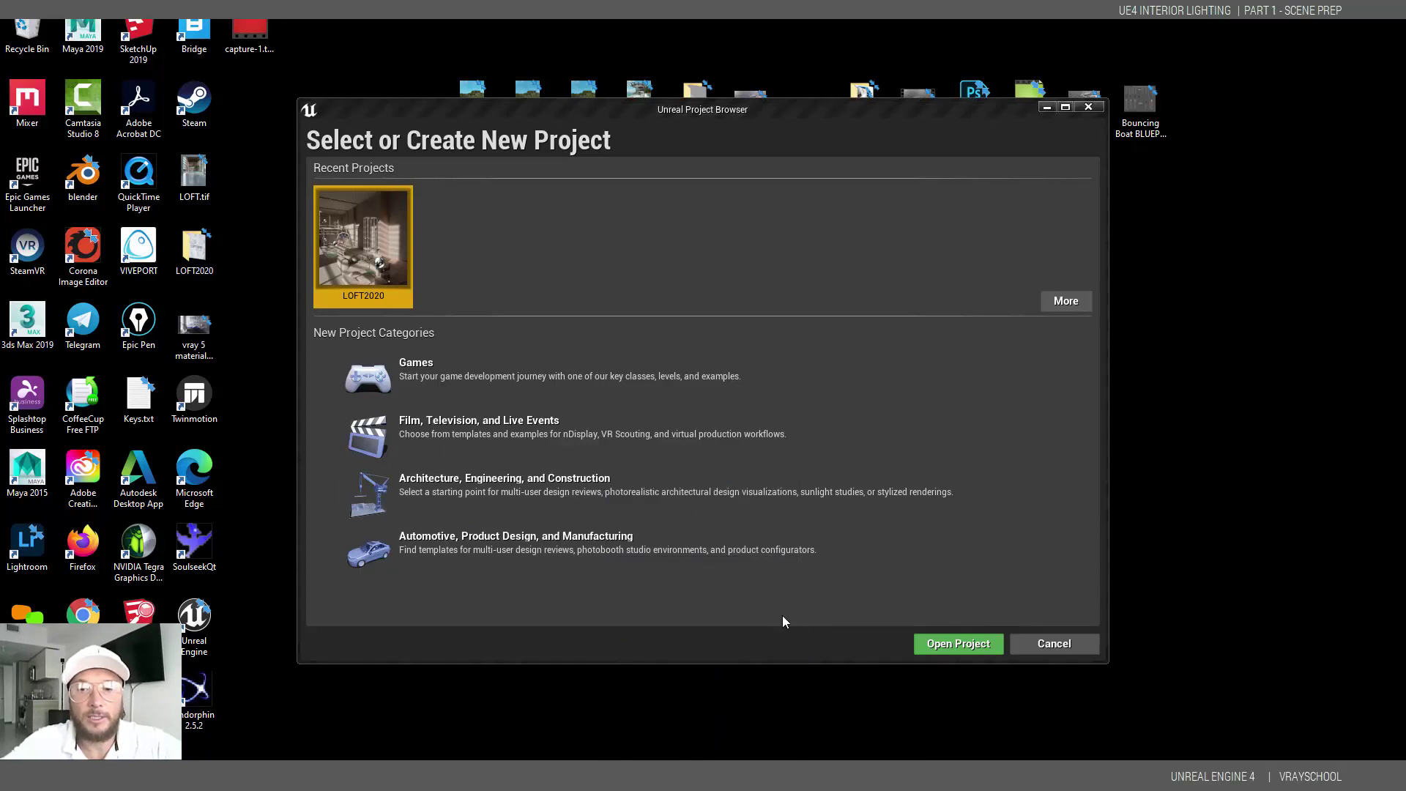
left_click(546, 477)
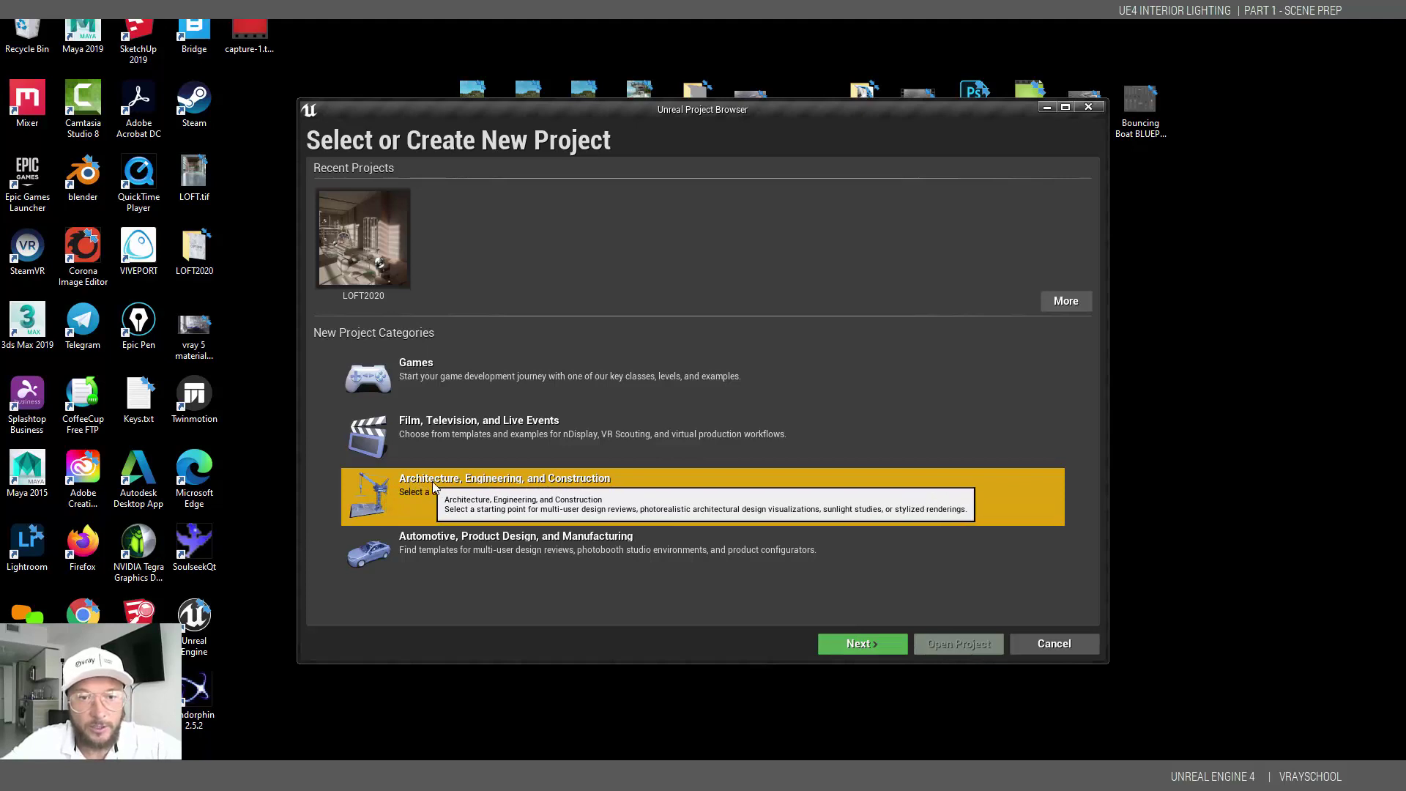
left_click(862, 644)
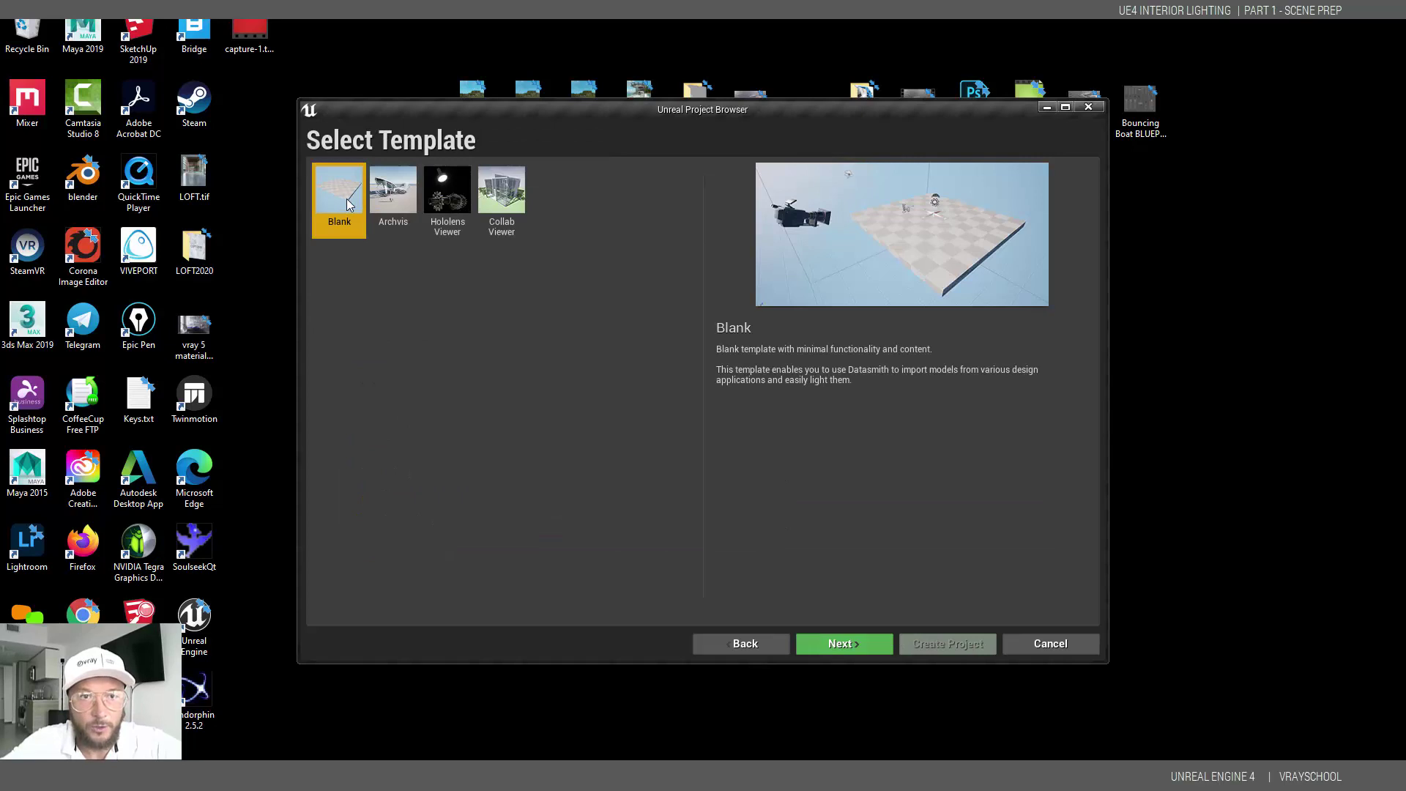
left_click(840, 643)
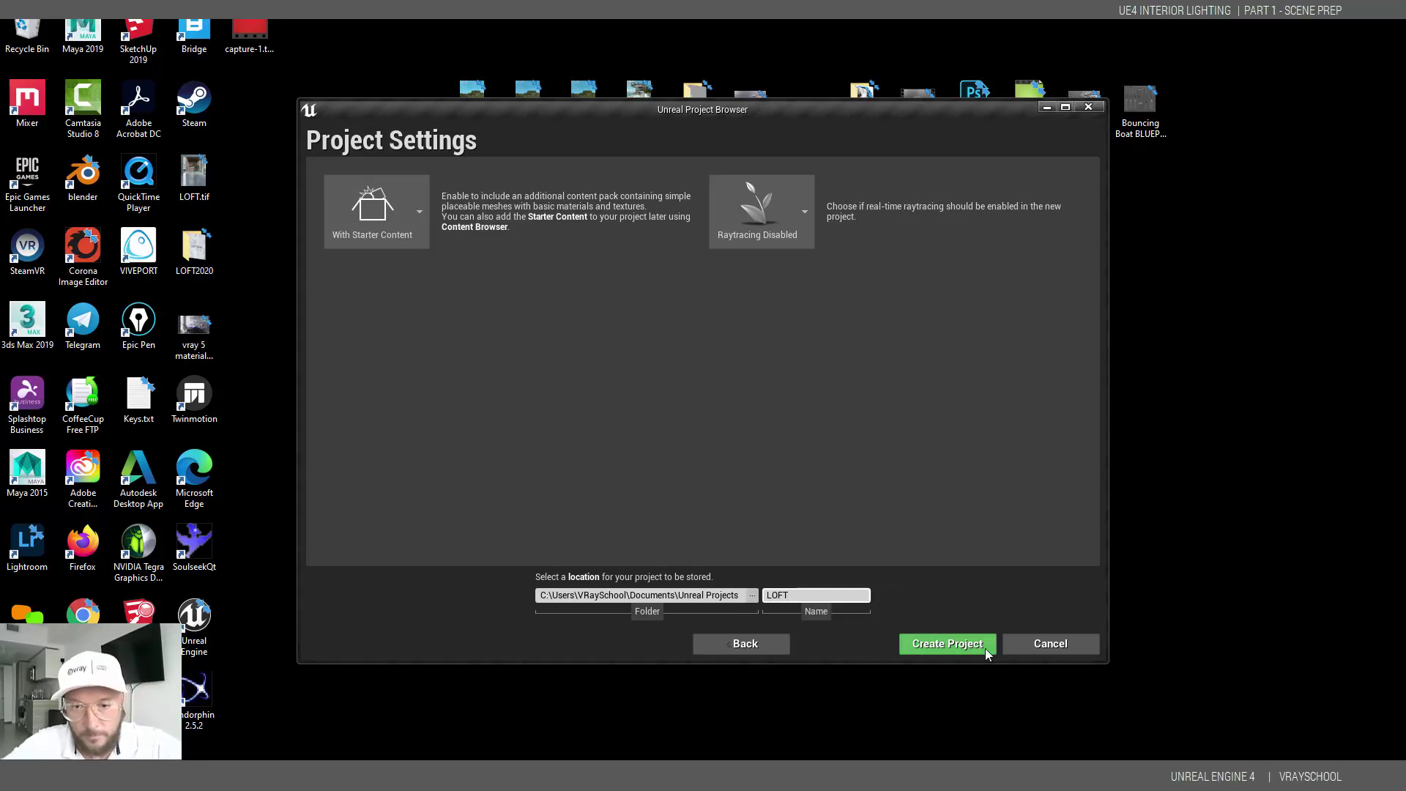
left_click(953, 644)
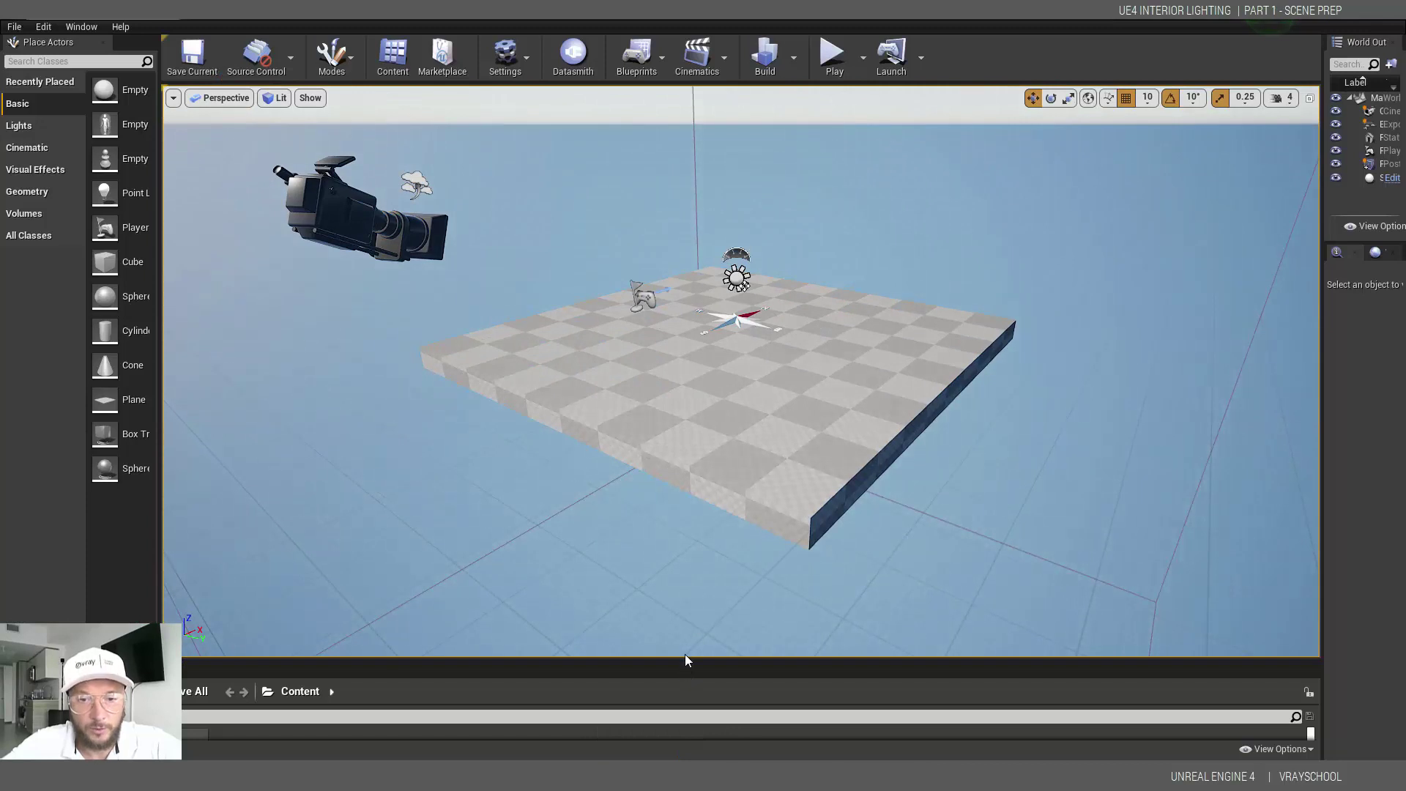
Enlarge the Content Browser, Place Actors and World Outliner areas so their contents and labels are readable.
left_click_drag(686, 658, 702, 538)
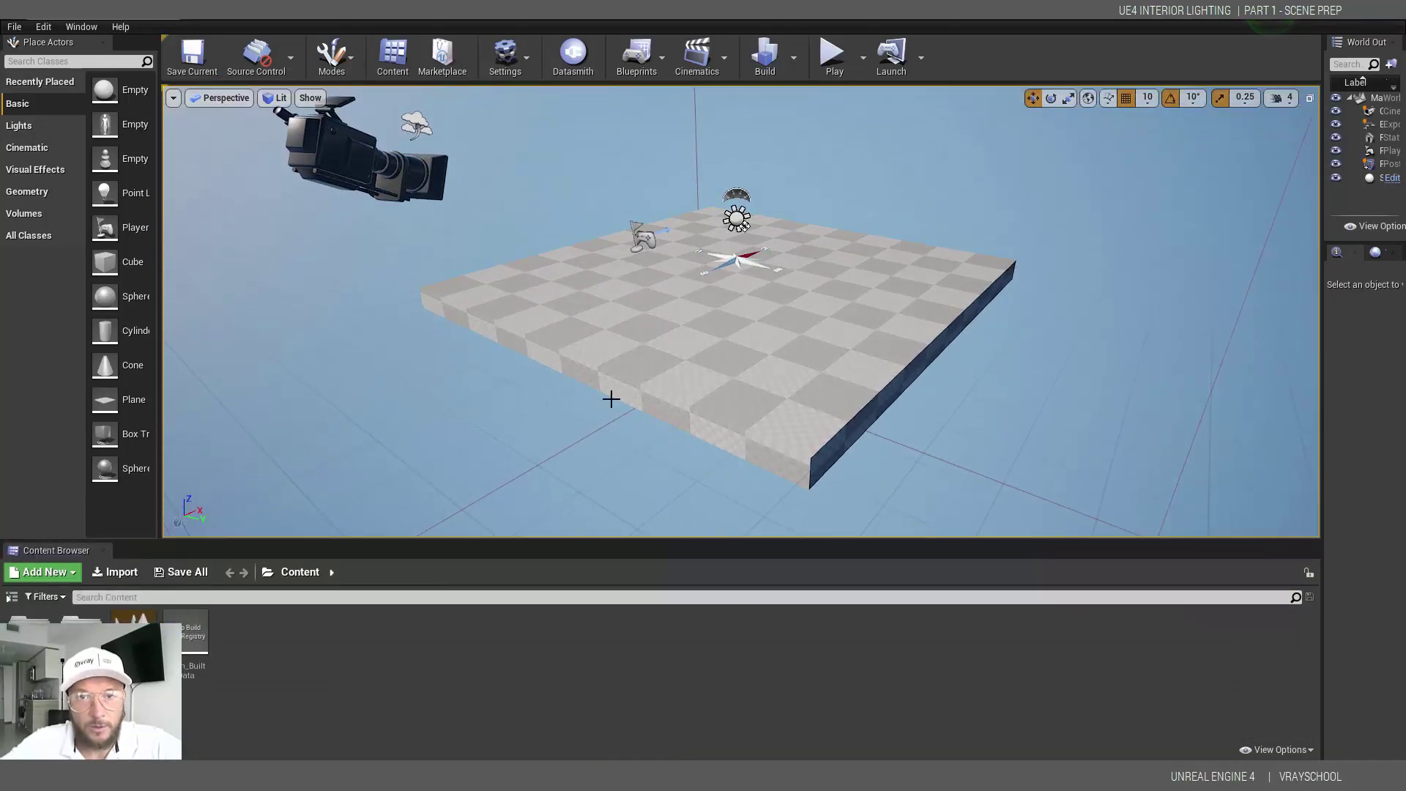
left_click_drag(165, 296, 248, 306)
left_click_drag(1320, 314, 1137, 302)
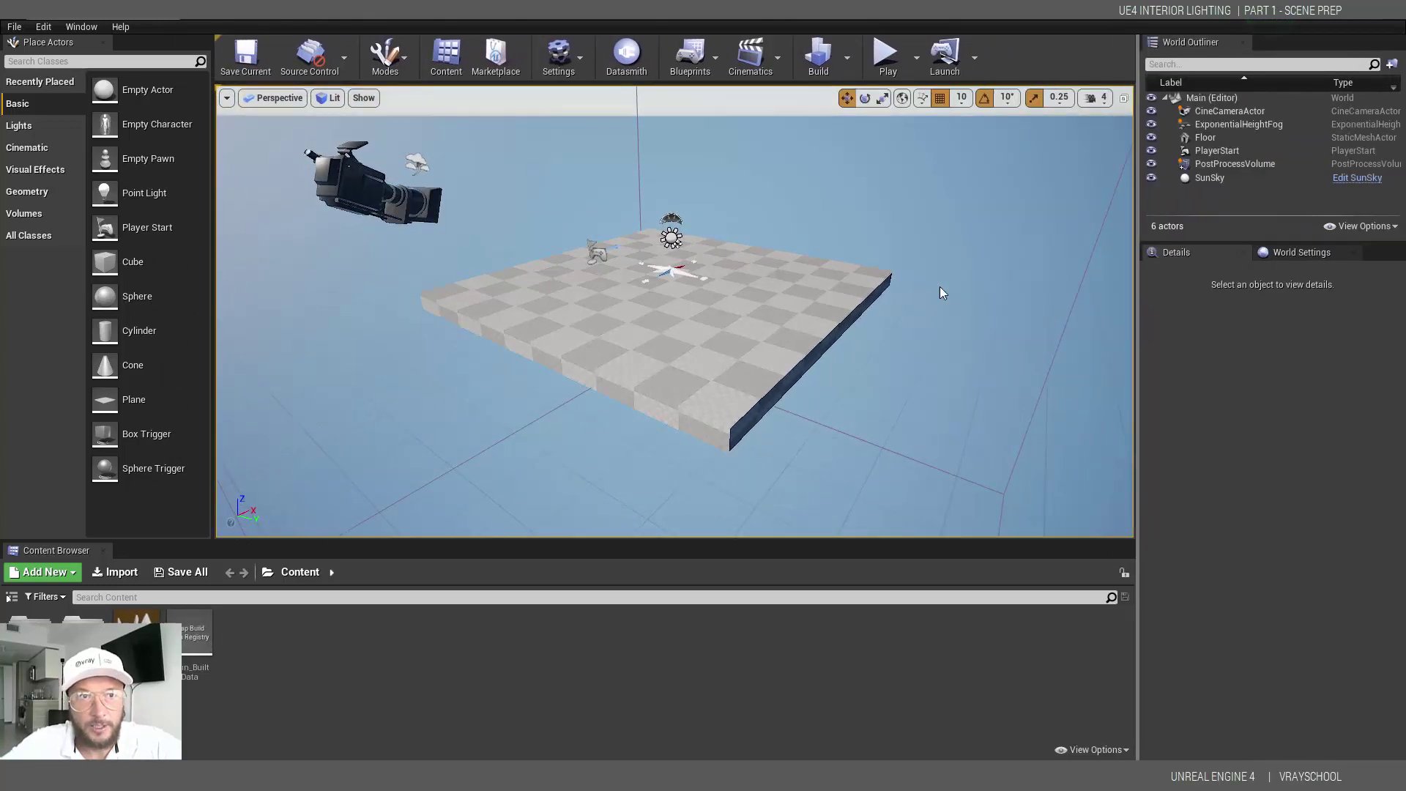
Create a new level from the Empty Level template.
left_click(13, 28)
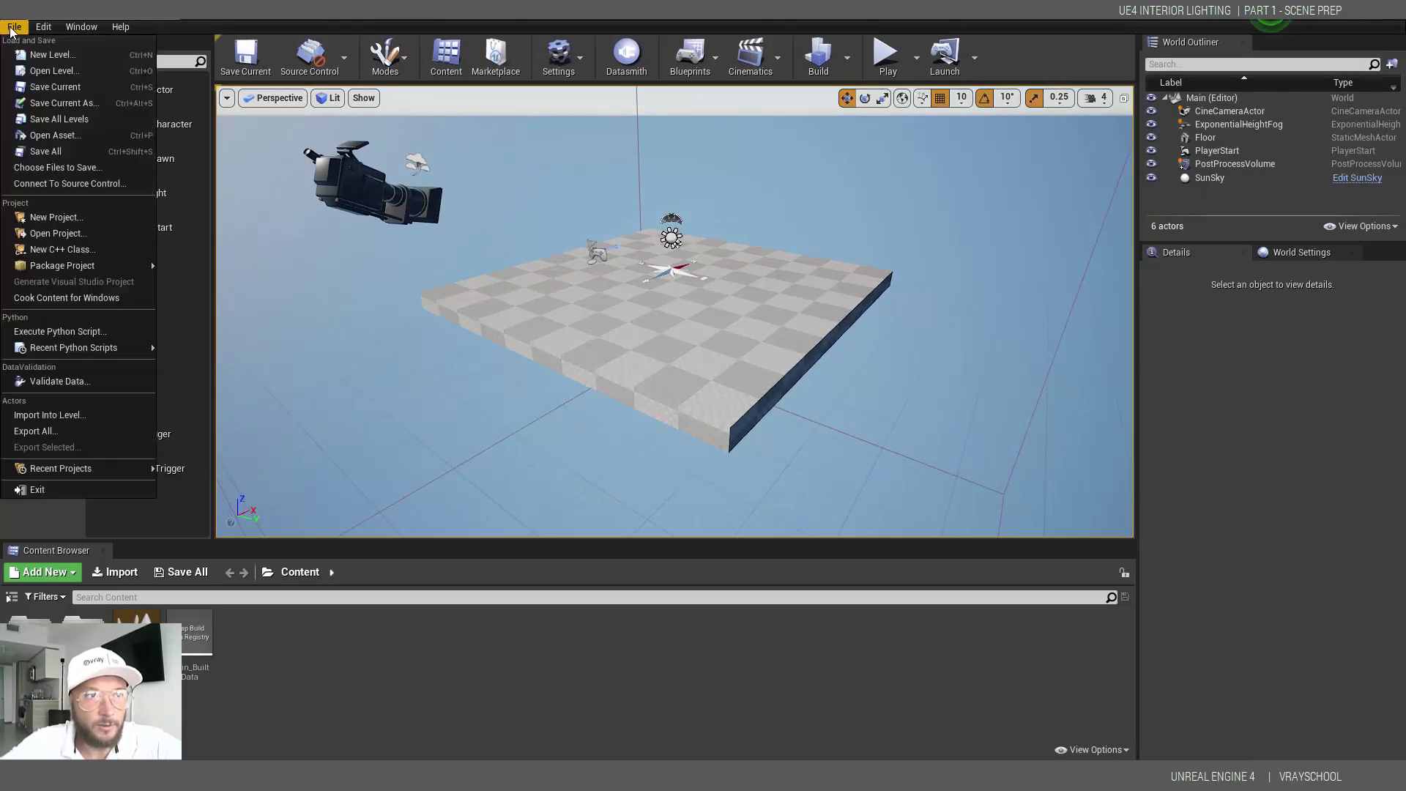
left_click(44, 55)
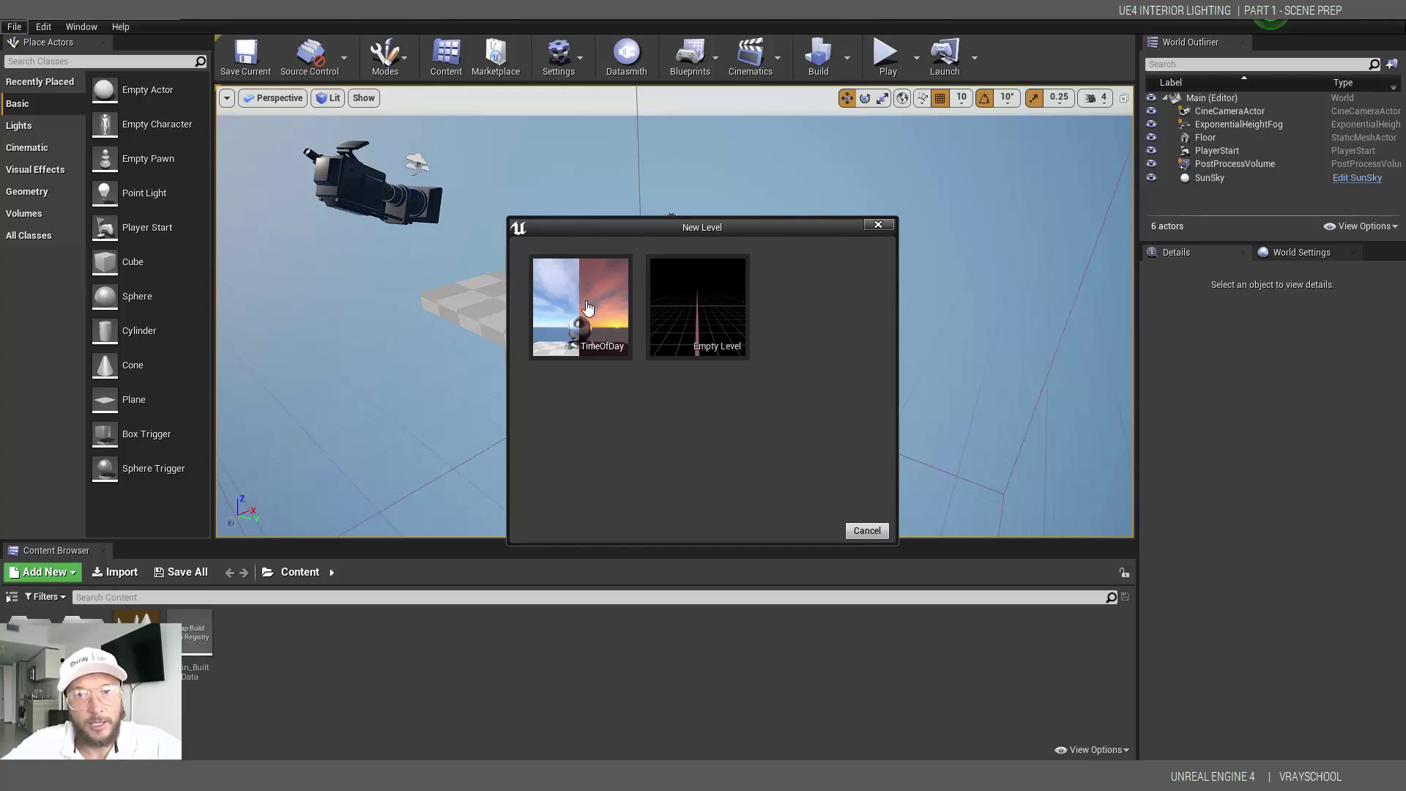
left_click(722, 306)
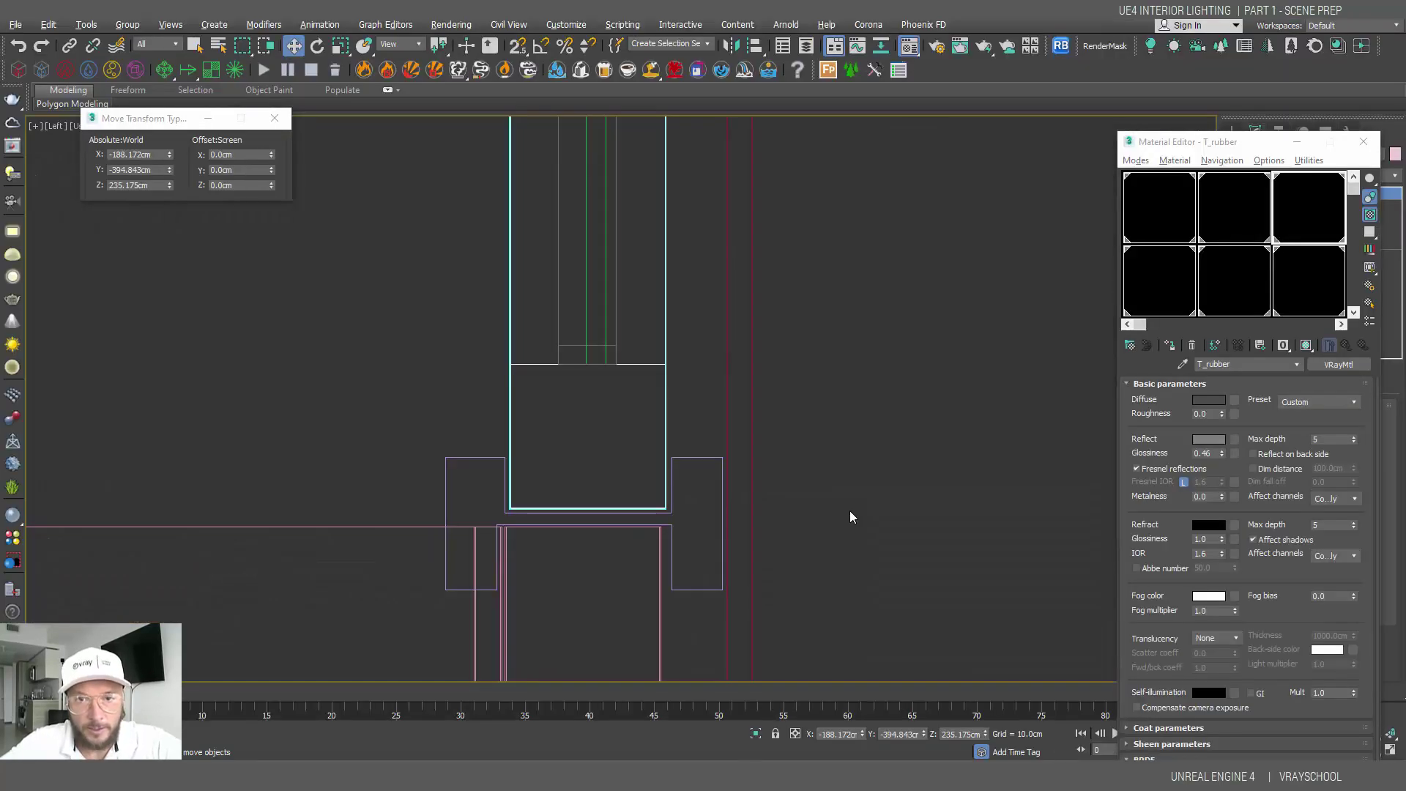
Switch to 3ds Max and show the loft interior in a shaded perspective view, framed around the selected window frame.
scroll(849, 511, "down", 10)
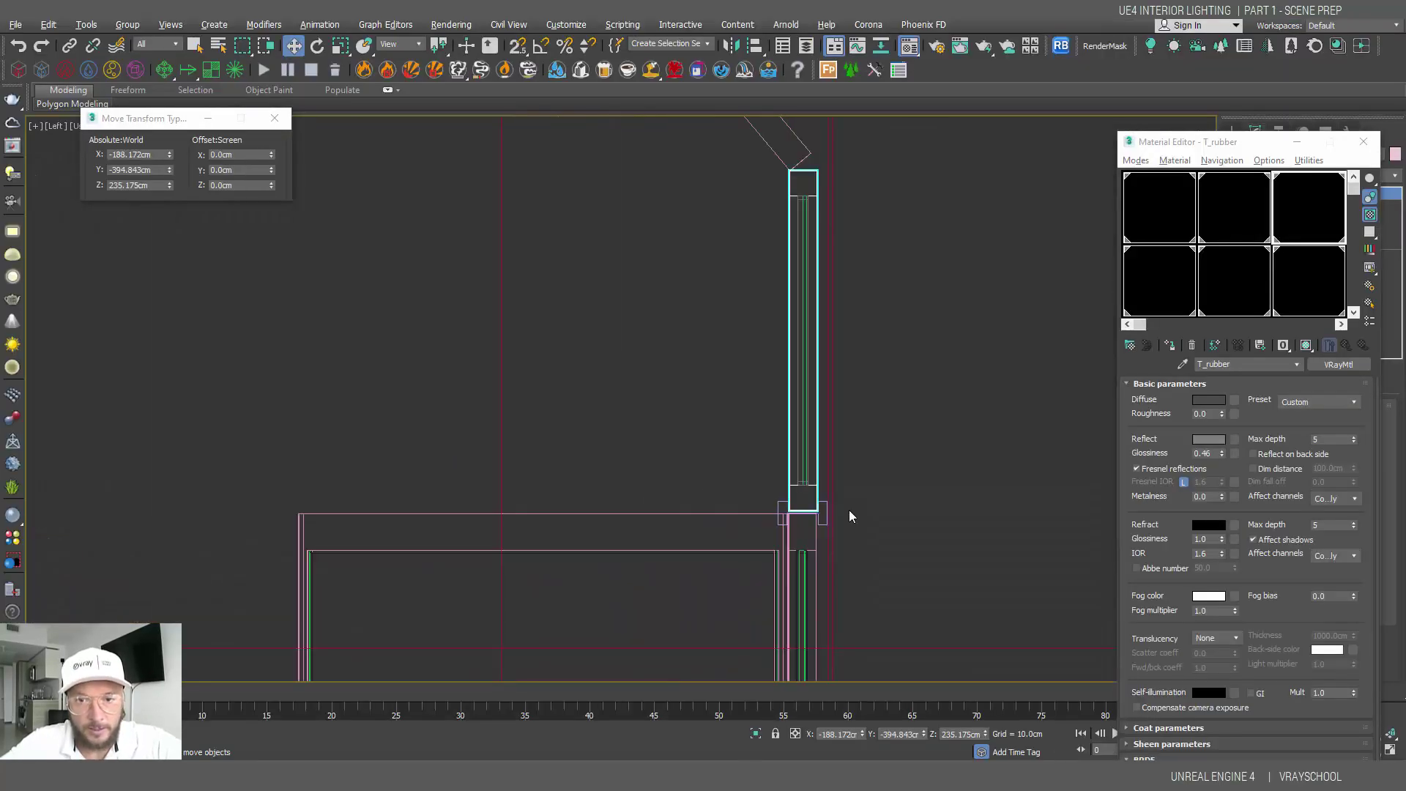
key("p")
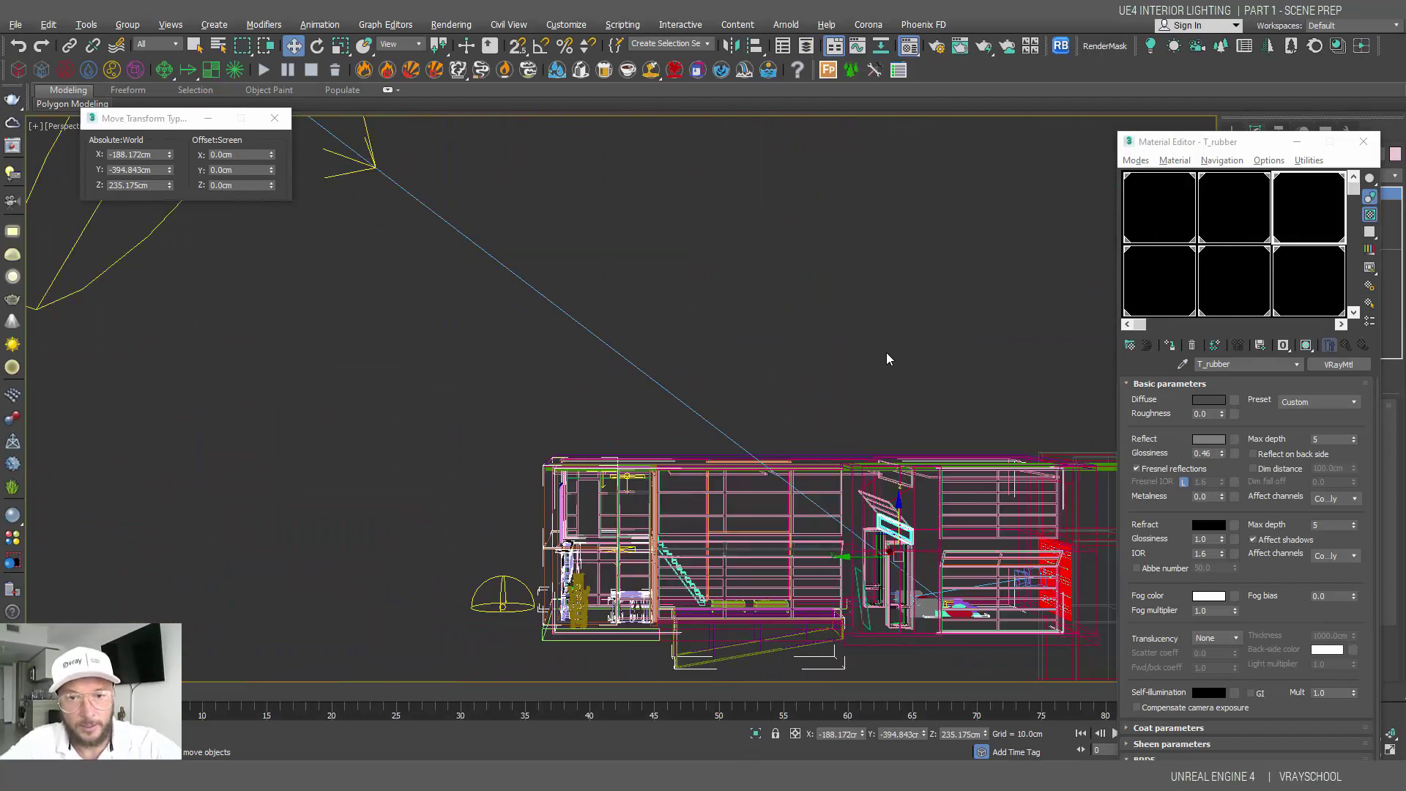
key("z")
middle_click_drag(766, 502, 699, 503, "alt")
scroll(700, 503, "down", 4)
key("F3")
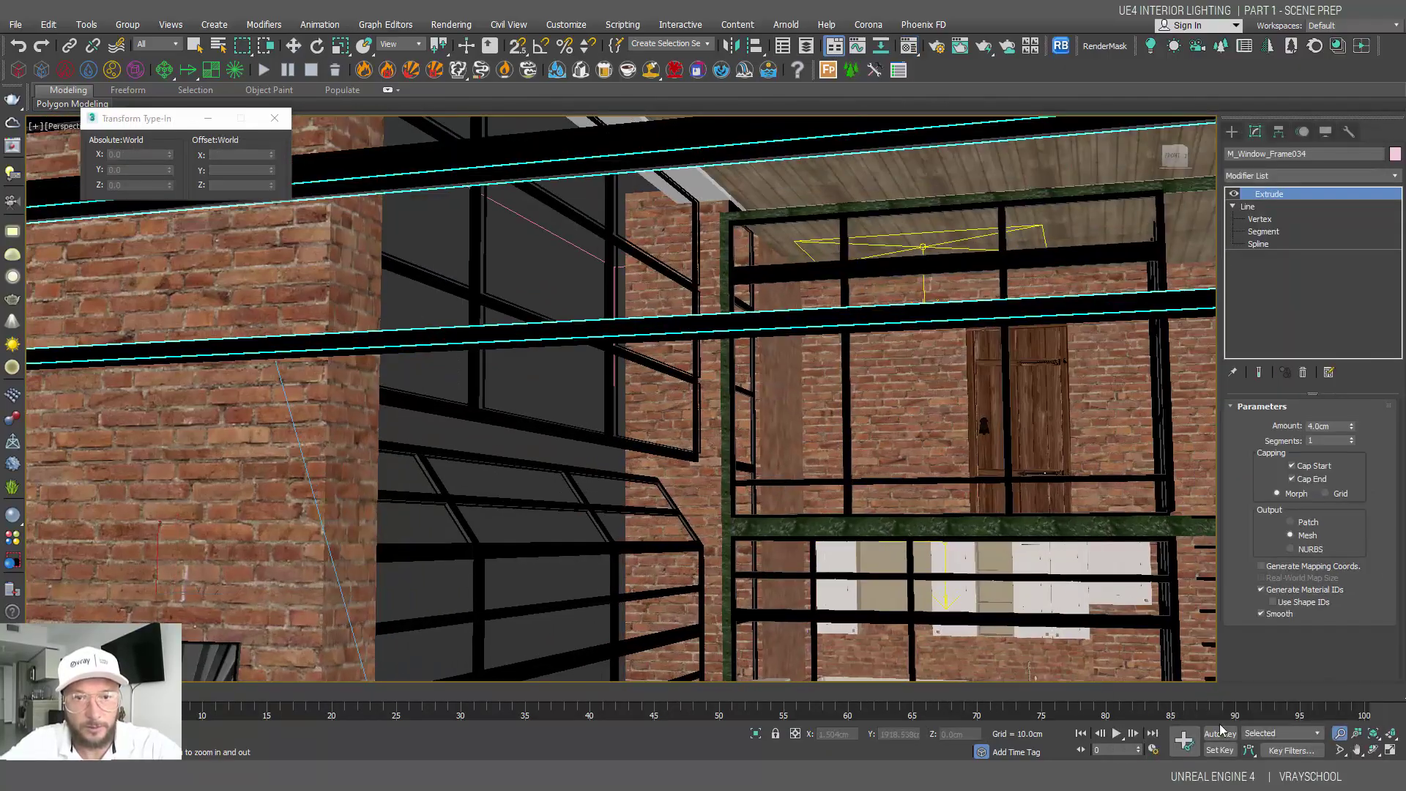
left_click(1340, 751)
left_click_drag(842, 502, 842, 581)
middle_click_drag(842, 581, 806, 506, "alt")
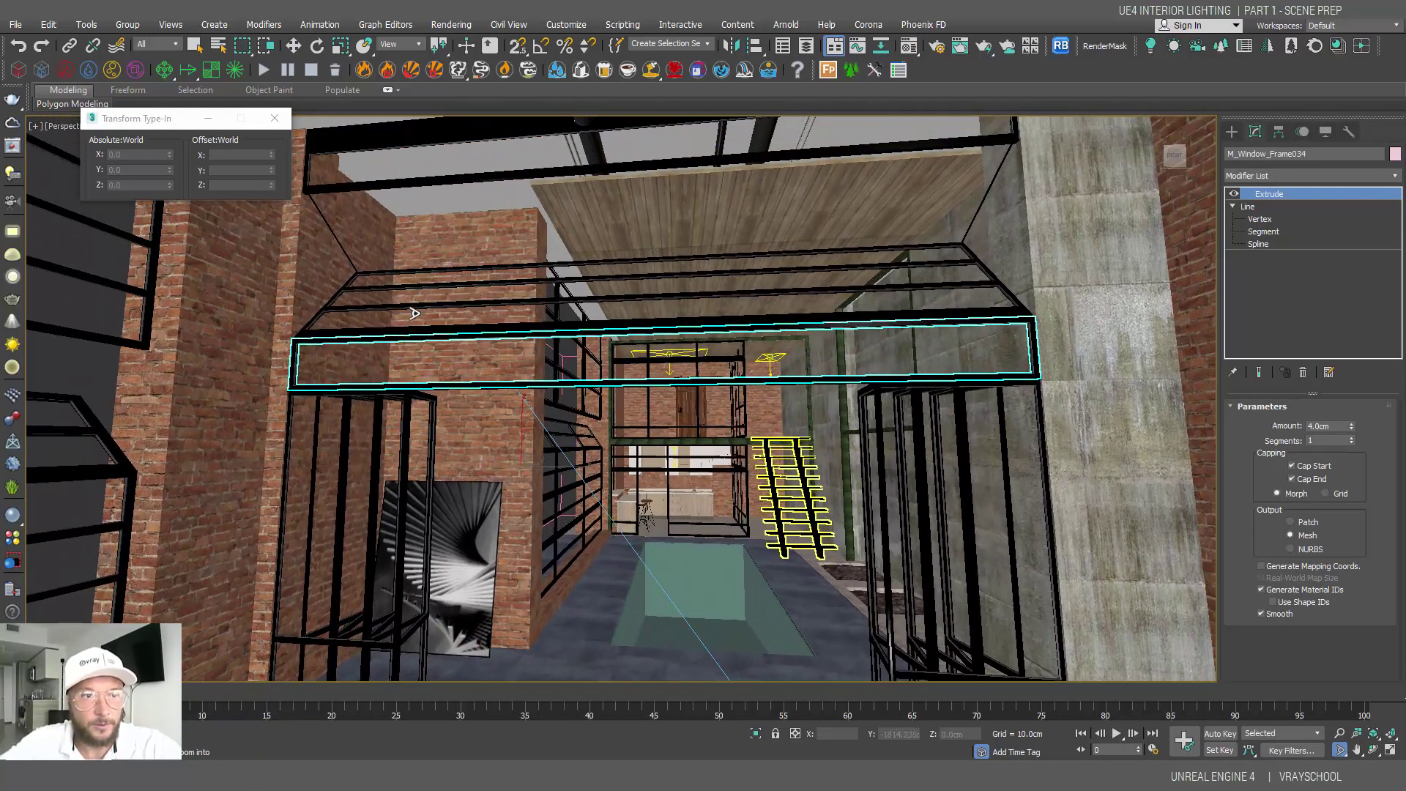
Deselect the window frame and close the Transform Type-In dialog.
left_click(196, 46)
left_click(97, 368)
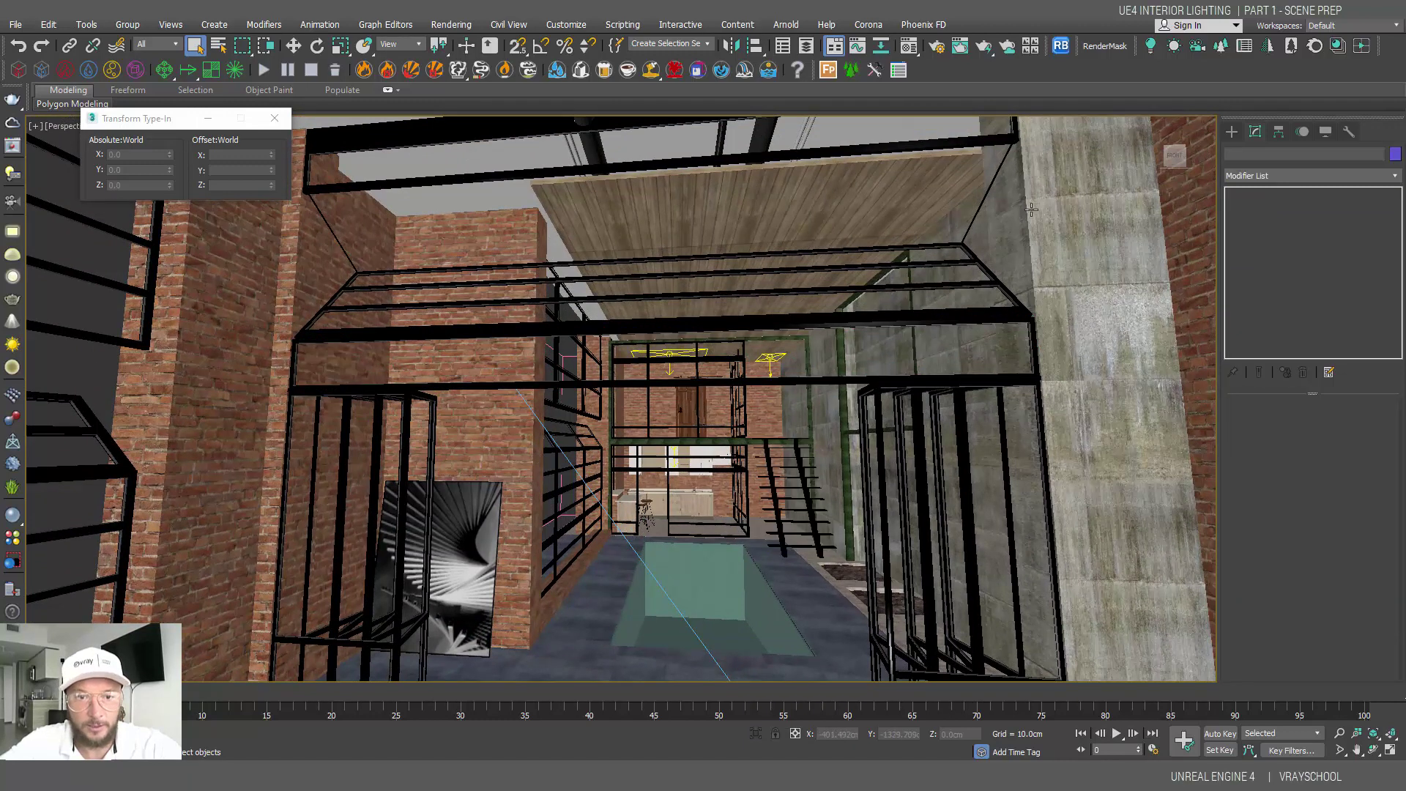
scroll(693, 479, "down", 5)
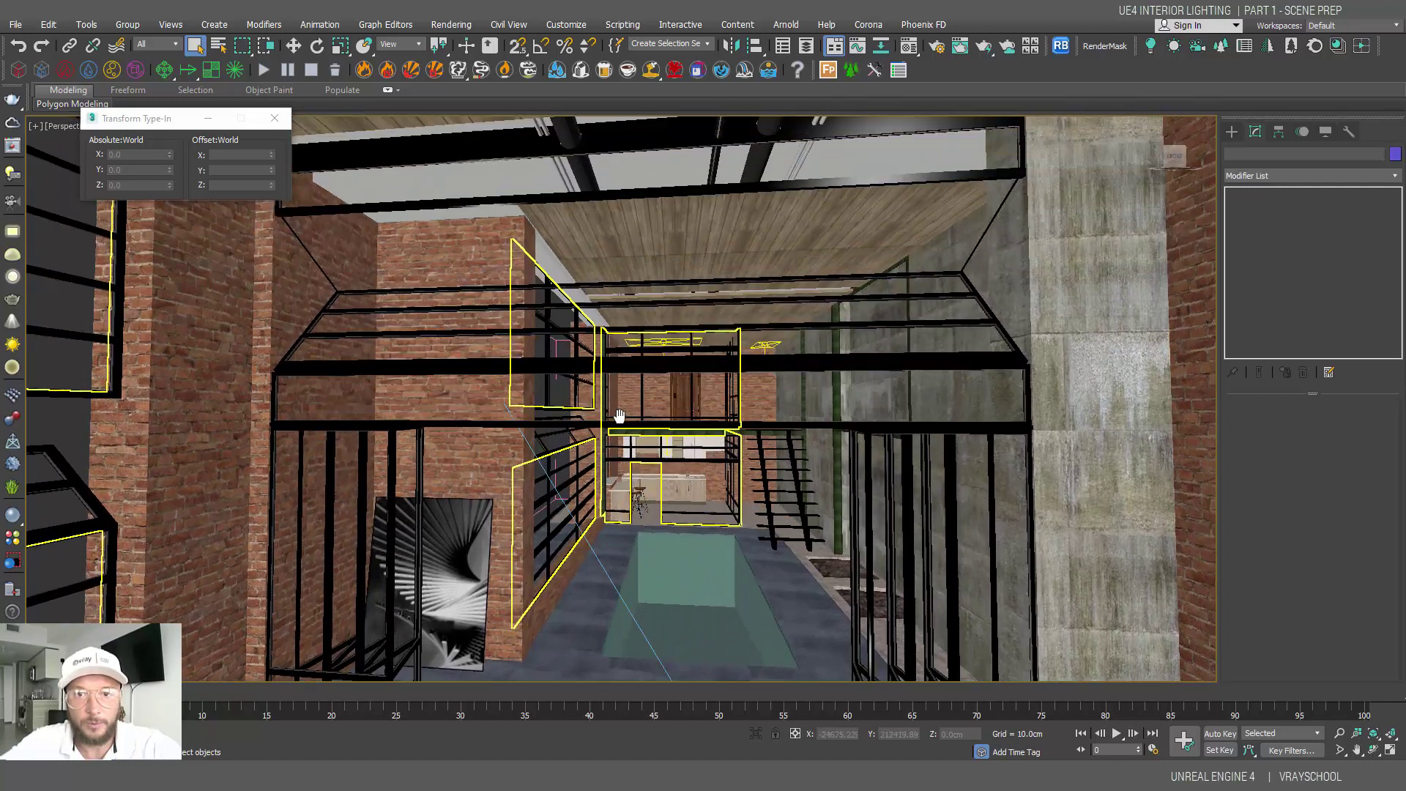
mouse_move(620, 417)
middle_mouse_down()
mouse_move(618, 430)
mouse_move(618, 416)
middle_mouse_up()
middle_click_drag(648, 462, 649, 408)
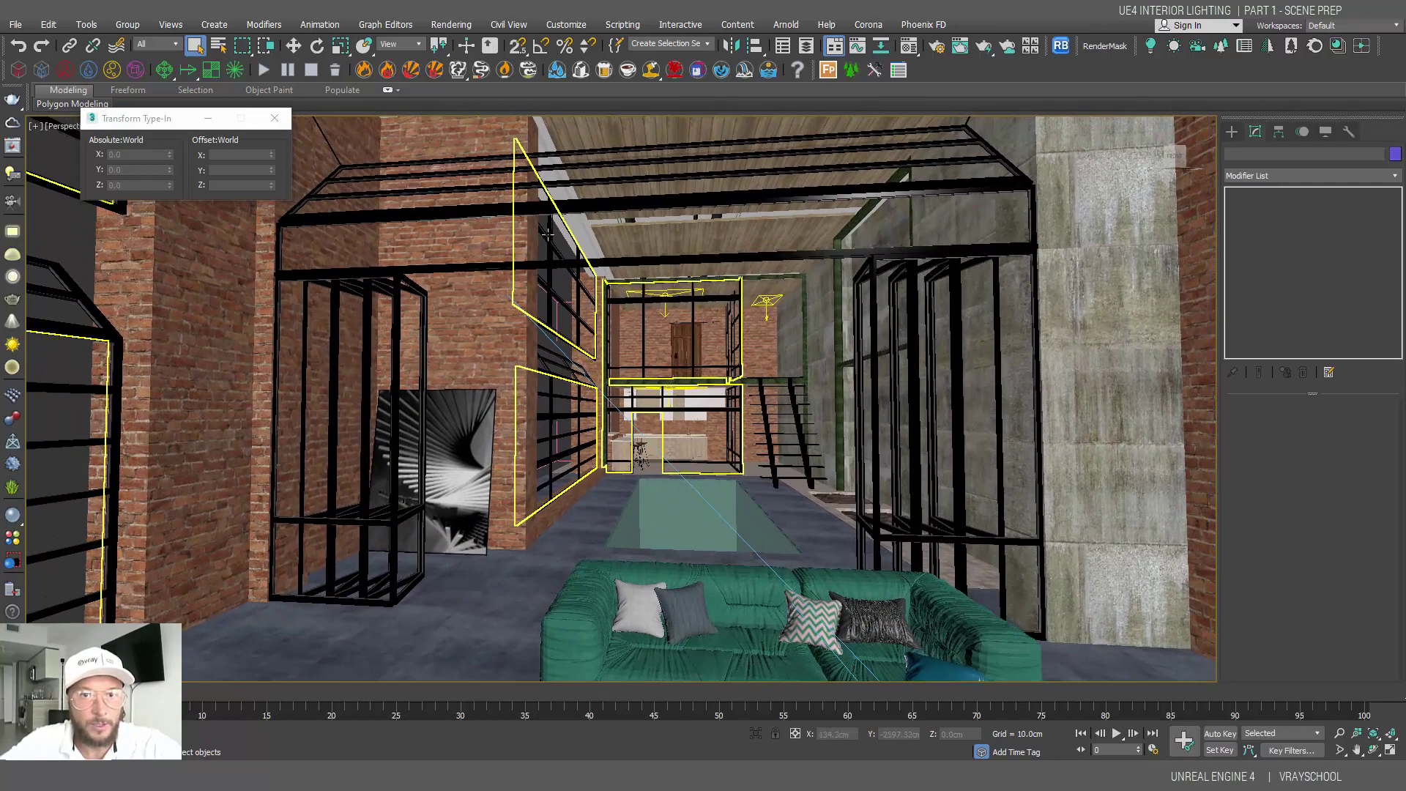
left_click(275, 118)
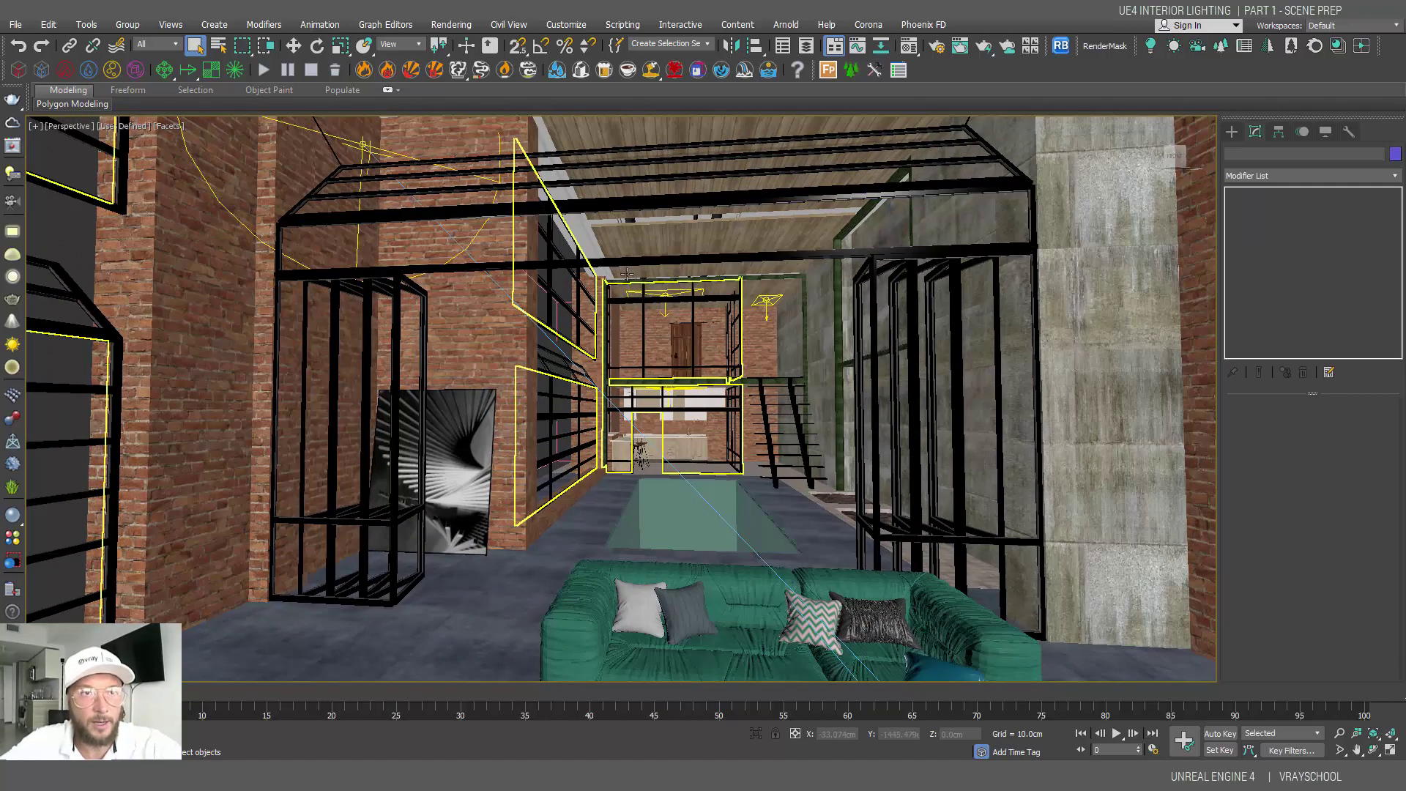
Restrict selection to lights and delete all lights from the loft scene.
left_click(158, 44)
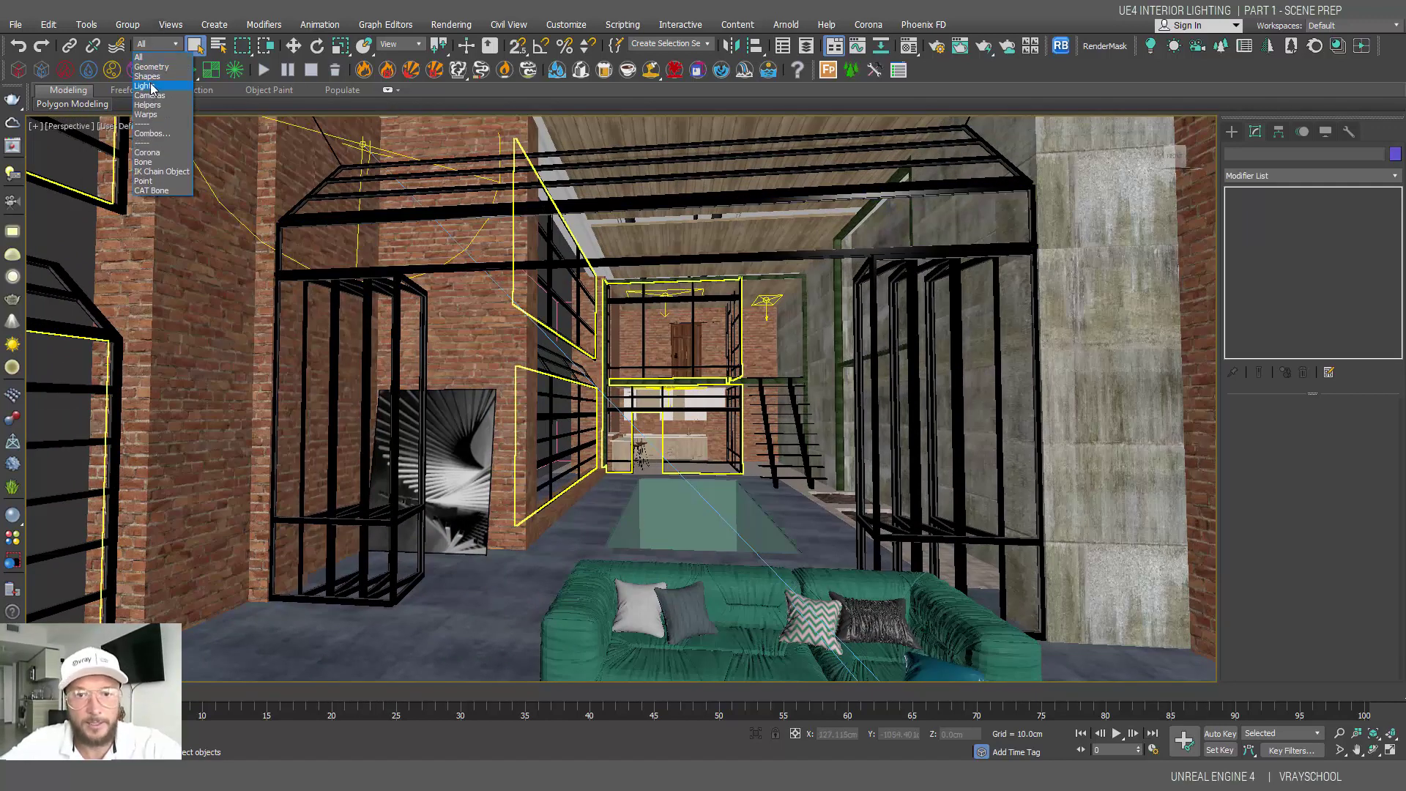
left_click(155, 86)
key("ctrl+a")
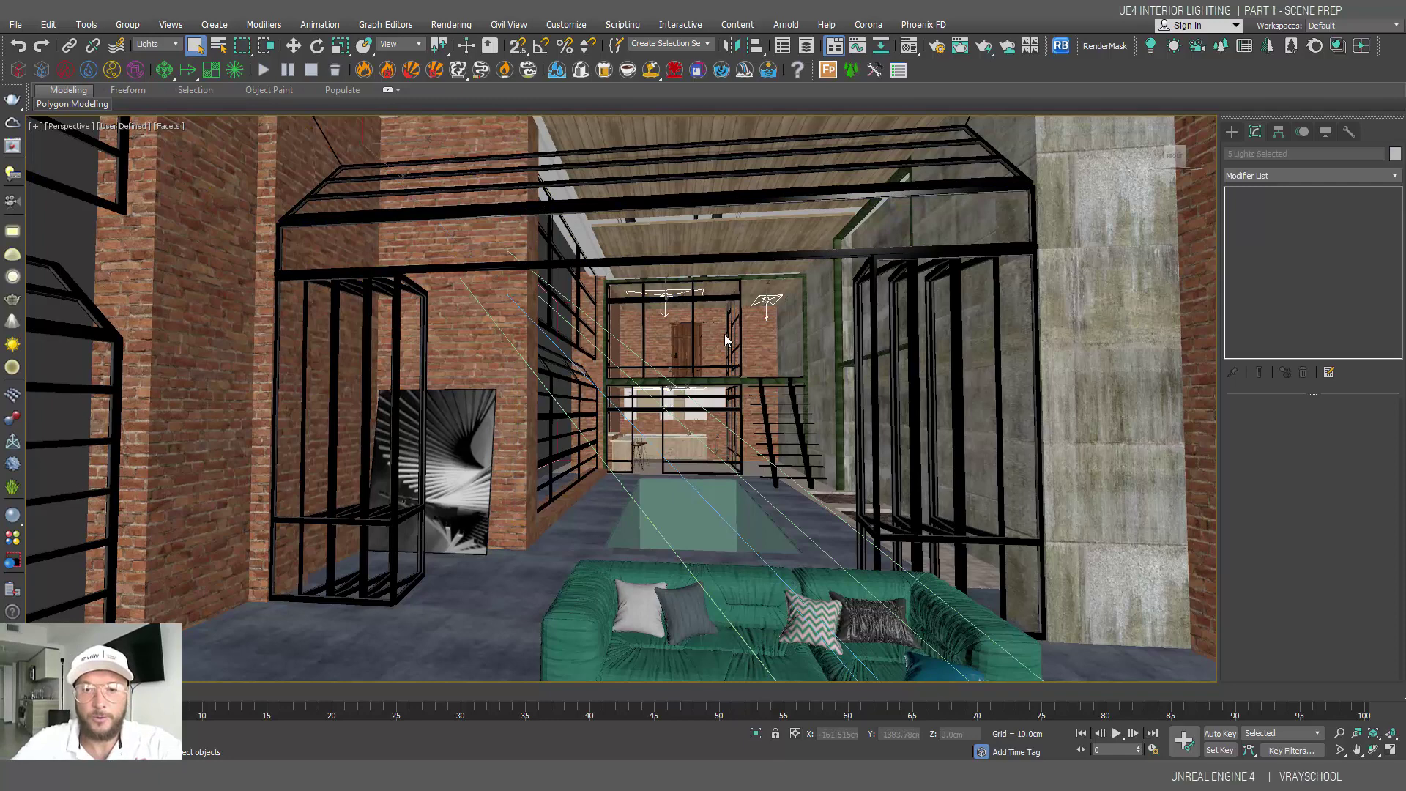
key("Delete")
Examine the loft model from outside and inside.
middle_click_drag(557, 432, 640, 420, "alt")
scroll(640, 448, "down", 5)
scroll(631, 428, "up", 5)
scroll(644, 427, "down", 5)
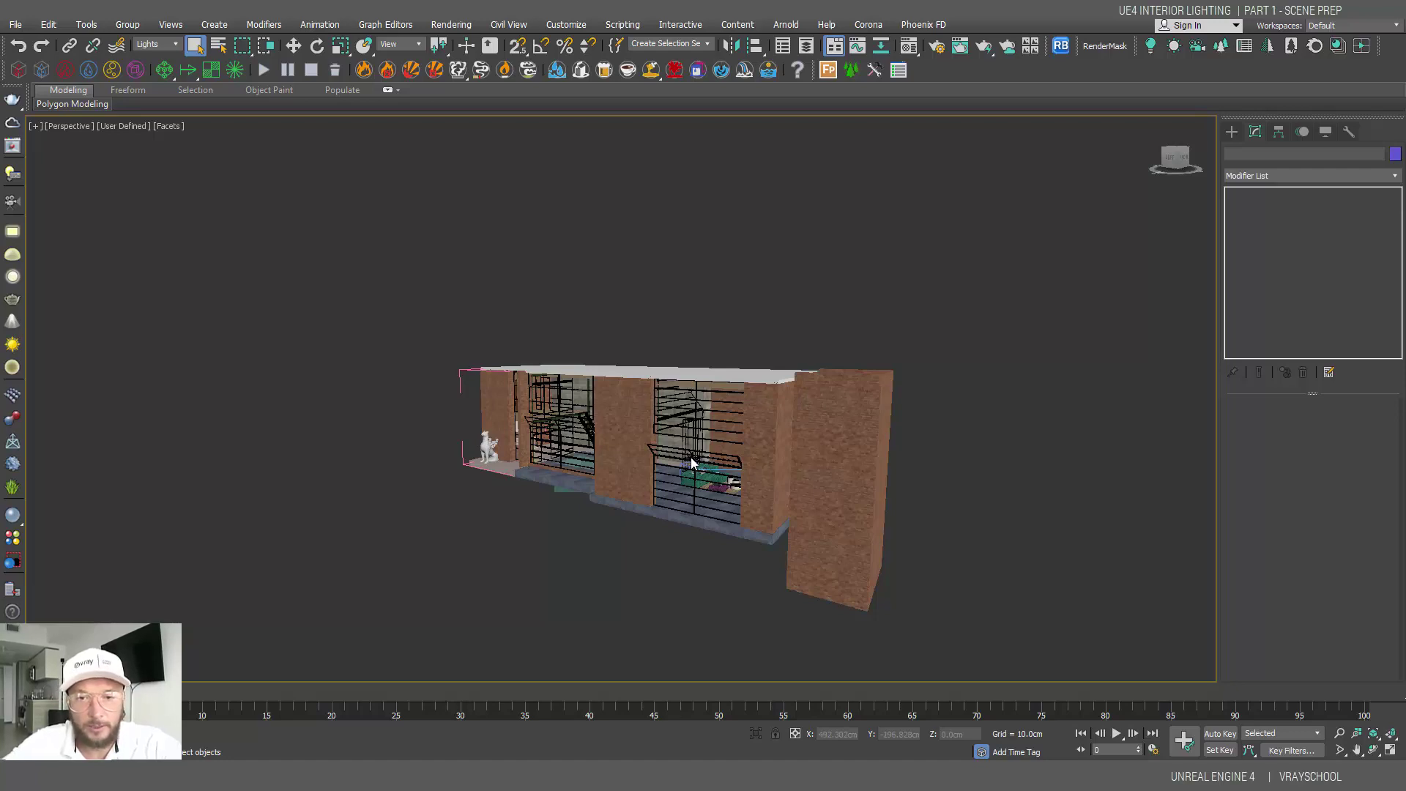
scroll(692, 456, "up", 8)
scroll(721, 464, "down", 8)
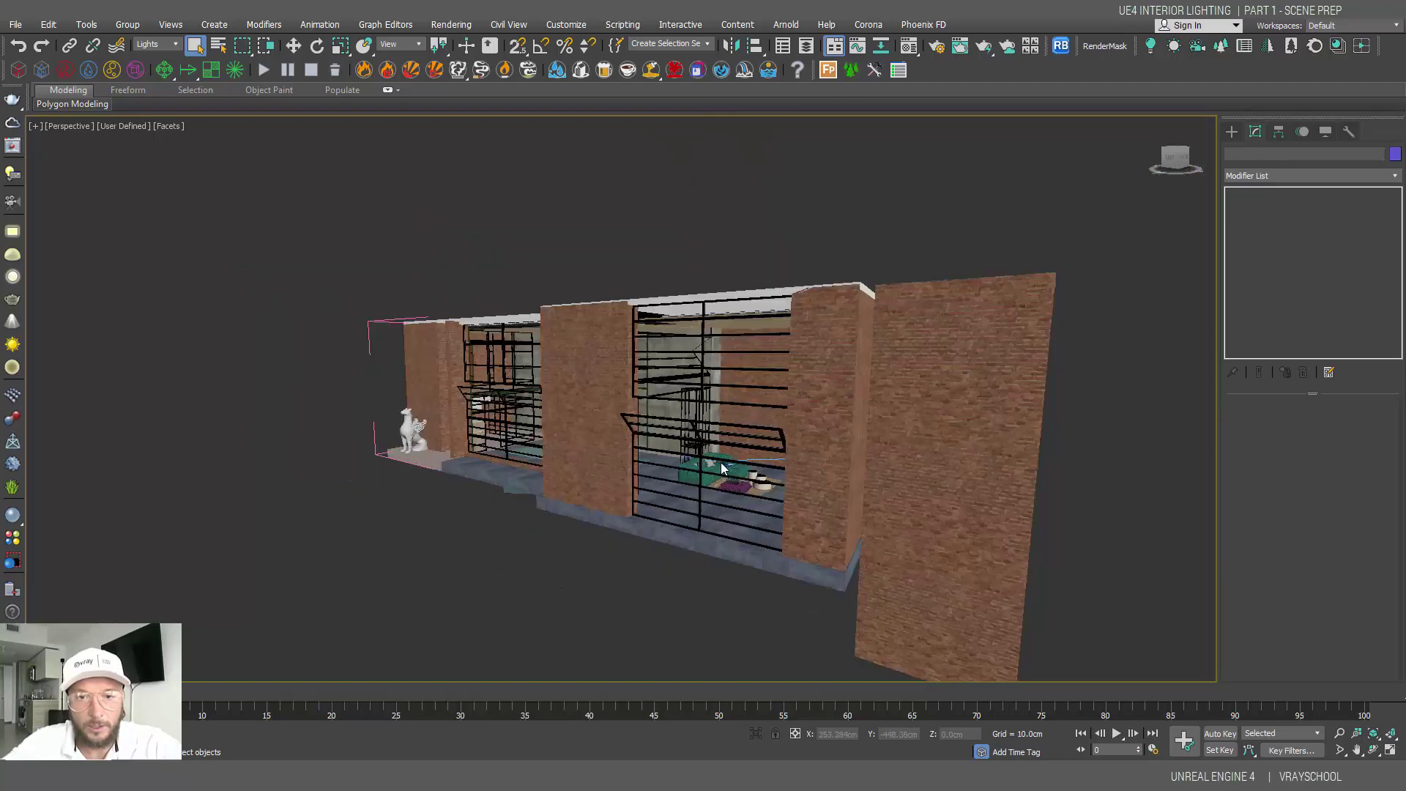
scroll(720, 458, "up", 15)
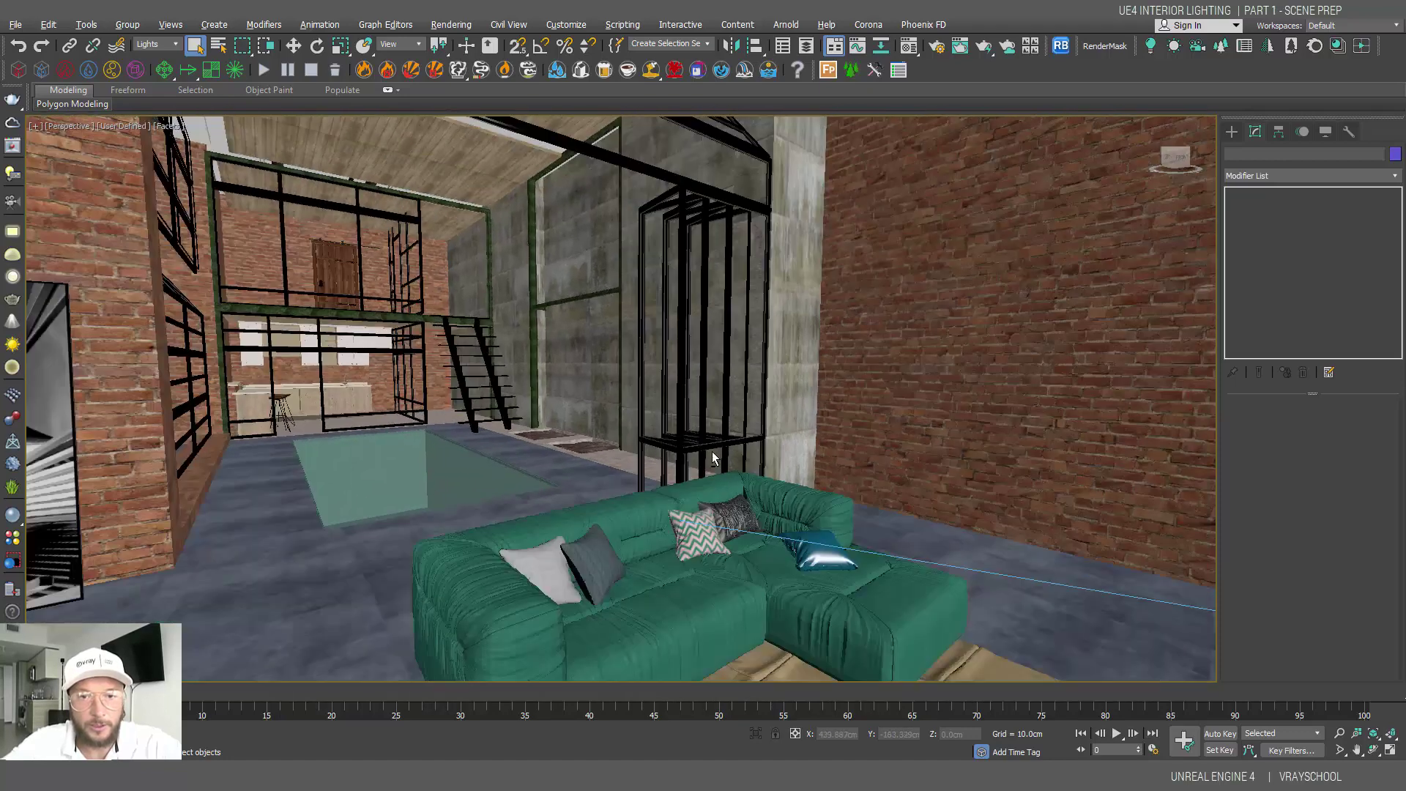
Export the visible objects at the current frame only as an Unreal Datasmith file named LOFT, and close the export report.
middle_click_drag(712, 451, 695, 428, "alt")
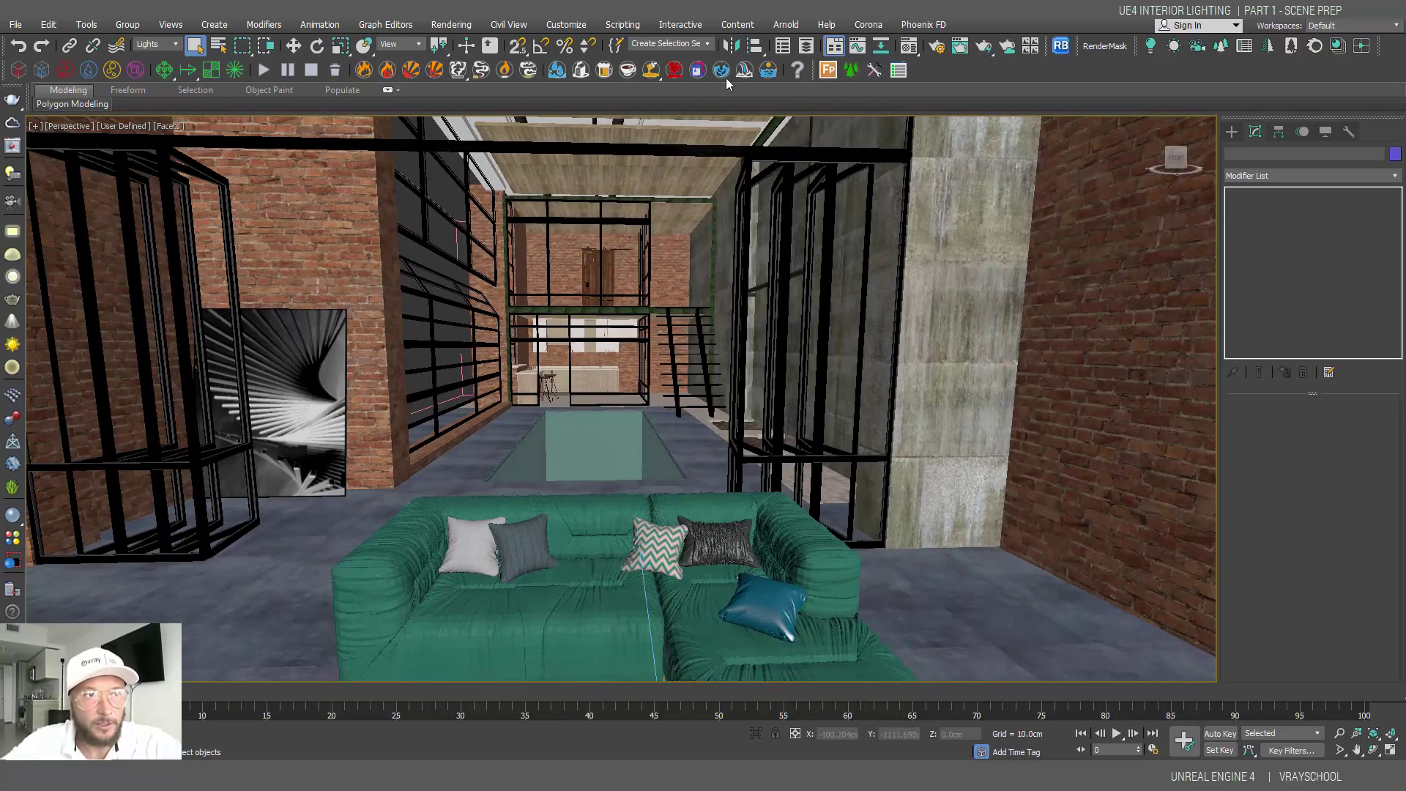
left_click(16, 26)
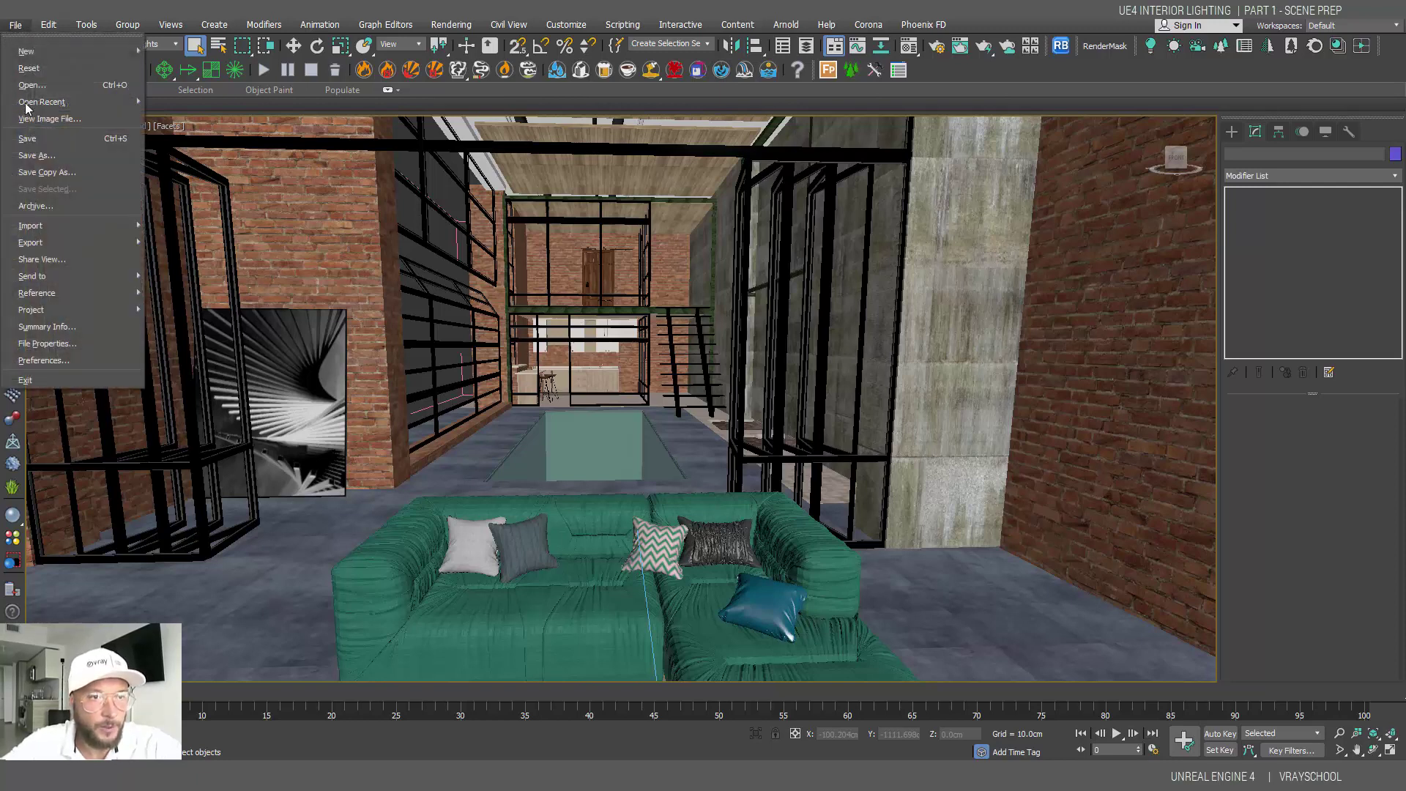
mouse_move(82, 291)
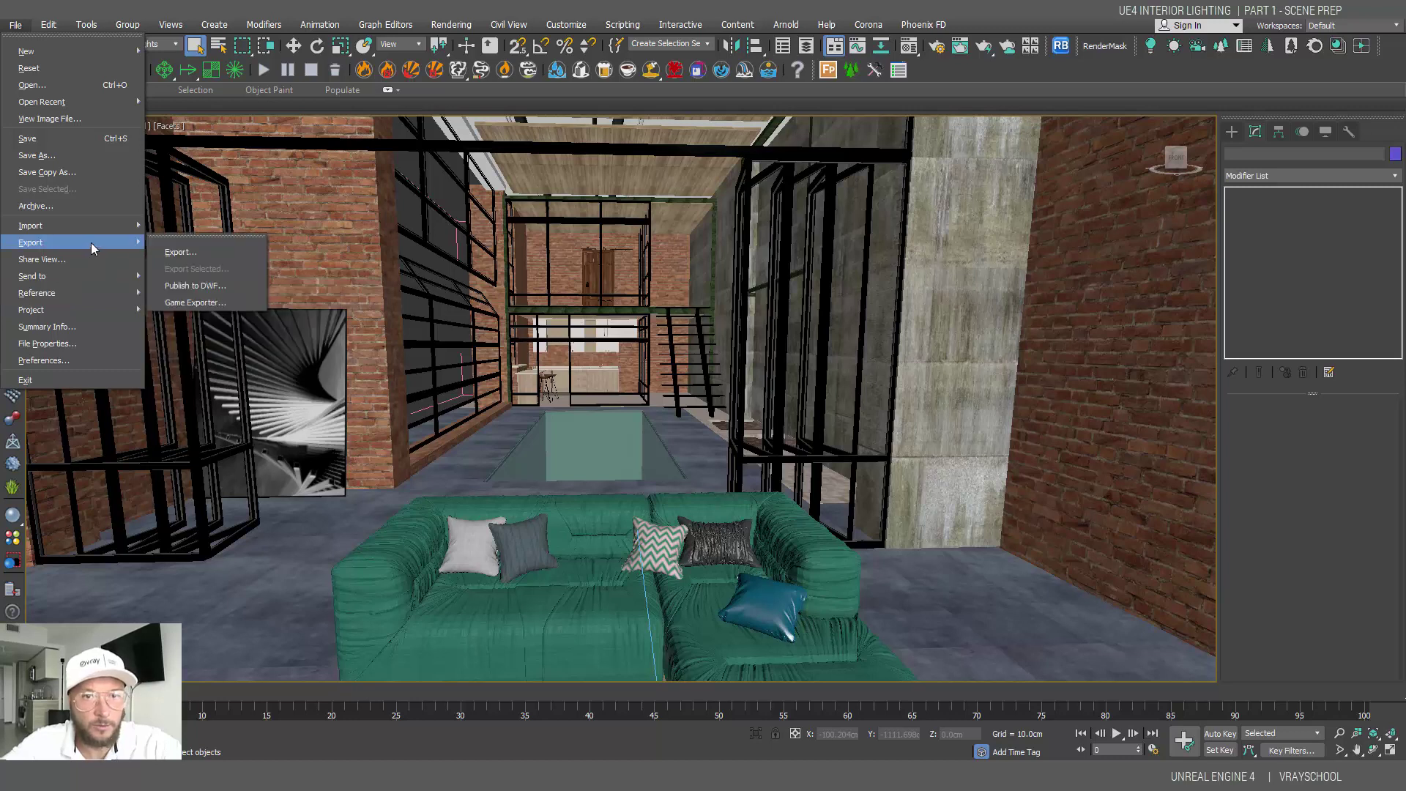
left_click(192, 255)
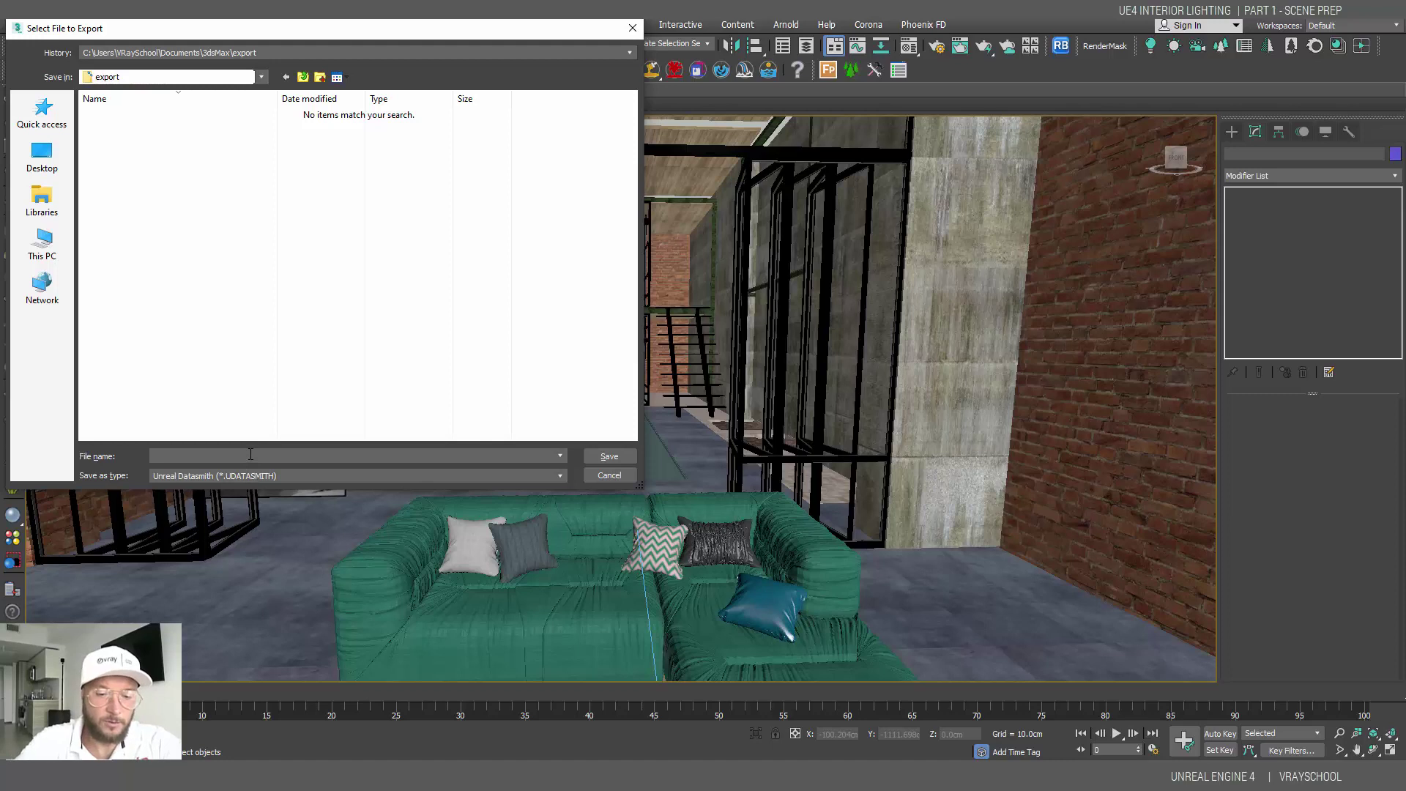
type("LOFT")
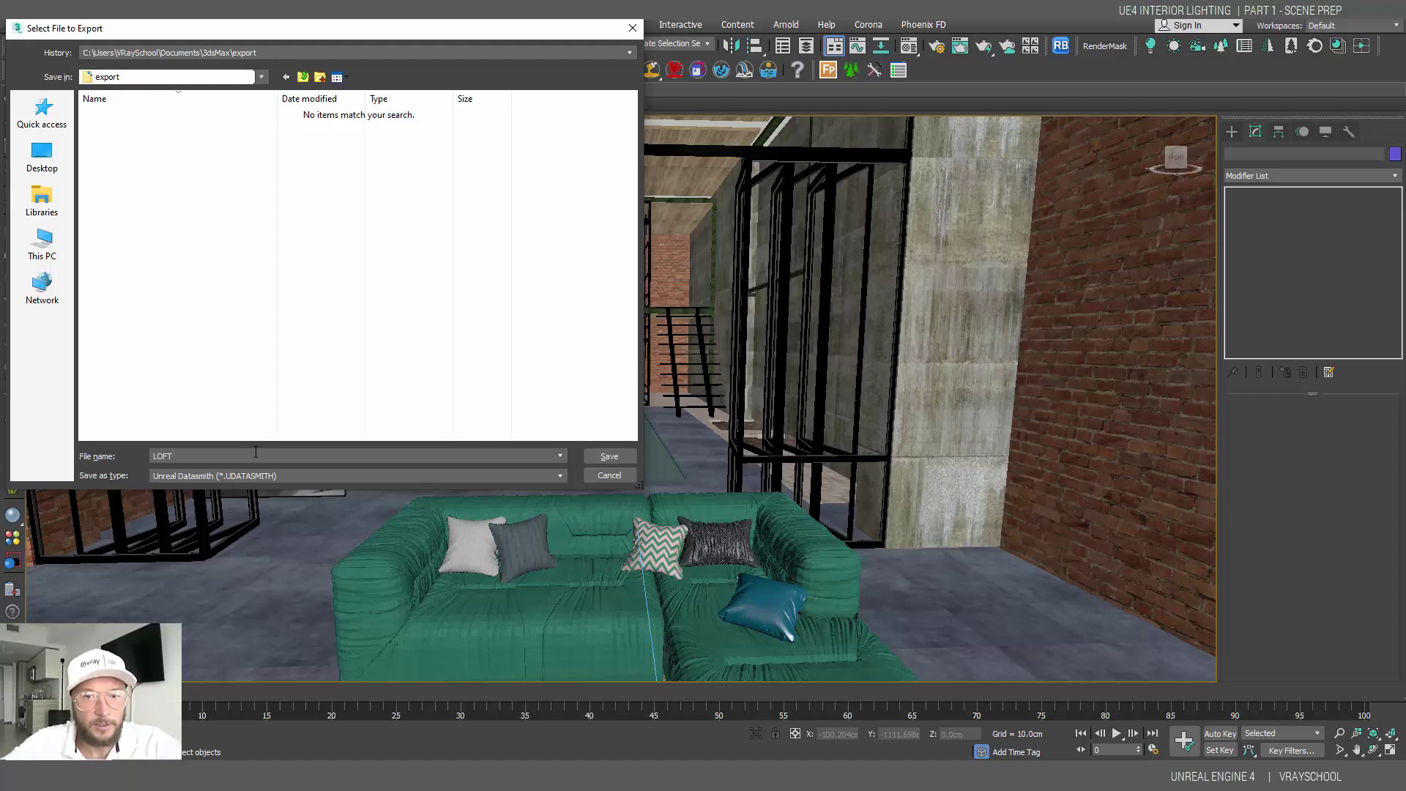
left_click(610, 456)
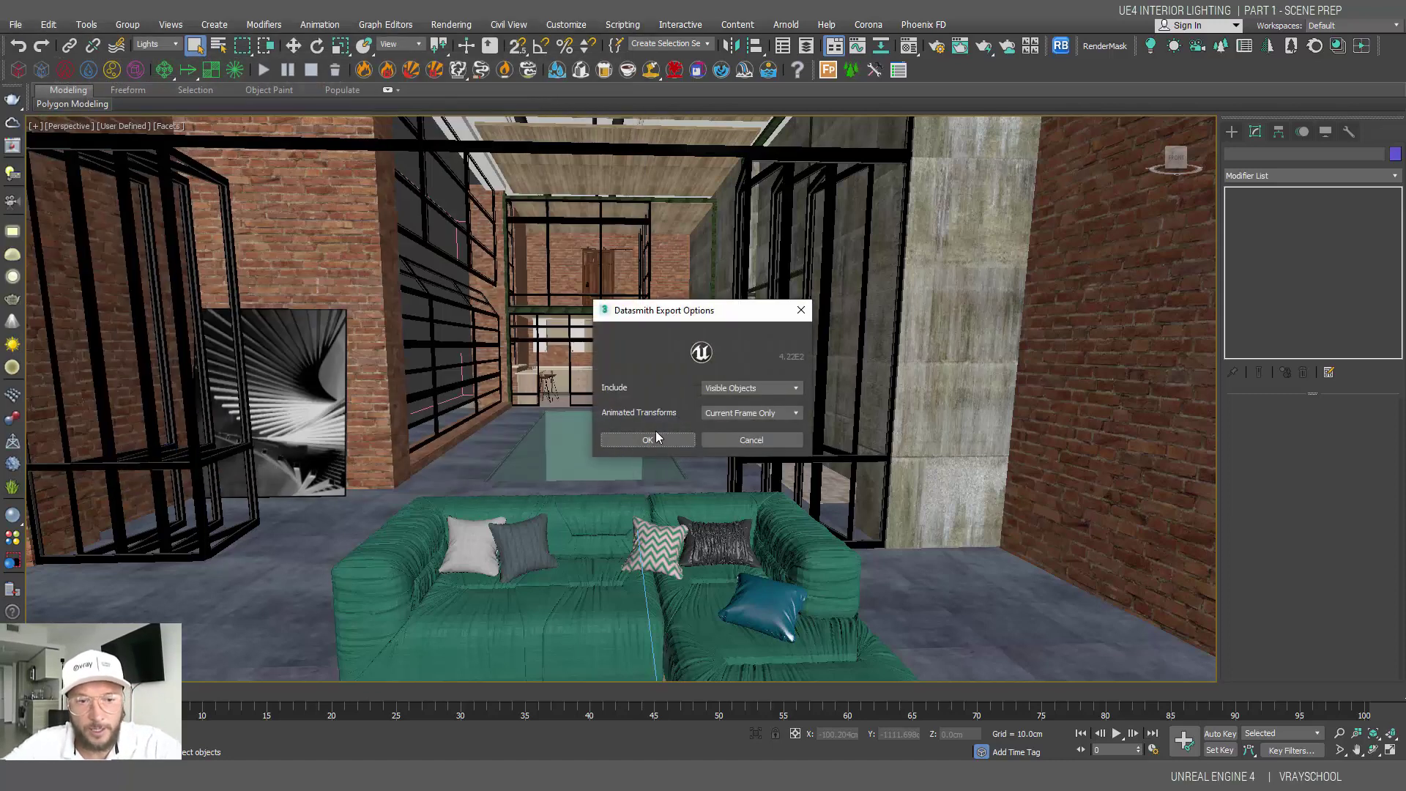
left_click(649, 440)
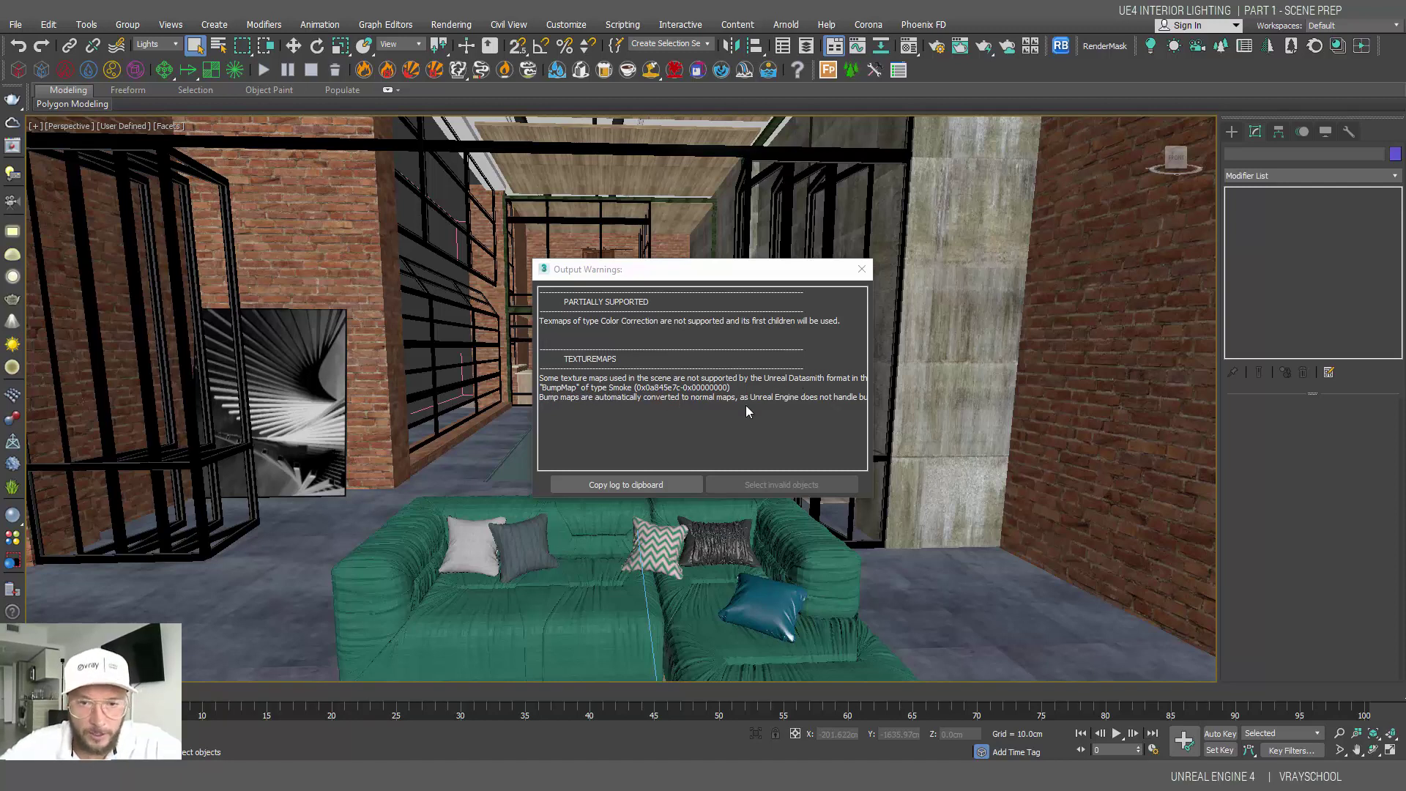
left_click(674, 486)
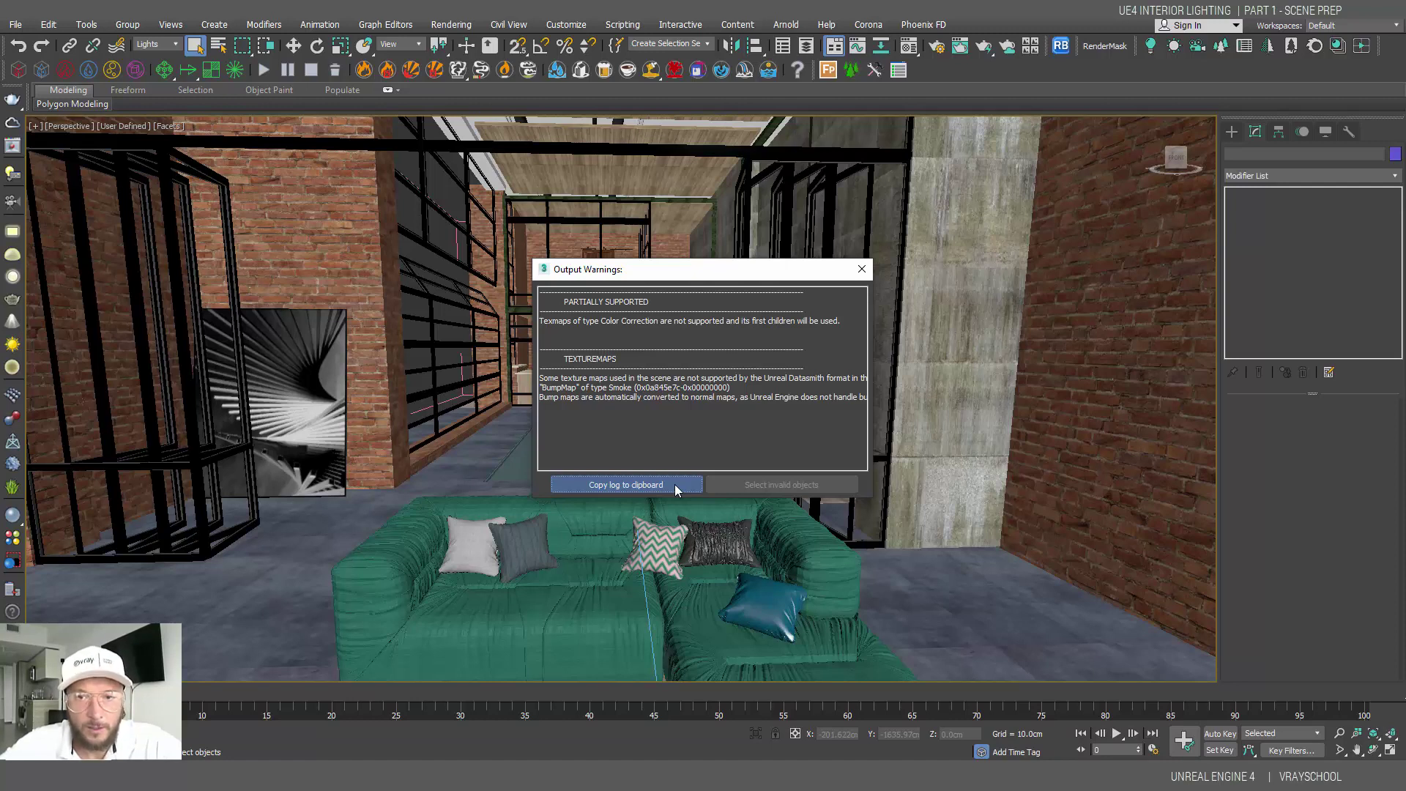
left_click(861, 269)
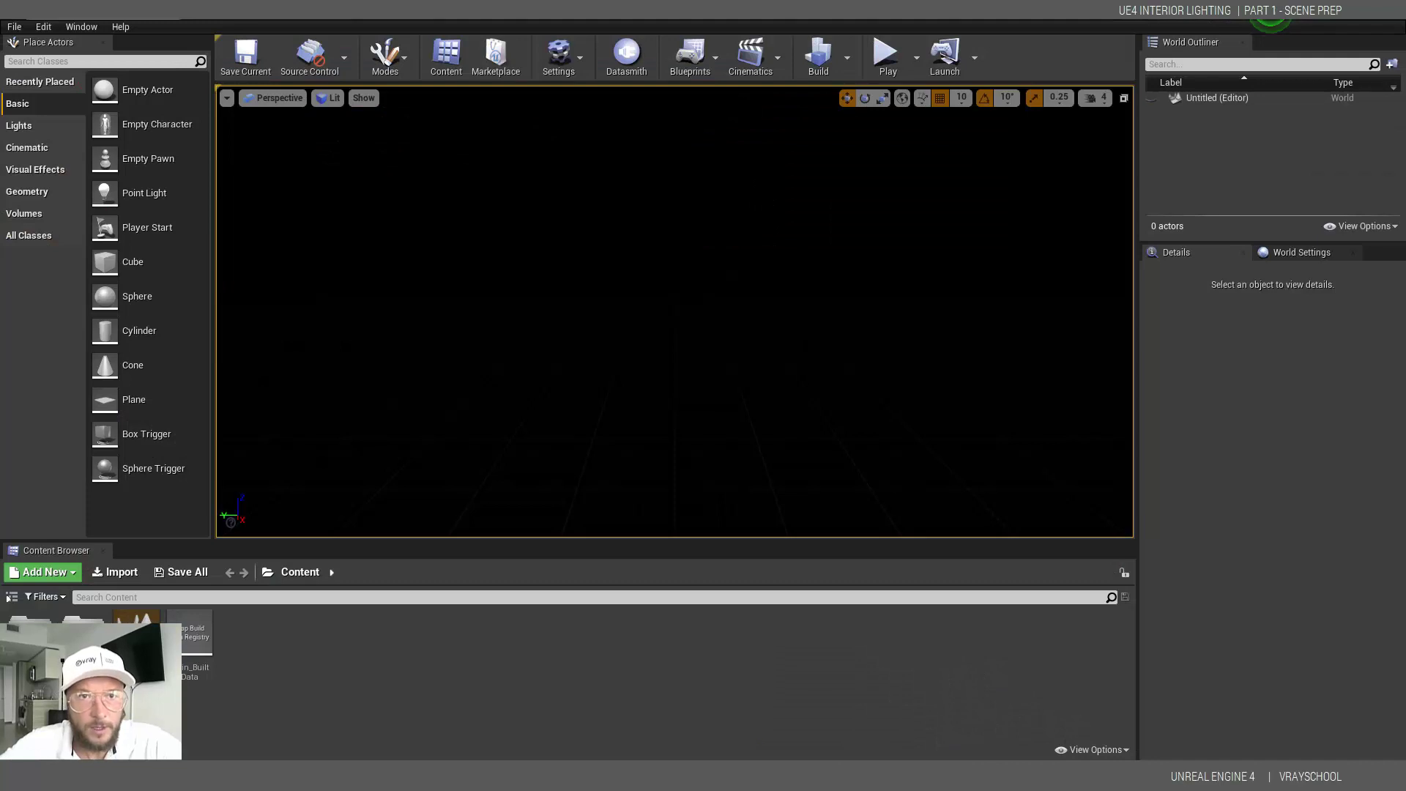
Switch to Unreal Engine and import LOFT.udatasmith from the export folder through Datasmith into the Content folder.
left_click(628, 53)
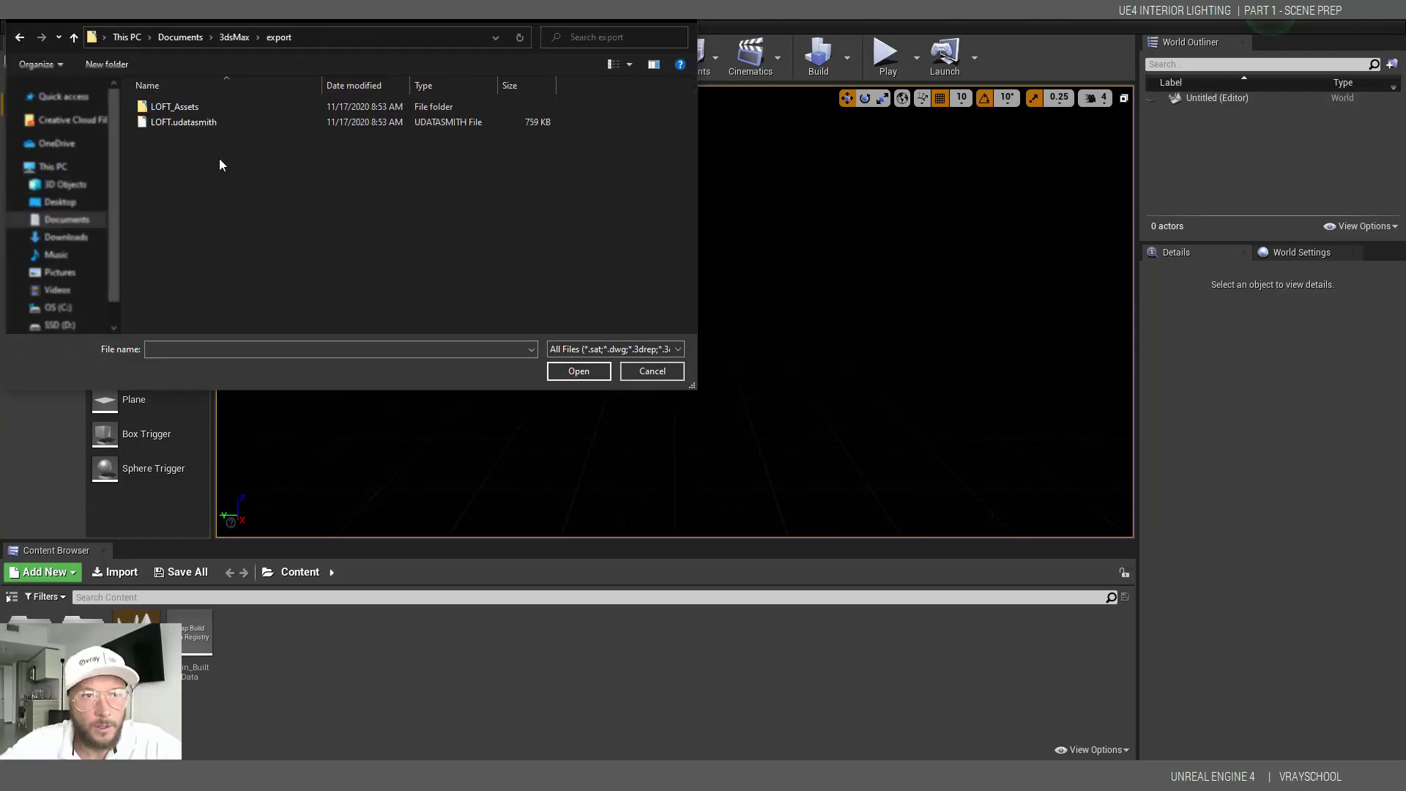
double_click(199, 120)
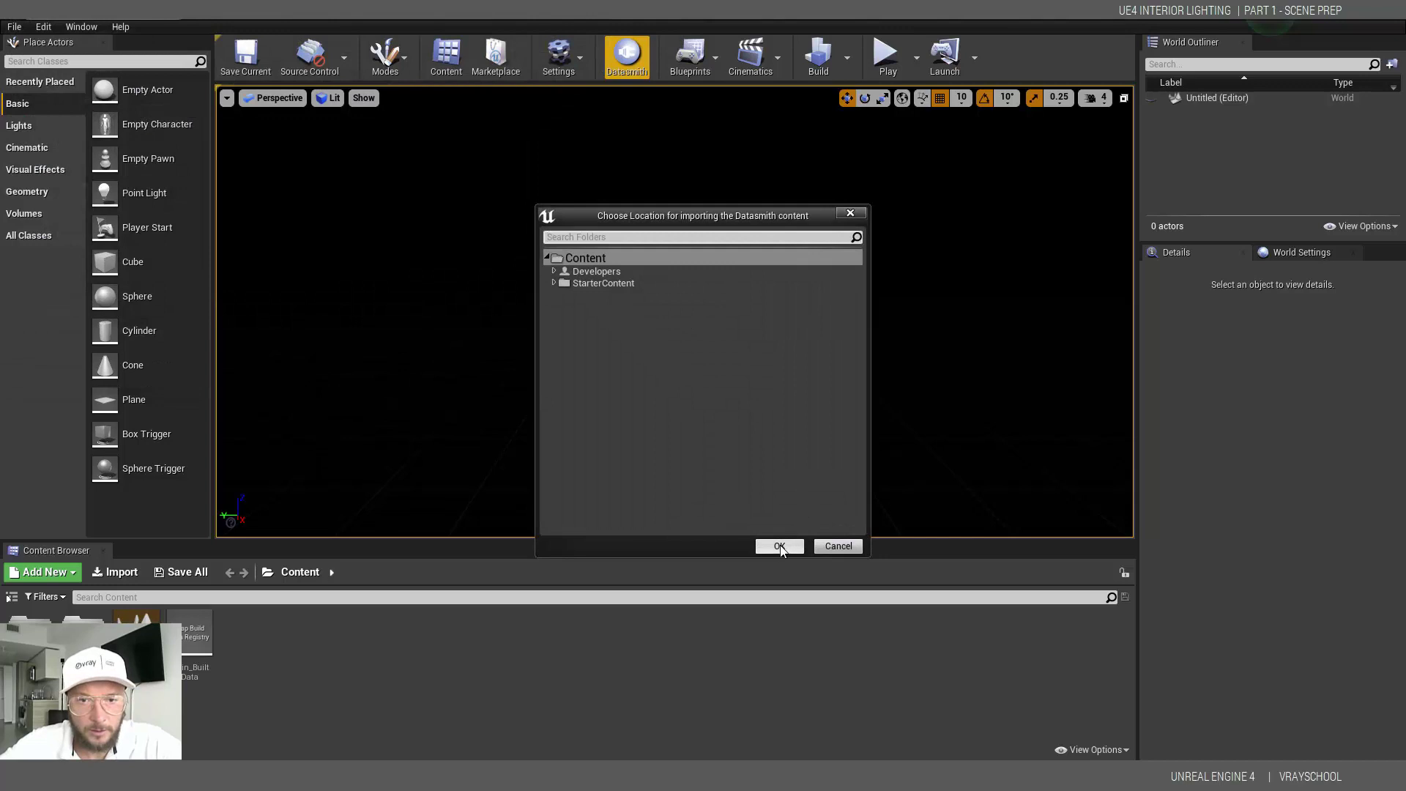
left_click(779, 546)
left_click(810, 511)
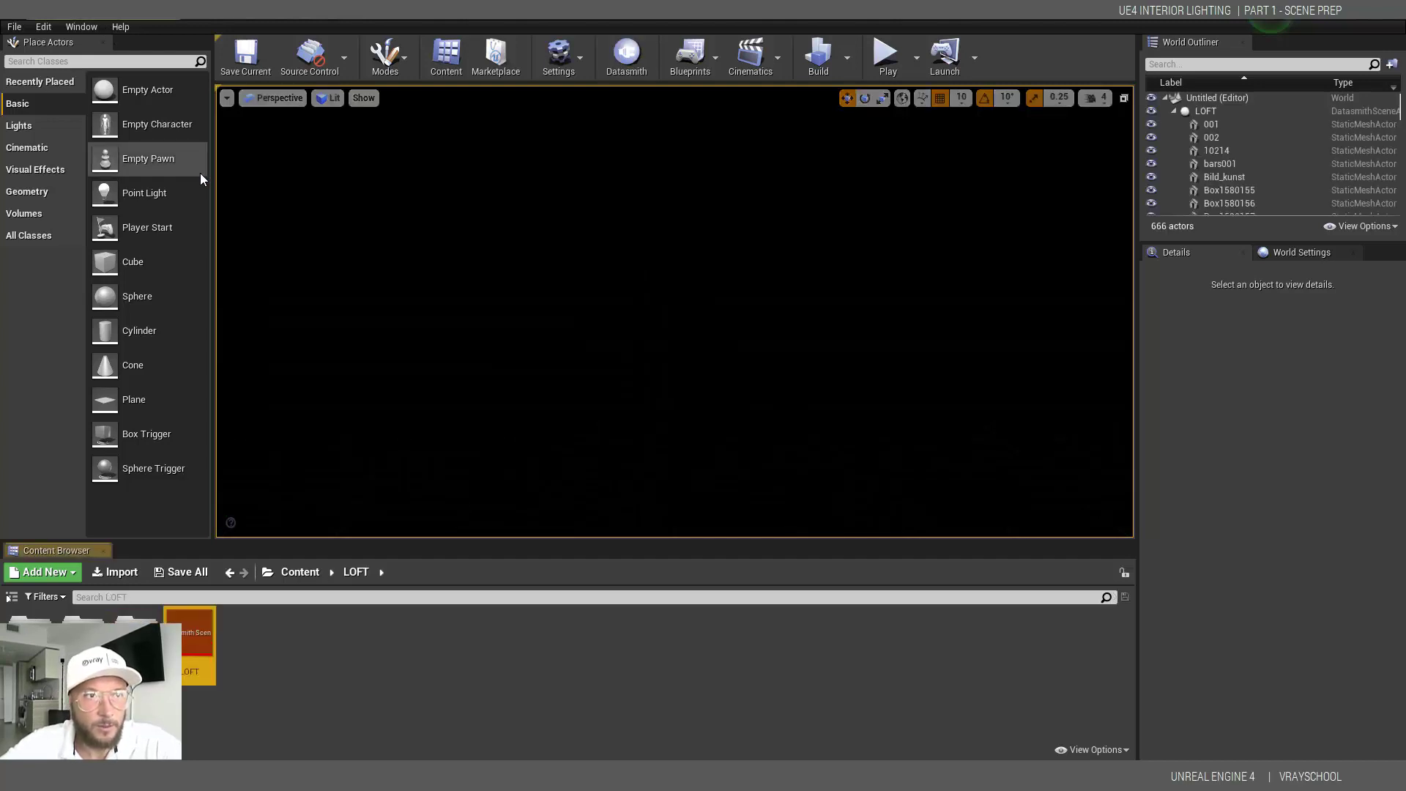
Save the current level as LOFT in the Content folder and return the content listing to that folder.
left_click(43, 27)
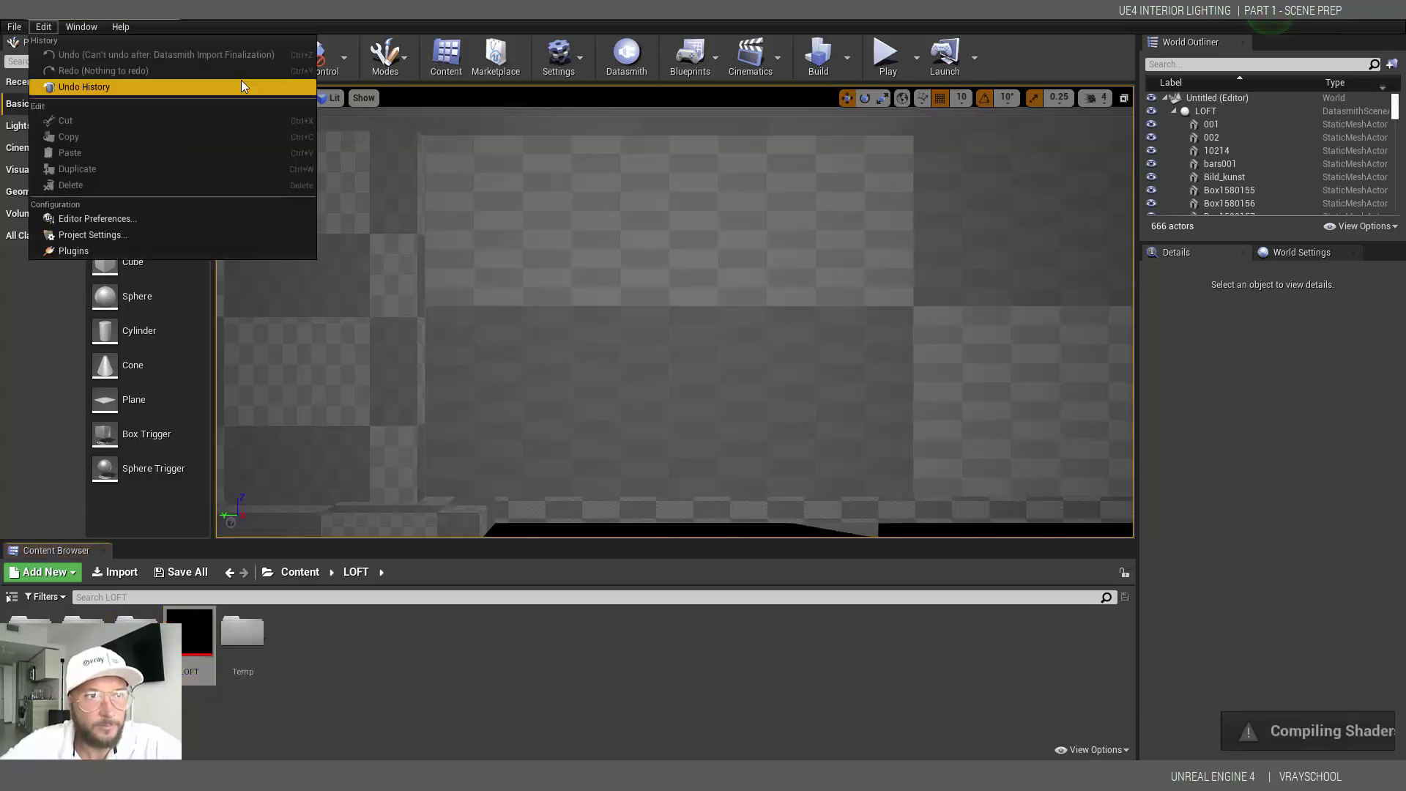
left_click(43, 26)
left_click(14, 26)
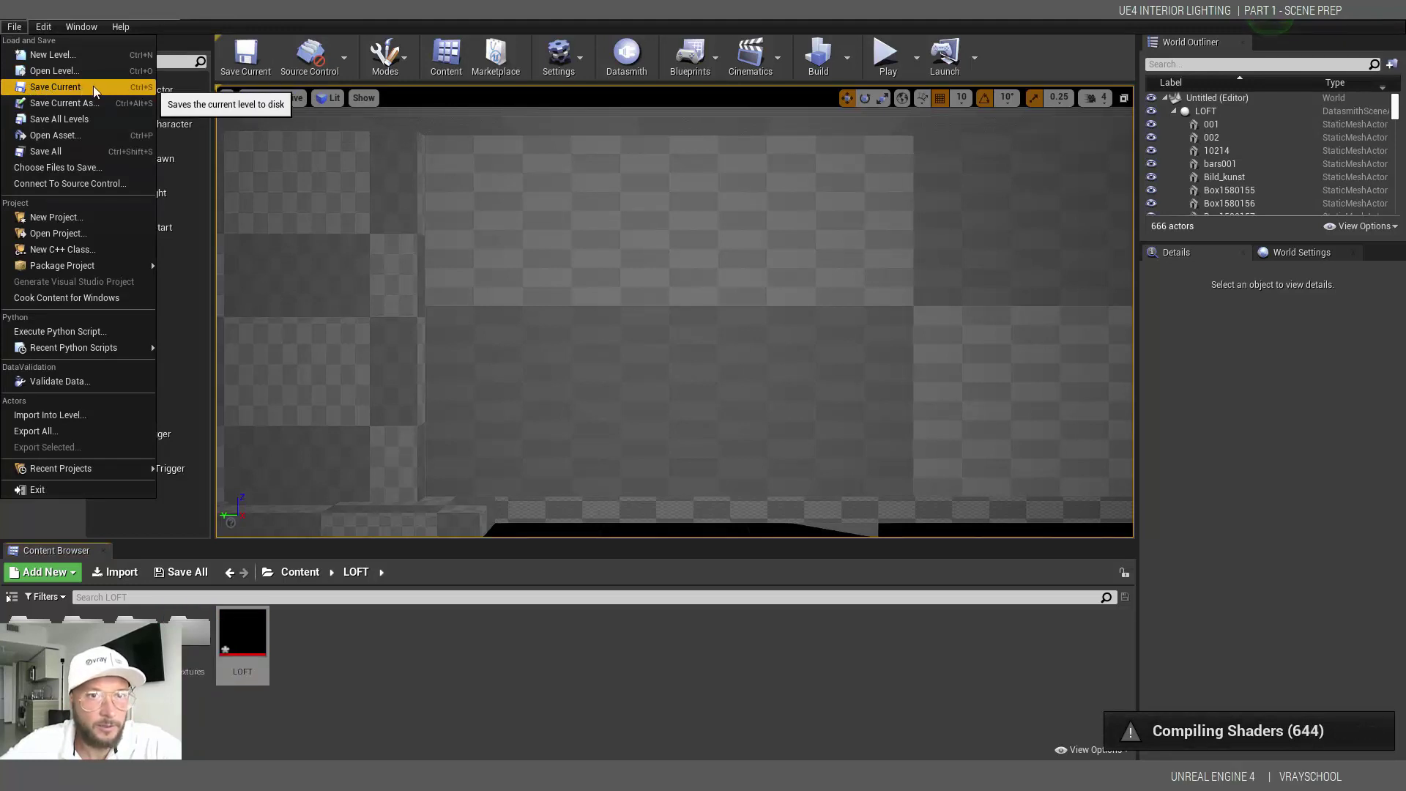
left_click(93, 88)
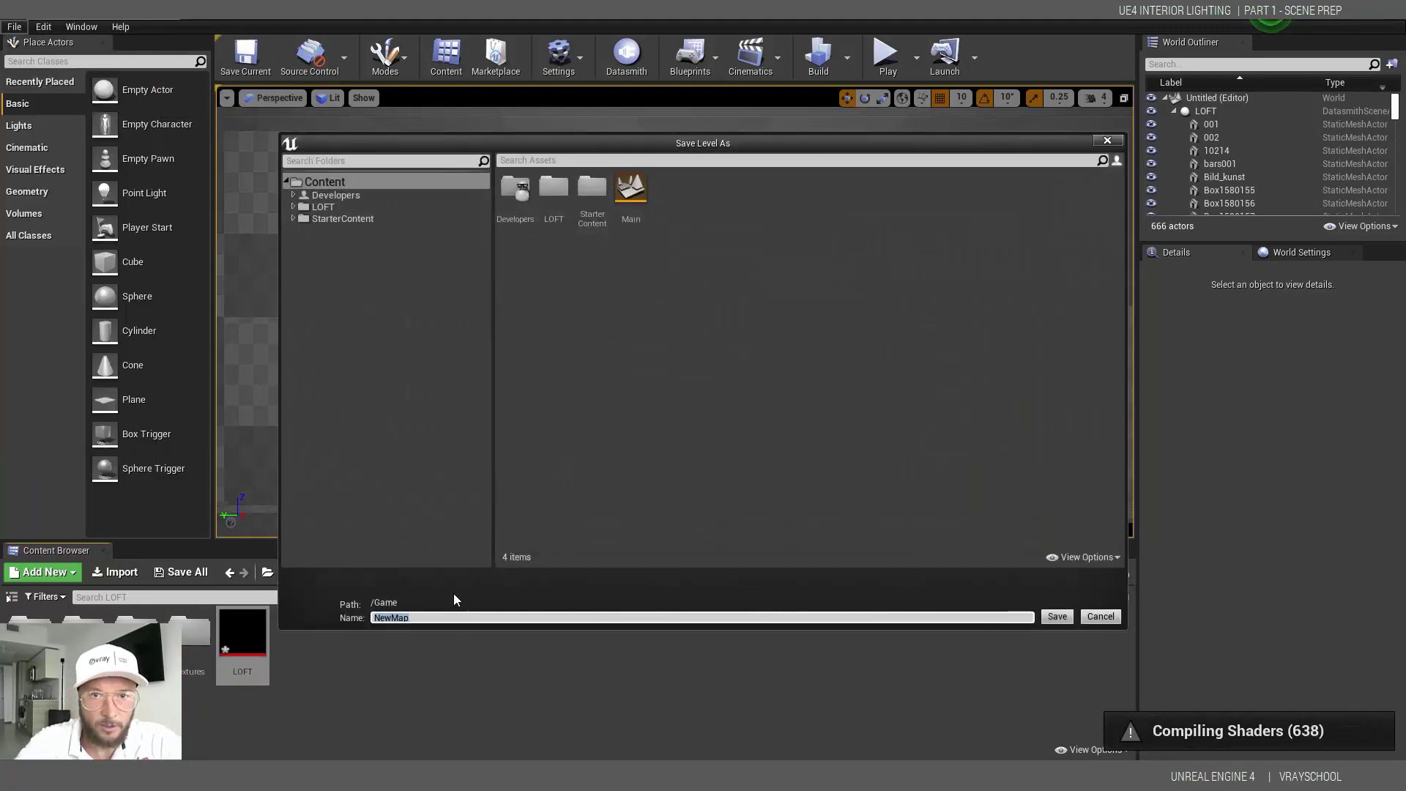
type("LOF")
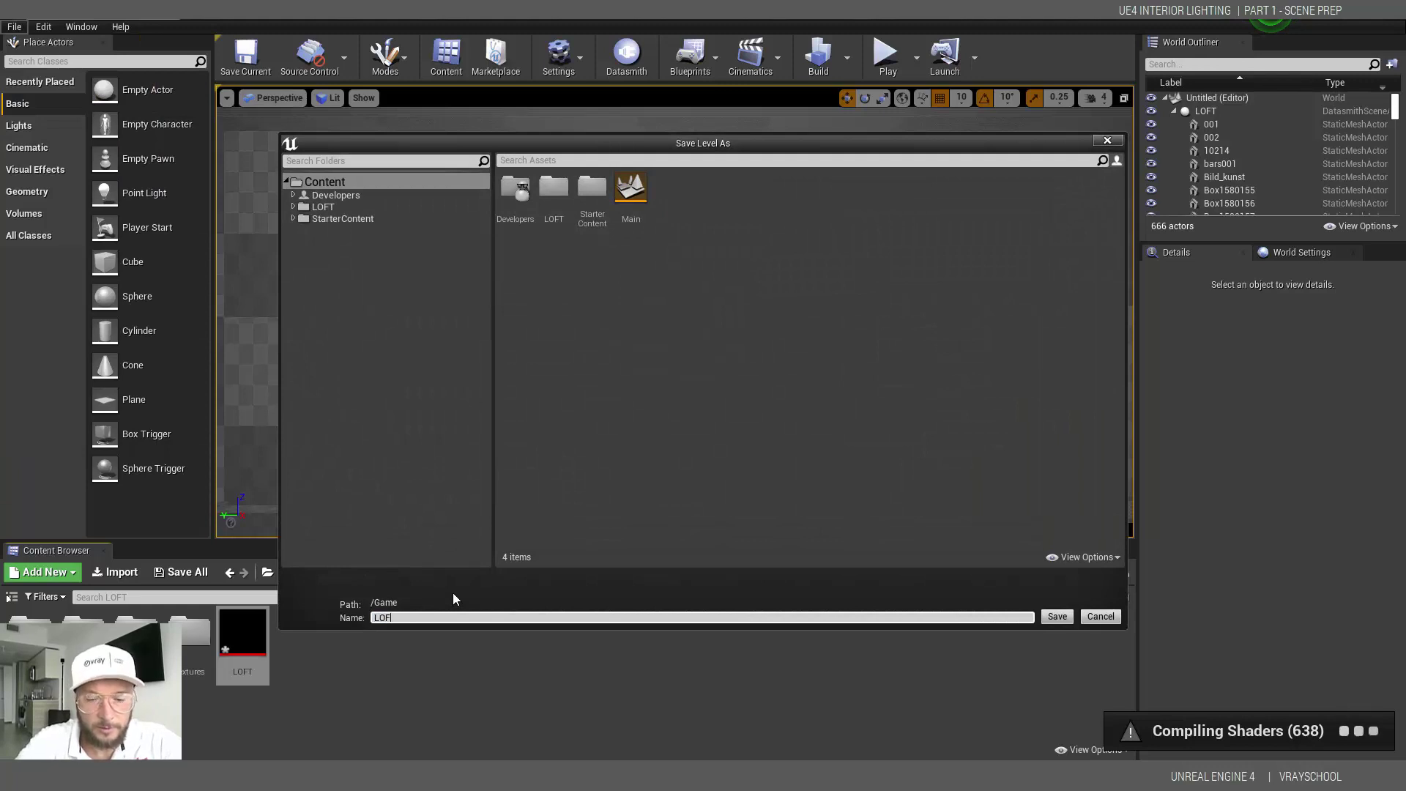
type("Y")
key("BackSpace")
type("T")
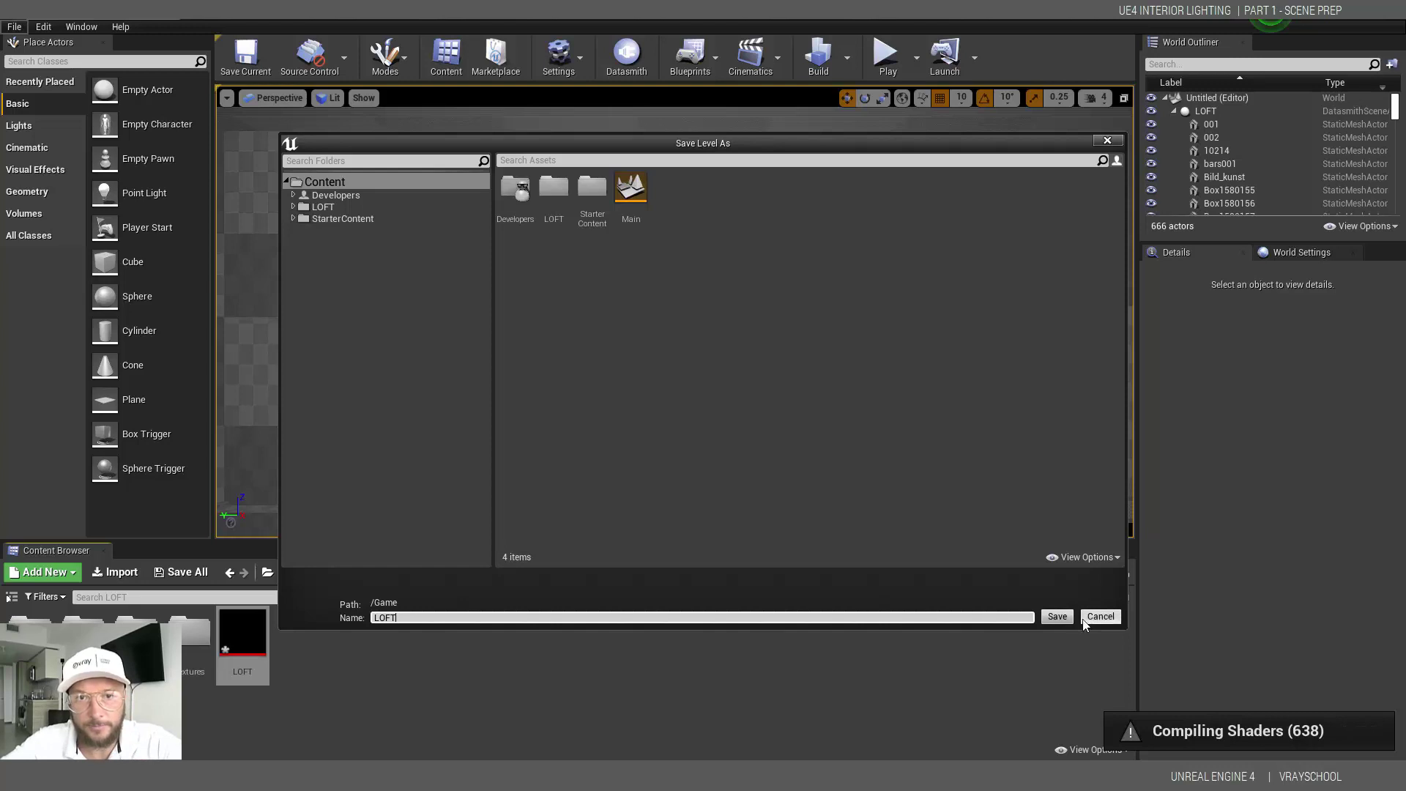
left_click(1059, 616)
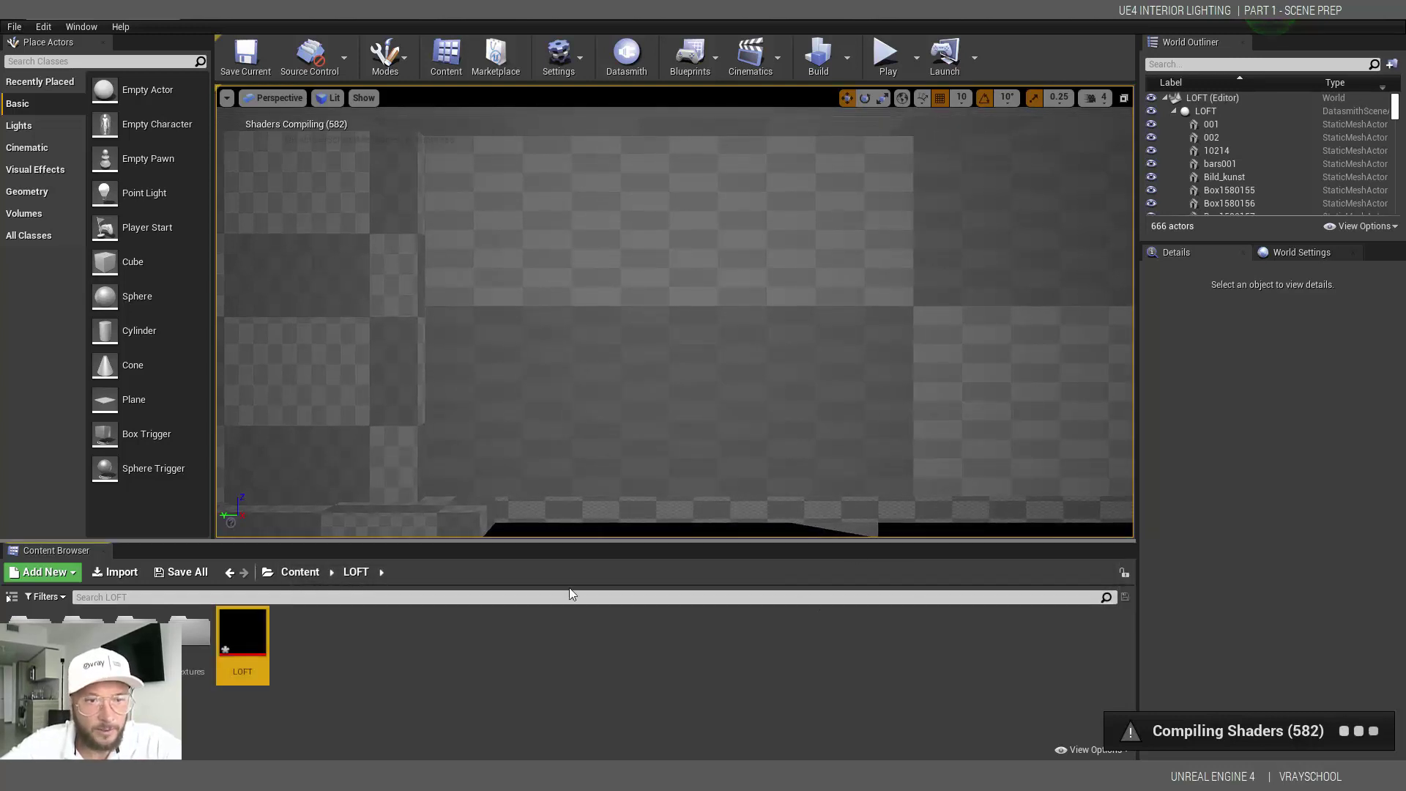
left_click(292, 572)
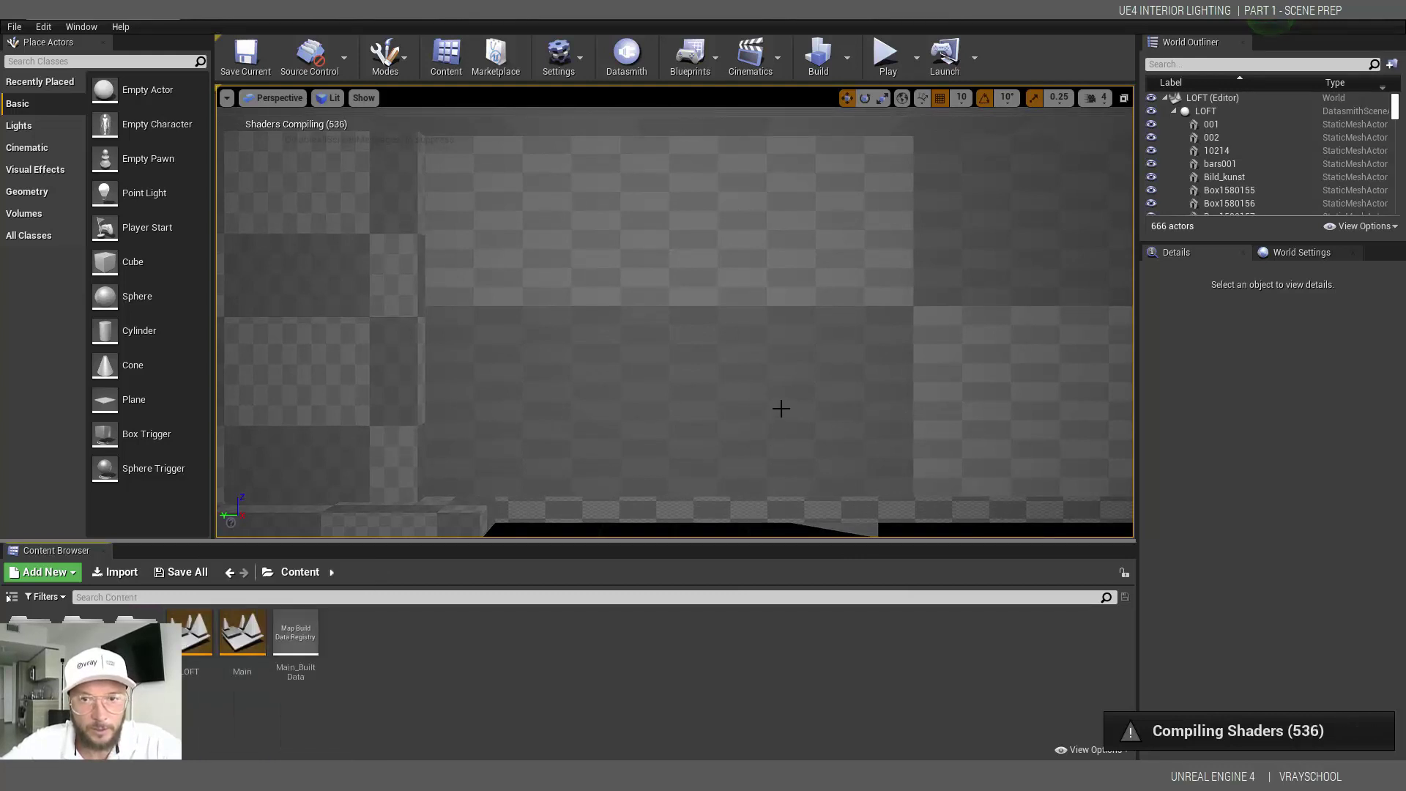
Frame the loft interior from the sofa end towards the mezzanine and display it in the Lightmap Density view mode.
right_click_drag(812, 381, 835, 345)
scroll(835, 345, "up", 10)
right_click_drag(798, 278, 761, 287)
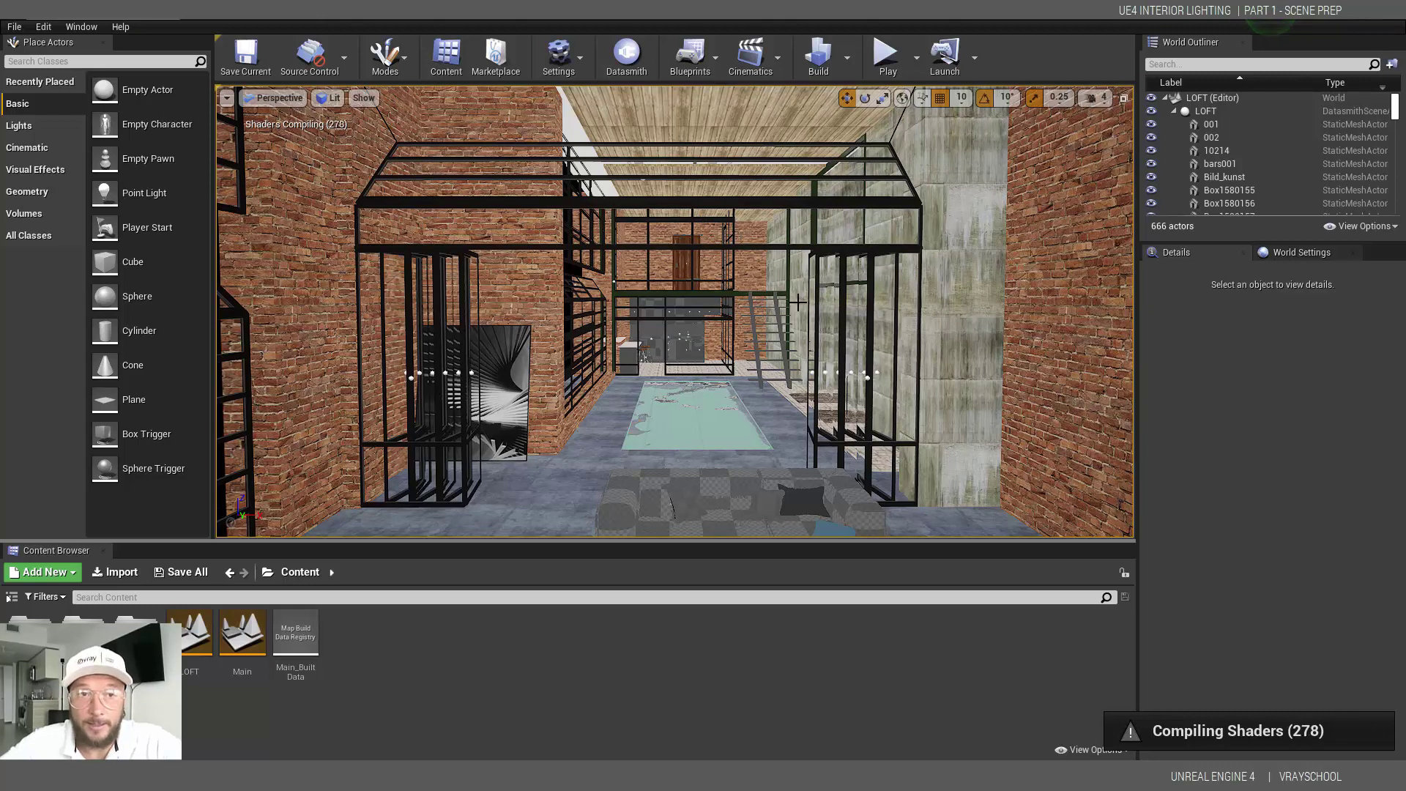
left_click(337, 99)
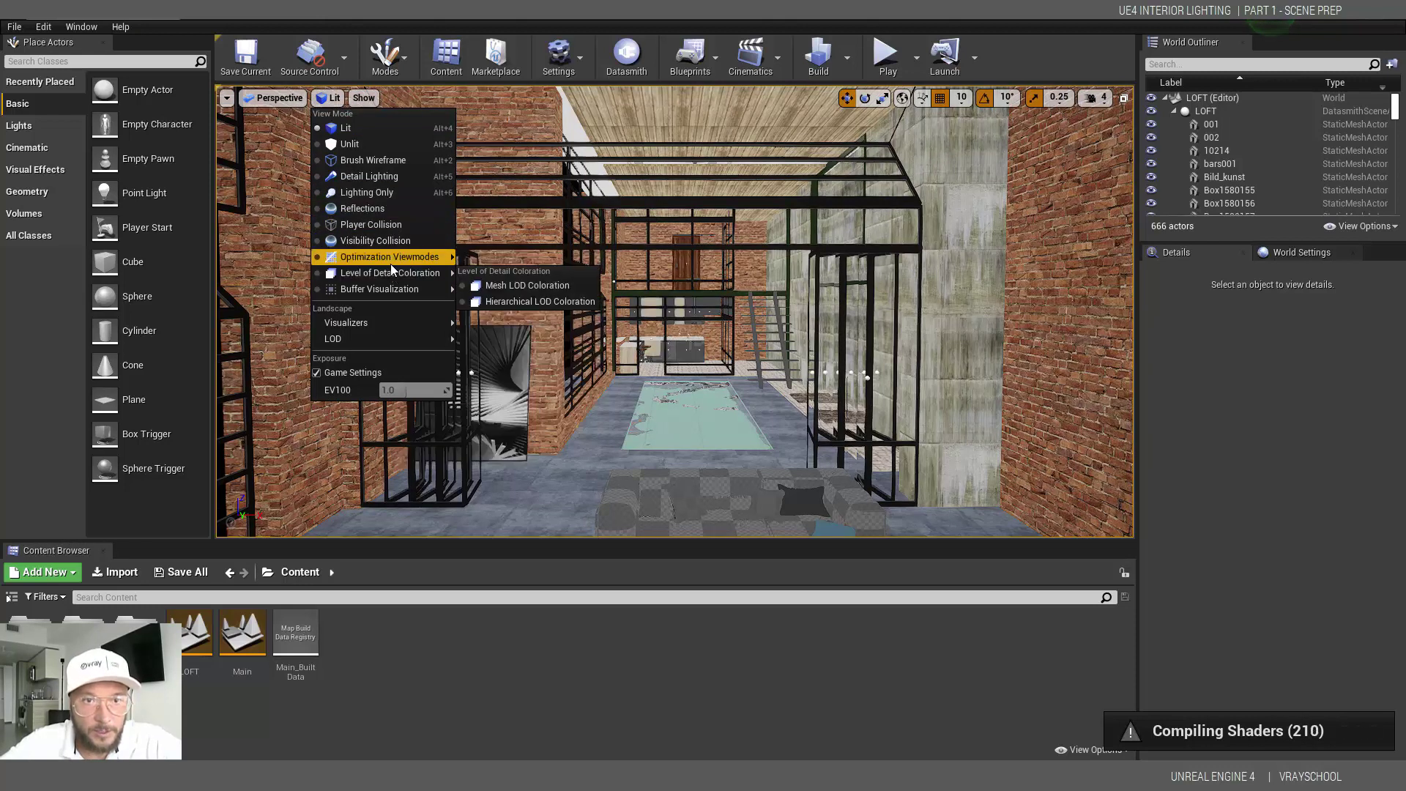
mouse_move(390, 261)
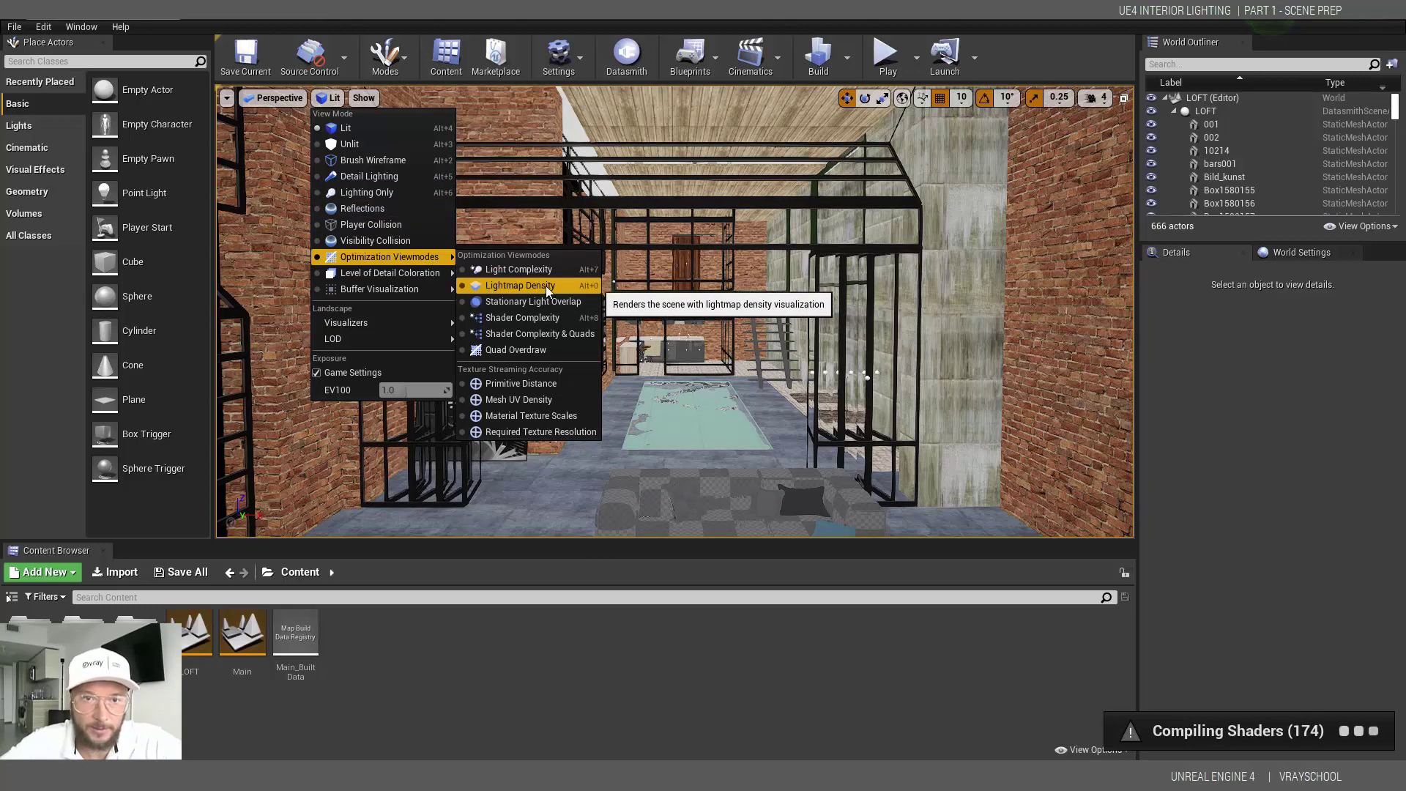
left_click(546, 285)
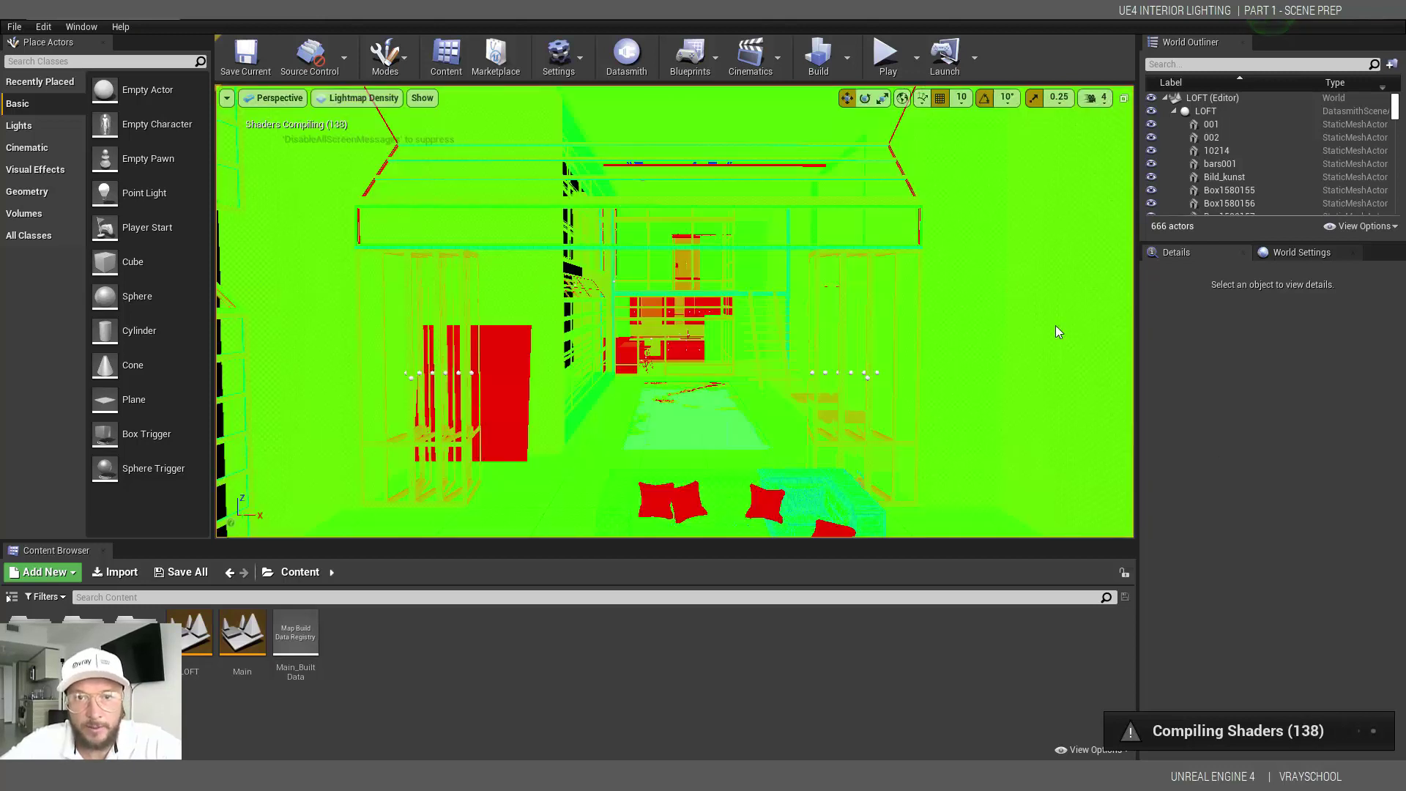
Examine the lightmap density of the coffee tables, brick walls and concrete wall, including the brick wall's lighting settings.
middle_click_drag(831, 356, 868, 388)
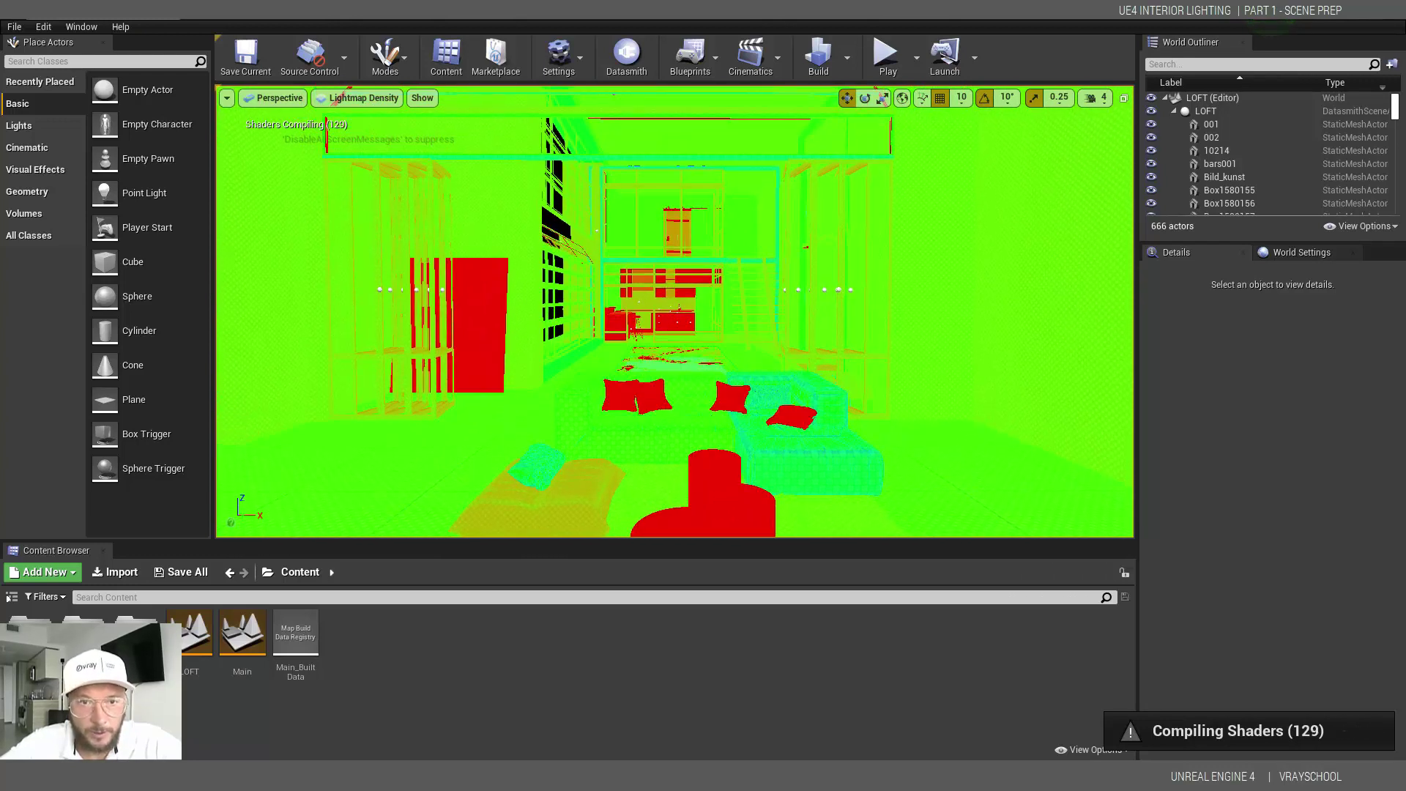
mouse_move(684, 340)
middle_mouse_down()
mouse_move(700, 332)
mouse_move(694, 353)
middle_mouse_up()
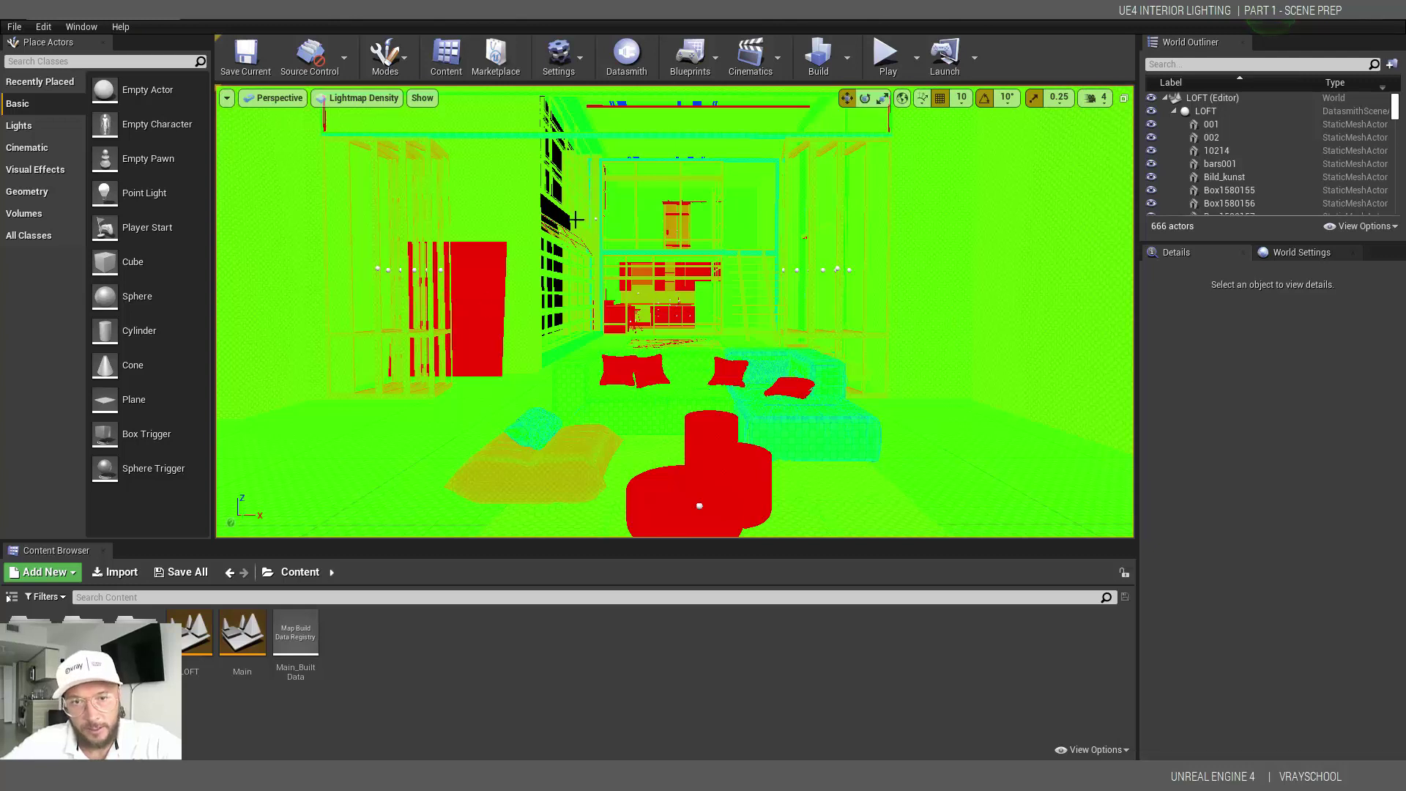
middle_click_drag(791, 320, 792, 337)
left_click(719, 430)
left_click(701, 472)
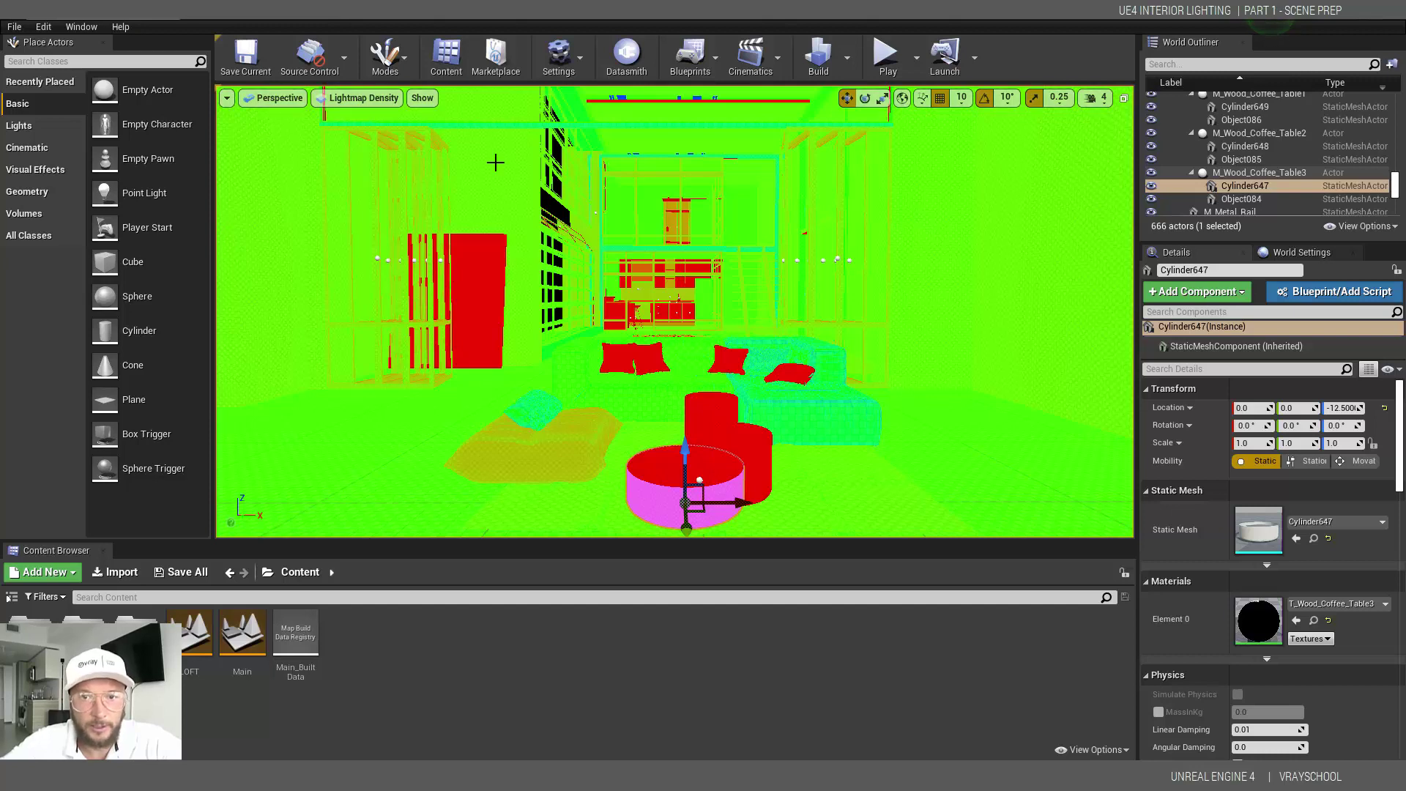
left_click(992, 351)
scroll(1400, 608, "down", 5)
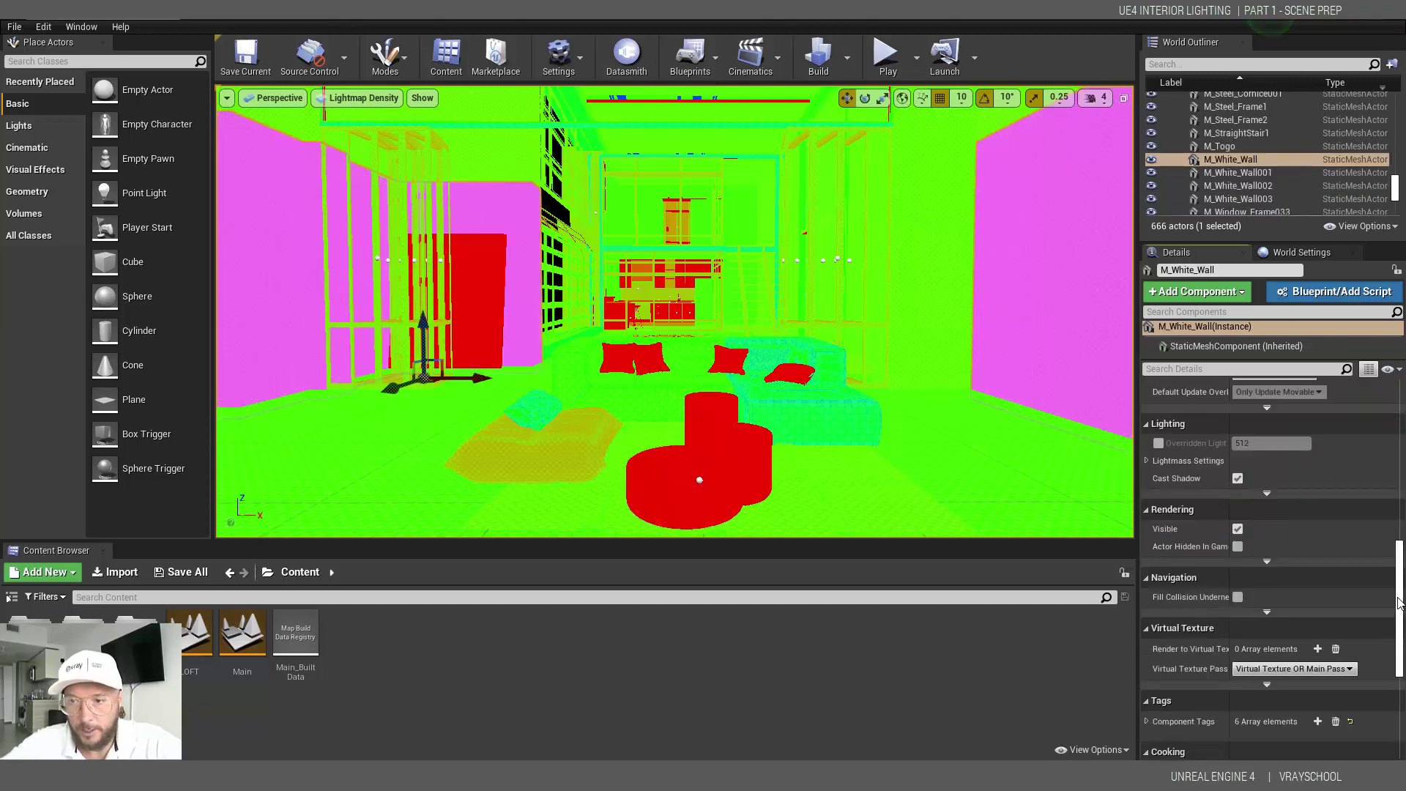
left_click_drag(1398, 601, 1399, 428)
left_click(914, 291)
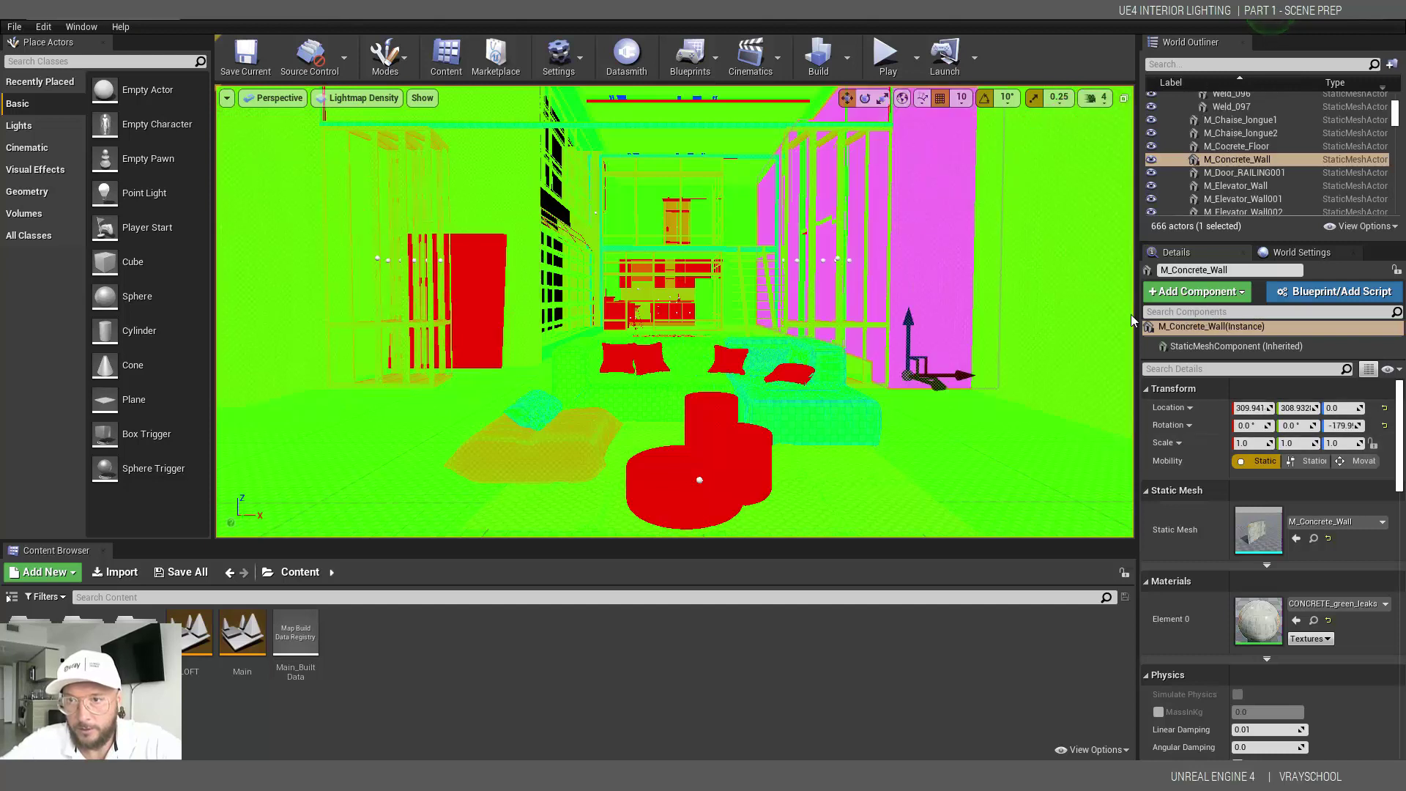
Override the lightmap resolution of the brick wall mesh M_White_Wall with 1024.
left_click(1102, 307)
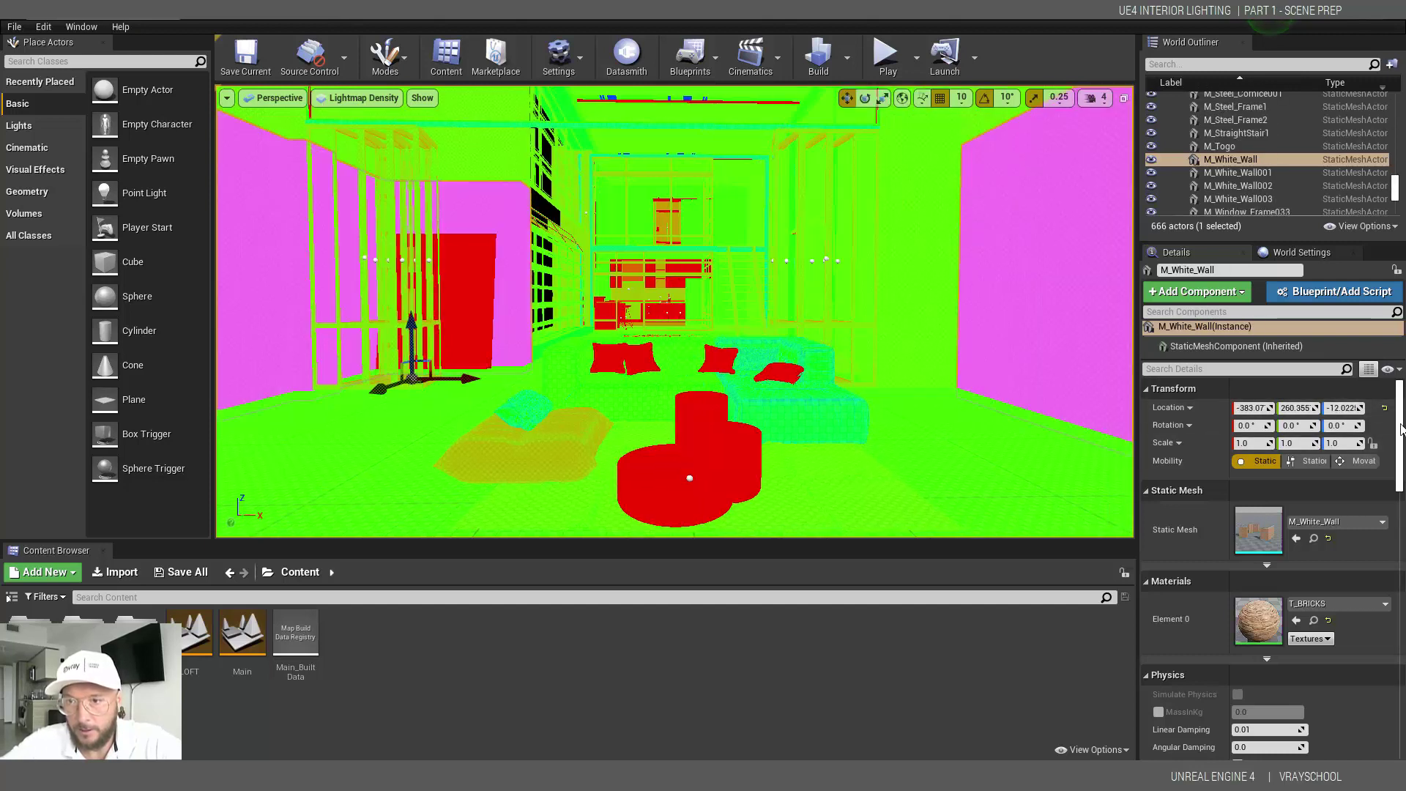
left_click_drag(1400, 428, 1381, 569)
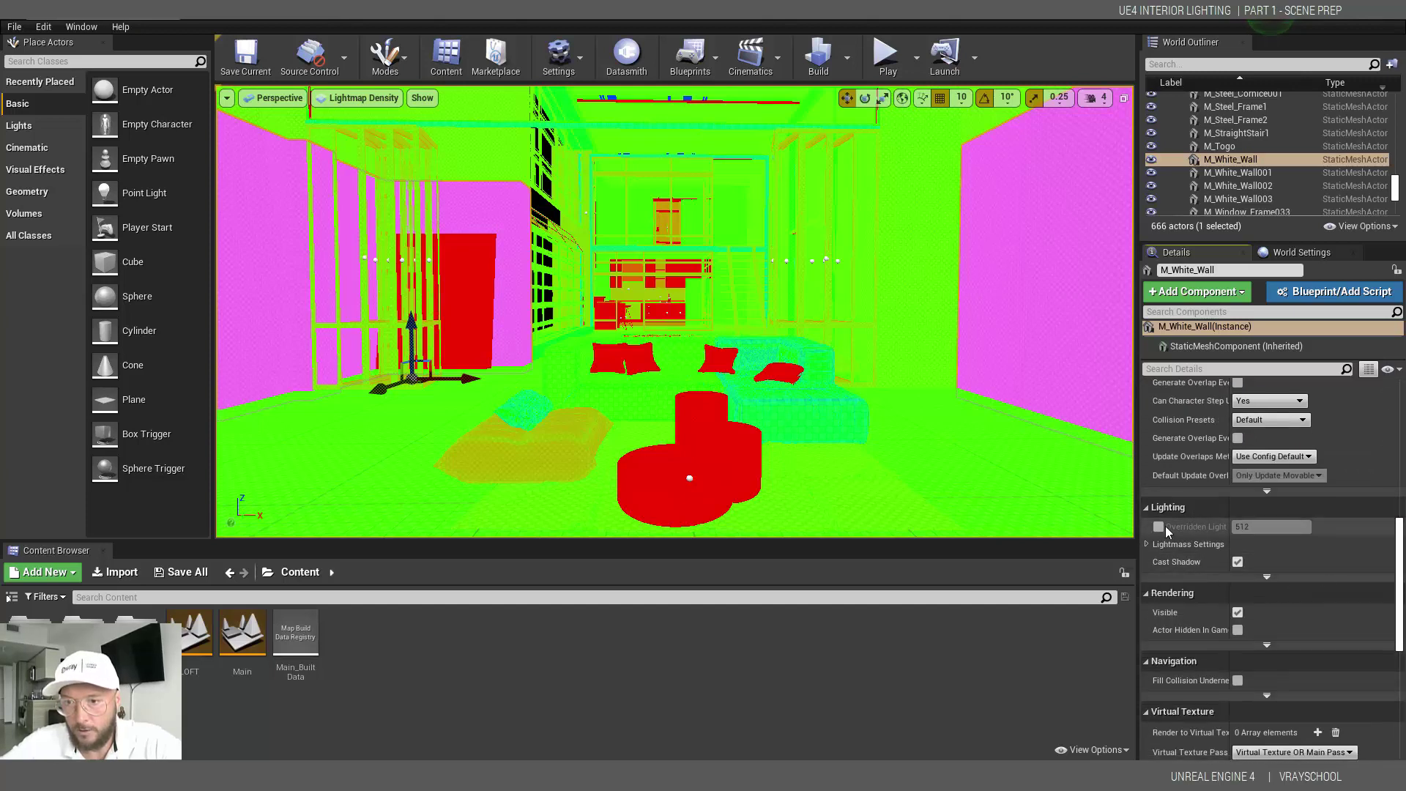
left_click(1159, 526)
left_click(1270, 527)
type("64")
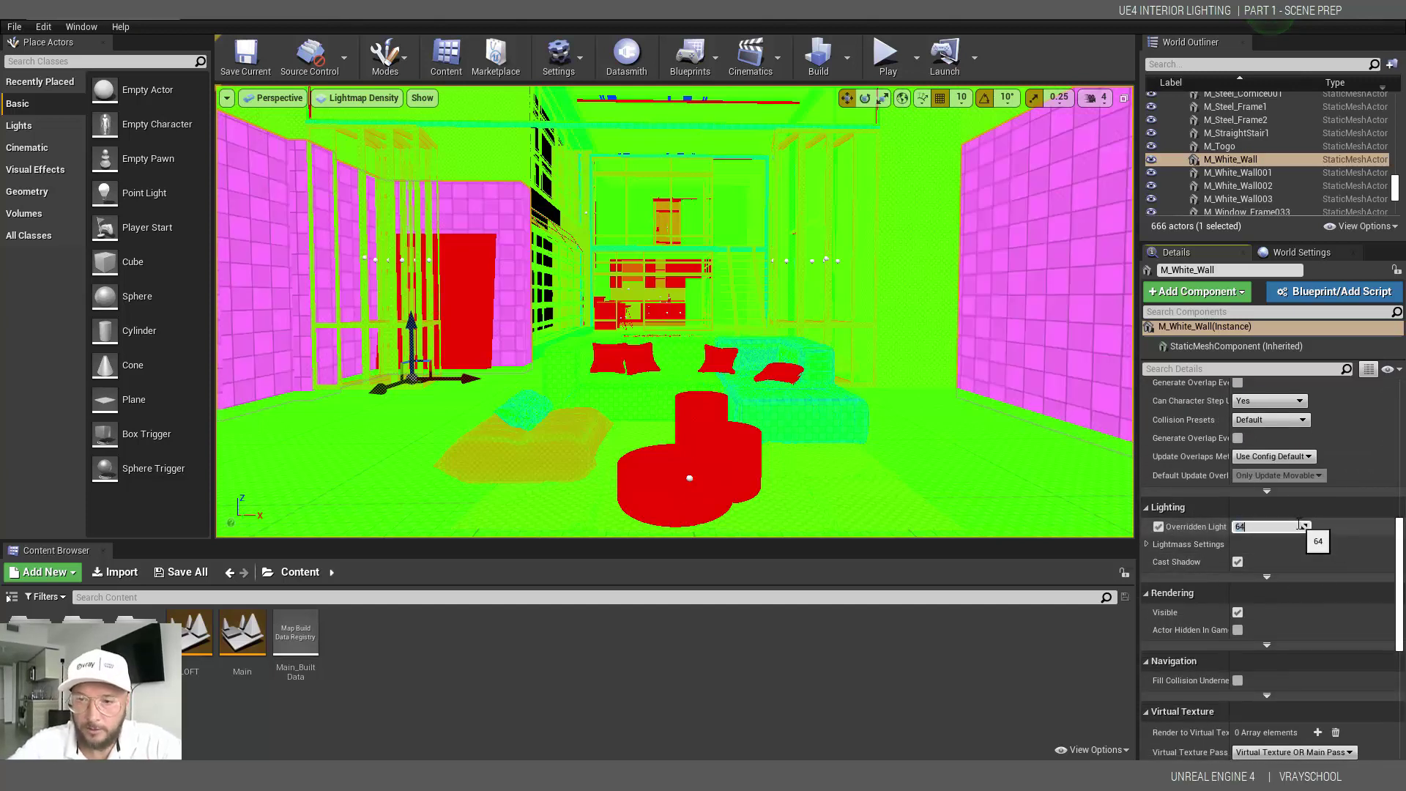
type("102")
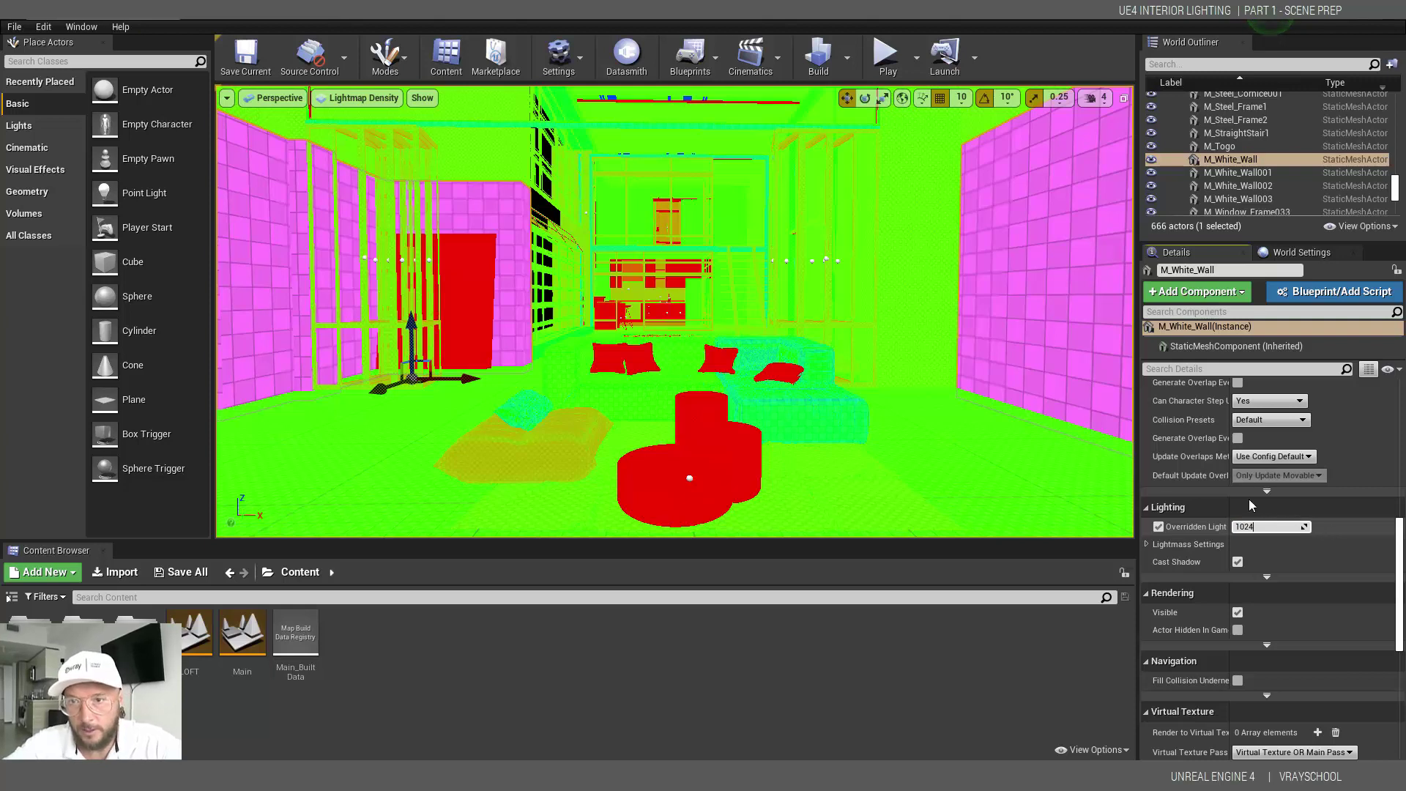
Override the lightmap resolution of the M_Concrete_Wall mesh to raise its lightmap density.
left_click(926, 214)
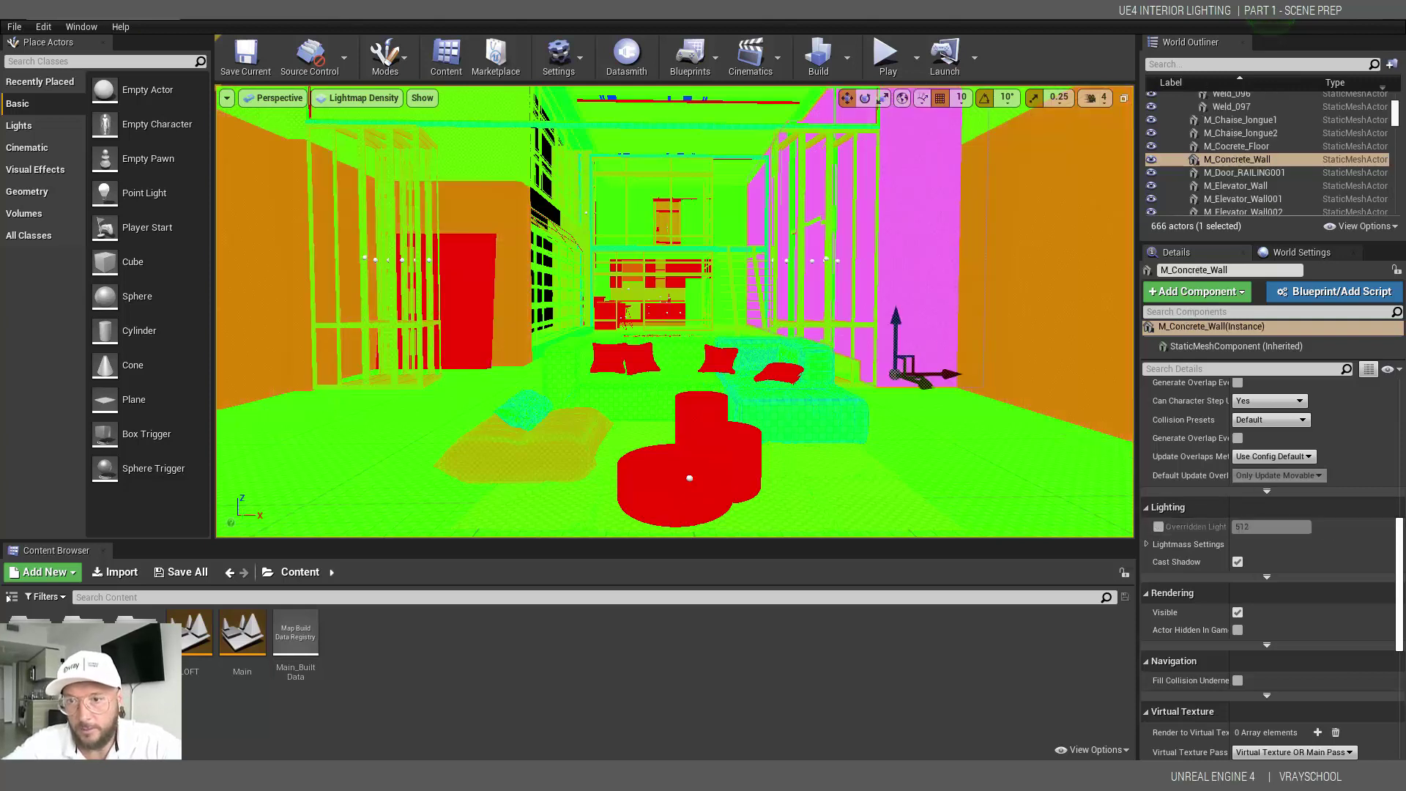
left_click(1158, 527)
left_click(1278, 527)
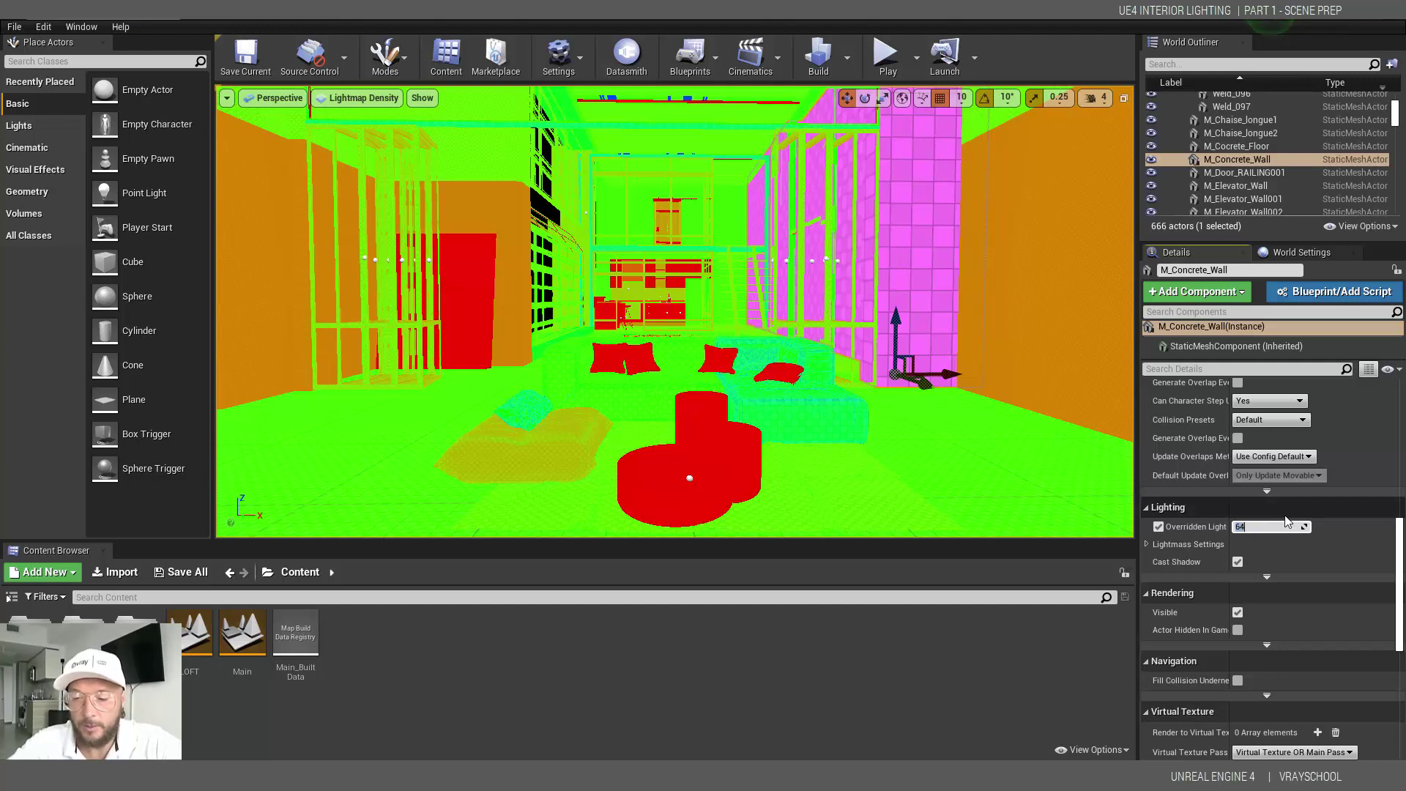
Override the lightmap resolution of the loft's floor mesh with 1024.
left_click(992, 486)
left_click(1158, 526)
left_click(1245, 524)
type("1024")
key("Return")
Override the lightmap resolution of the M_White_Wall003 mesh with 1024.
left_click(479, 152)
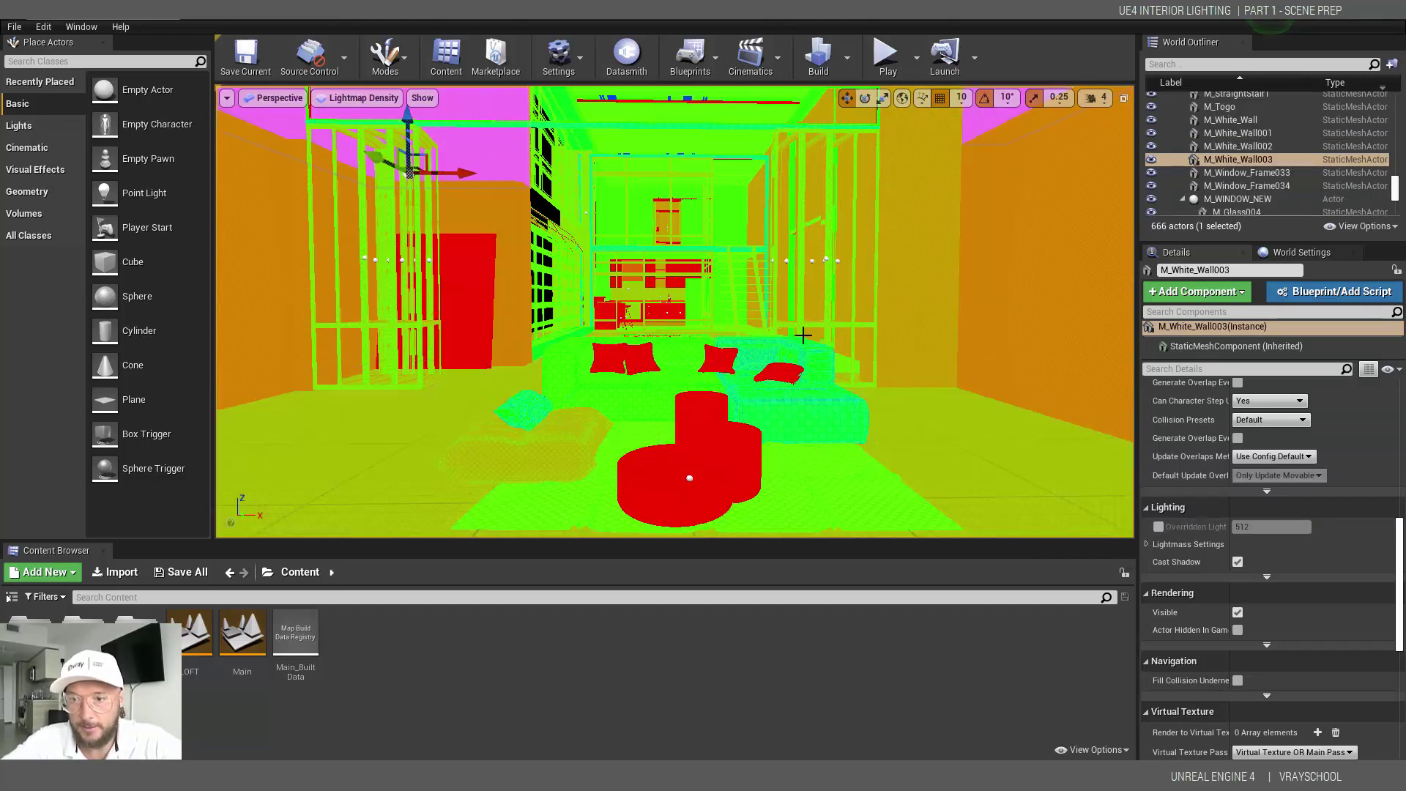
left_click(1160, 526)
left_click(1270, 527)
type("1024")
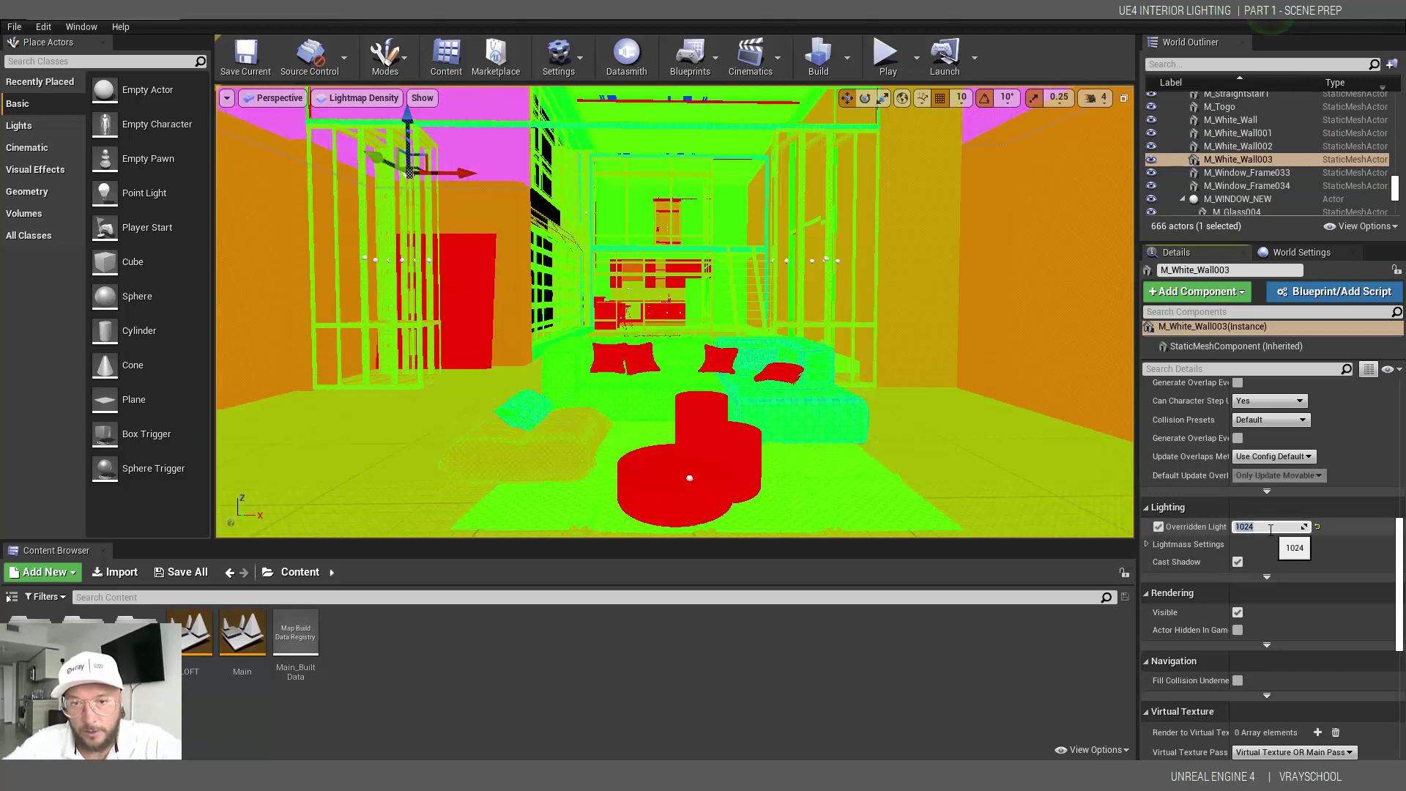
key("Return")
Examine the lightmap density of the carpet, the concrete floor and the surrounding walls from several viewpoints in the loft.
left_click(816, 477)
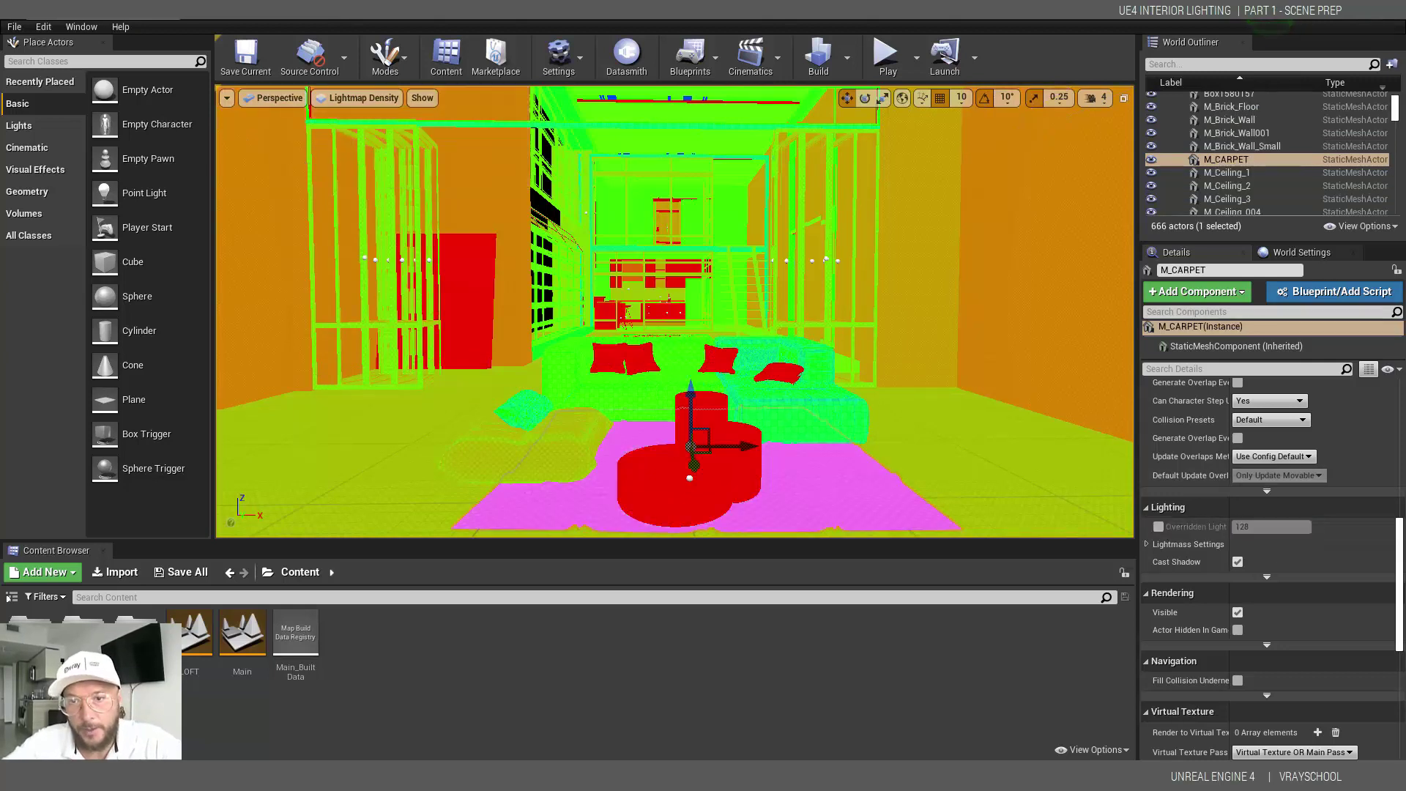
left_click(1020, 465)
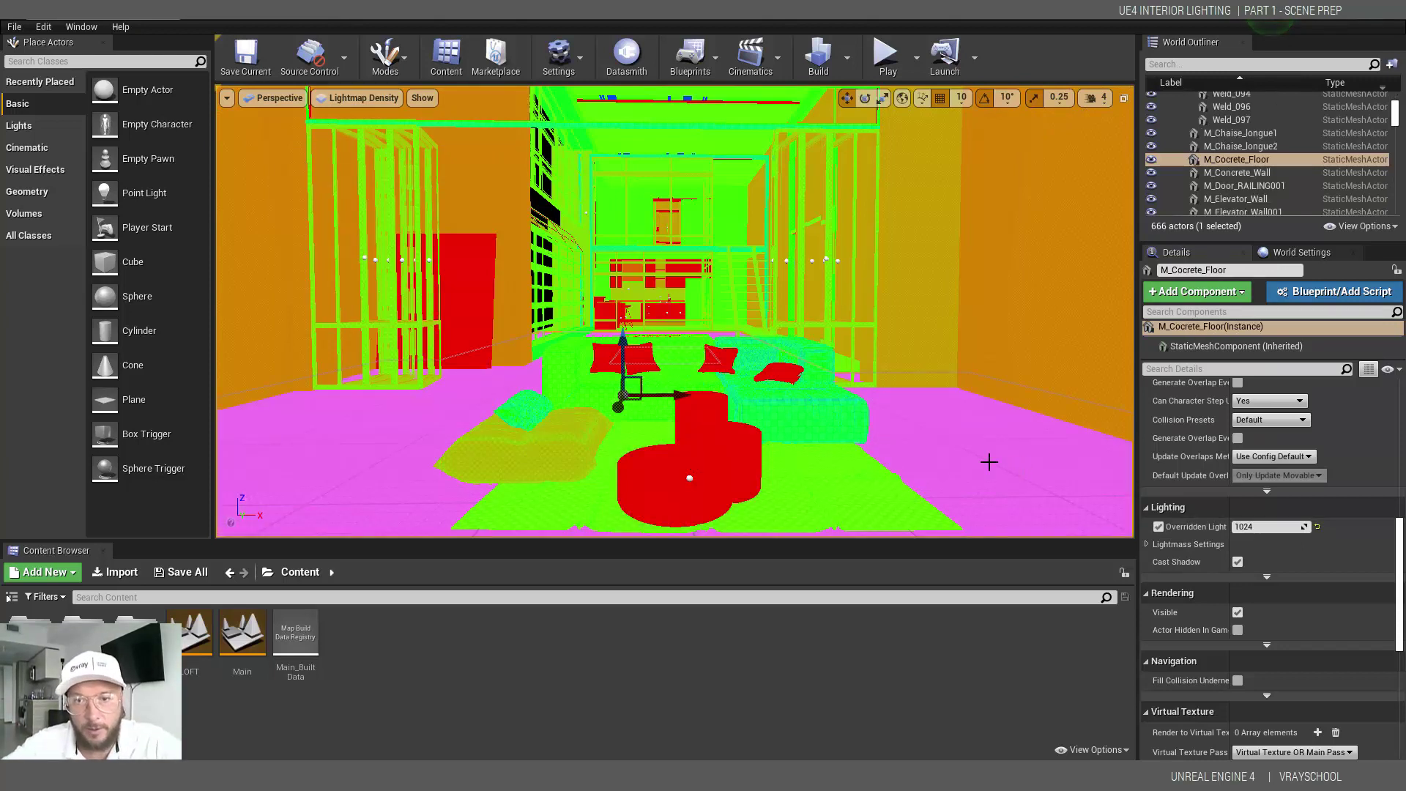
mouse_move(973, 341)
middle_mouse_down()
mouse_move(828, 368)
mouse_move(973, 336)
middle_mouse_up()
scroll(854, 314, "up", 6)
middle_click_drag(879, 320, 813, 322)
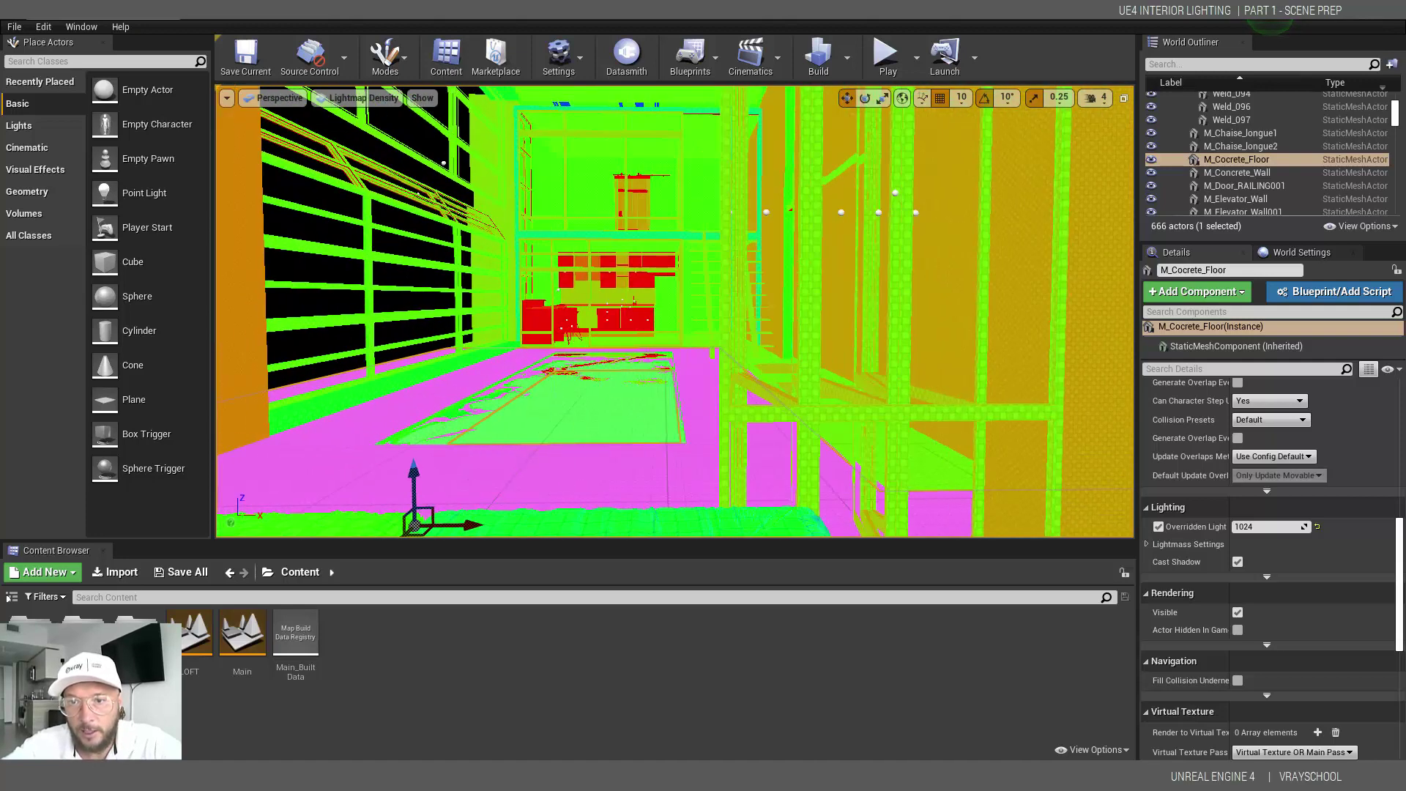
left_click_drag(864, 315, 1020, 354)
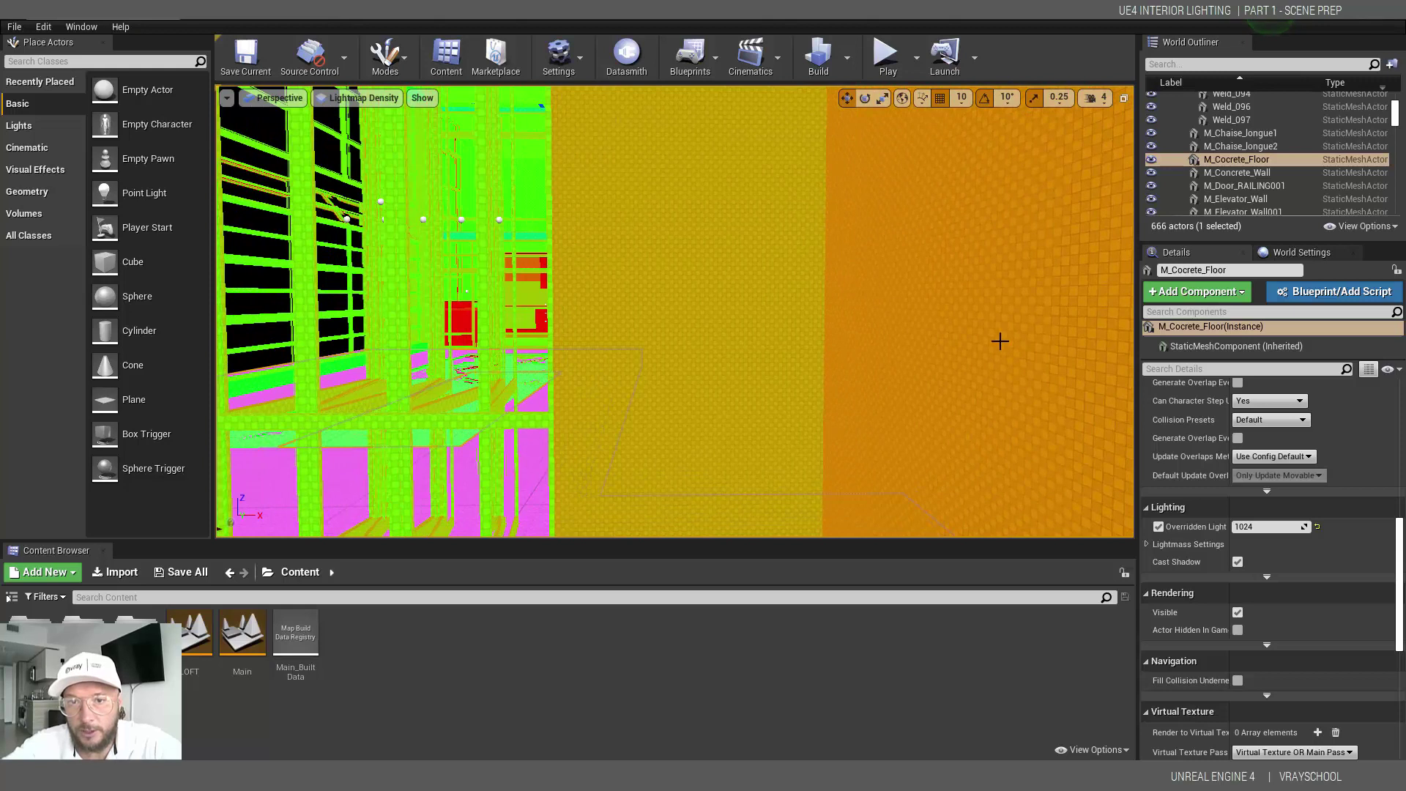
scroll(744, 364, "down", 6)
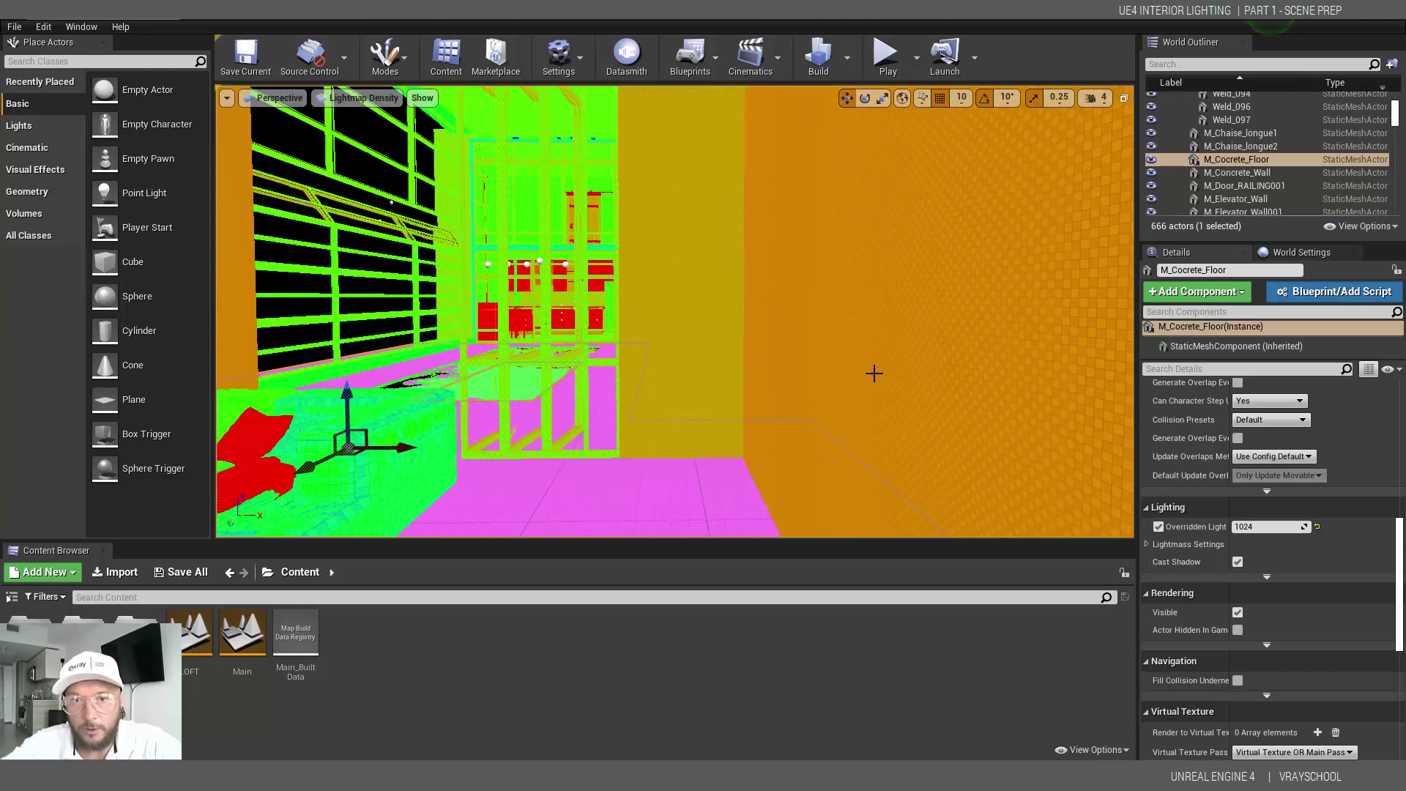
mouse_move(766, 353)
middle_mouse_down()
mouse_move(864, 354)
mouse_move(766, 353)
middle_mouse_up()
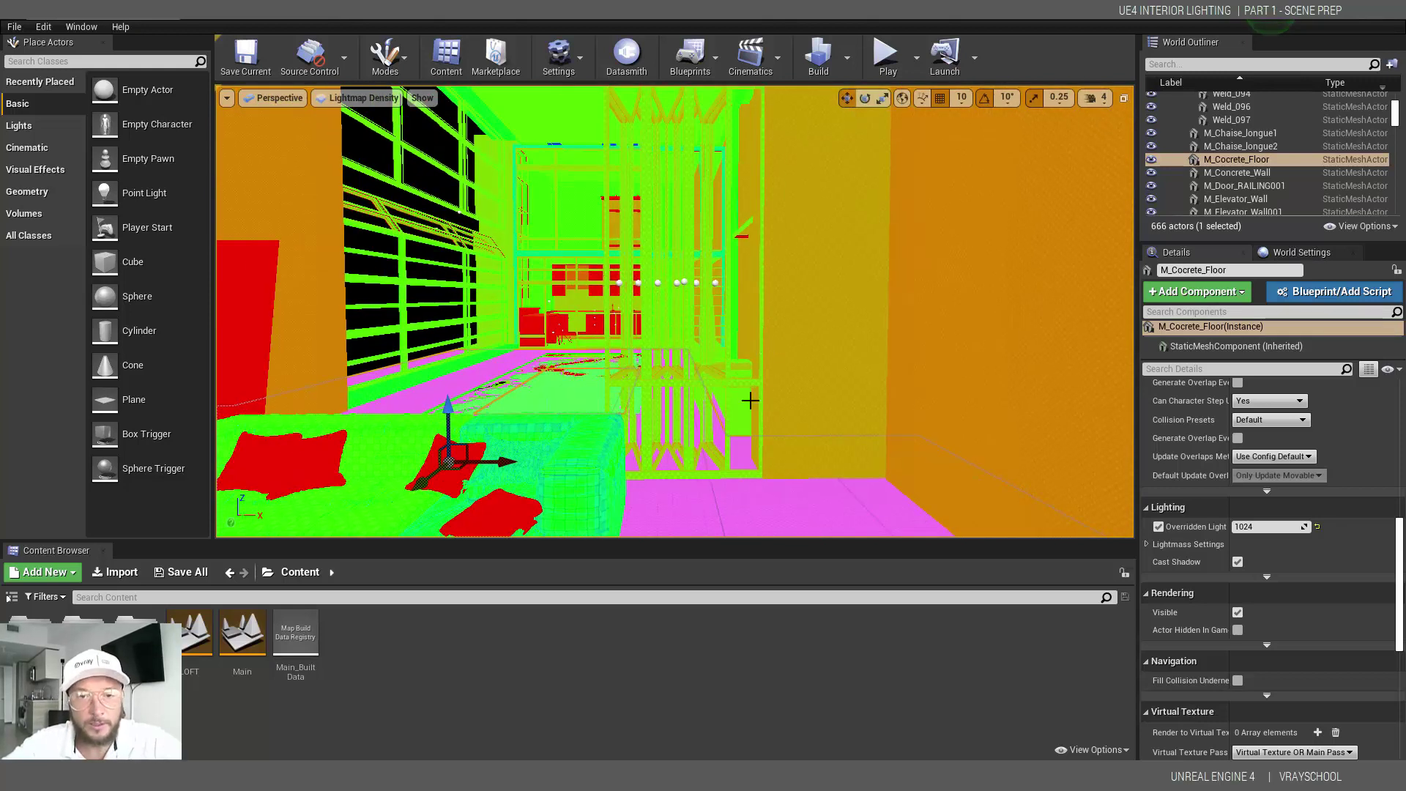
scroll(750, 424, "down", 2)
left_click_drag(914, 388, 883, 384)
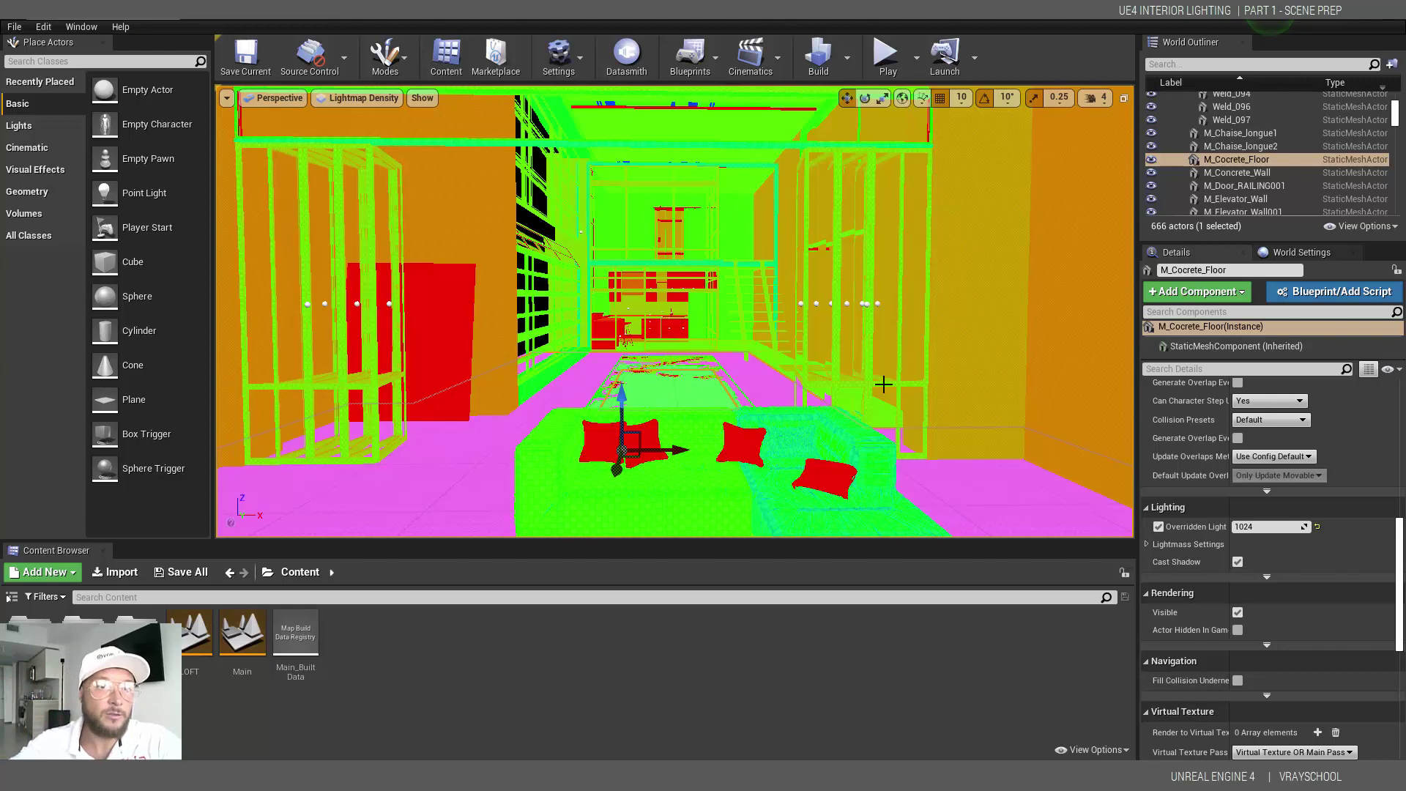
Override the lightmap resolution of the M_Metal_Rail mesh above the glass doors with 1024.
left_click(475, 144)
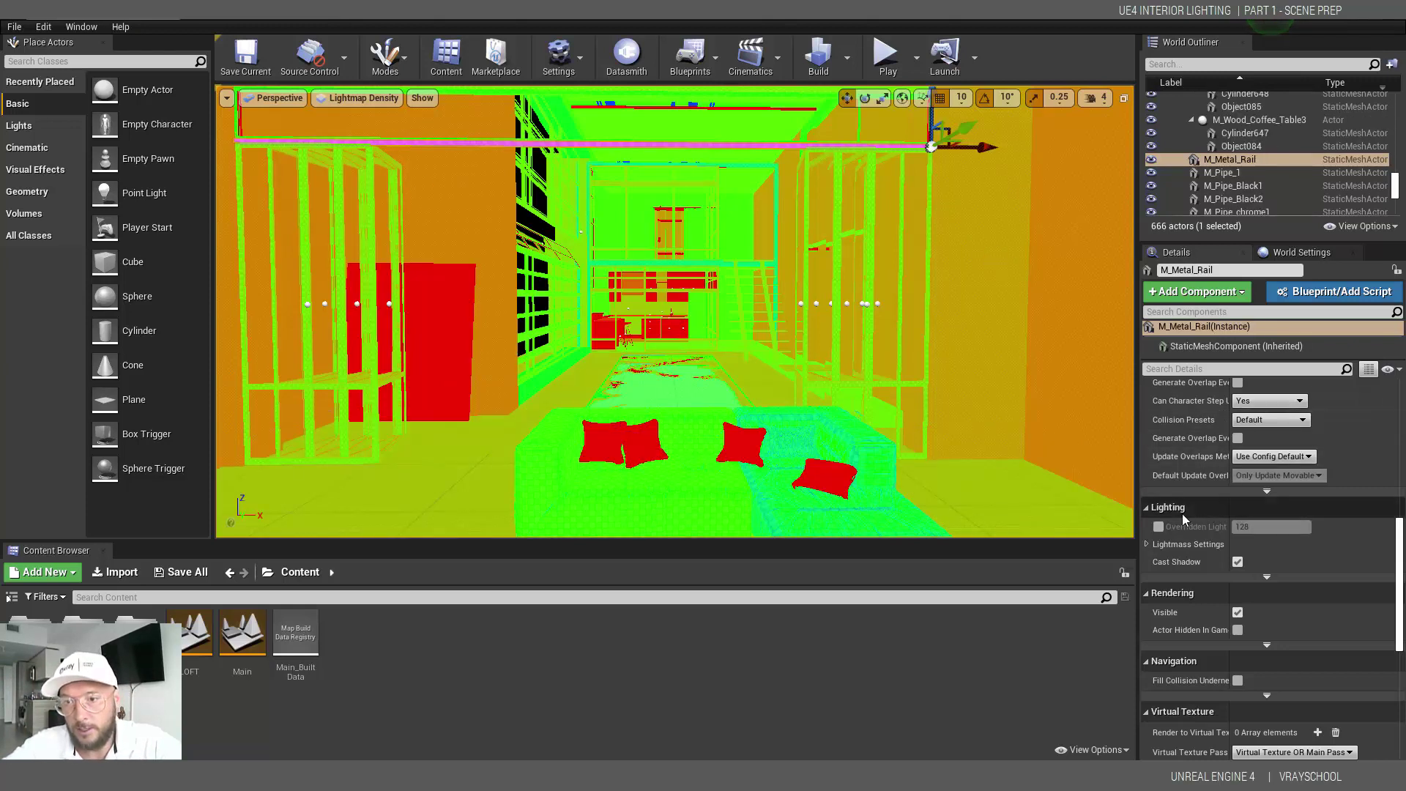
left_click(1159, 526)
left_click(1265, 526)
type("1024")
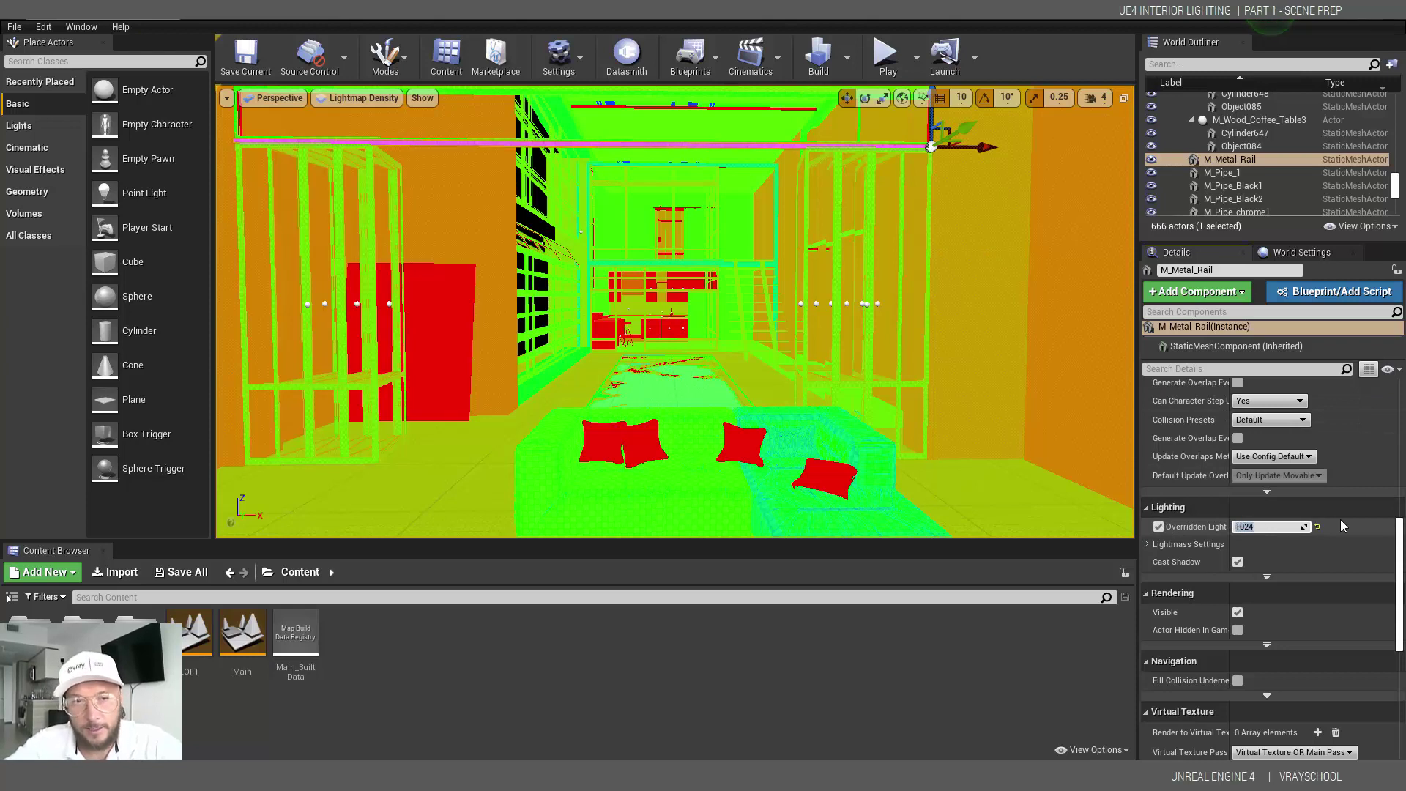
key("Return")
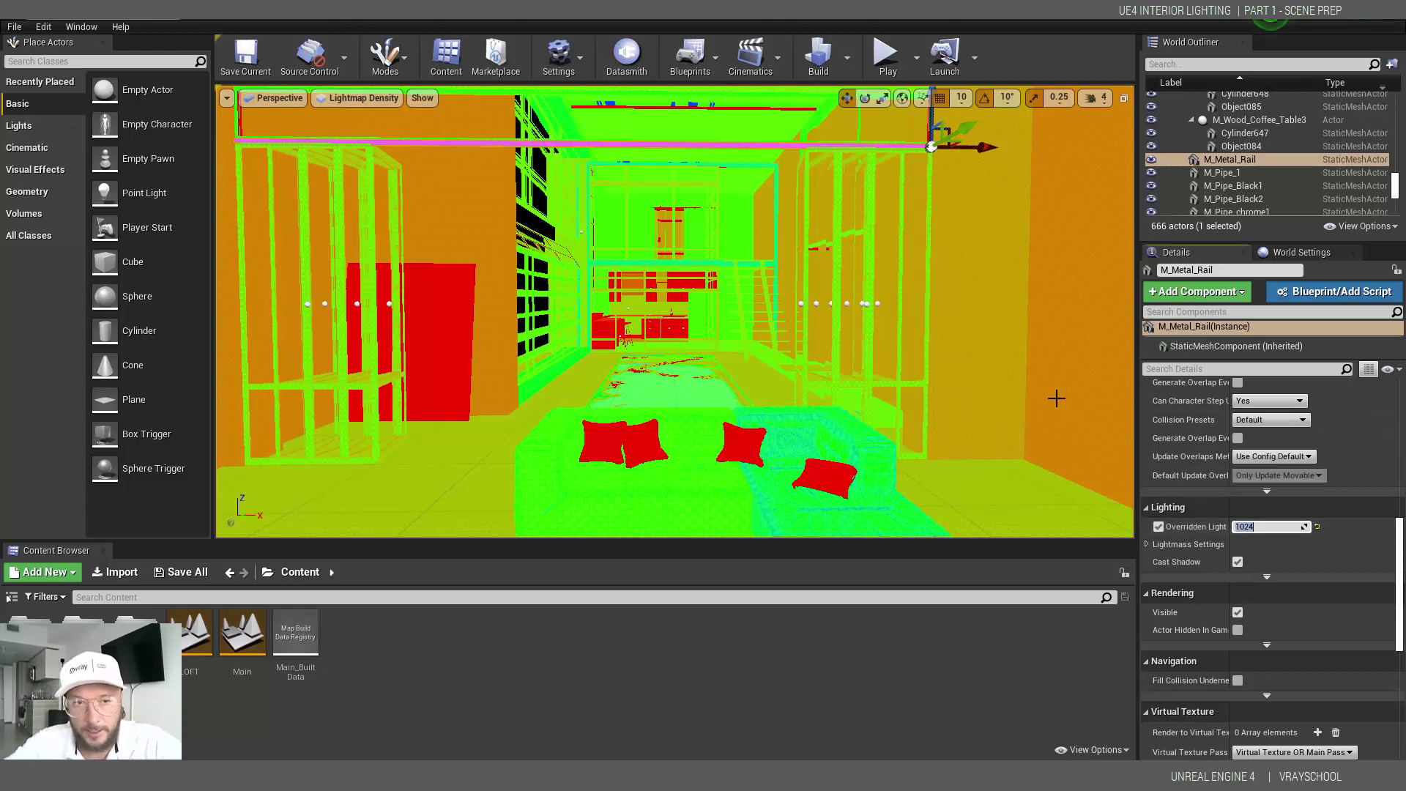
Reduce the overridden lightmap resolution of the M_Metal_Rail mesh to 512.
left_click(242, 312)
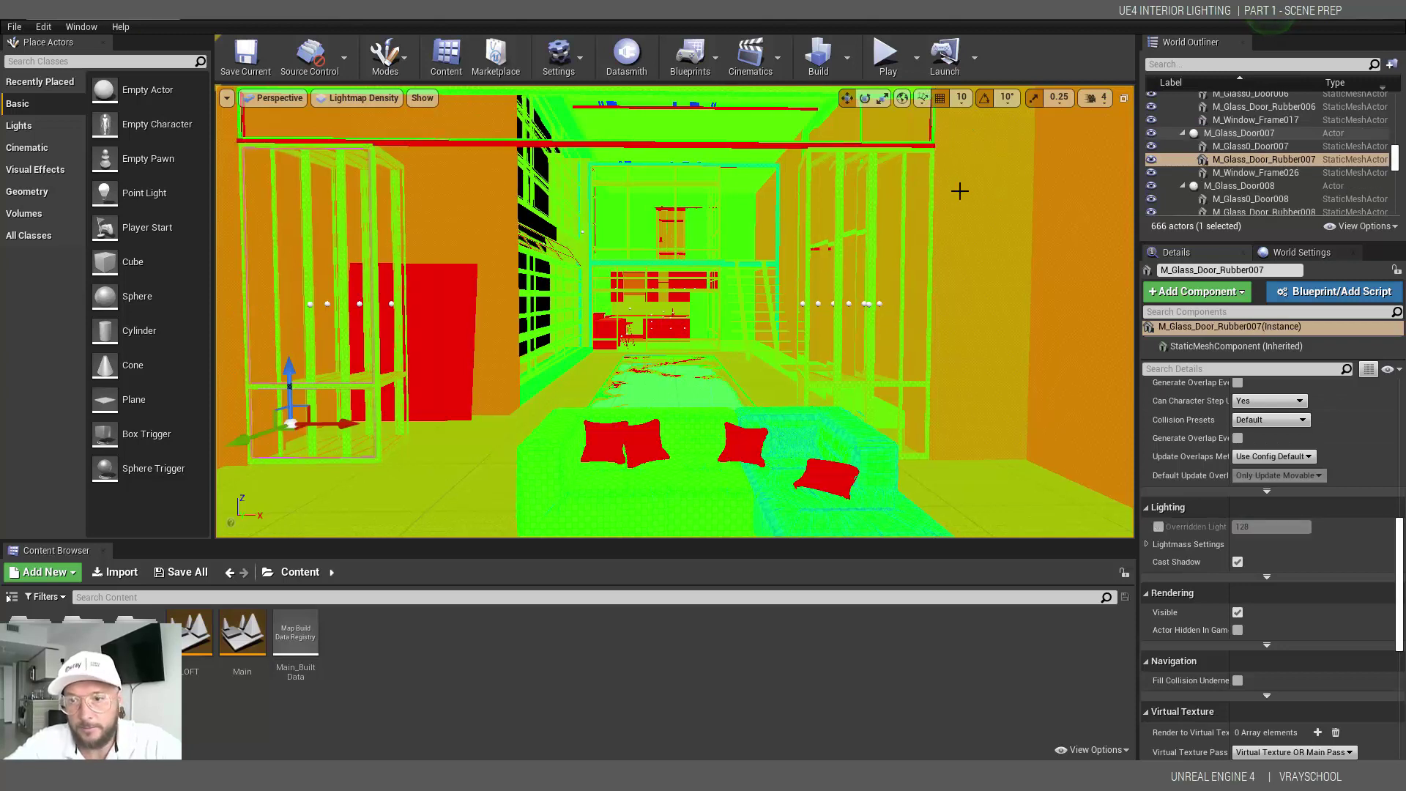
left_click(586, 144)
left_click(1264, 525)
type("5")
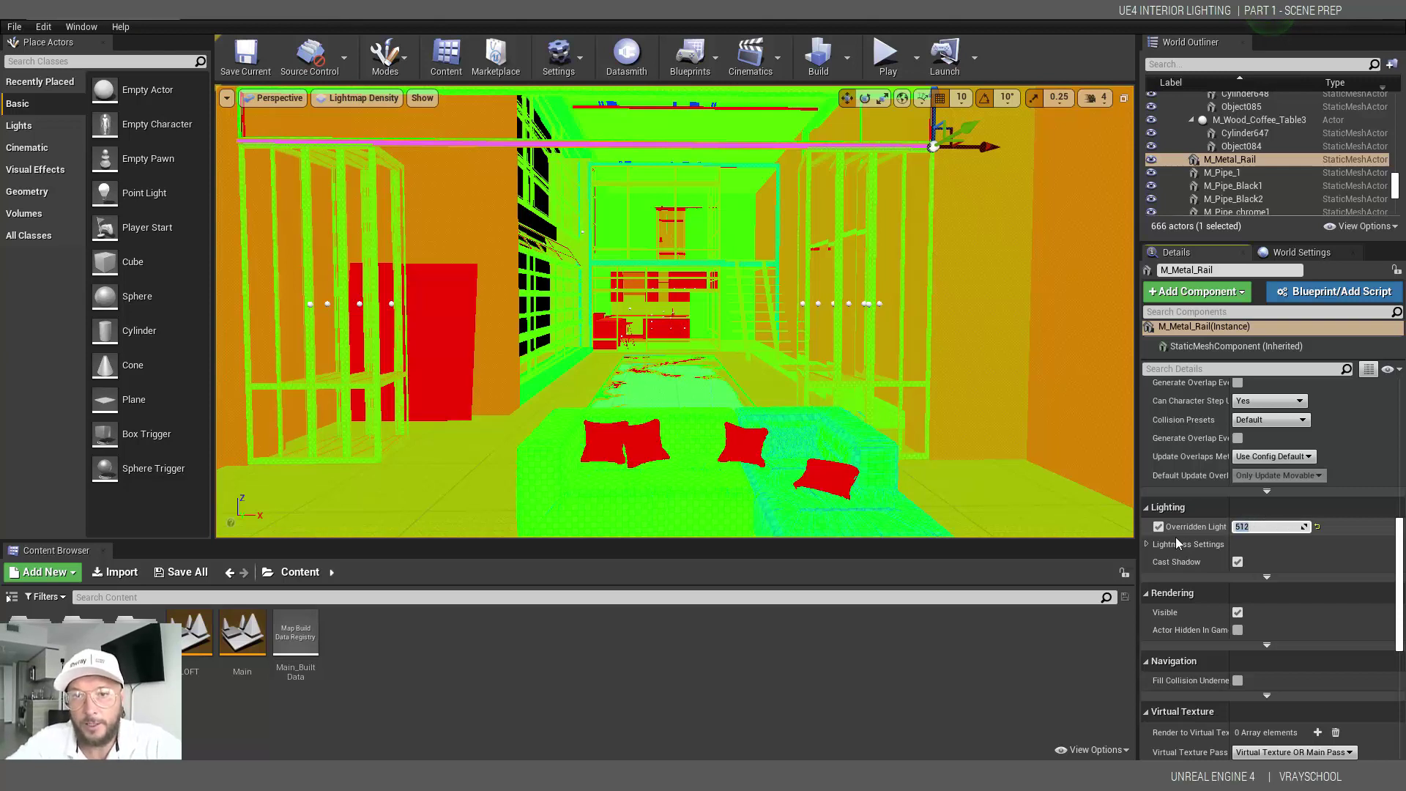
key("Return")
Override the lightmap resolution of the M_Window_Frame034 mesh above the glass doors with 128.
left_click(932, 194)
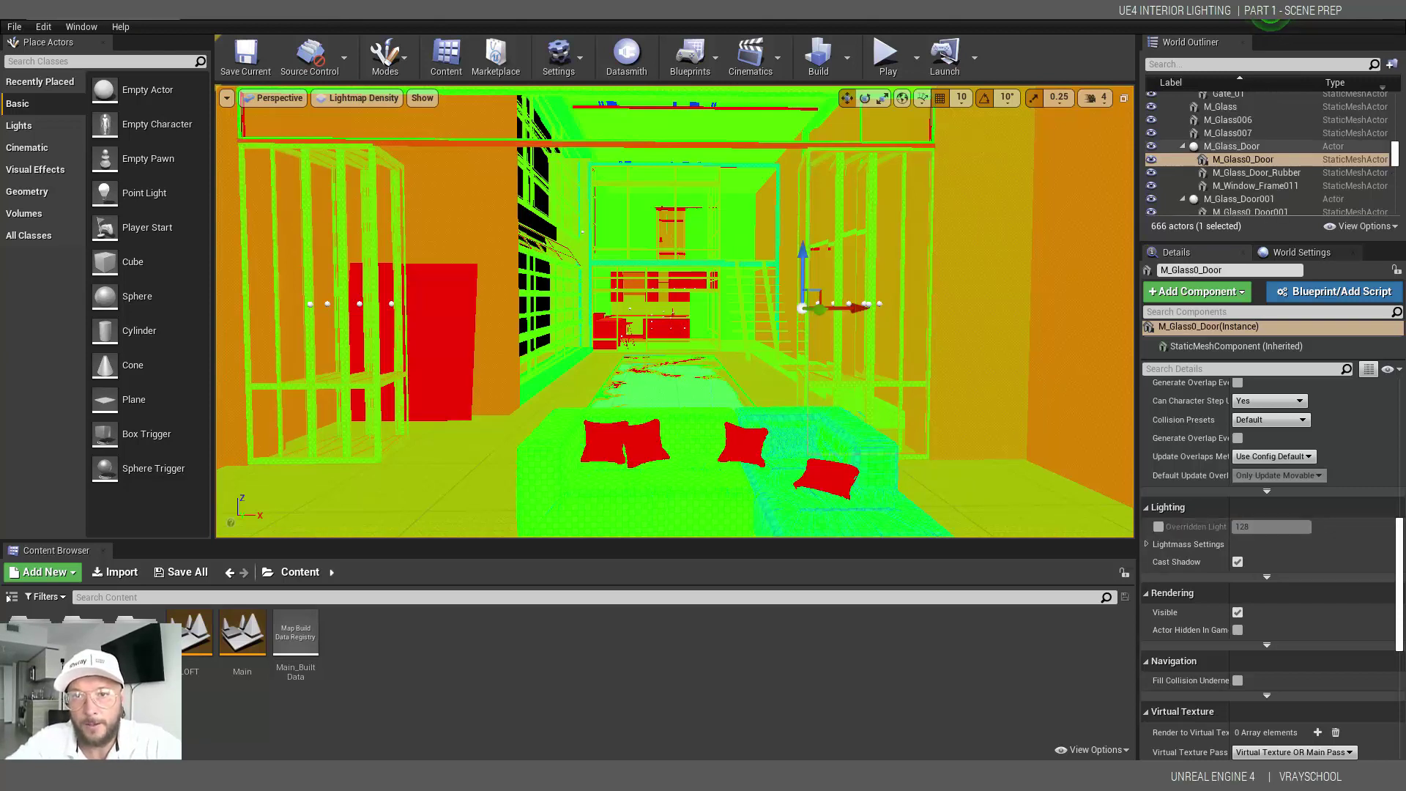
left_click(930, 133)
left_click(1159, 527)
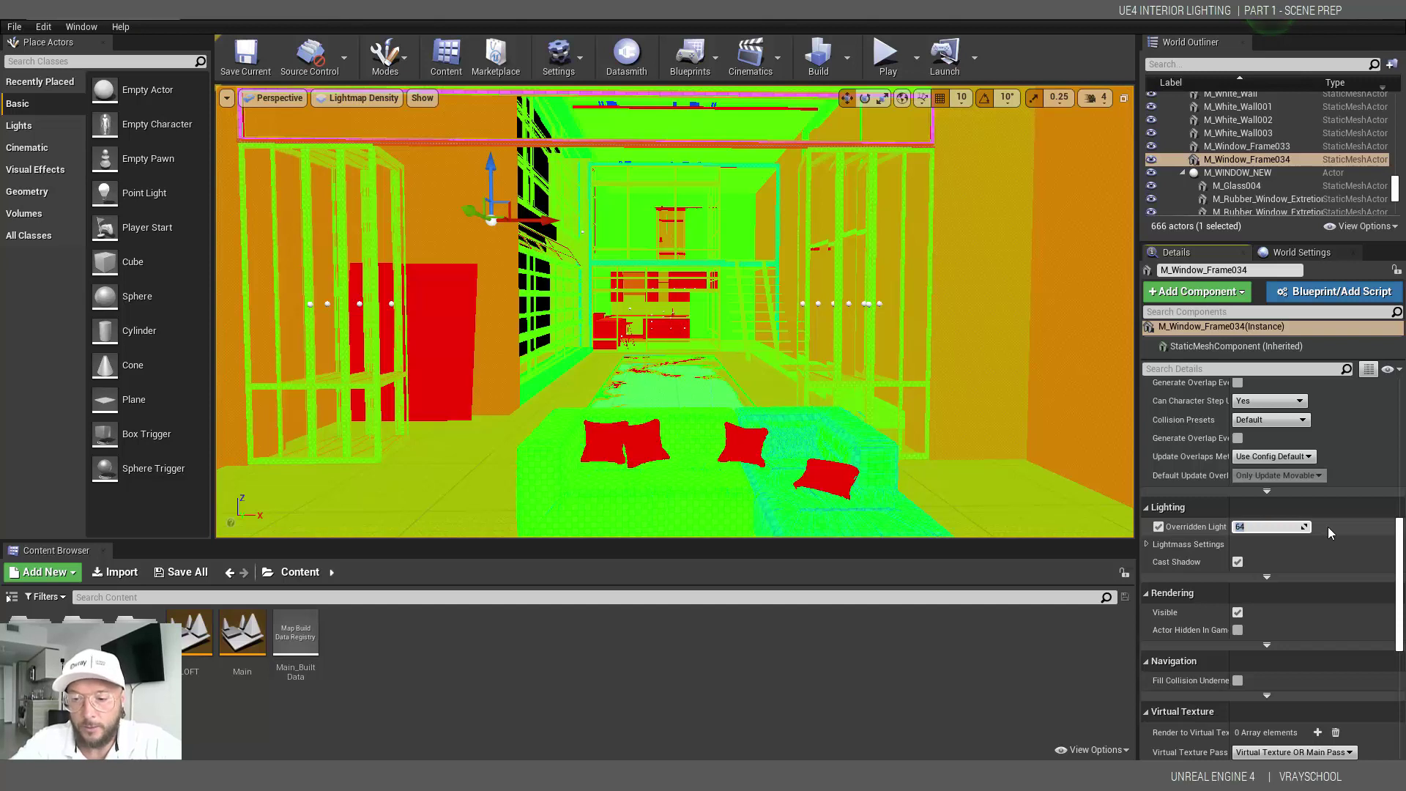
type("128")
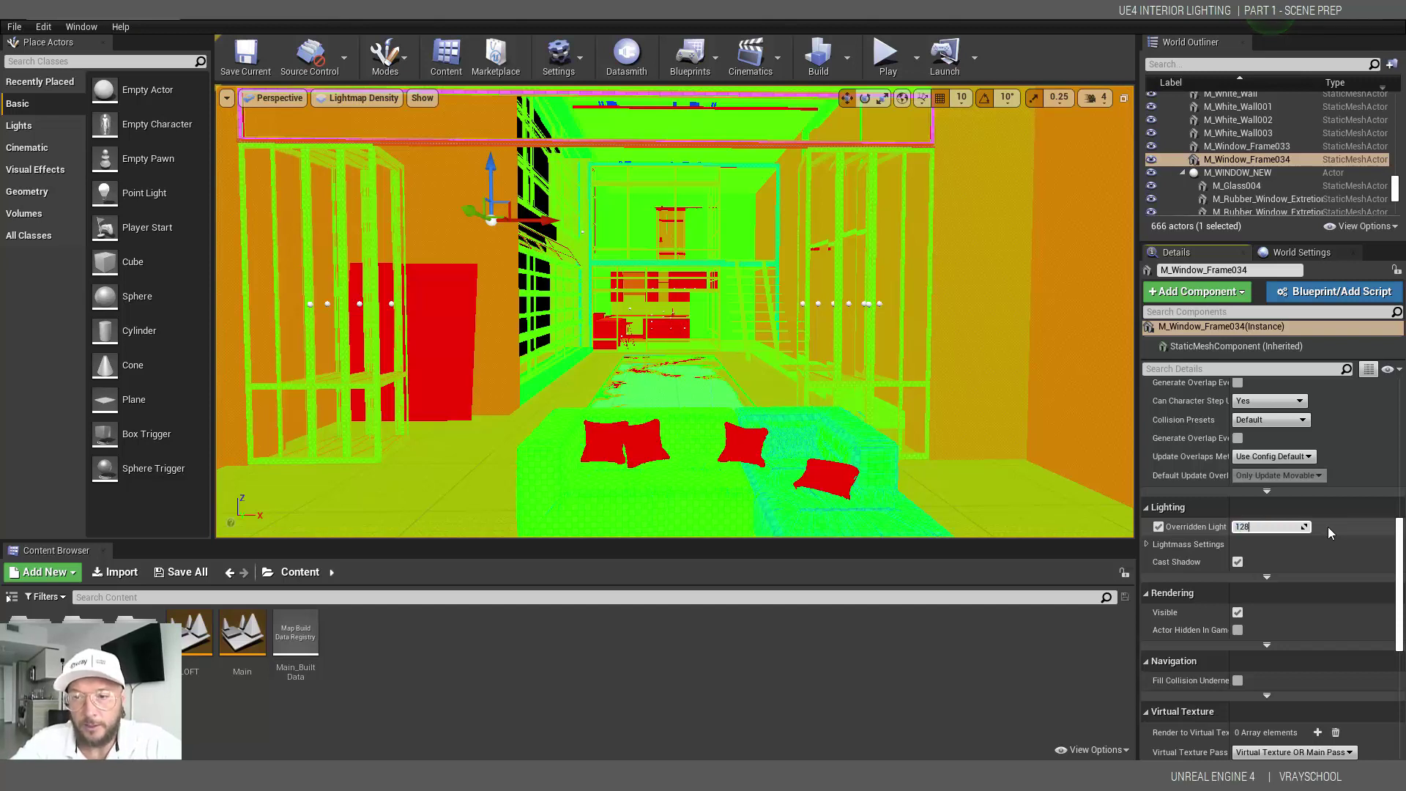
key("Return")
Override the lightmap resolution of the M_Glass0_Door mesh, trying 1024 and settling on 512.
left_click(873, 378)
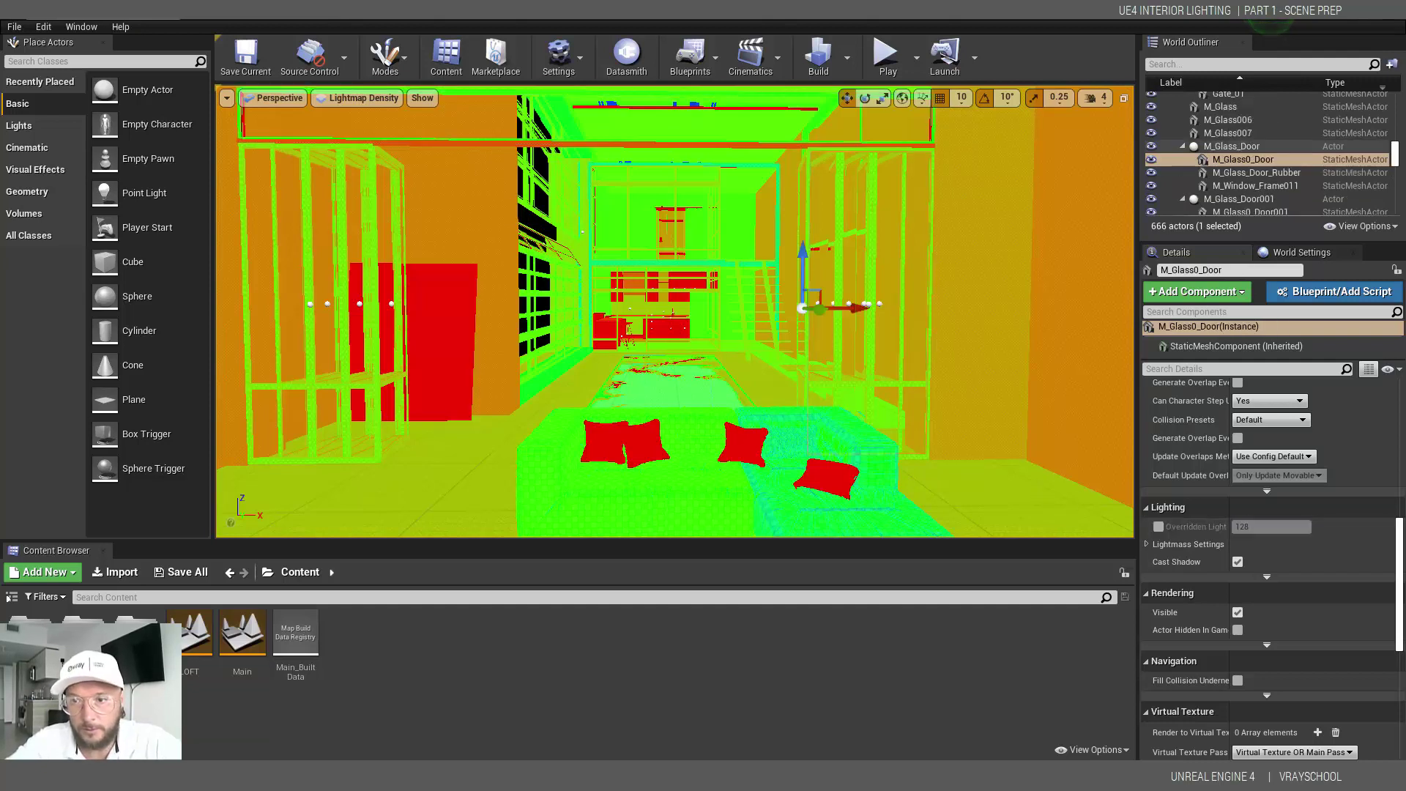
left_click(1158, 526)
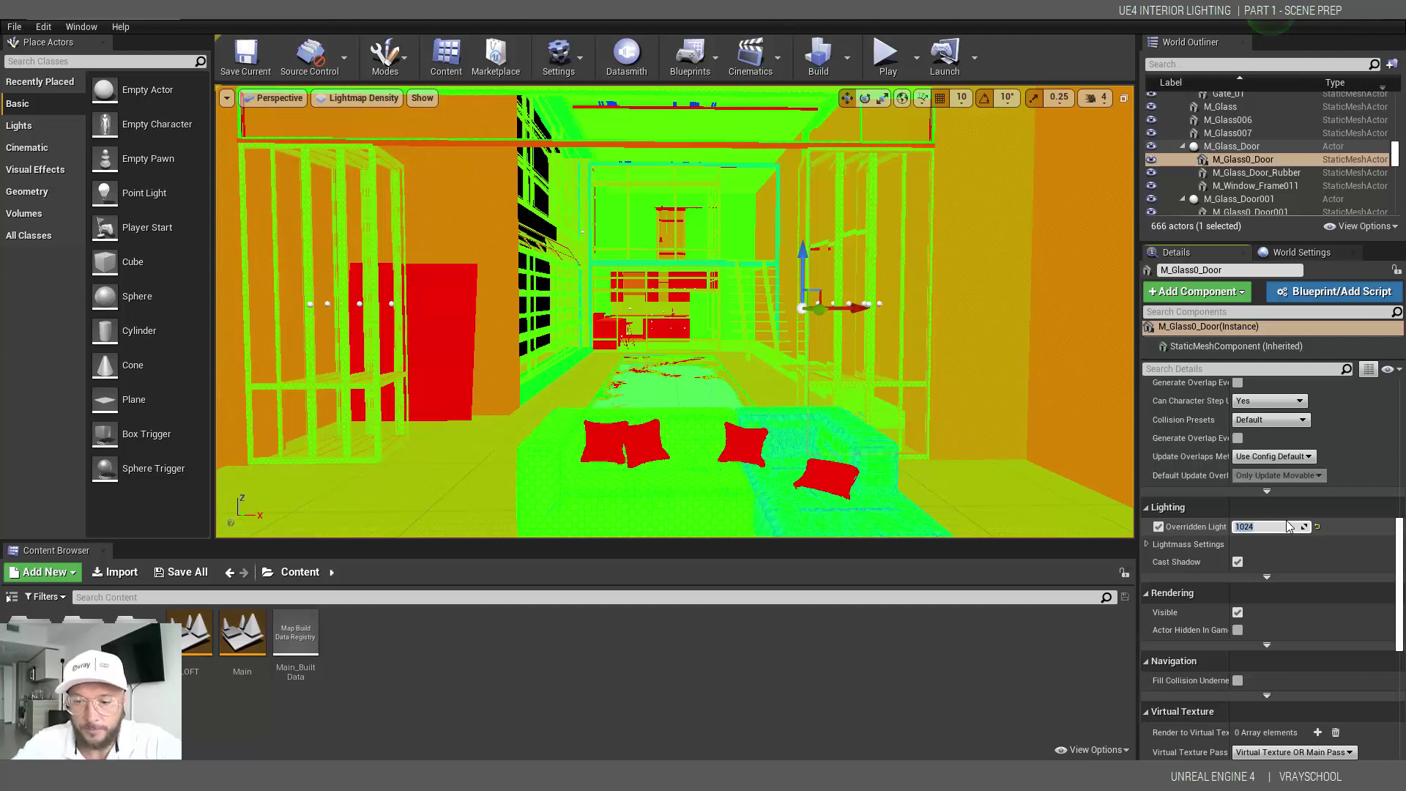
key("Return")
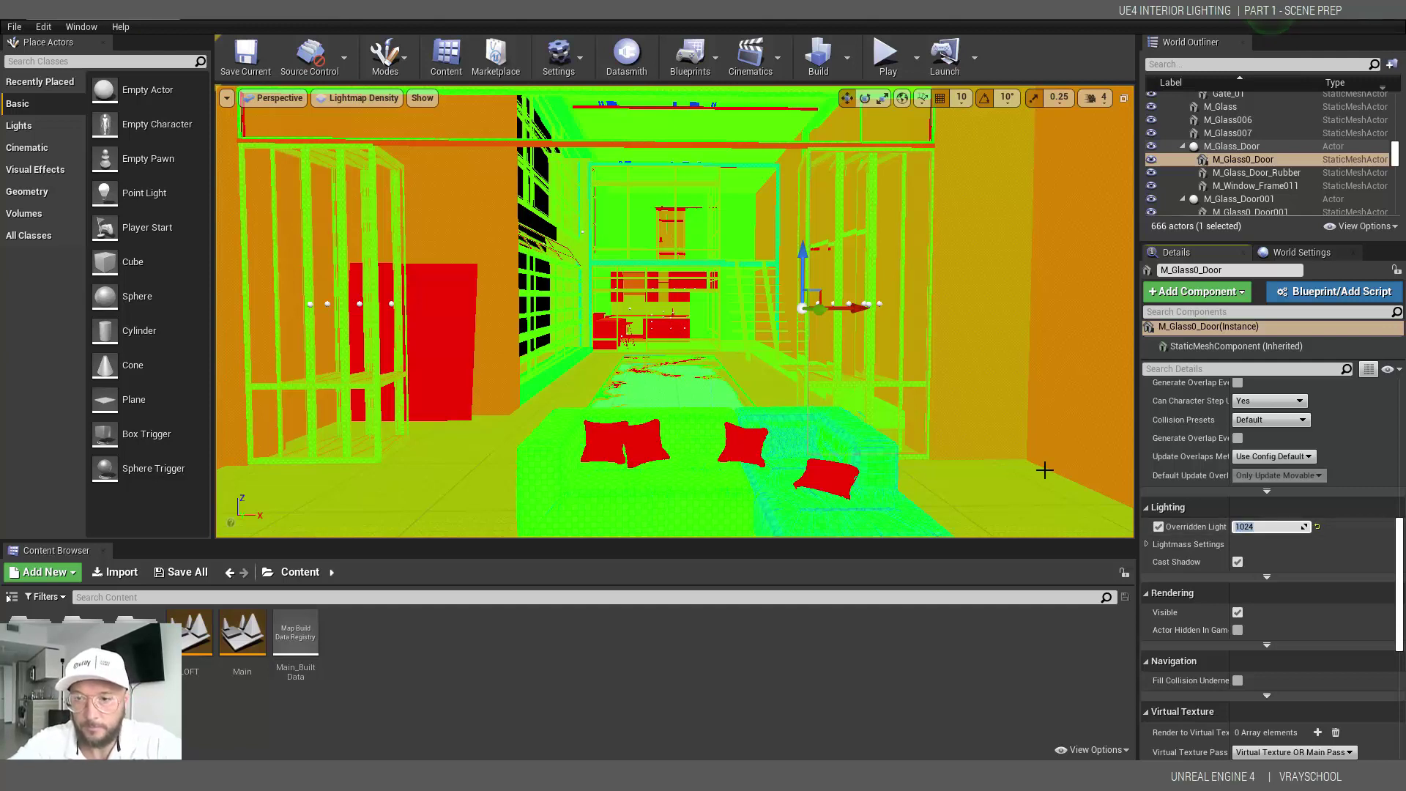
type("512")
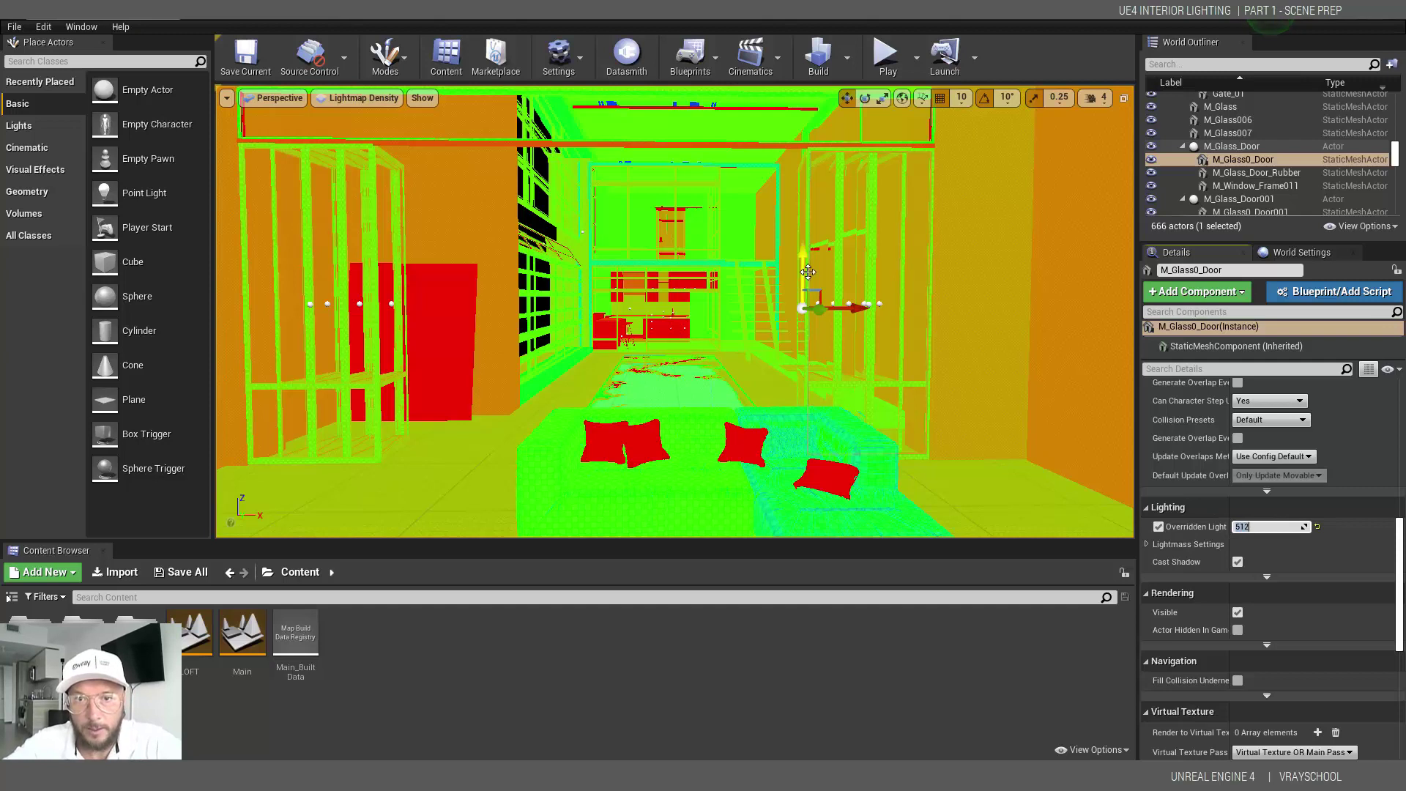
left_click(852, 256)
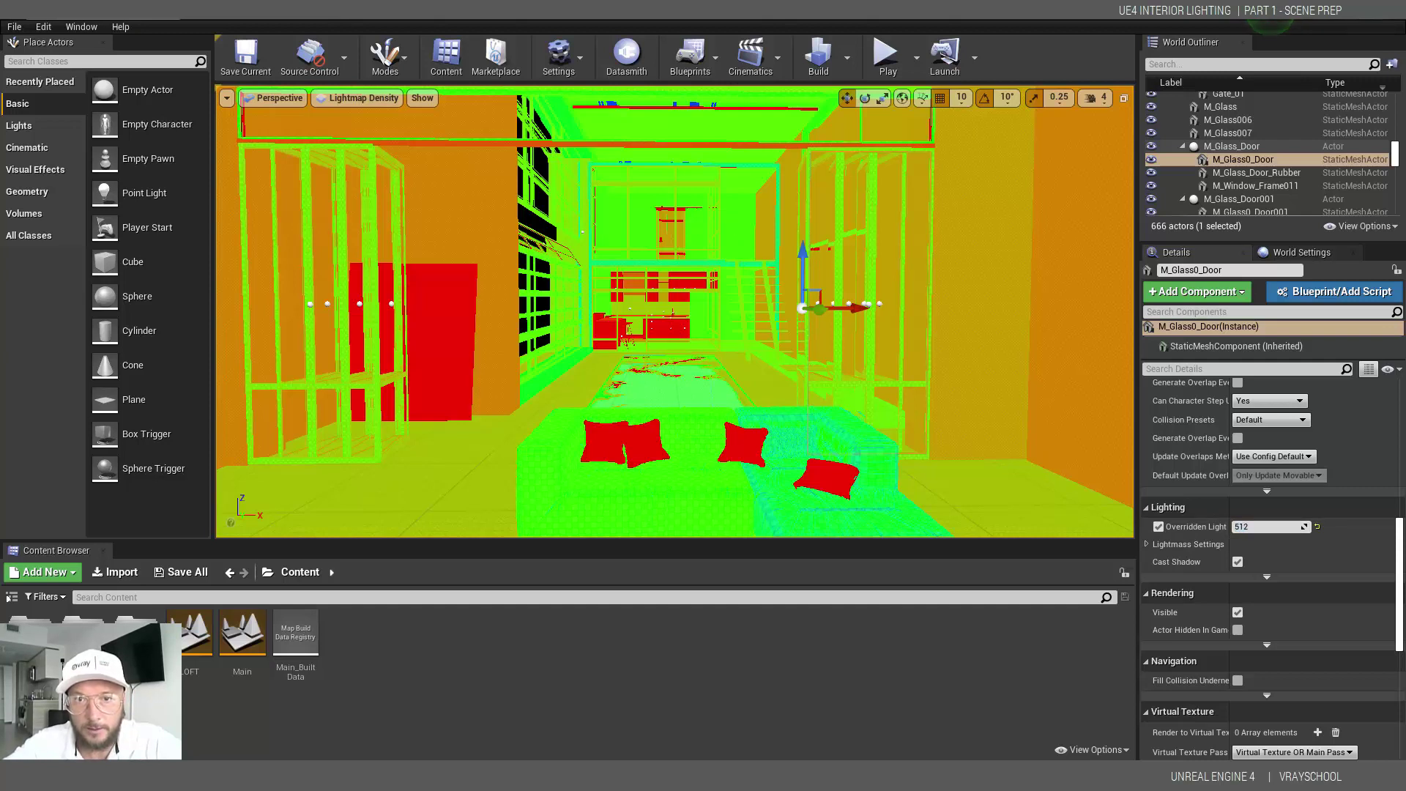
Override the lightmap resolution of the upper-floor brick wall M_Brick_Wall001 with 1024.
left_click(732, 224)
left_click(1159, 527)
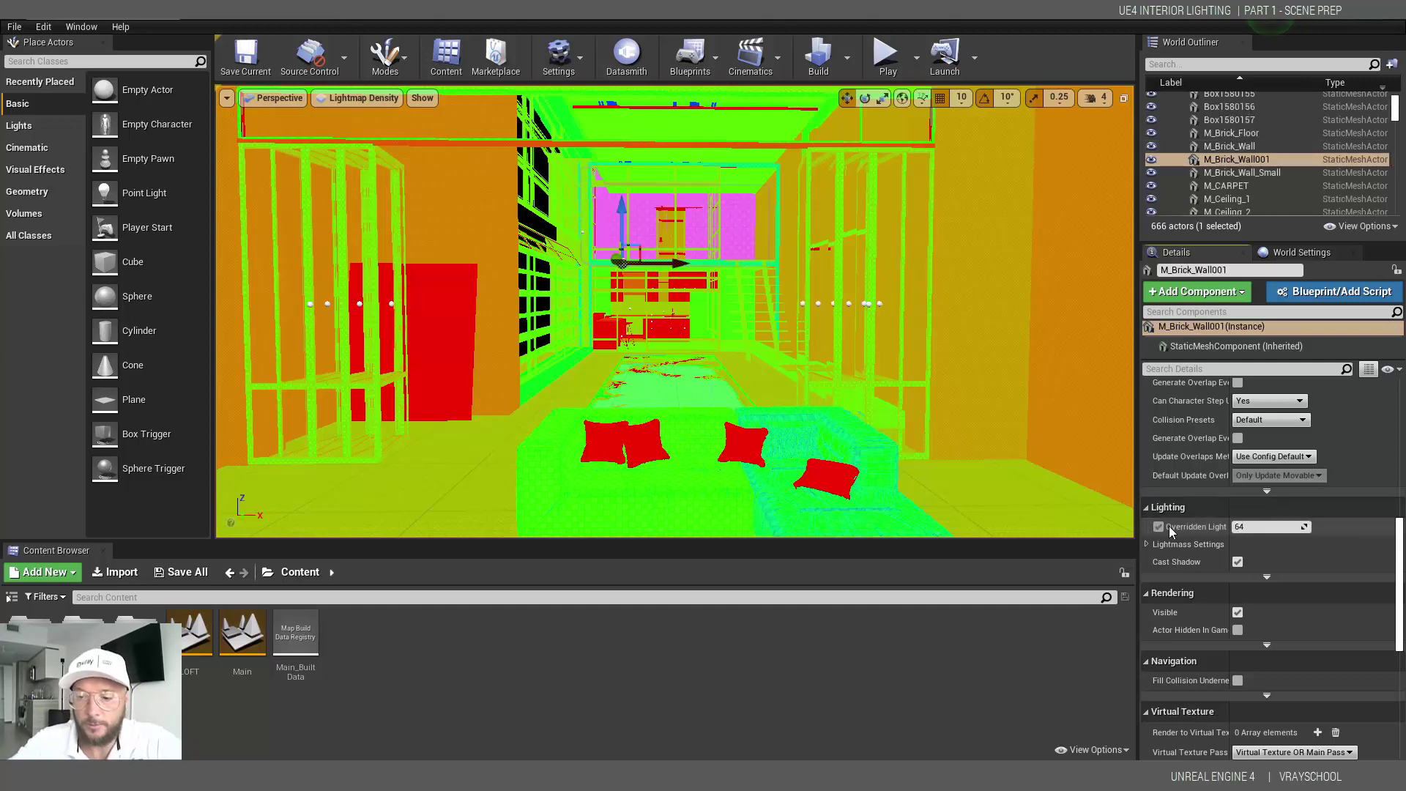
left_click(1253, 526)
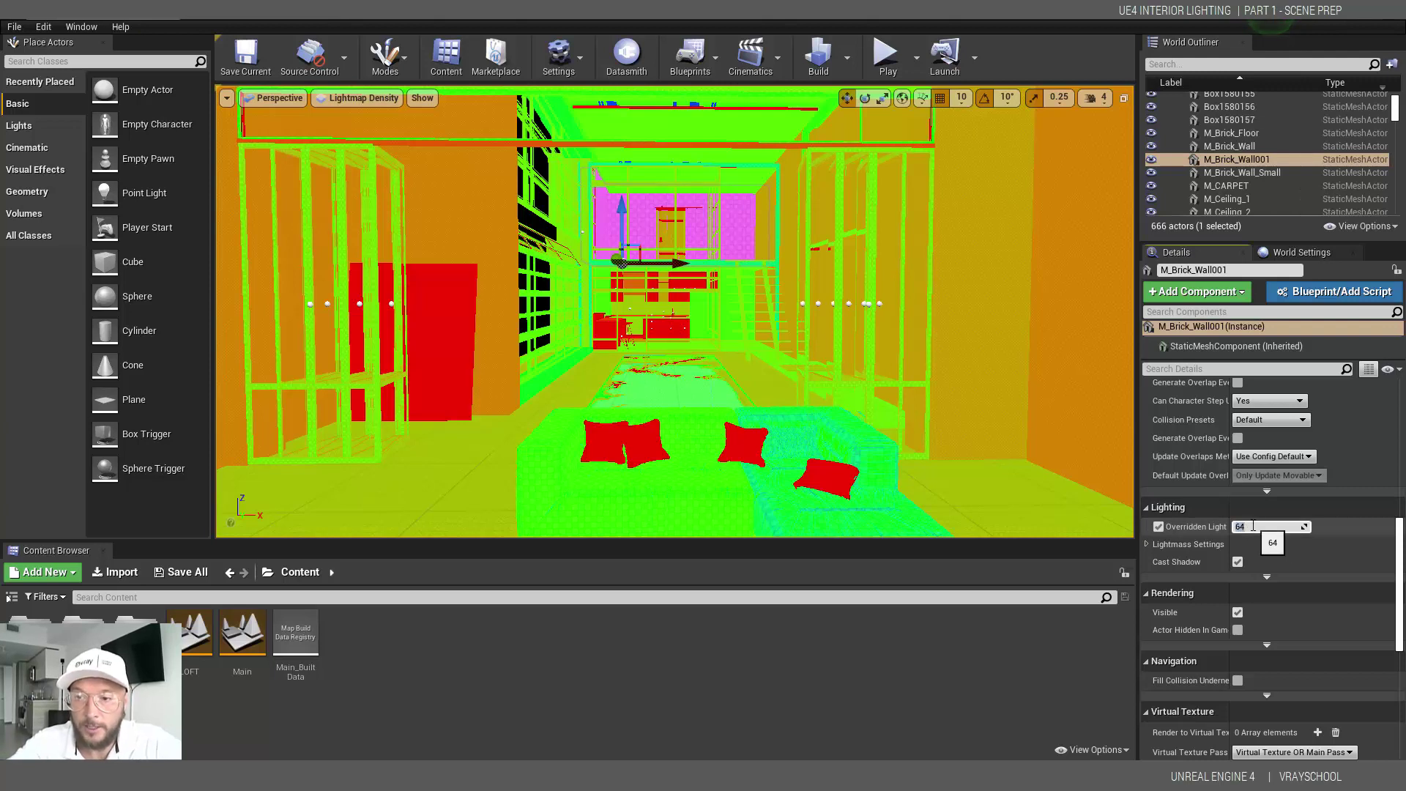
type("1024")
key("Return")
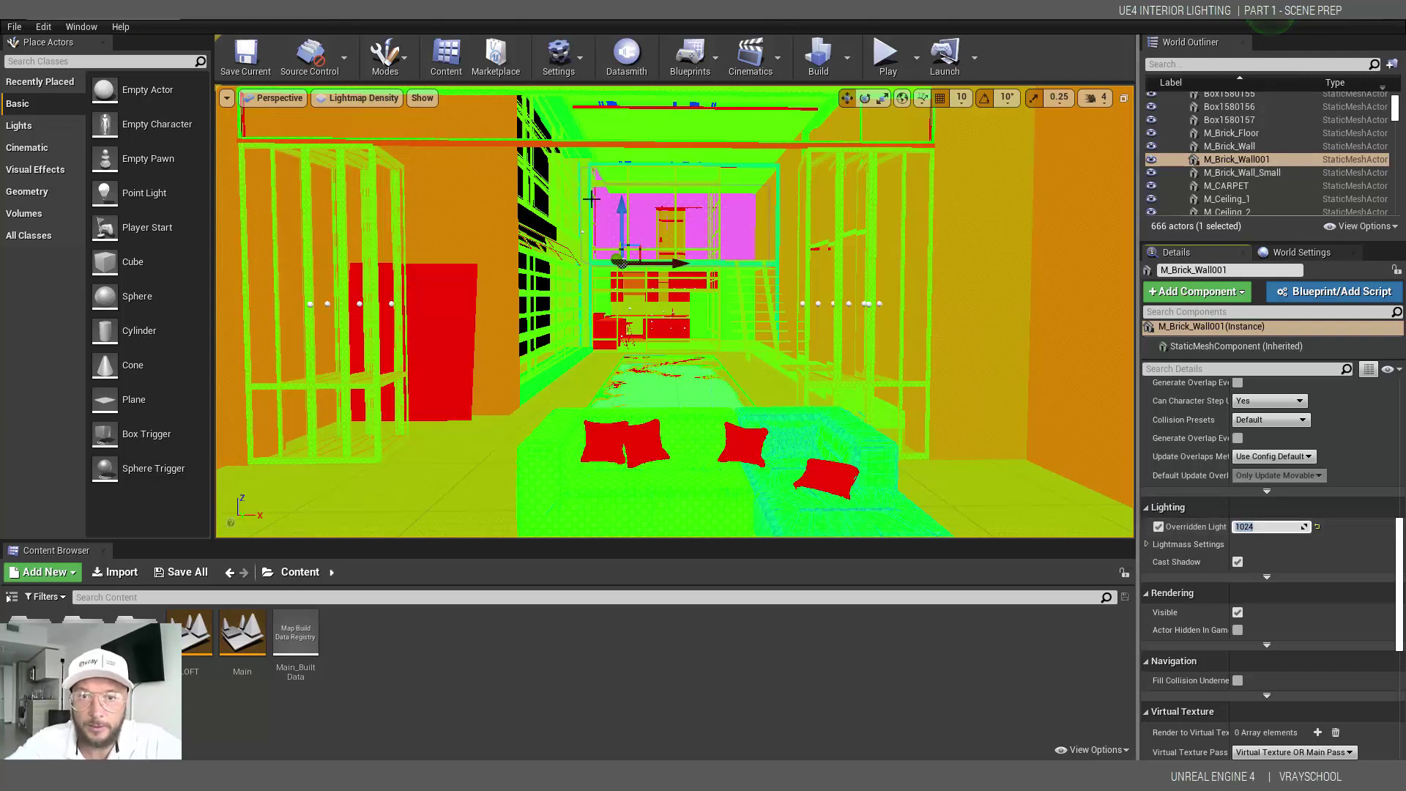
Override the lightmap resolution of the brick wall M_Brick_Wall behind the kitchen with 1024.
left_click(732, 300)
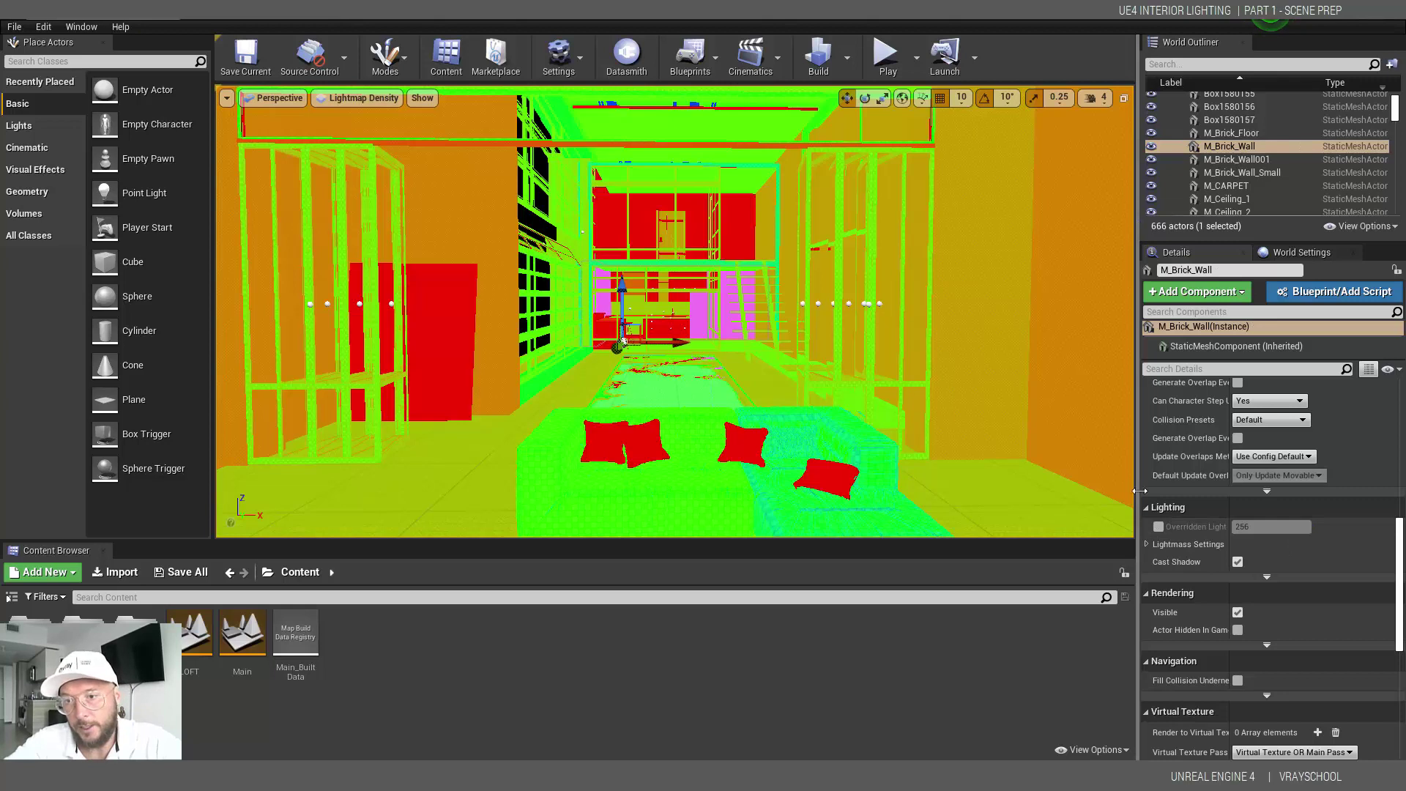
left_click(1158, 527)
left_click(1258, 525)
type("1024")
key("Return")
Override the lightmap resolution of the M_Chaise_longue1 sofa mesh to raise its lightmap density.
left_click(853, 419)
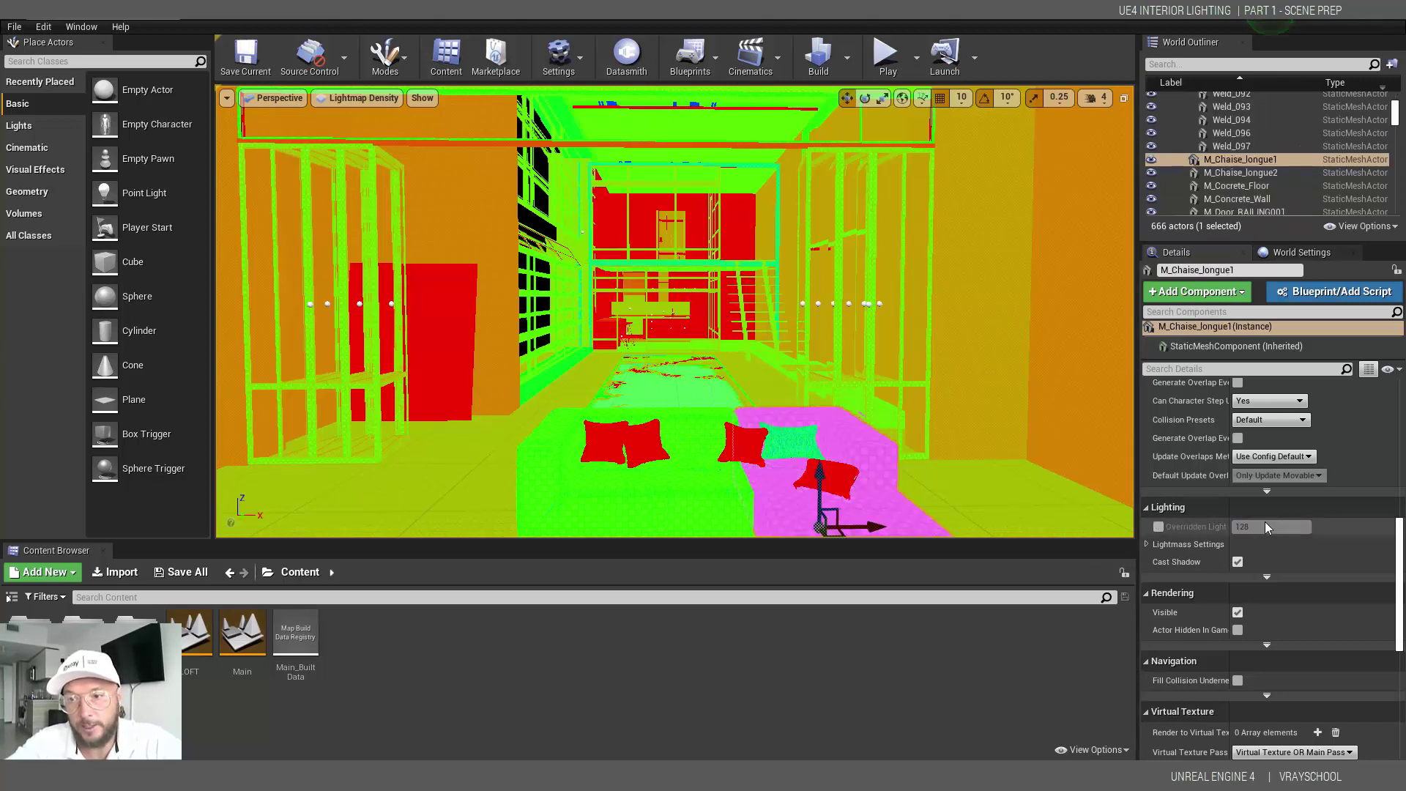
left_click(1158, 526)
left_click(1256, 526)
type("5")
Override the lightmap resolution of the M_Chaise_longue2 sofa mesh with 512.
left_click(697, 479)
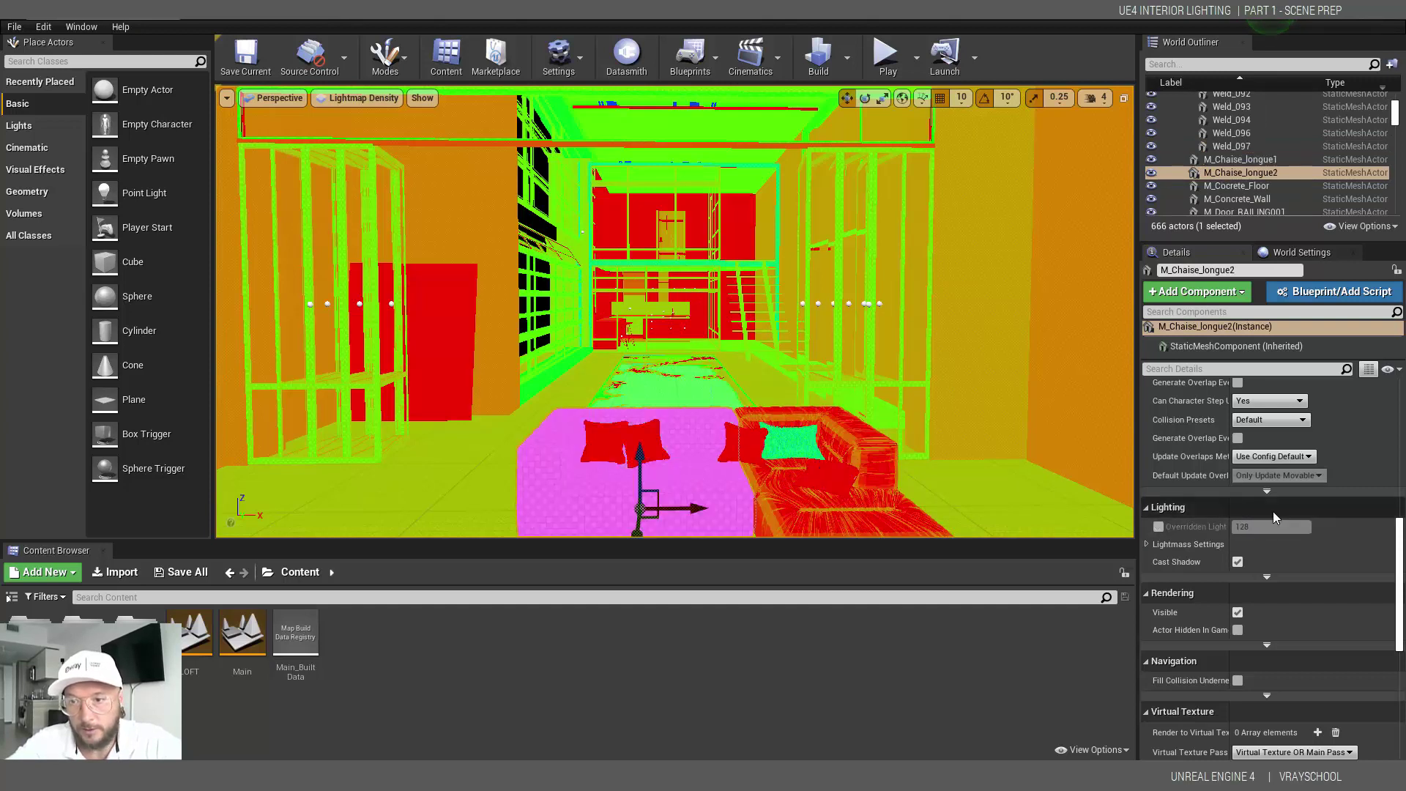
left_click(1158, 526)
left_click(1259, 527)
type("64")
key("Return")
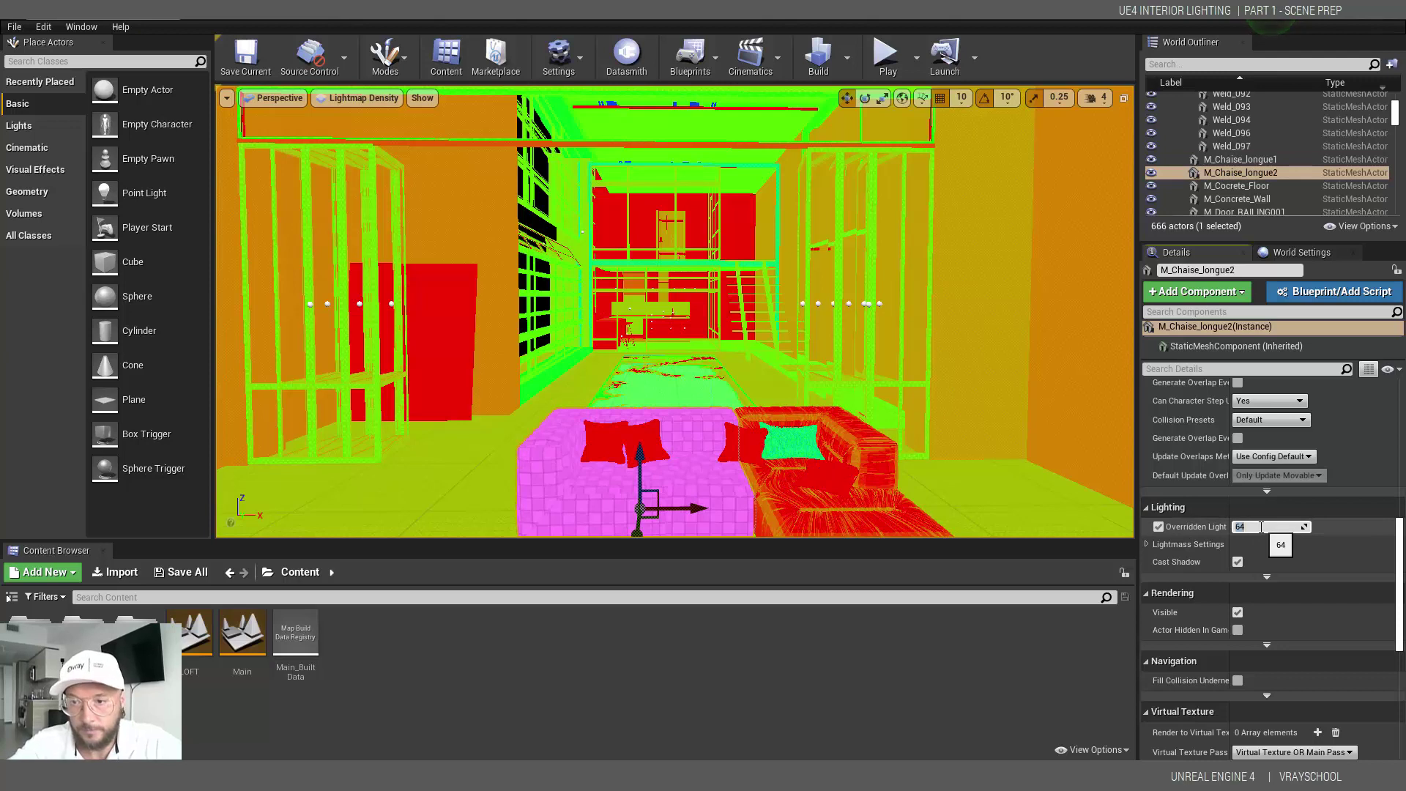
type("512")
key("Return")
Override the lightmap resolution of the M_Togo seat mesh in front of the sofa with 512.
middle_click_drag(811, 433, 789, 471)
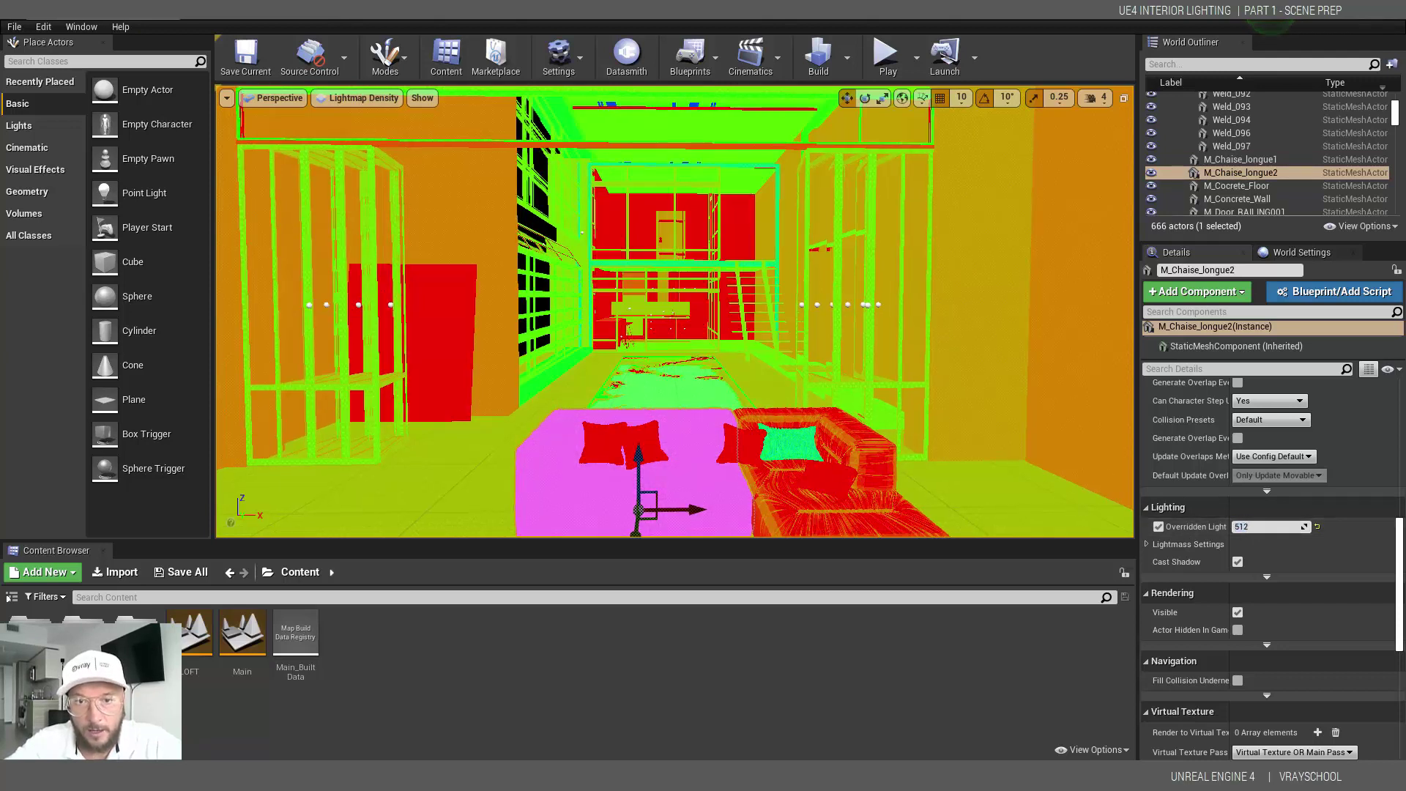
left_click(670, 487)
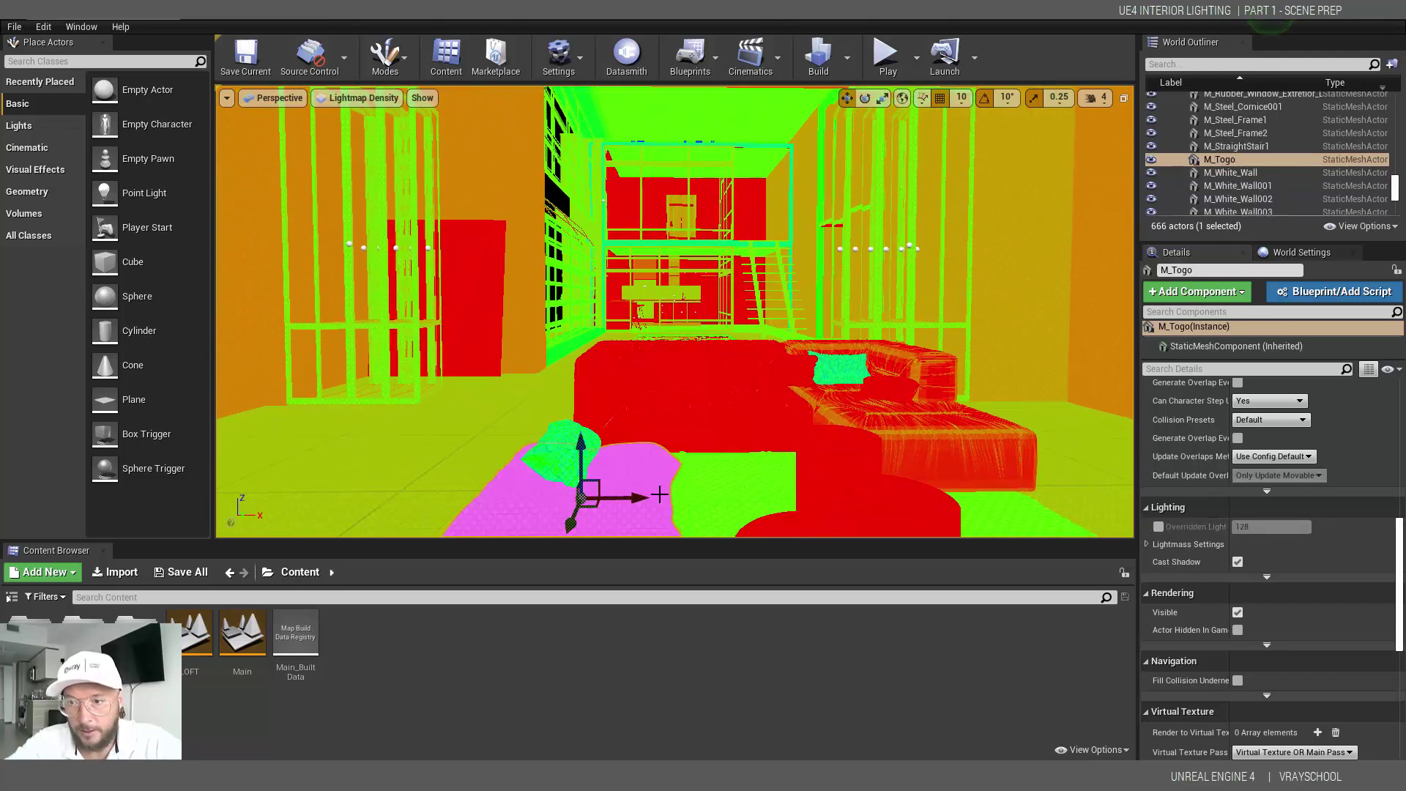
left_click(759, 411)
left_click(648, 480)
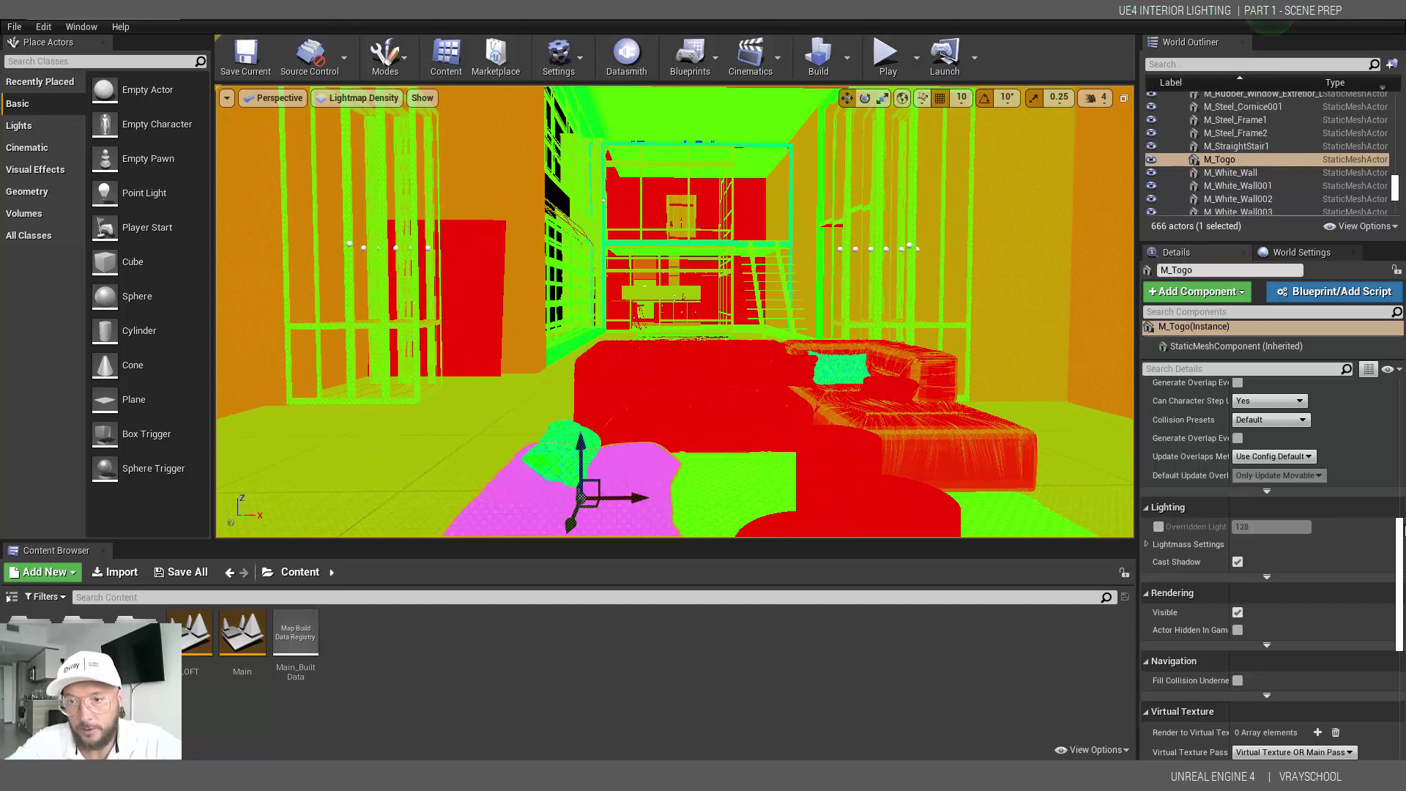
left_click(1157, 527)
left_click(1257, 527)
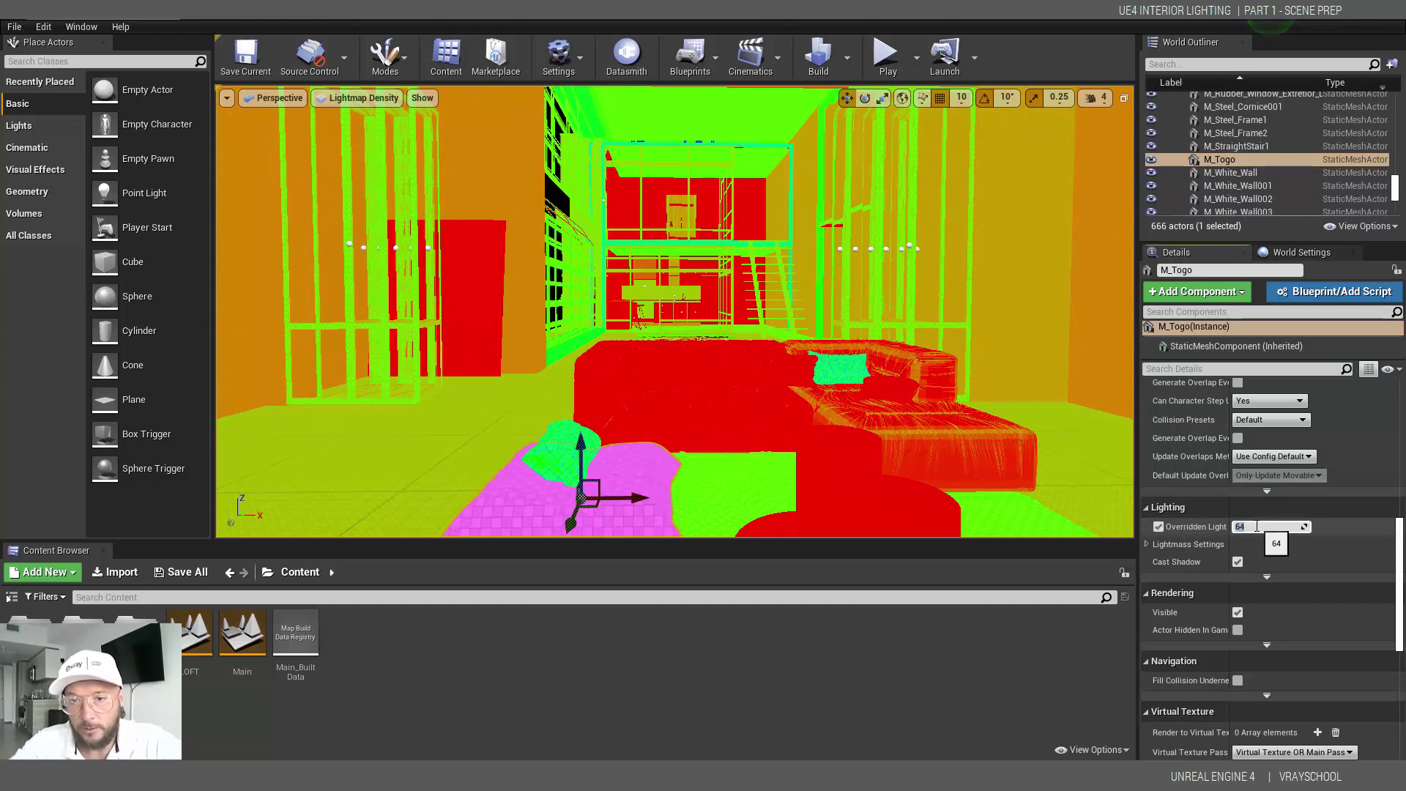
type("512")
key("Return")
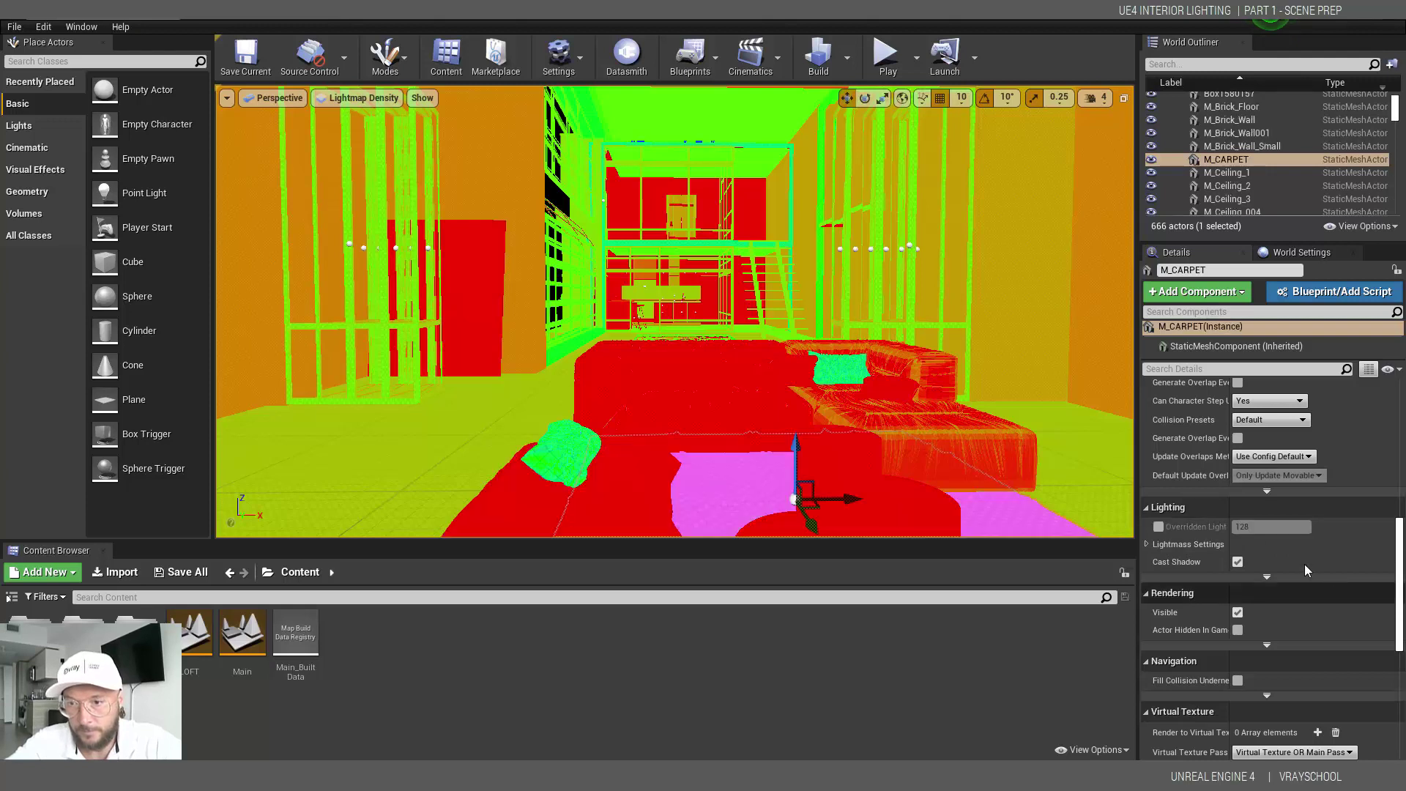
Override the lightmap resolution of the M_CARPET mesh under the coffee table with 512.
left_click(1158, 526)
left_click(1295, 526)
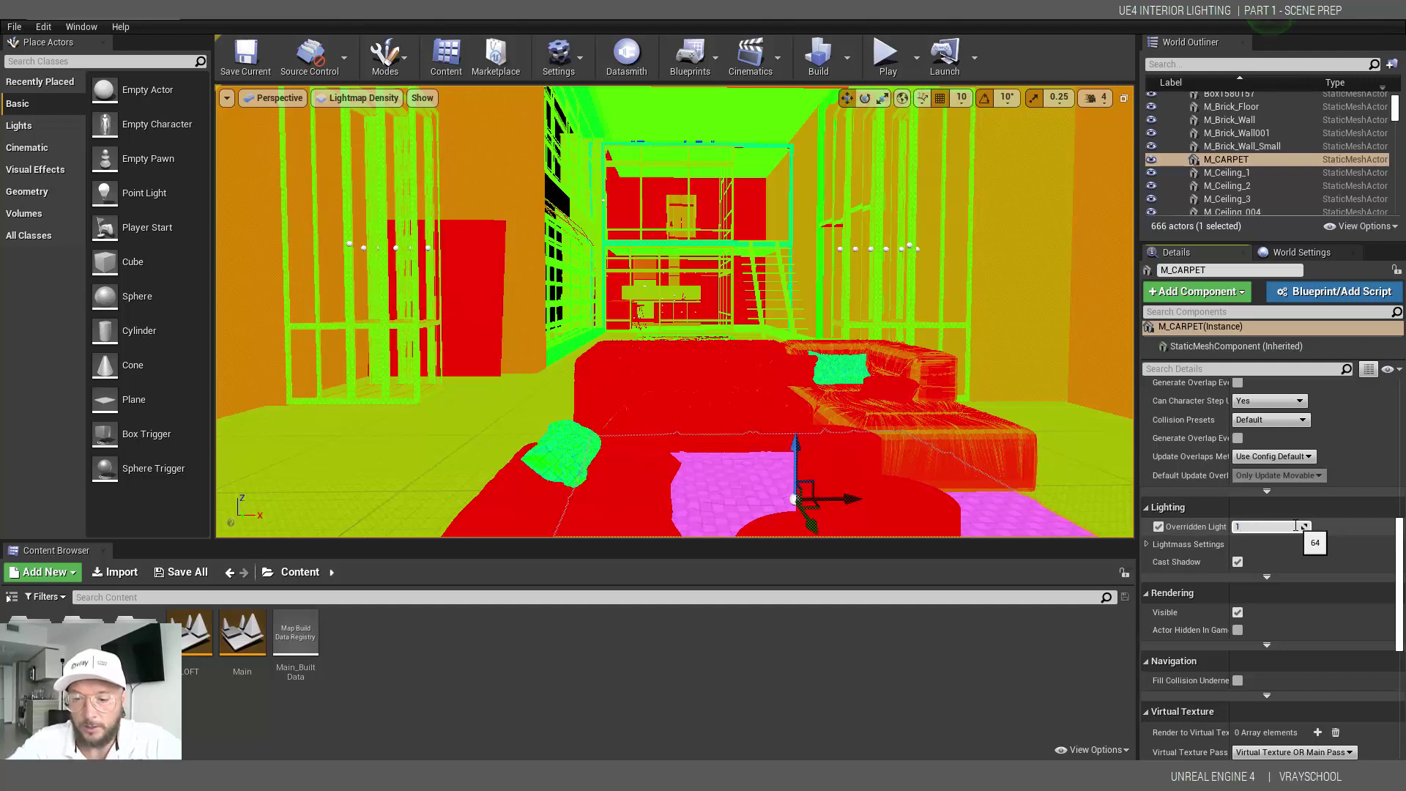
type("512")
key("Return")
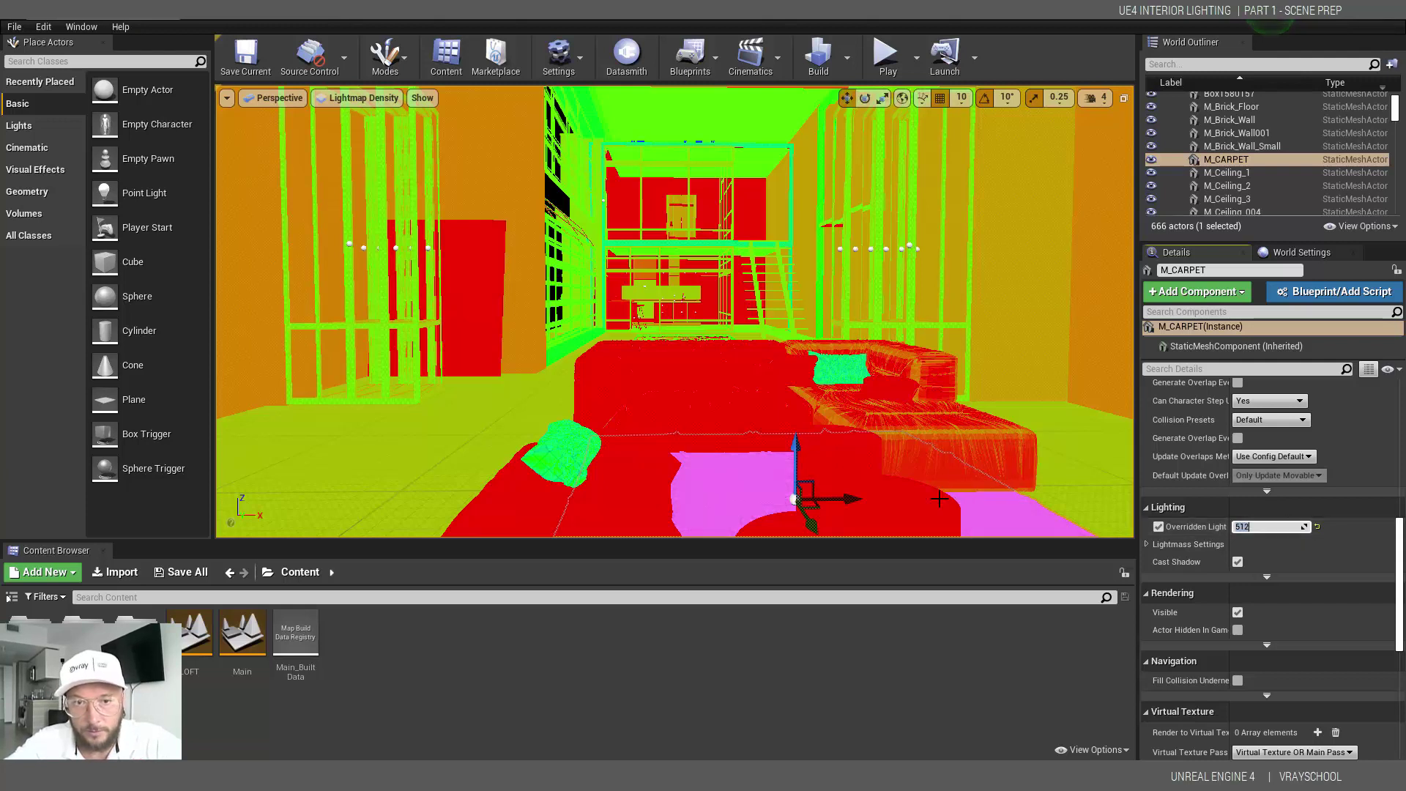
Override the lightmap resolution of the PILLOW_6 cushion on the seat in front of the sofa.
middle_click_drag(938, 499, 915, 521)
left_click(629, 385)
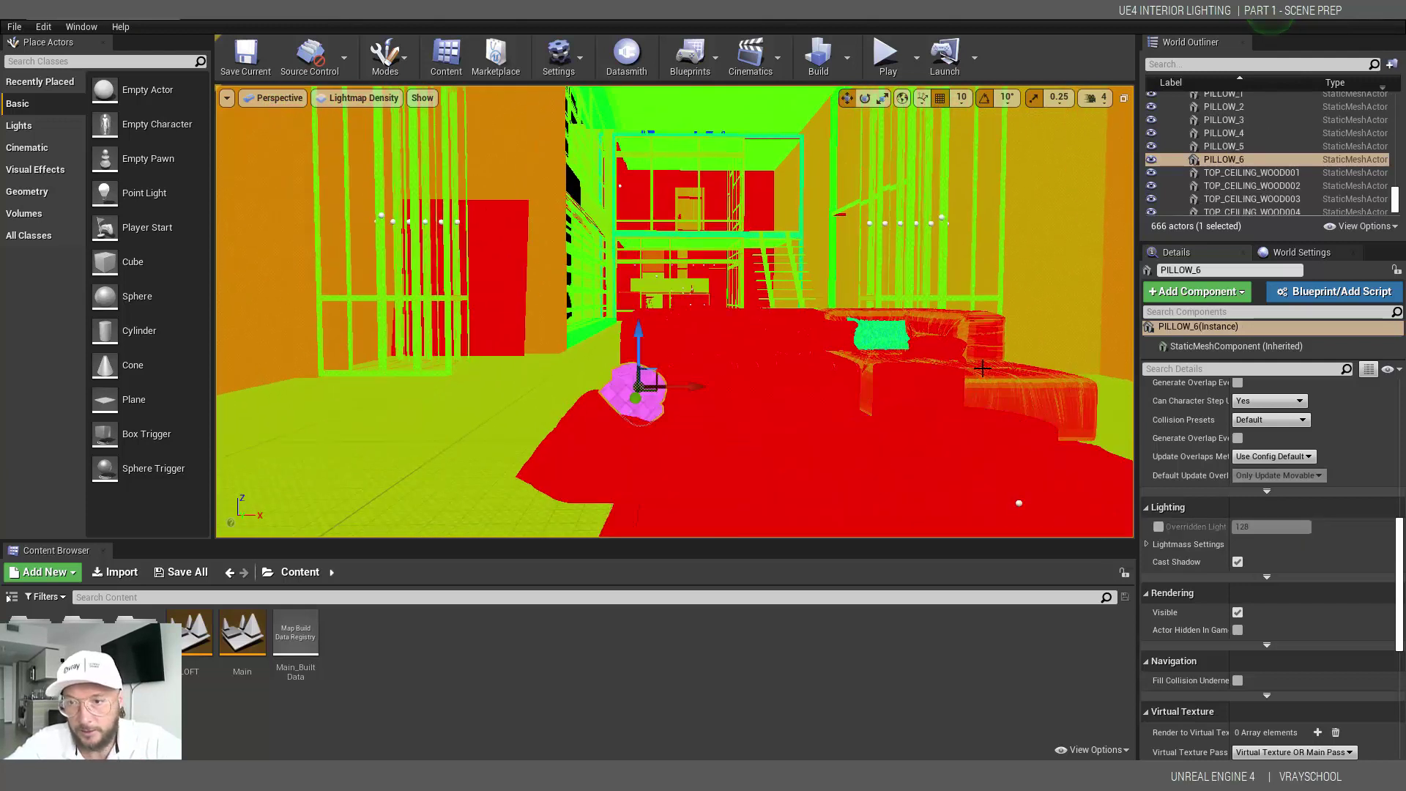
left_click(1158, 527)
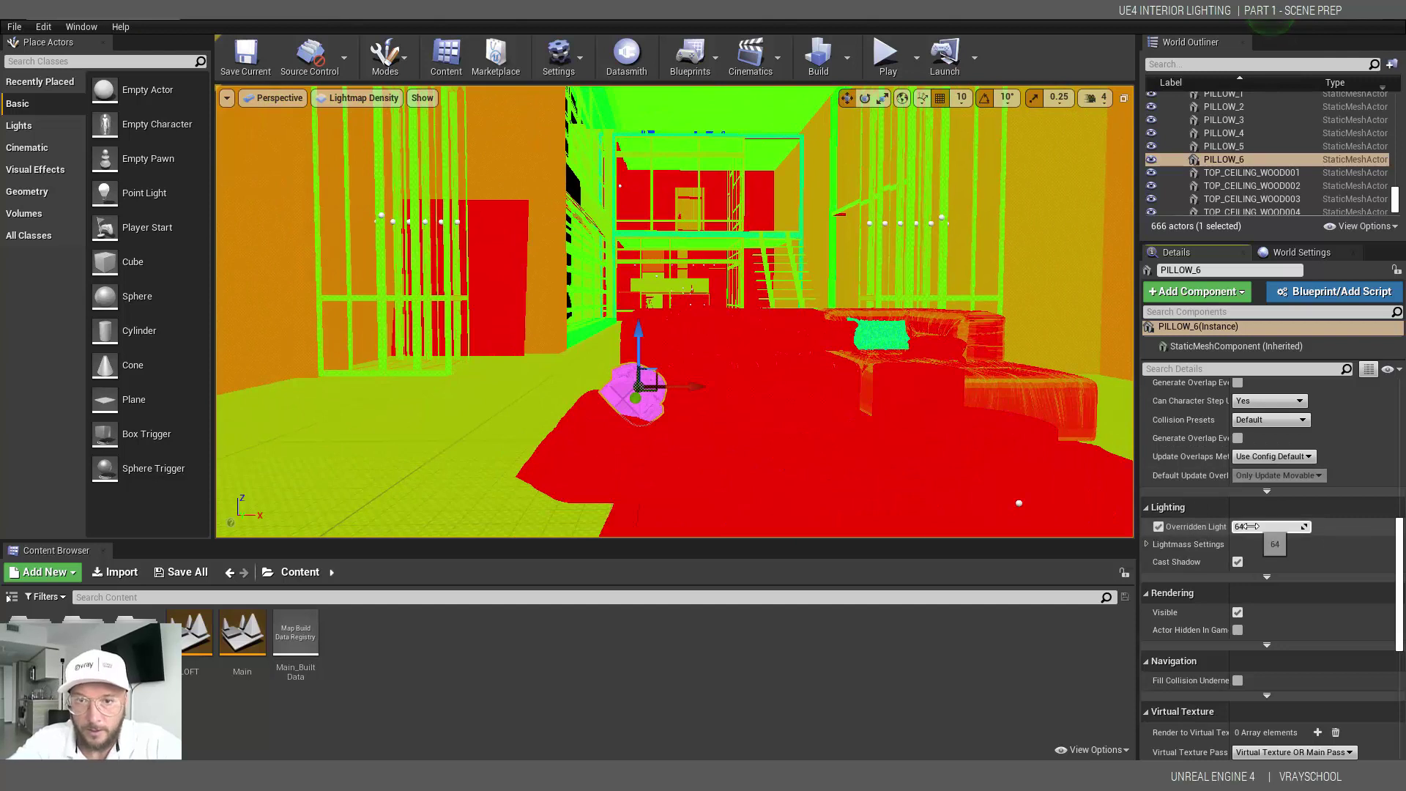
left_click(1247, 526)
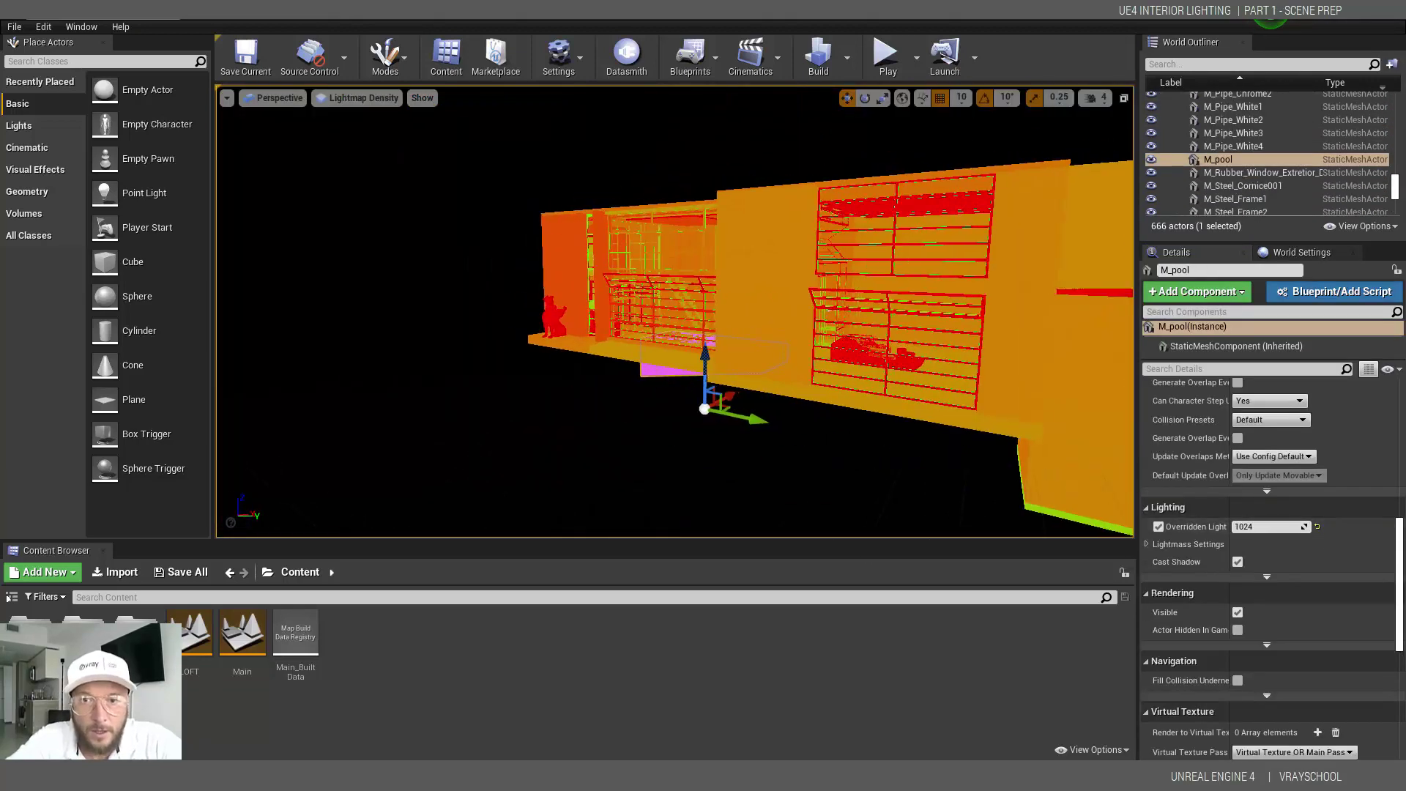
Examine the lightmap density colours on the loft's exterior walls, pool and lower ceiling from outside the building.
mouse_move(938, 406)
right_mouse_down()
mouse_move(884, 407)
mouse_move(938, 406)
right_mouse_up()
right_click_drag(742, 381, 716, 380)
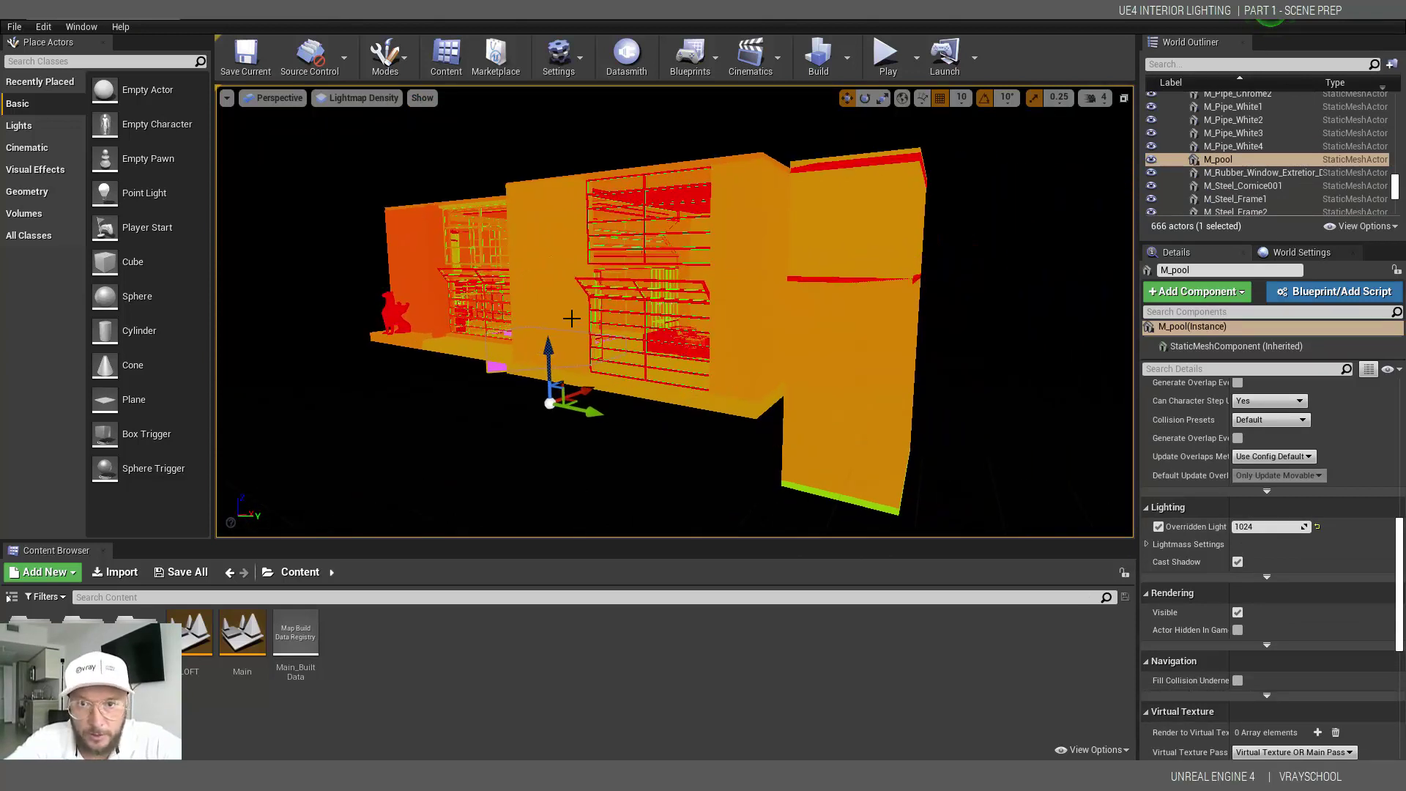
mouse_move(562, 315)
left_mouse_down("alt")
mouse_move(769, 317)
mouse_move(553, 314)
left_mouse_up("alt")
mouse_move(627, 356)
right_mouse_down()
mouse_move(608, 357)
mouse_move(628, 356)
right_mouse_up()
left_click_drag(602, 354, 519, 345, "alt")
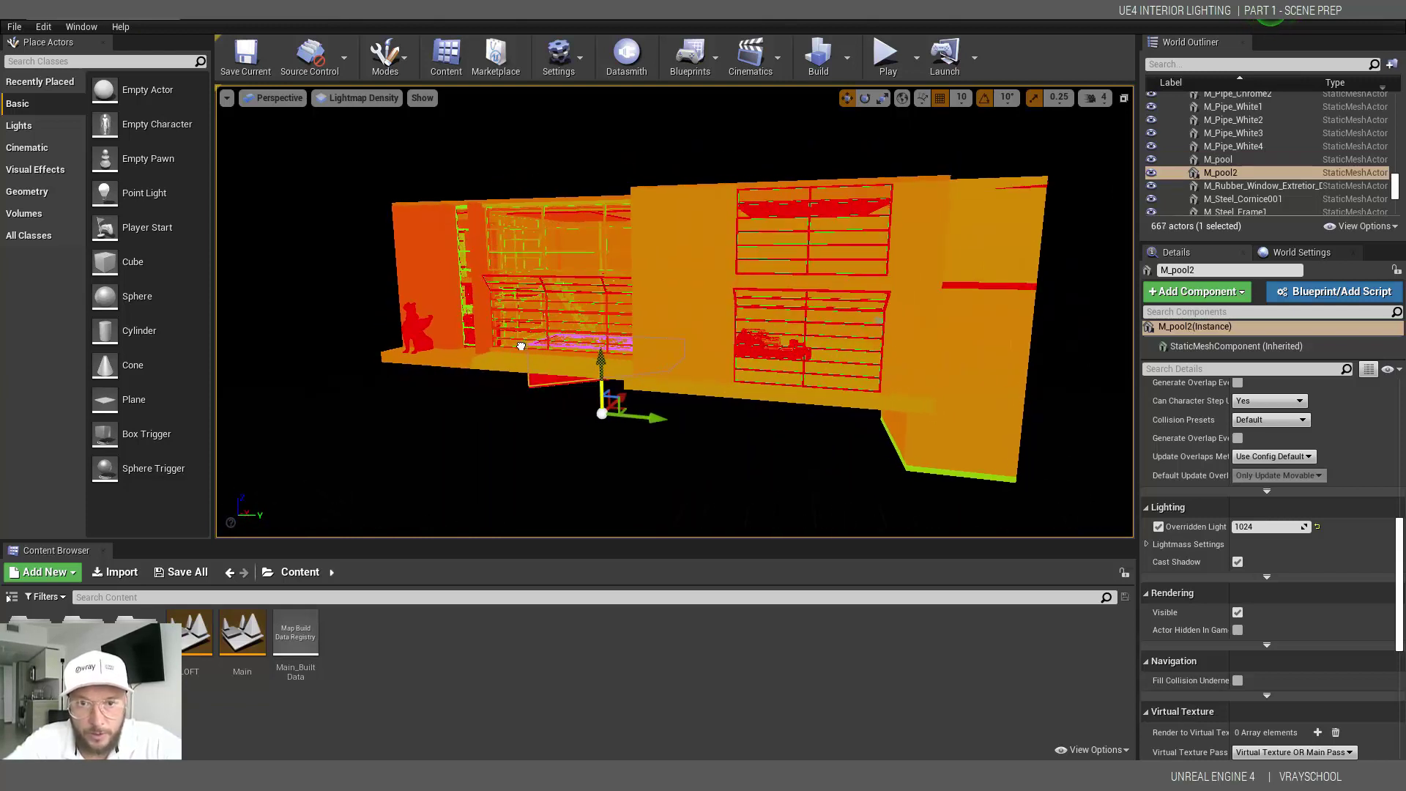
mouse_move(731, 411)
middle_mouse_down()
mouse_move(673, 412)
mouse_move(730, 412)
middle_mouse_up()
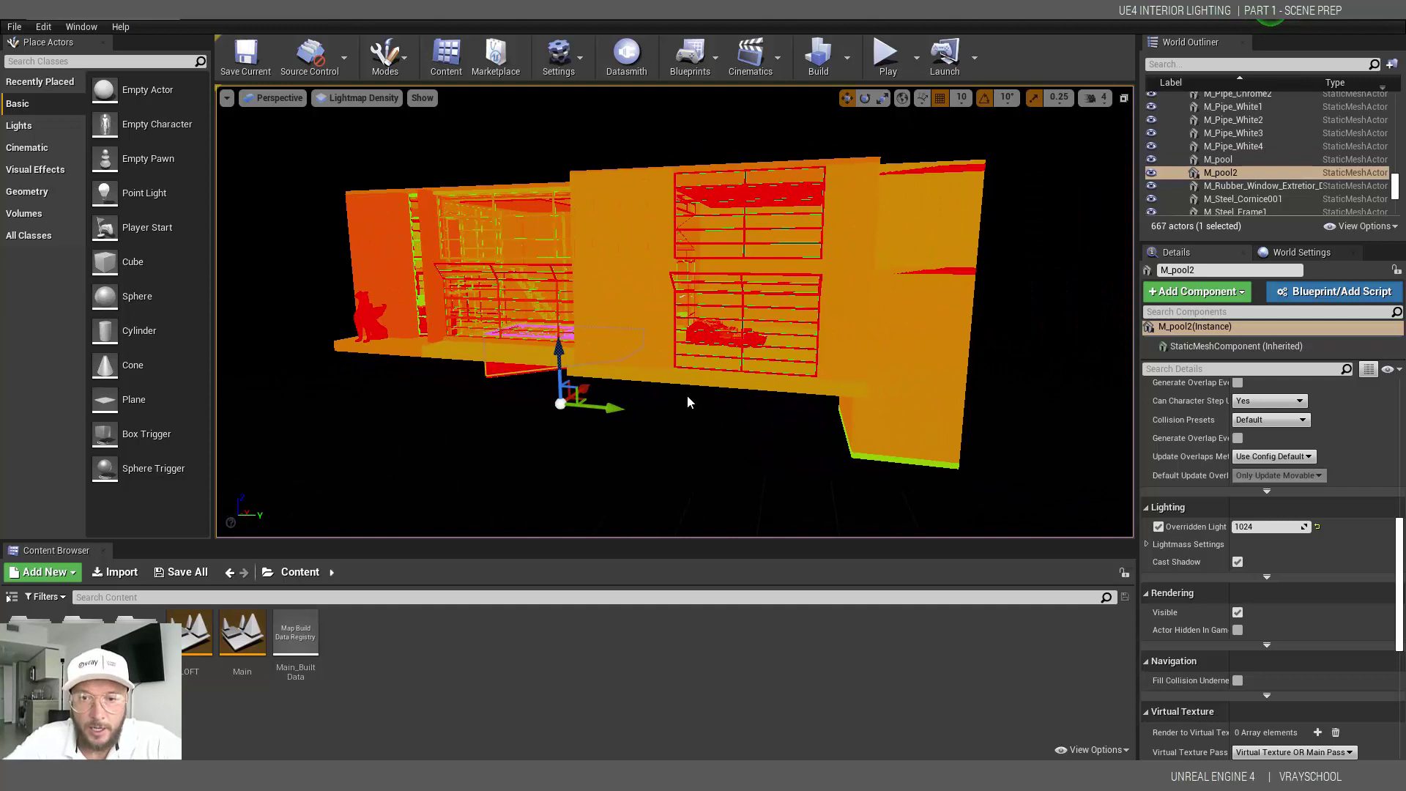
left_click(916, 459)
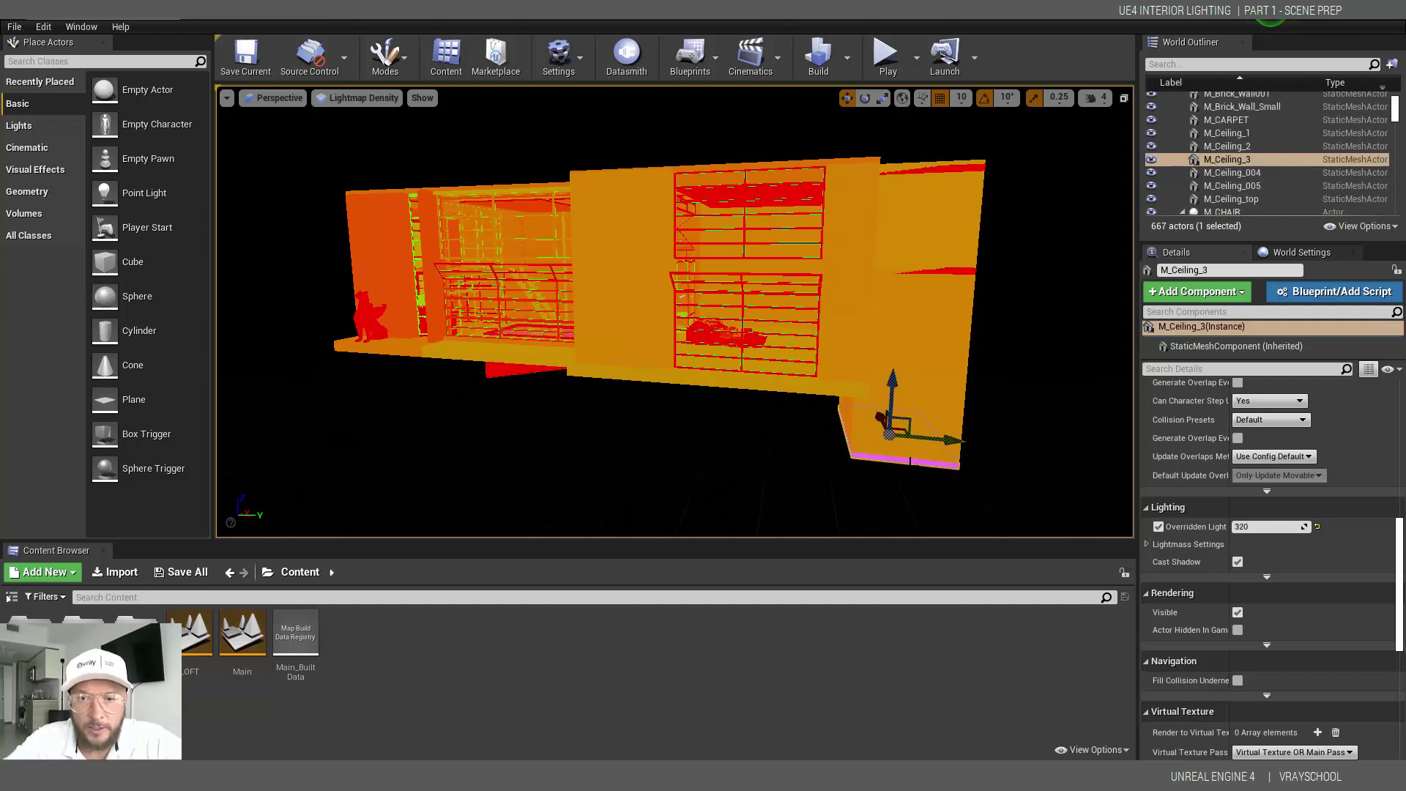
left_click(915, 476)
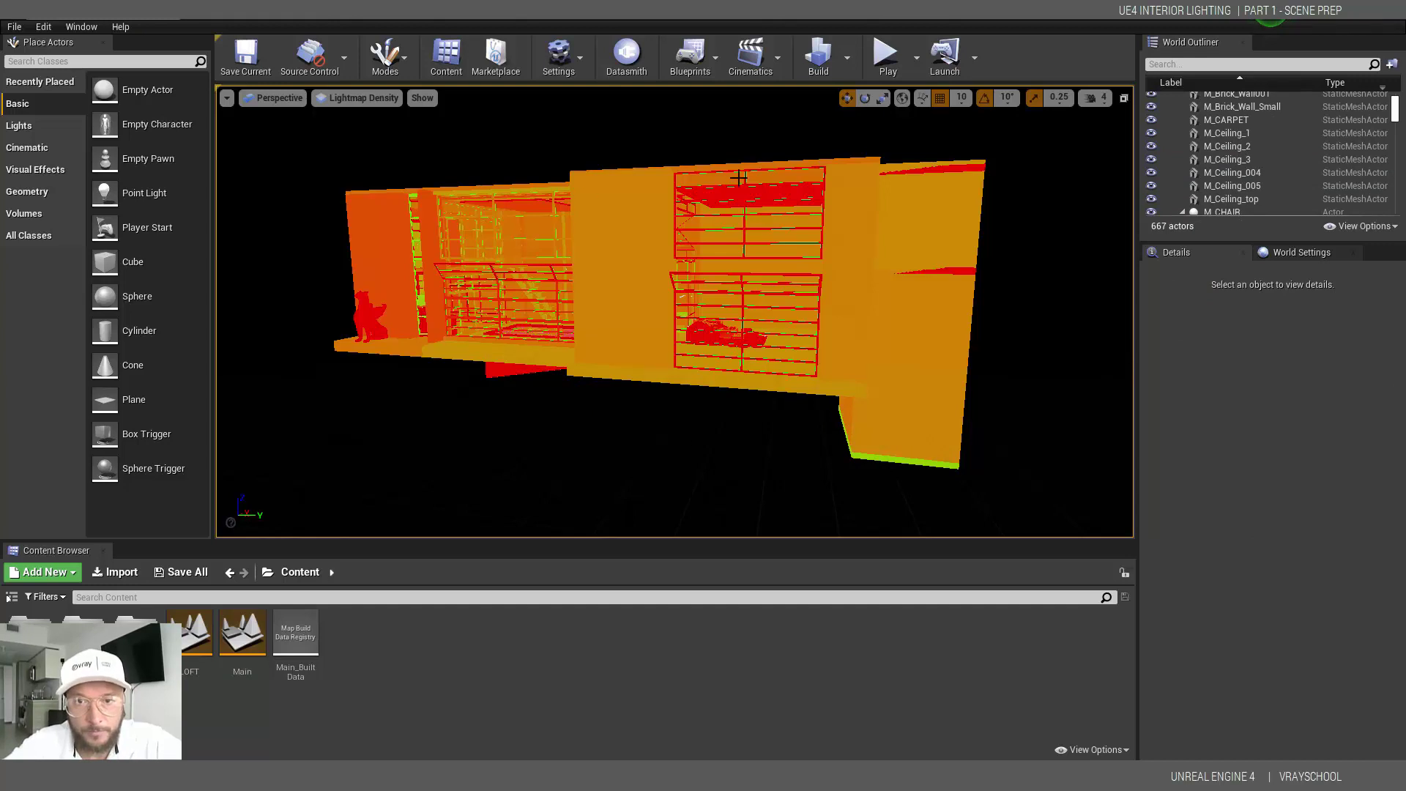
scroll(741, 176, "up", 10)
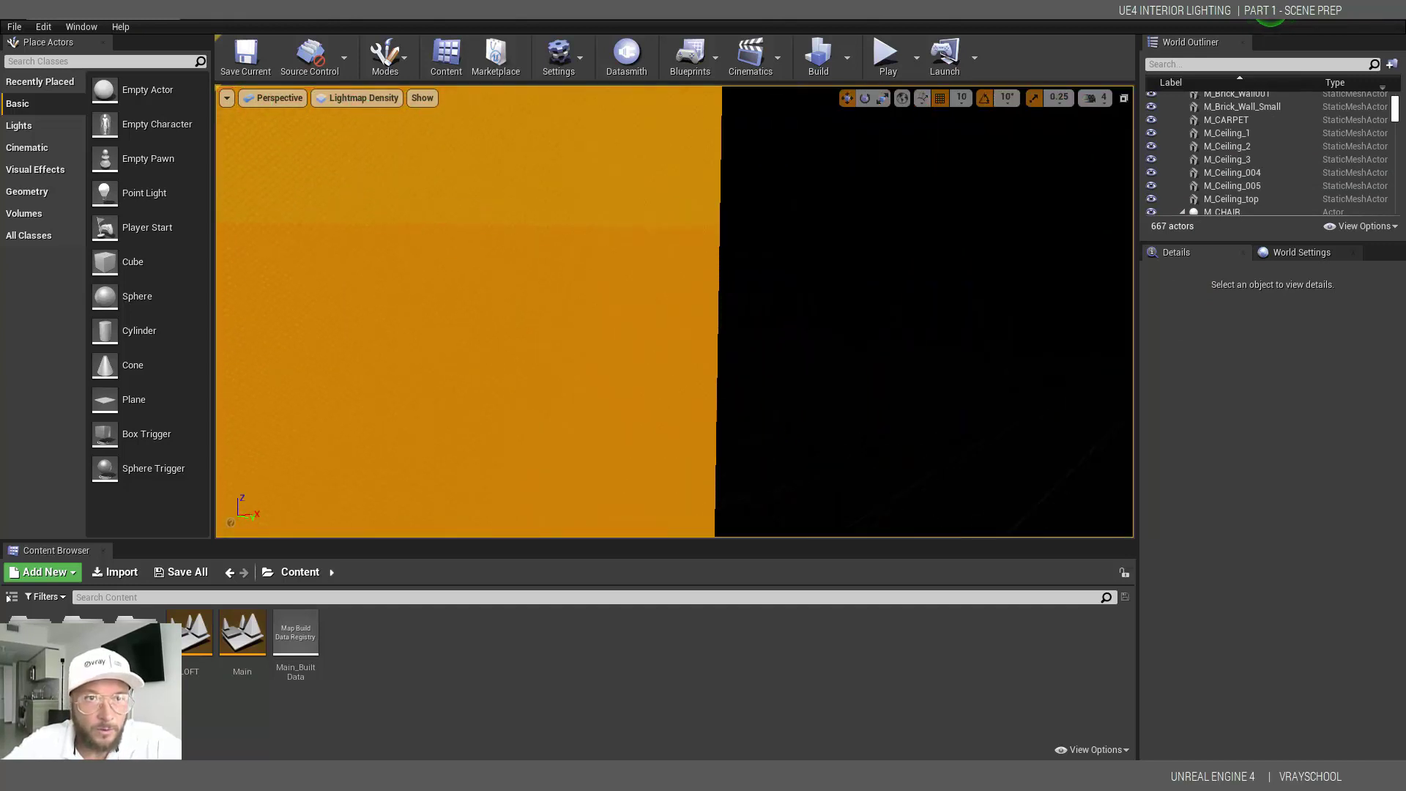
Switch the viewport to Unlit mode and look over the textured living area with the sofa, tables and carpet.
left_click(359, 97)
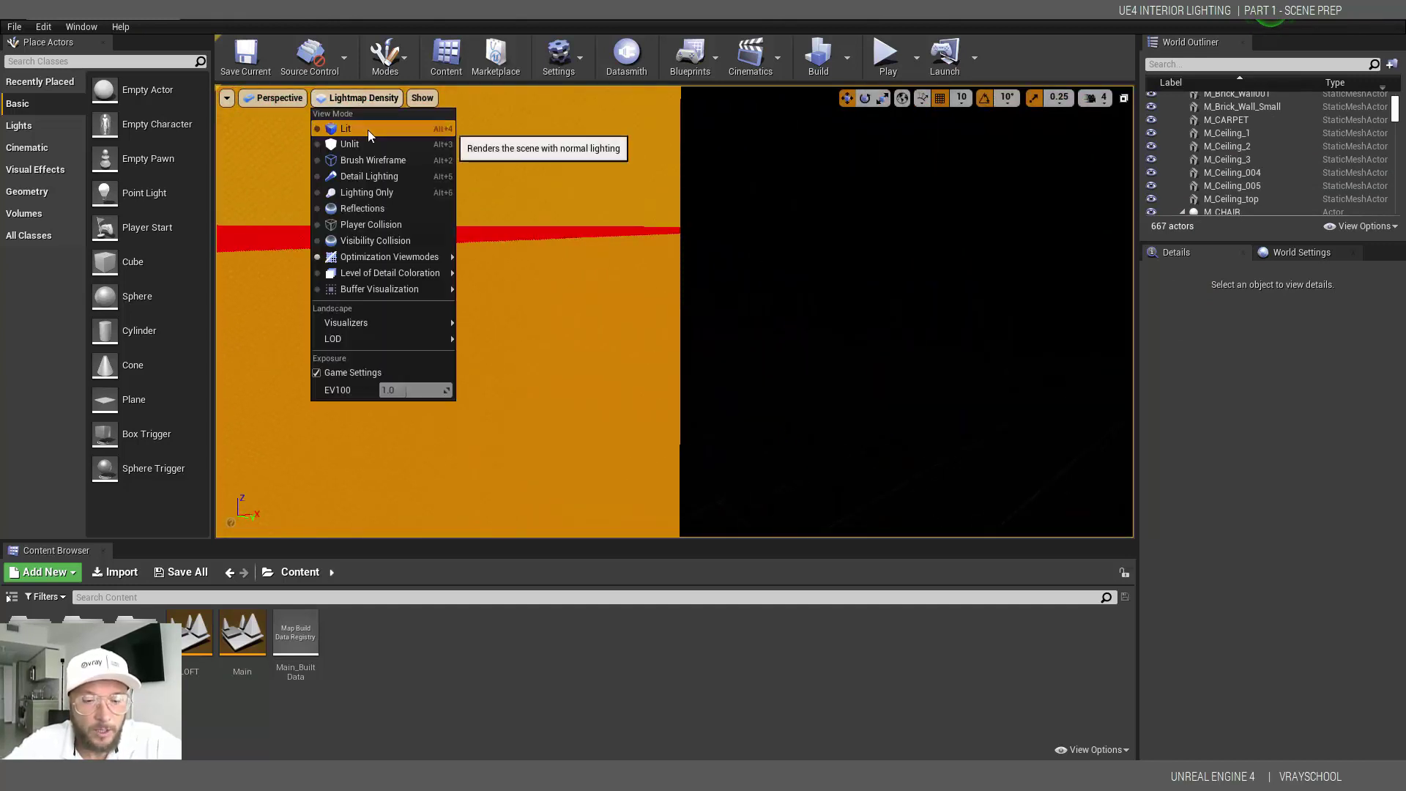
left_click(345, 126)
left_click(327, 98)
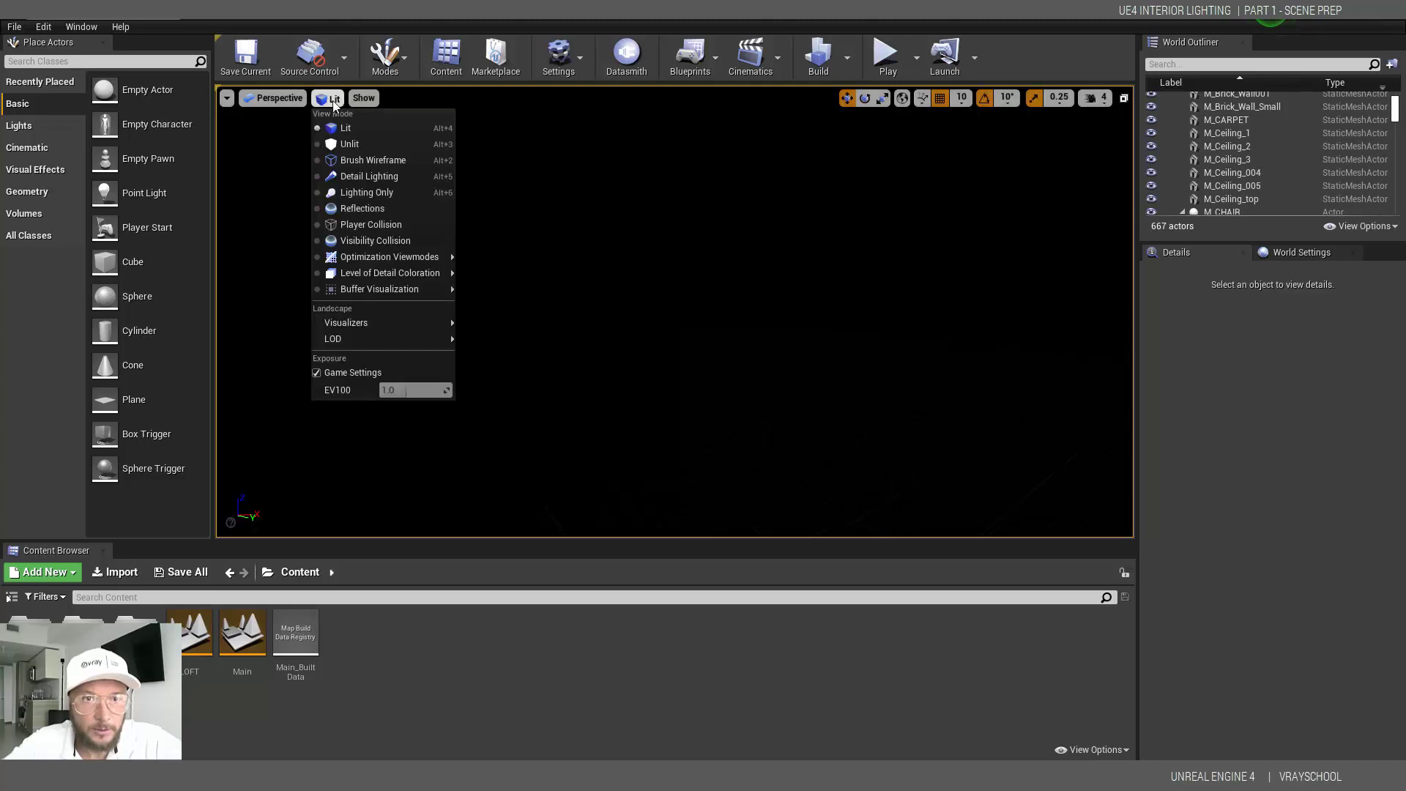
left_click(345, 142)
mouse_move(534, 276)
left_mouse_down("alt")
mouse_move(454, 281)
mouse_move(524, 279)
left_mouse_up("alt")
left_click_drag(445, 297, 459, 298, "alt")
scroll(459, 298, "up", 8)
middle_click_drag(405, 333, 344, 337)
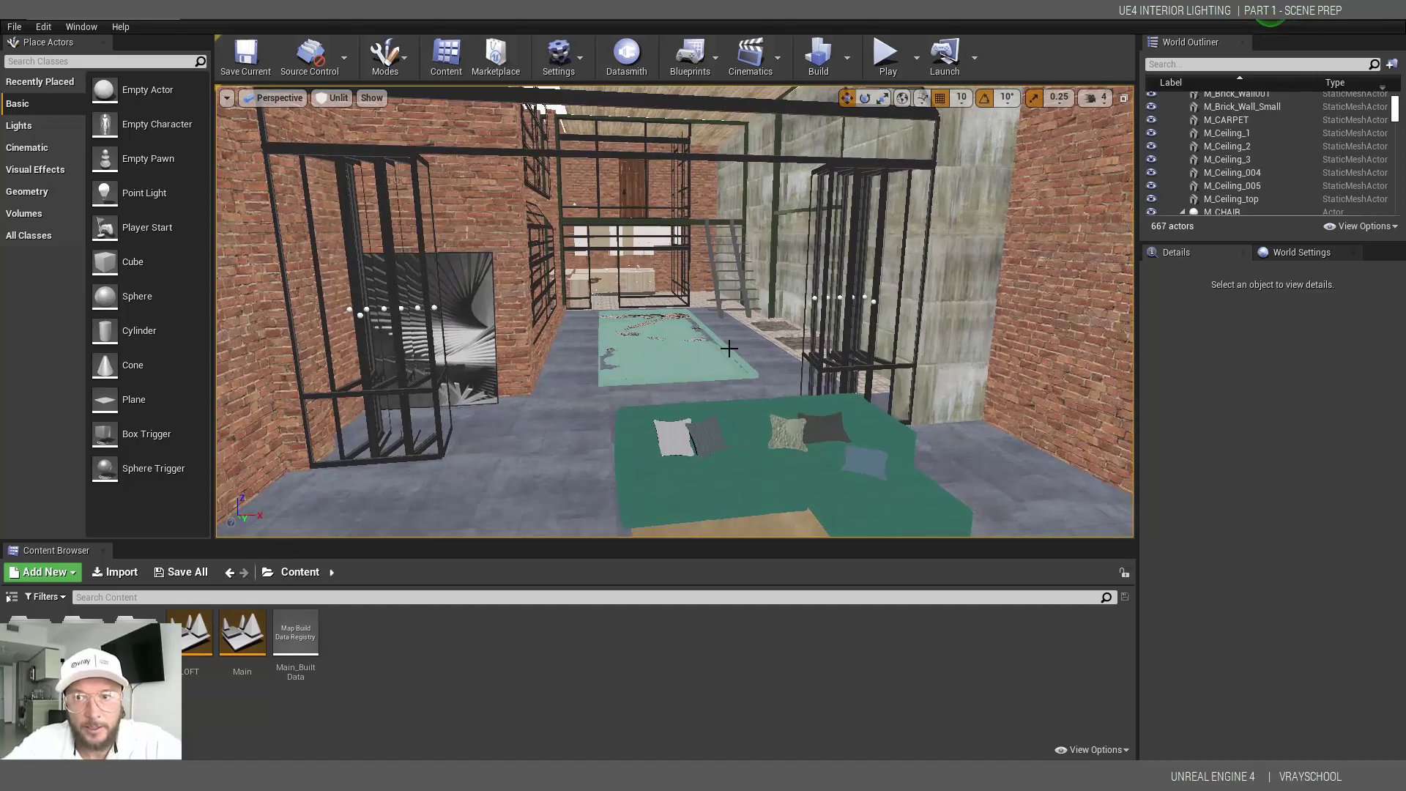
middle_click_drag(726, 339, 721, 395)
left_click_drag(717, 333, 689, 373)
middle_click_drag(782, 289, 890, 287)
right_click_drag(731, 272, 499, 242)
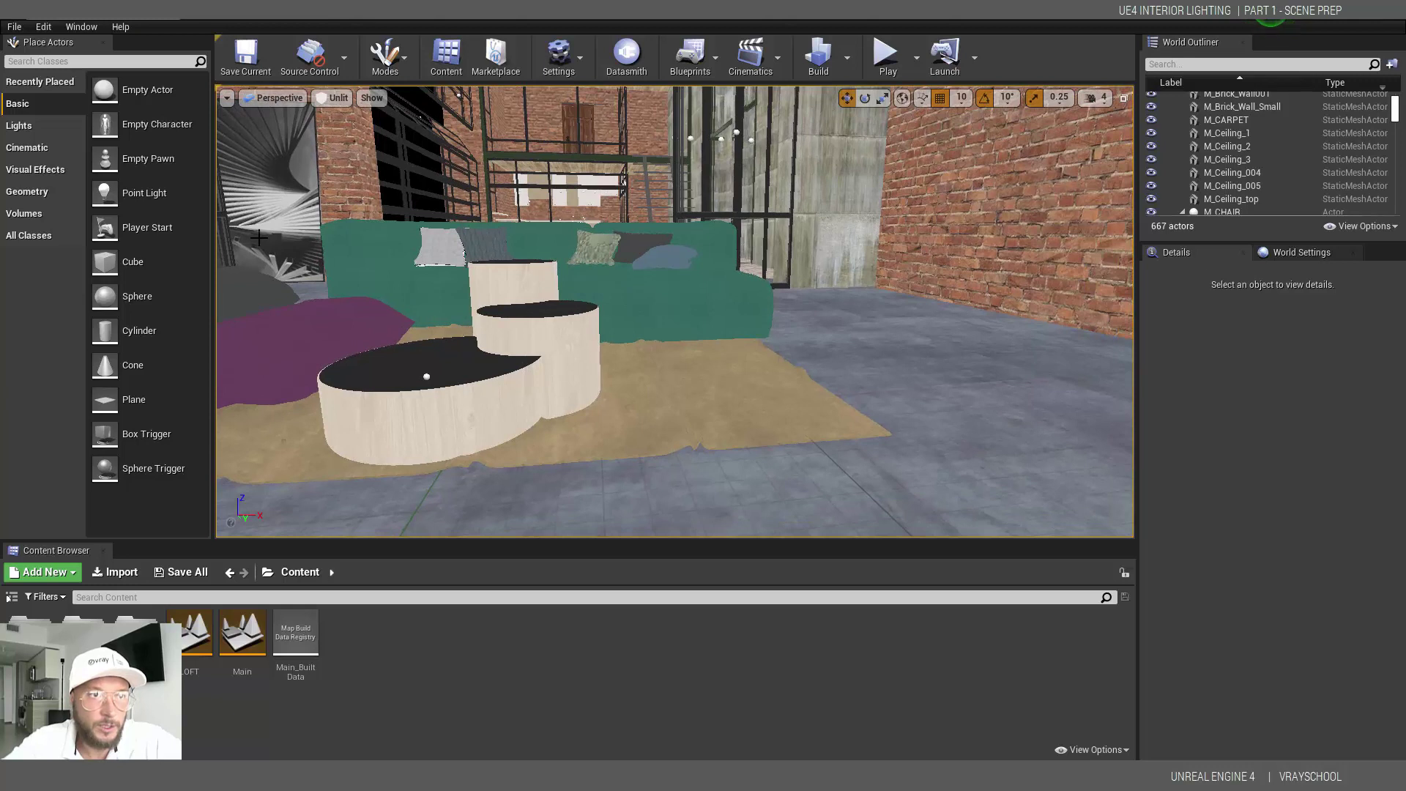
Find the Post Process Volume actor, place it in the loft level and frame it in the viewport.
left_click(89, 61)
type("pro")
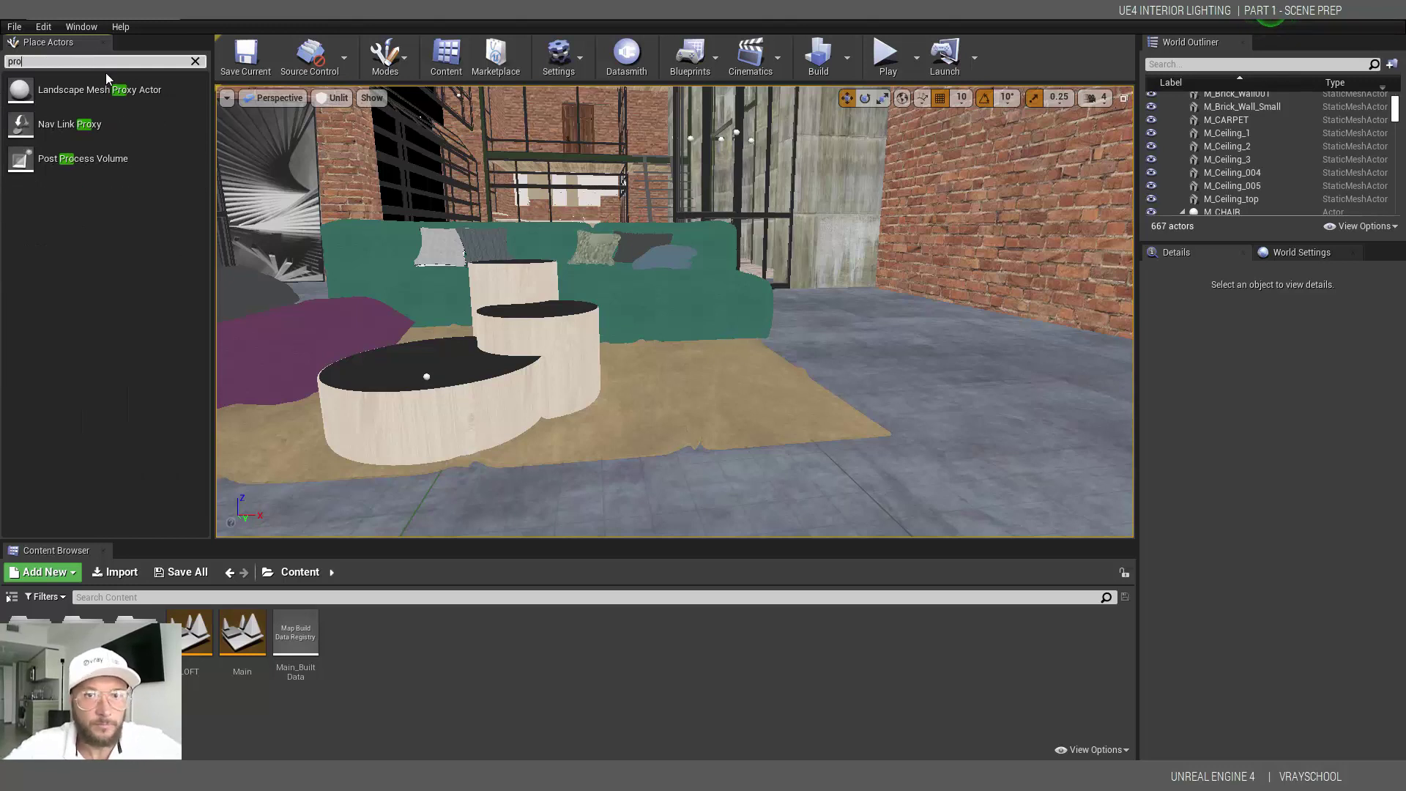
left_click_drag(102, 161, 772, 282)
scroll(581, 249, "down", 6)
left_click_drag(922, 292, 723, 292)
key("f")
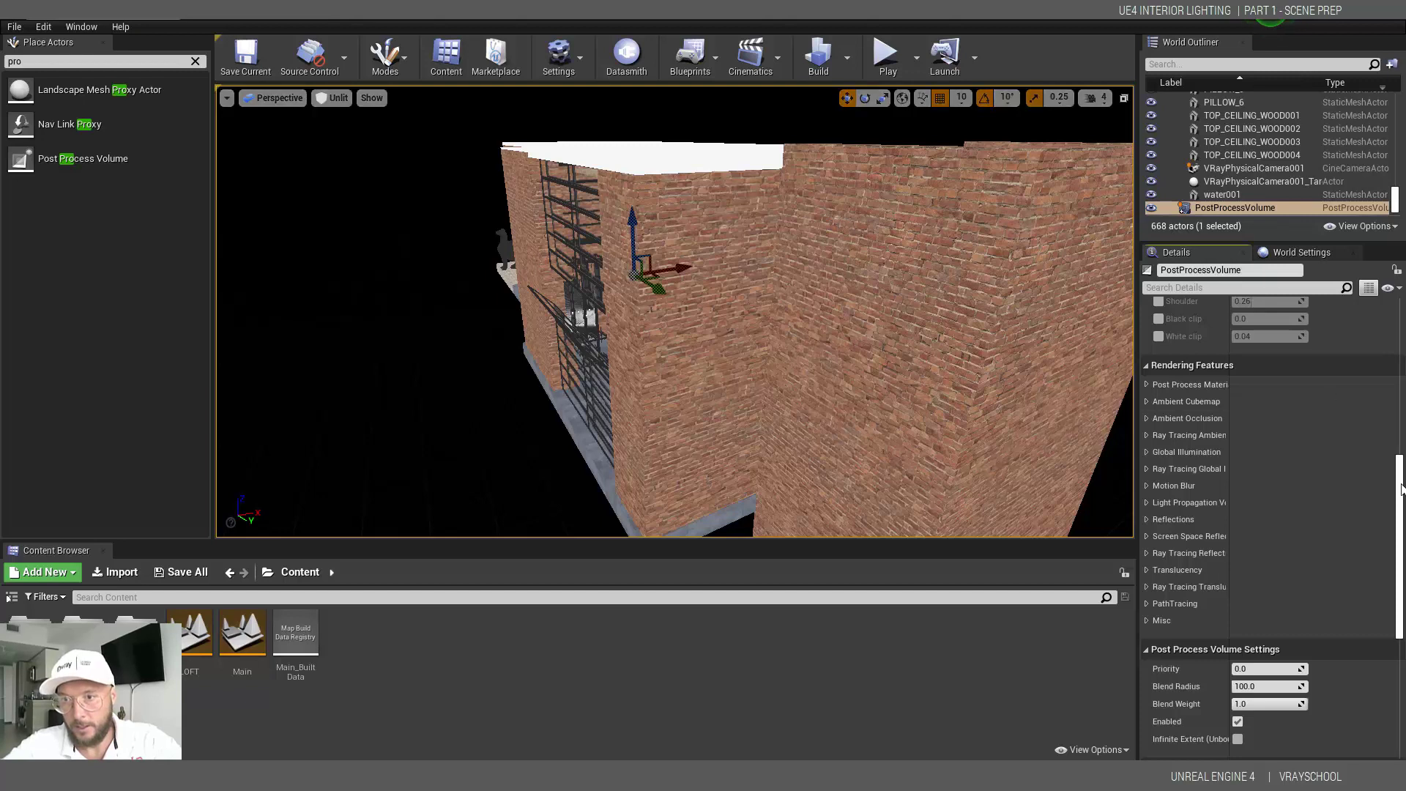
Override the post process volume's exposure compensation with 0.
left_click_drag(1400, 489, 1400, 333)
left_click(1146, 434)
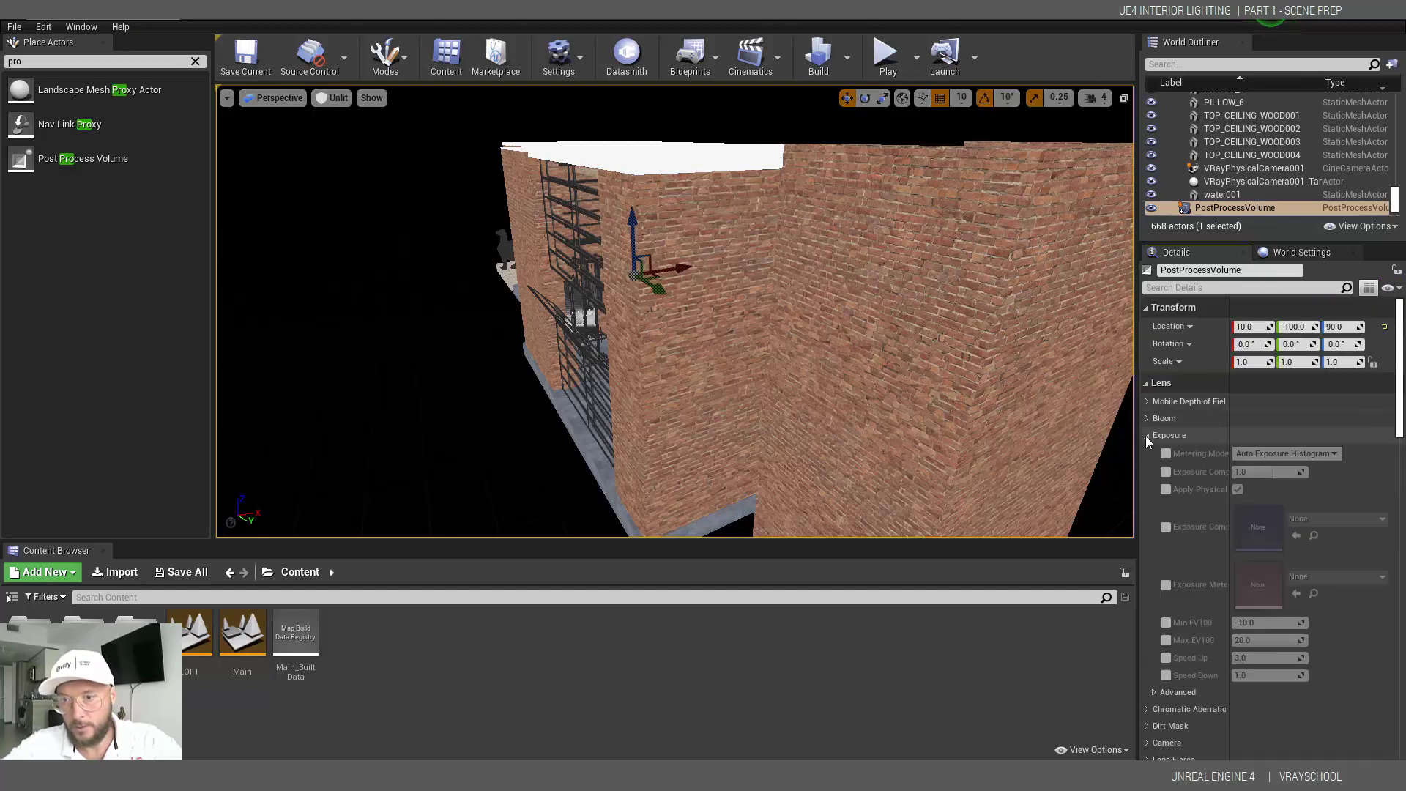
left_click(1165, 472)
left_click(1269, 472)
type("0")
key("Return")
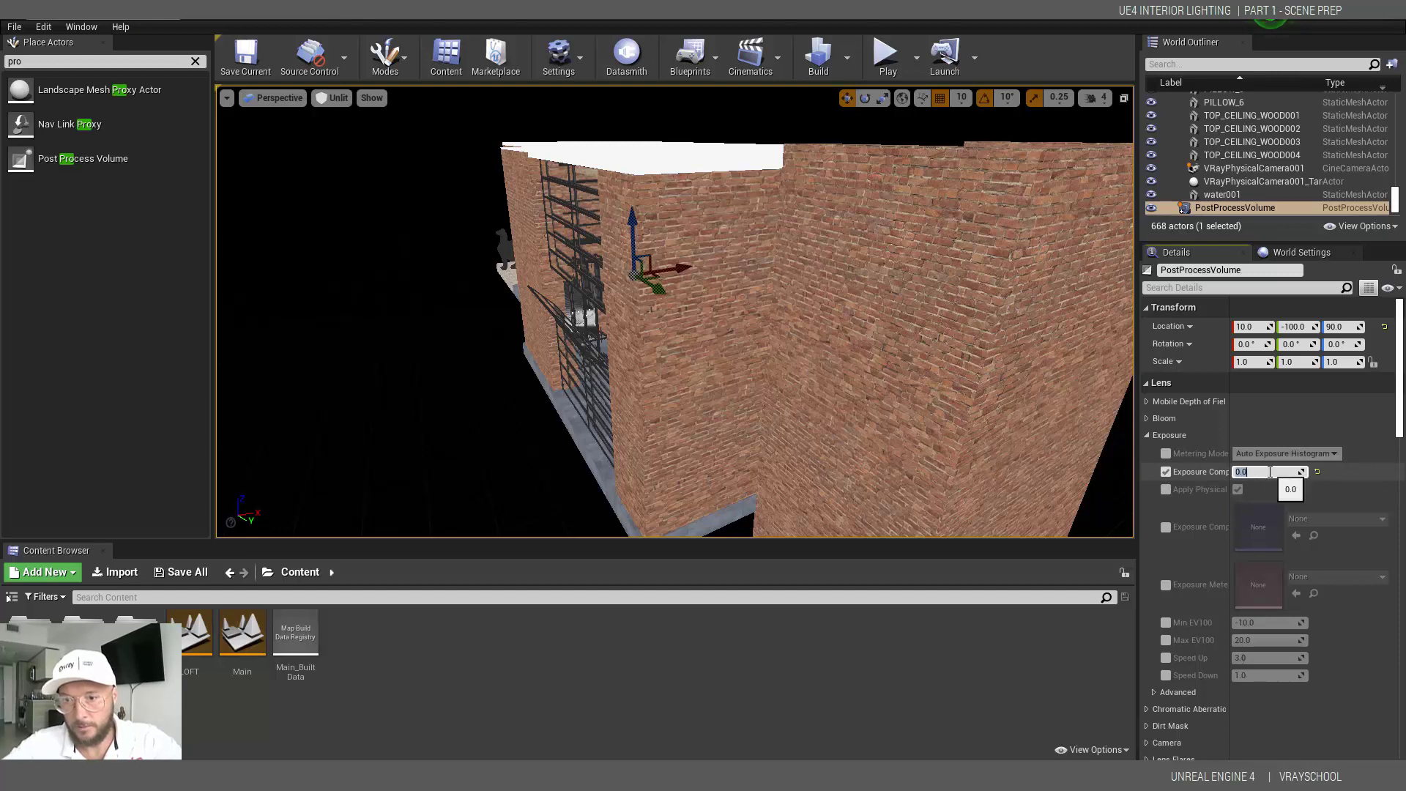
Override the post process volume's Min EV100 and Max EV100 exposure limits, setting both to 1.
left_click(1165, 622)
left_click(1165, 640)
left_click(1298, 622)
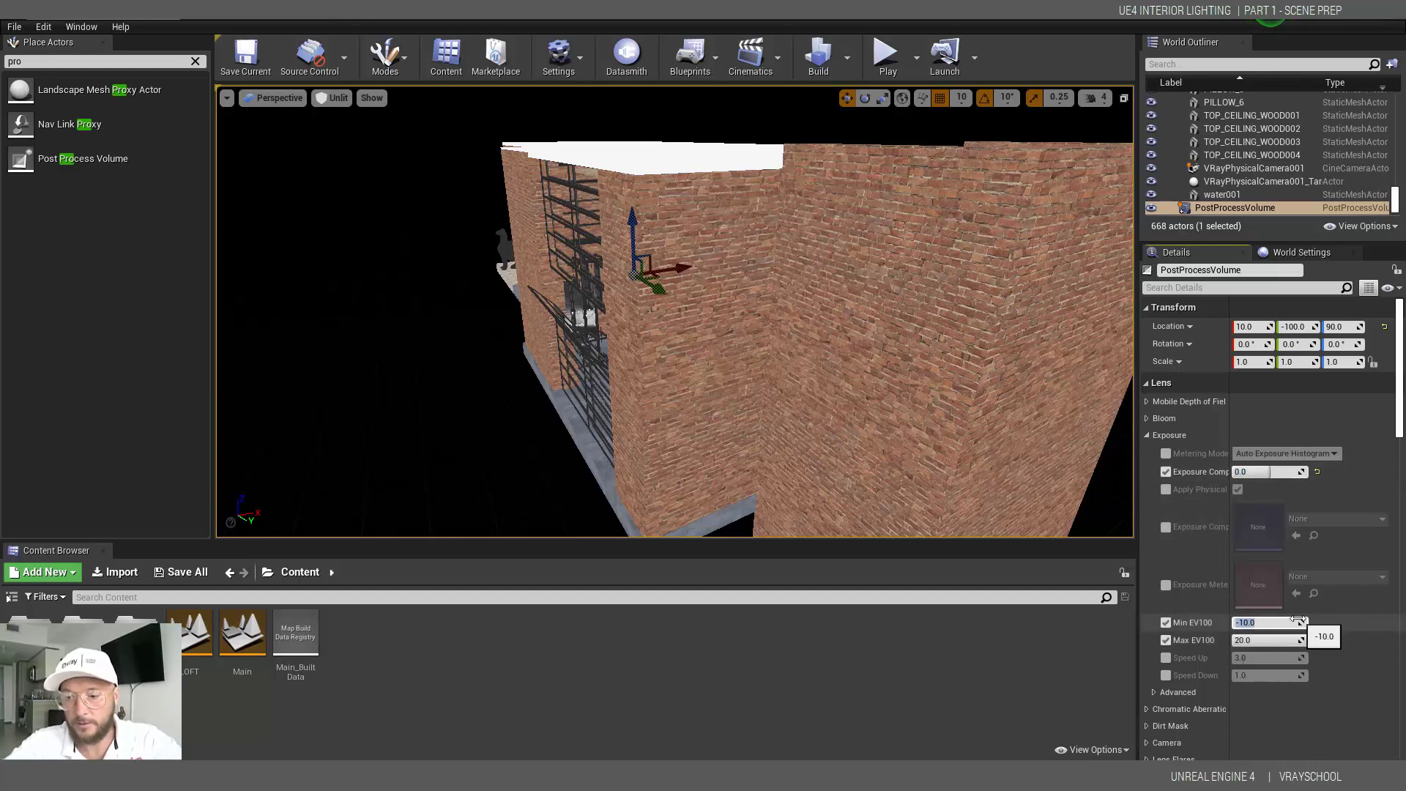
type("1")
key("Return")
left_click(1254, 640)
type("1")
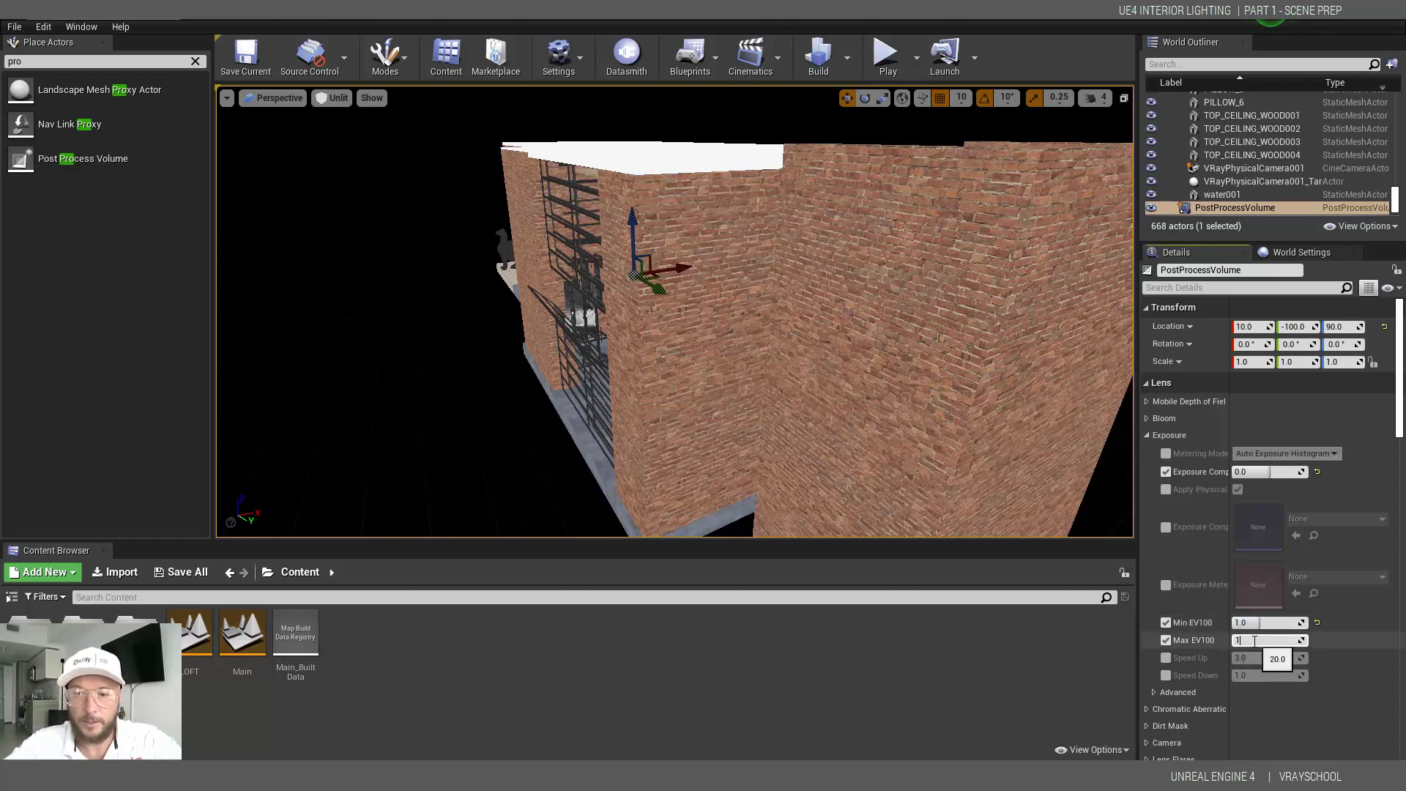
key("Return")
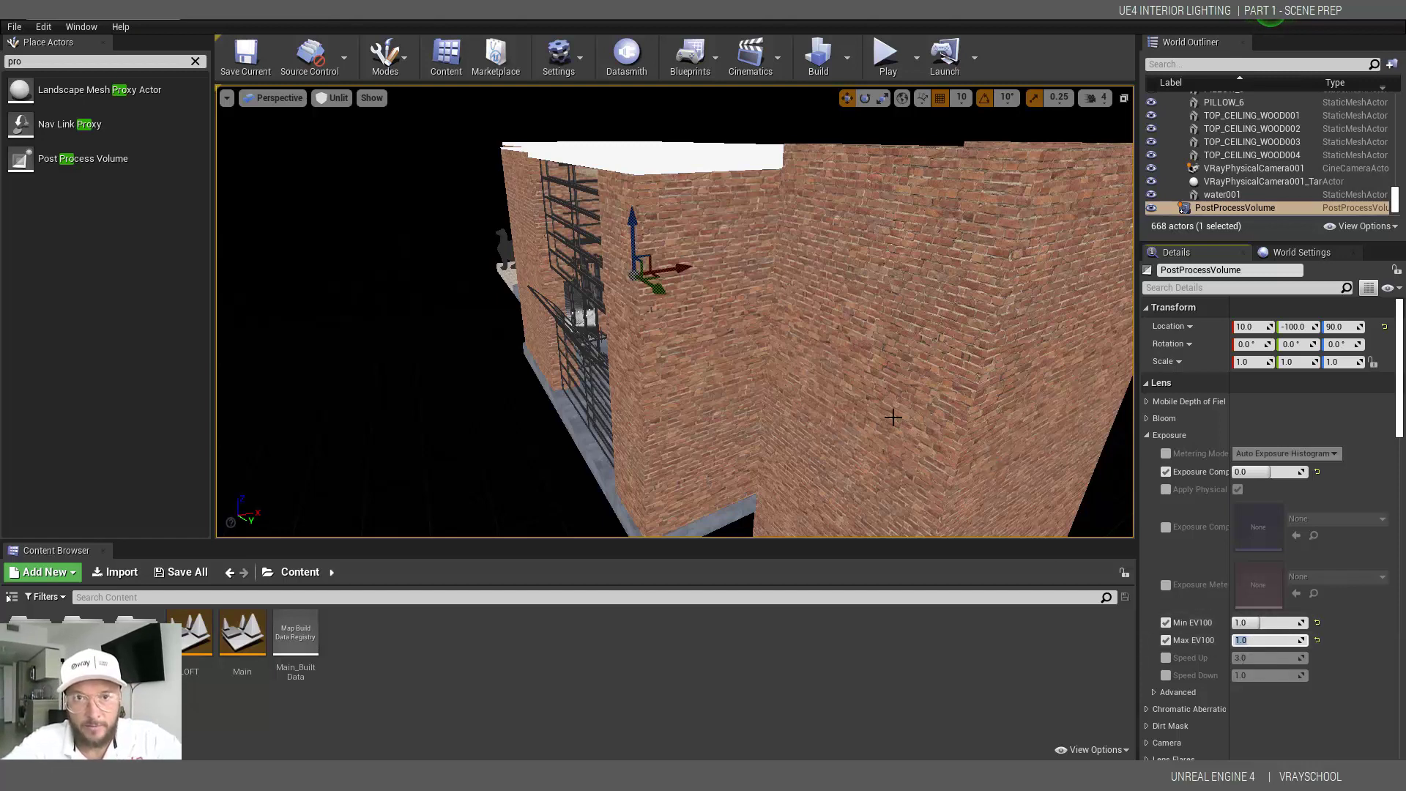
Override the post process volume's film settings with slope 0.6, toe 0.5 and shoulder 0.25.
left_click(516, 368)
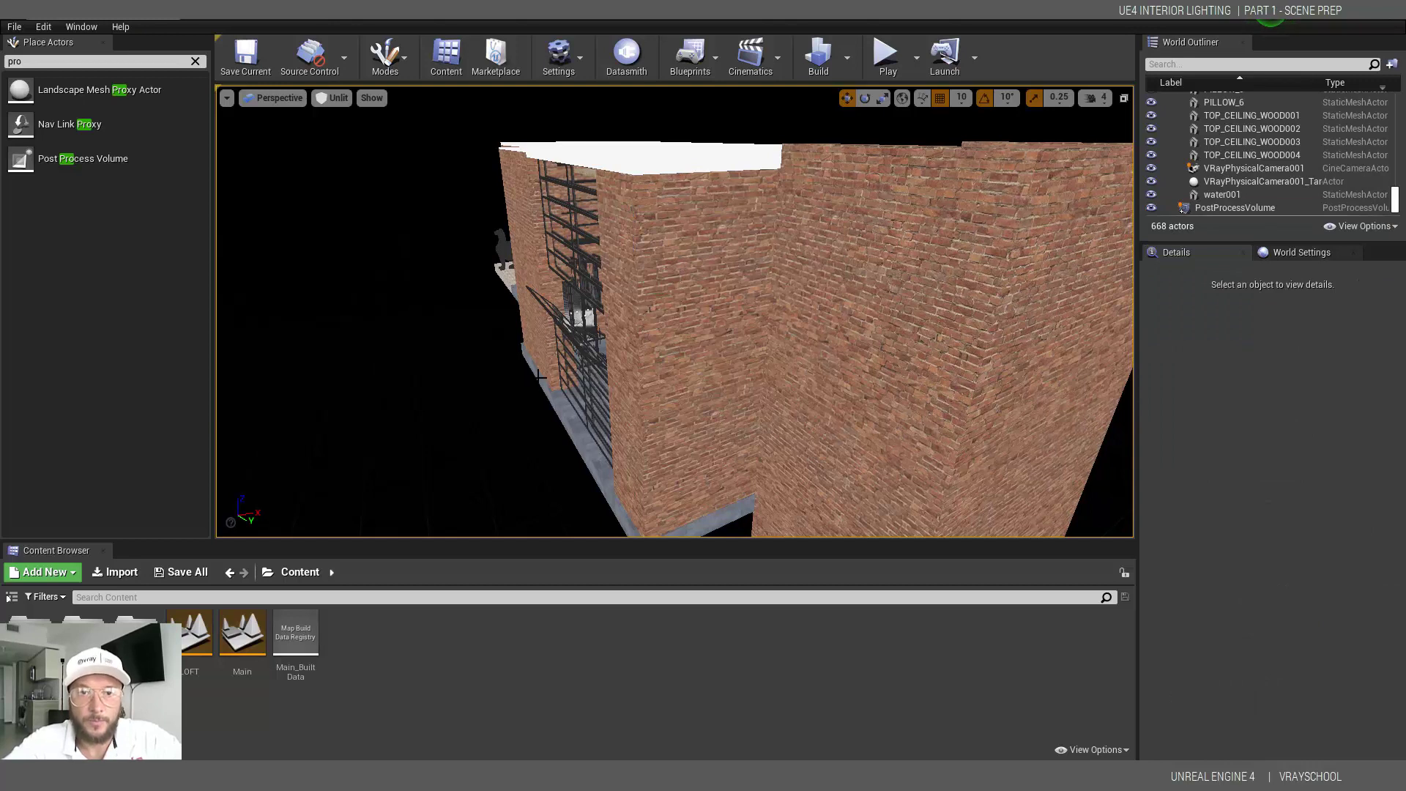
middle_click_drag(637, 383, 498, 375)
scroll(408, 360, "down", 6)
right_click_drag(695, 399, 732, 400)
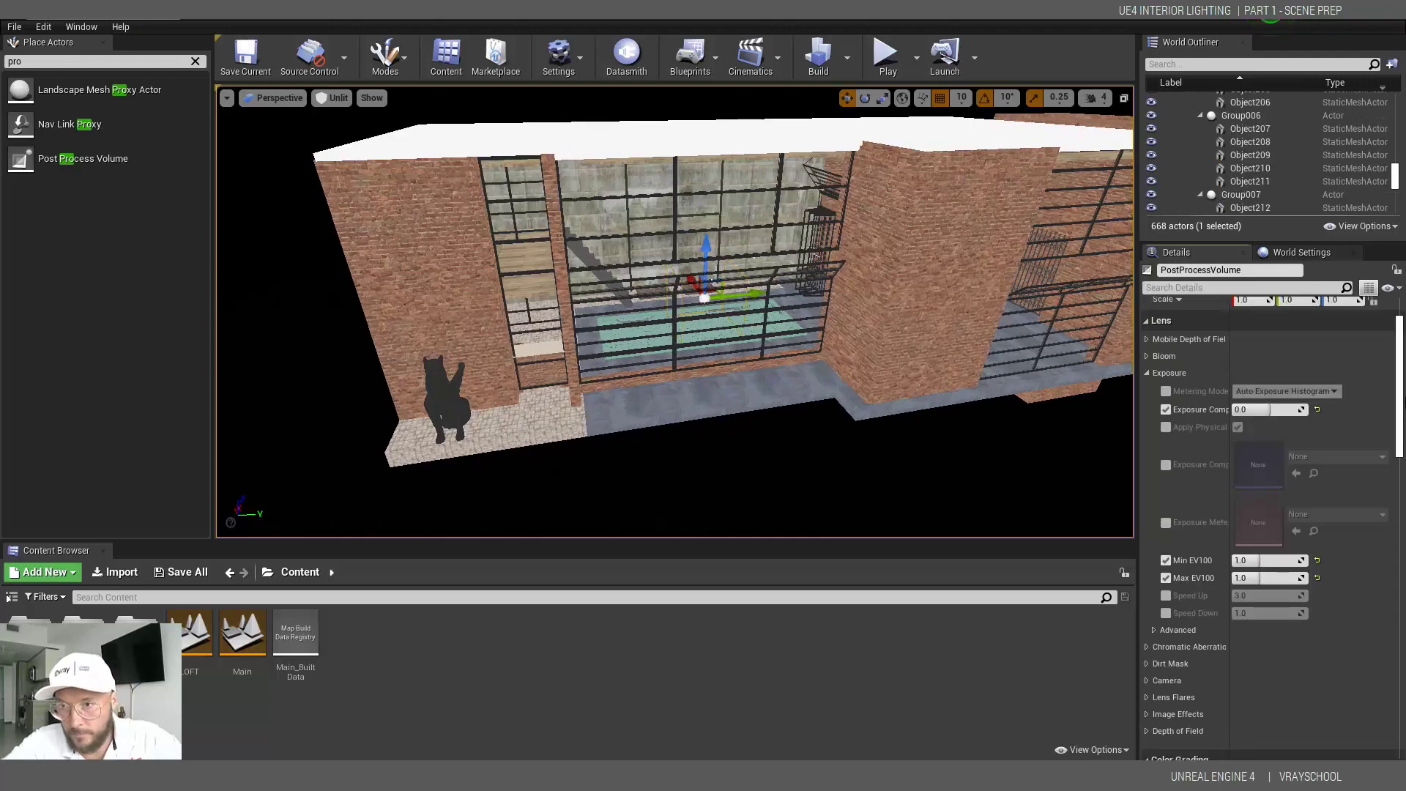
scroll(1273, 529, "down", 8)
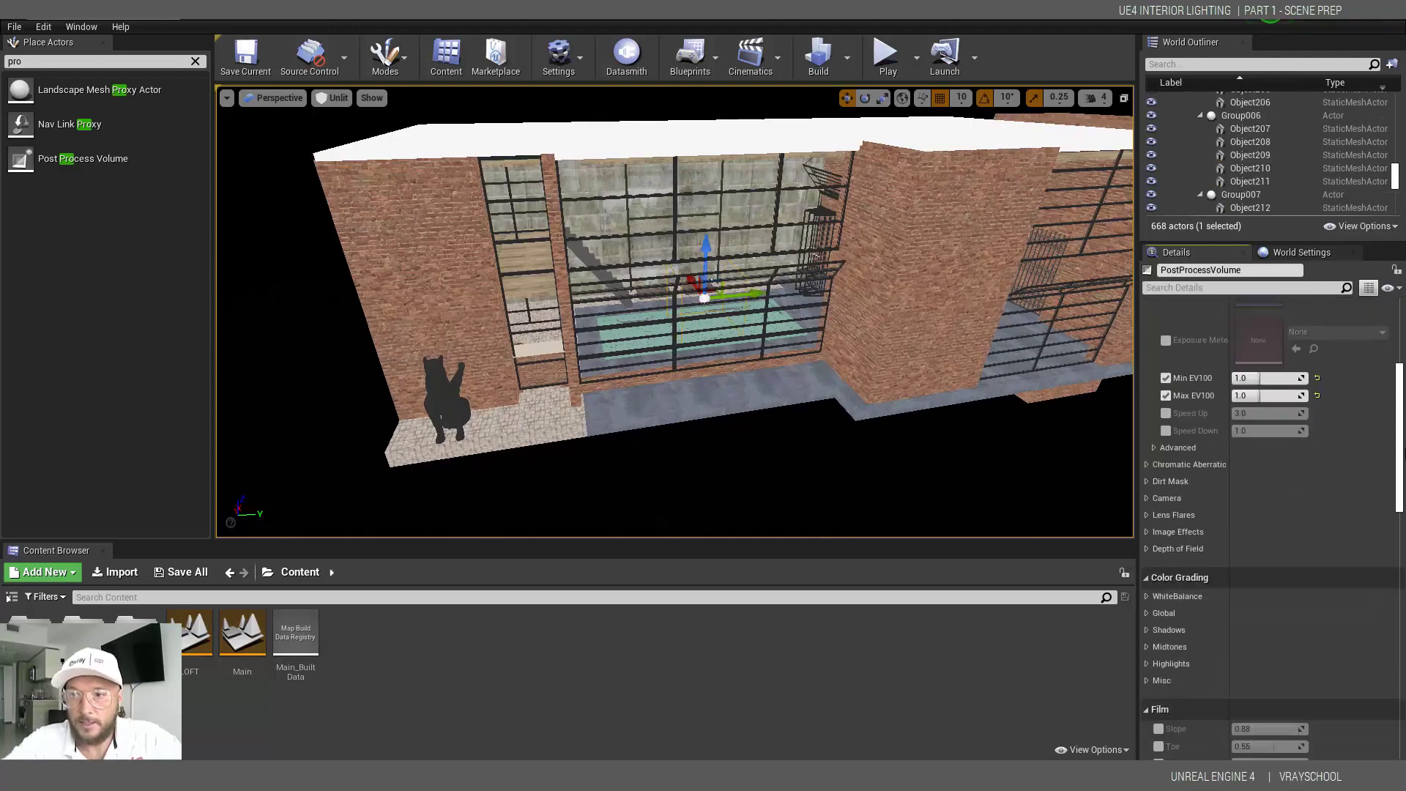
scroll(1249, 520, "down", 4)
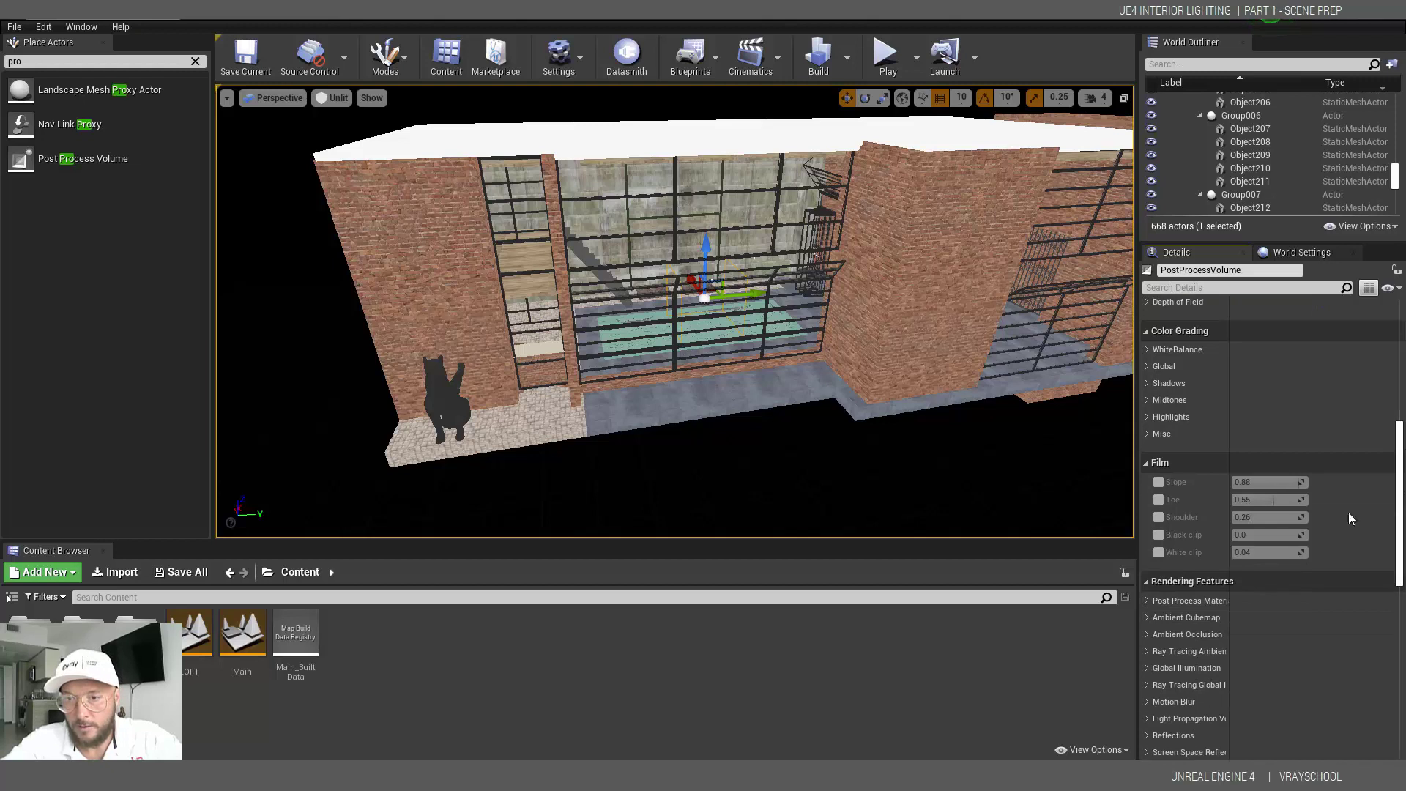
left_click(1161, 483)
left_click(1158, 500)
left_click(1158, 517)
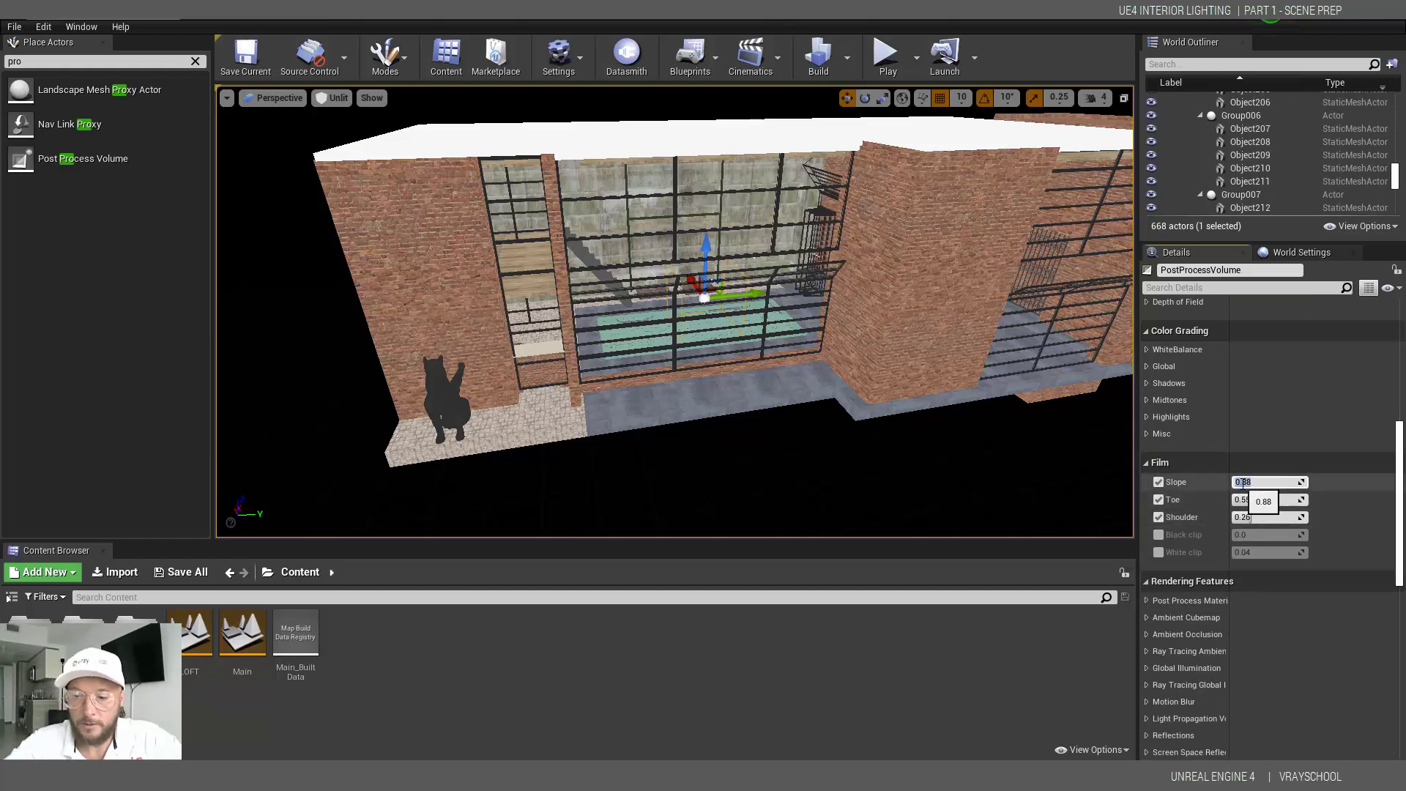
left_click(1278, 481)
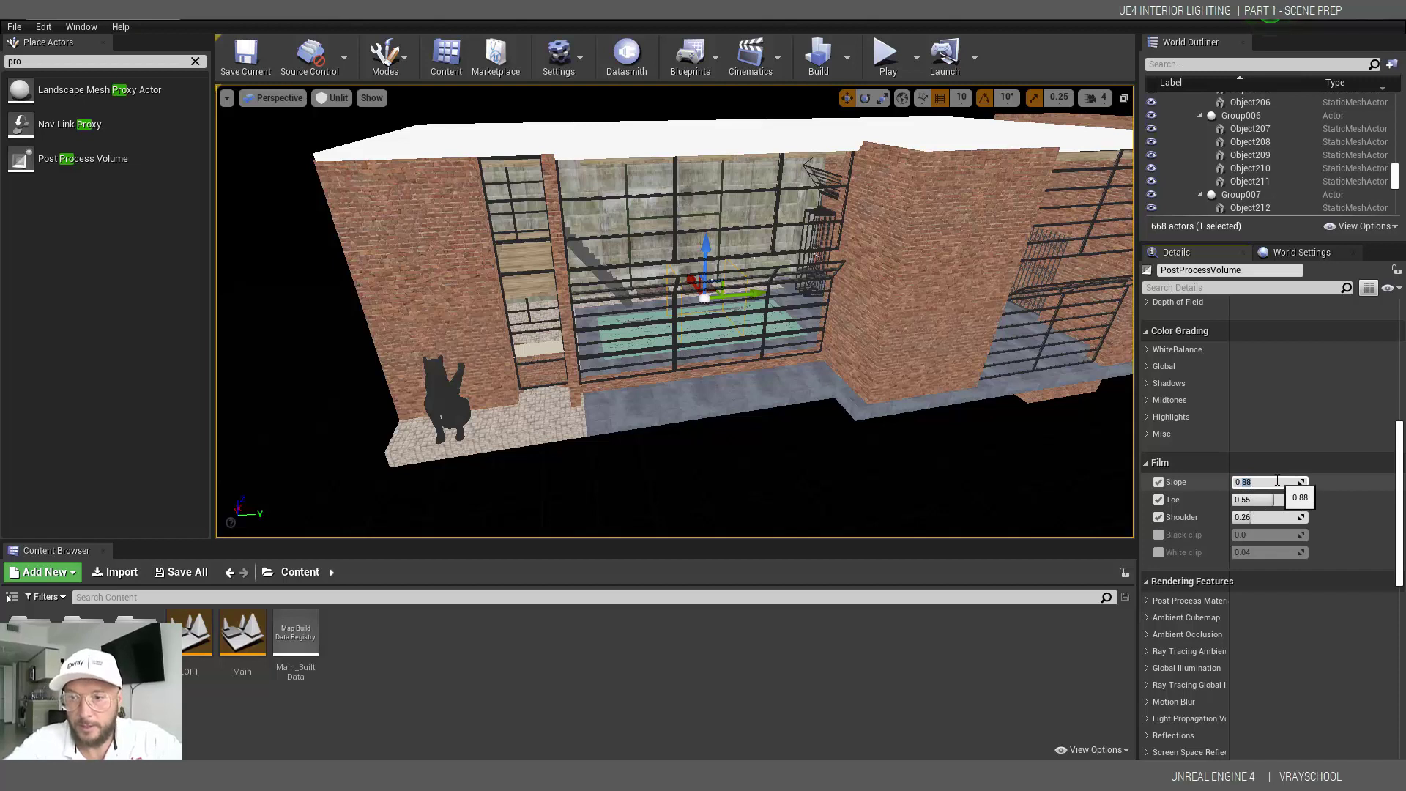
left_click(1266, 498)
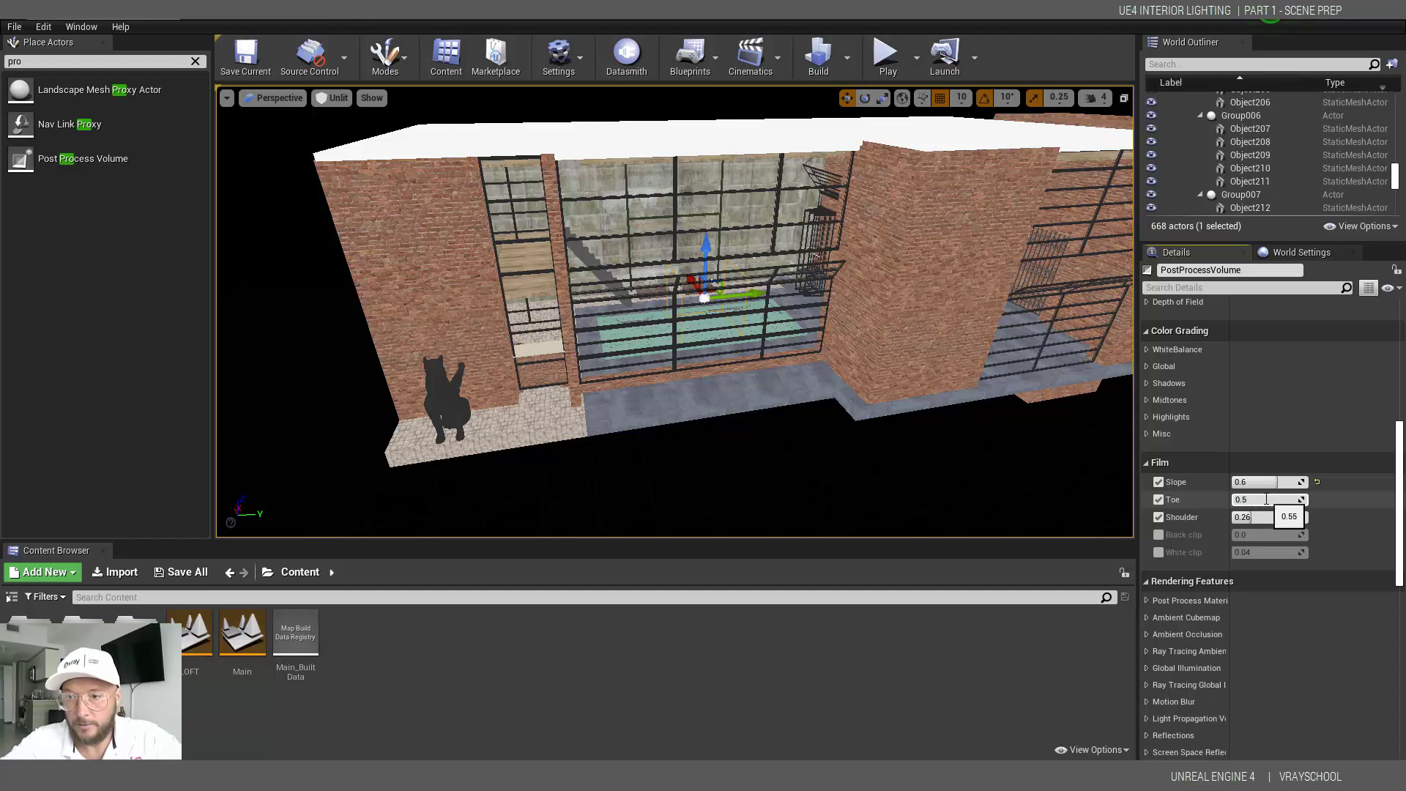
type("0.5")
left_click(1273, 518)
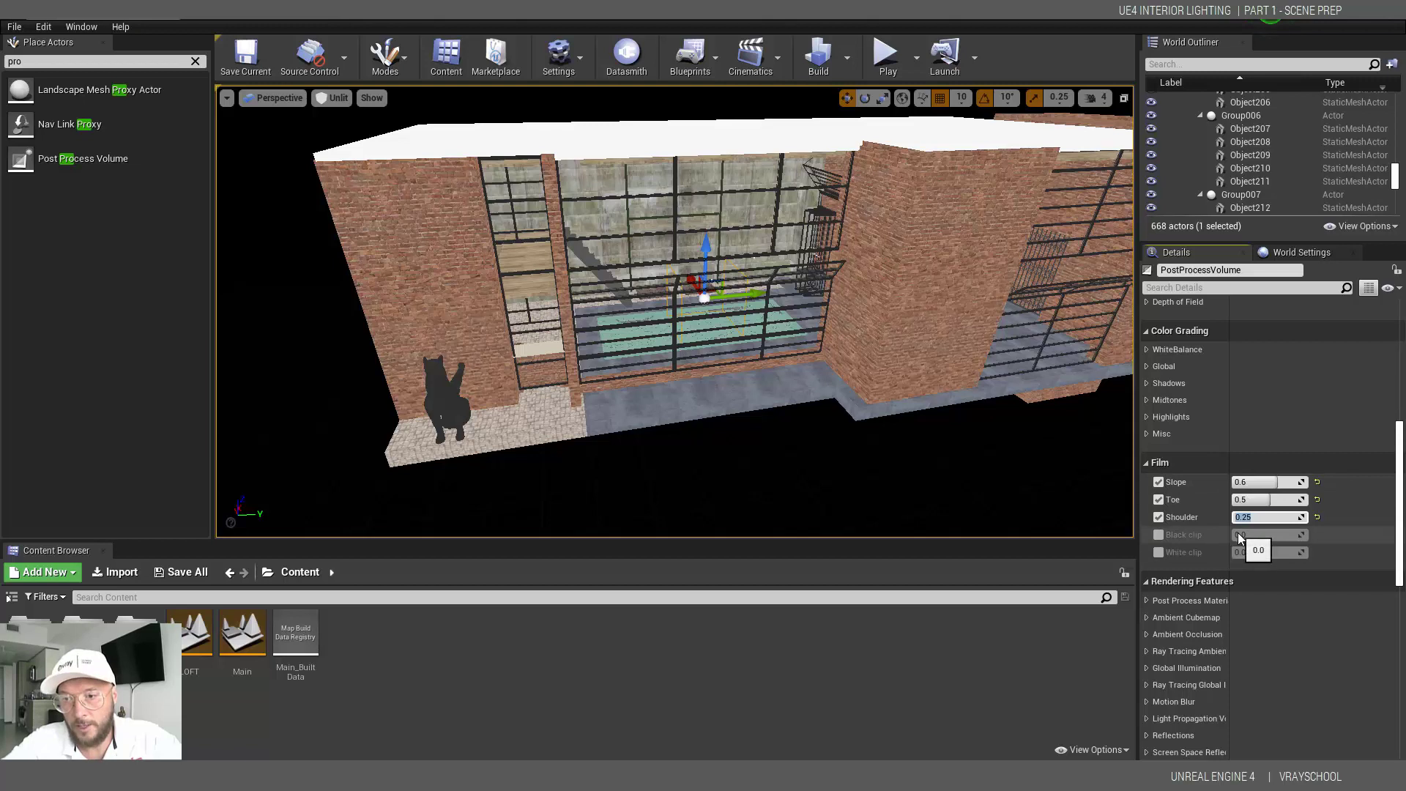
Override the post process volume's ambient occlusion with an intensity of 0.1 and a radius of 15.
left_click_drag(1400, 539, 1368, 564)
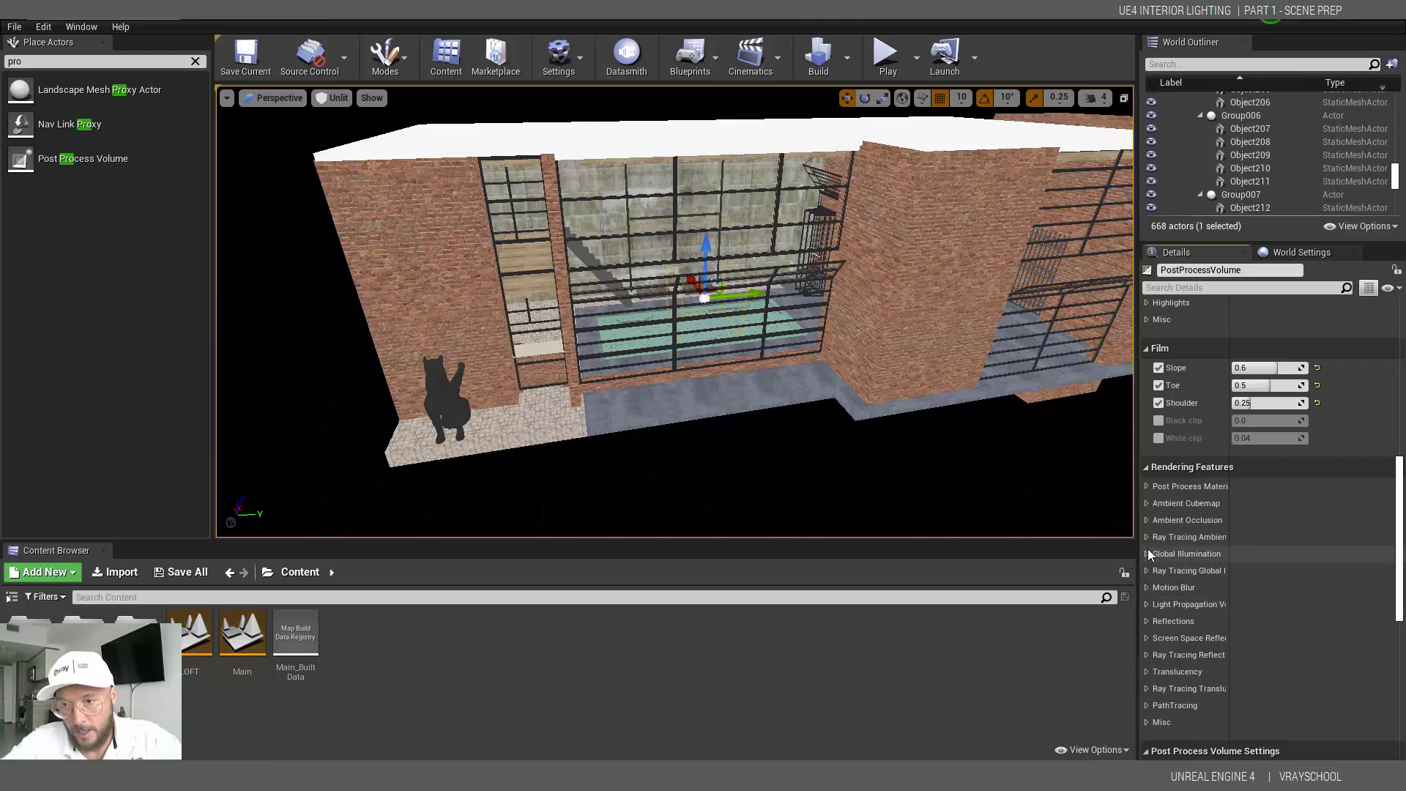
left_click(1145, 520)
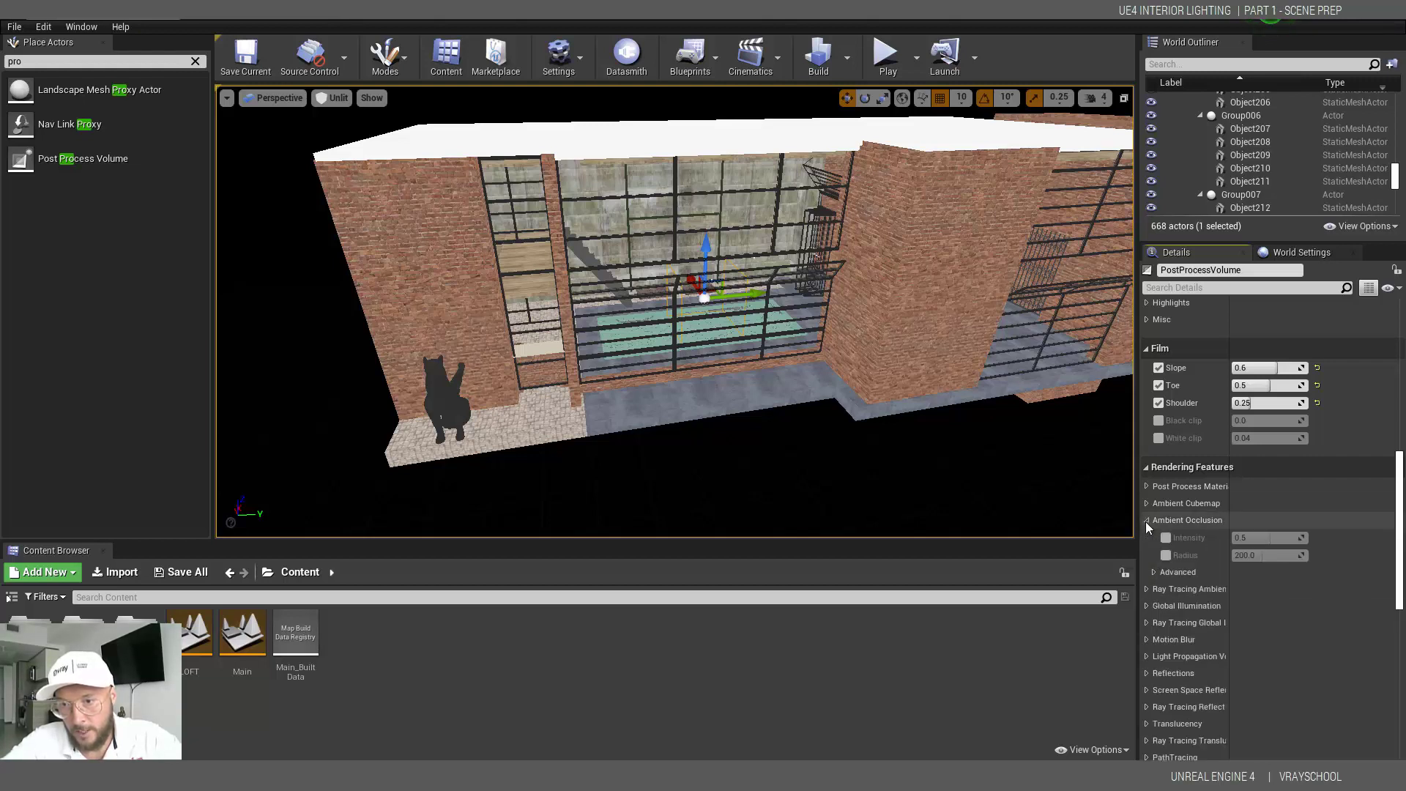
left_click(1165, 537)
left_click(1165, 555)
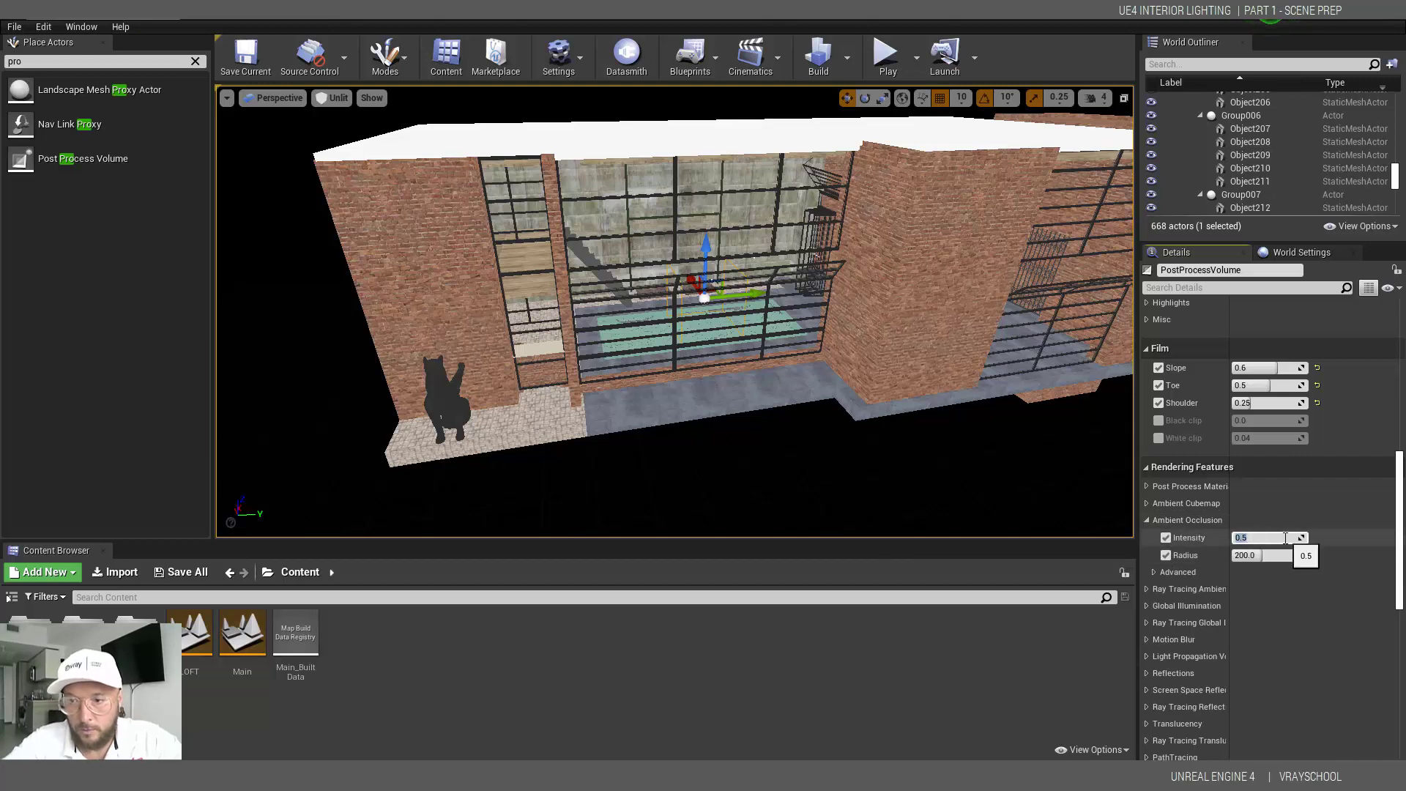
left_click(1261, 554)
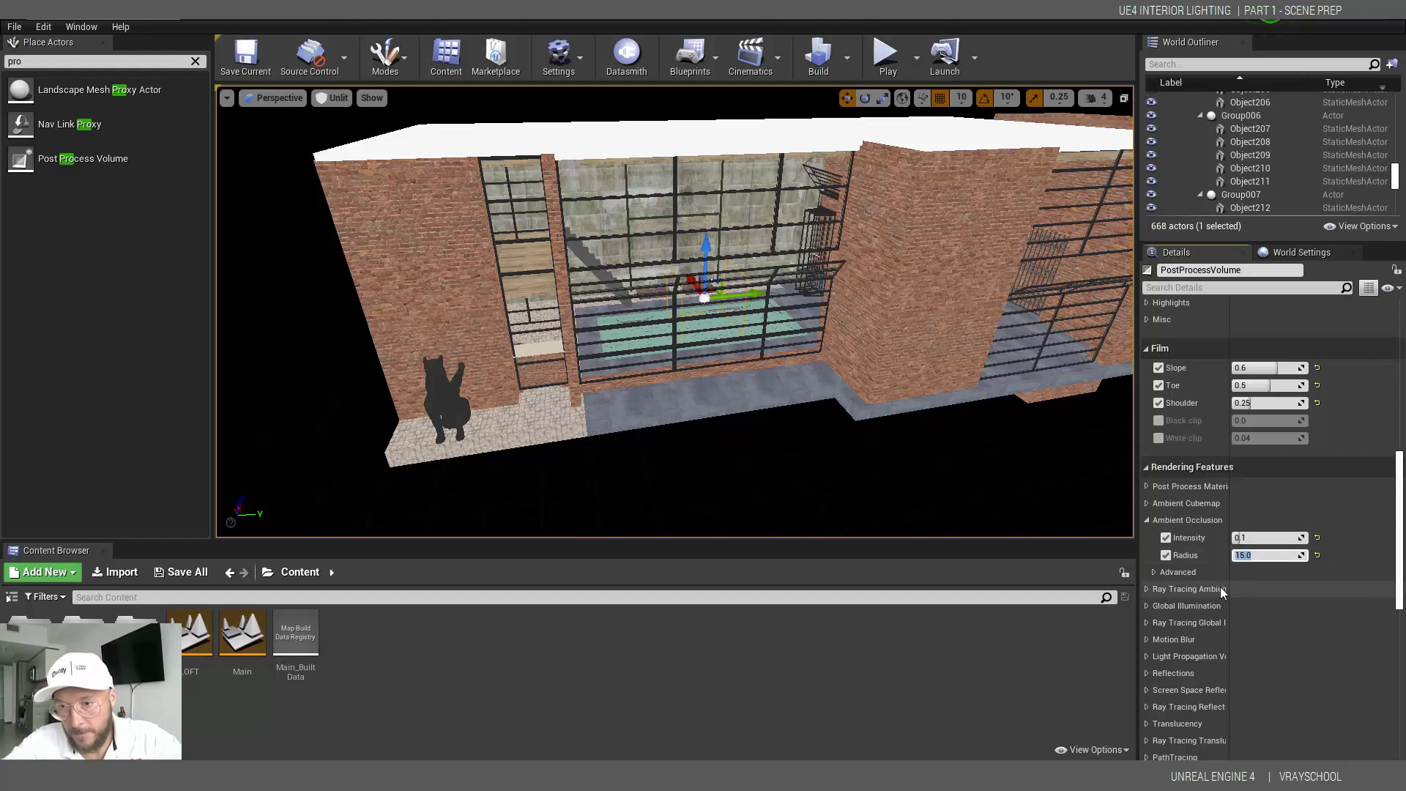
left_click_drag(1397, 565, 1392, 660)
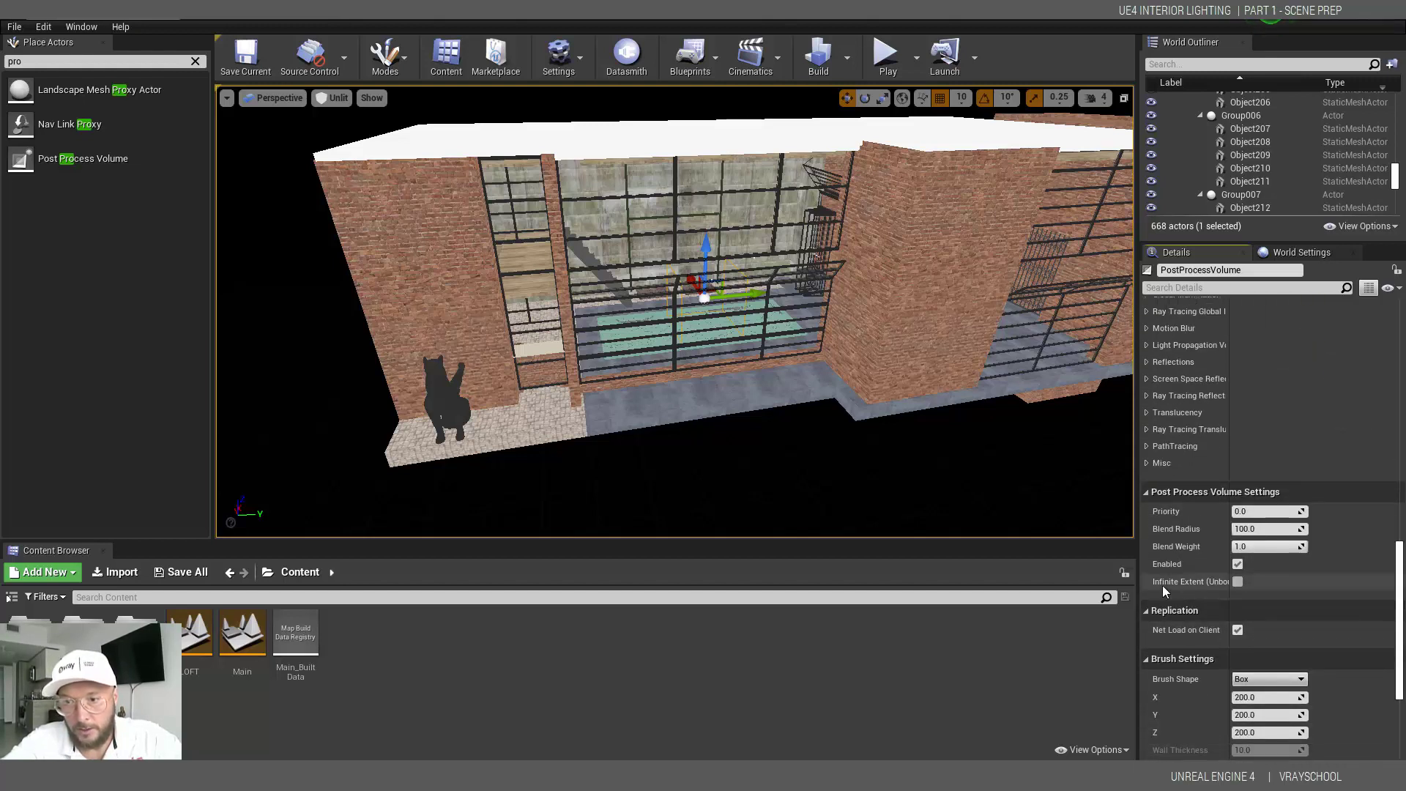
Enable Infinite Extent (Unbound) for the post process volume and check its remaining settings.
left_click(1237, 582)
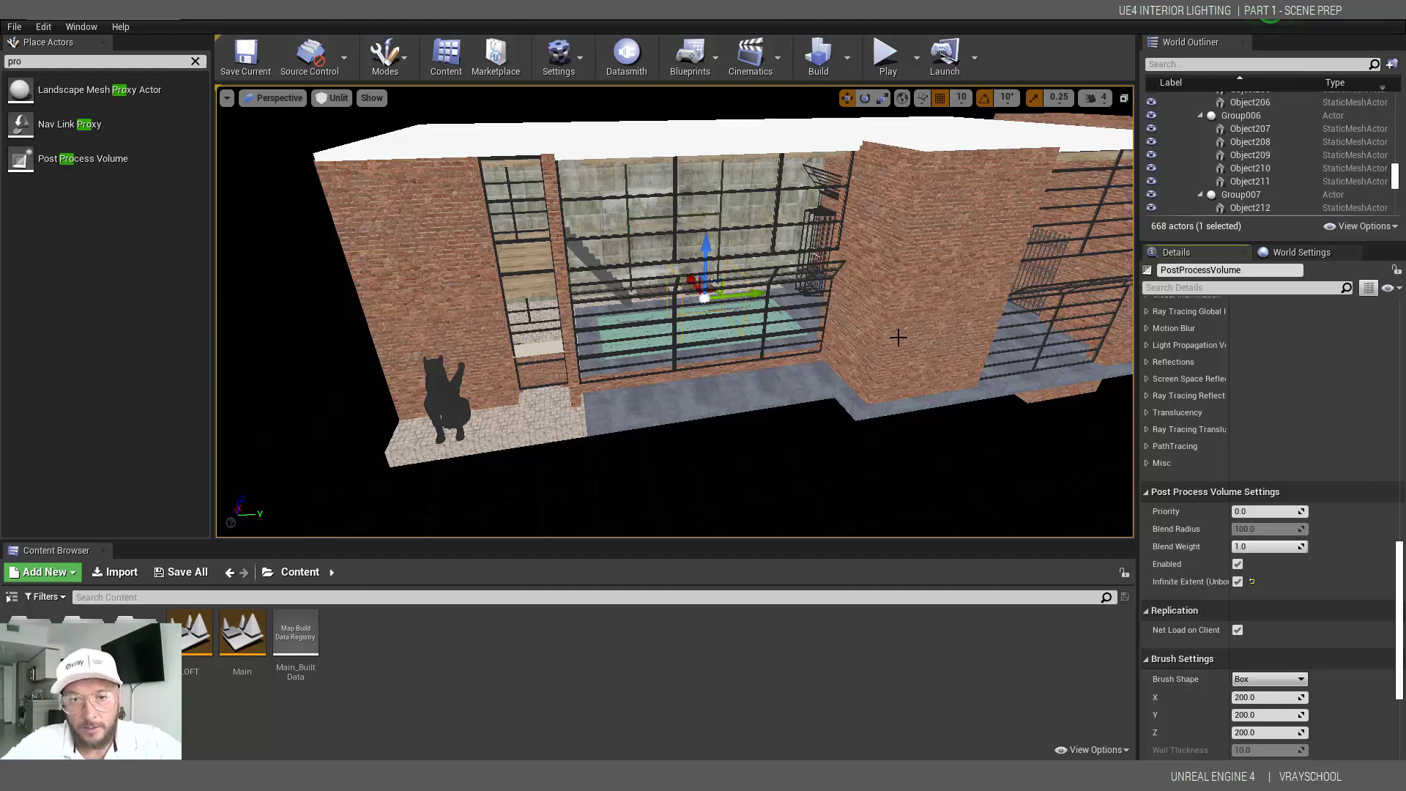
scroll(1403, 626, "down", 3)
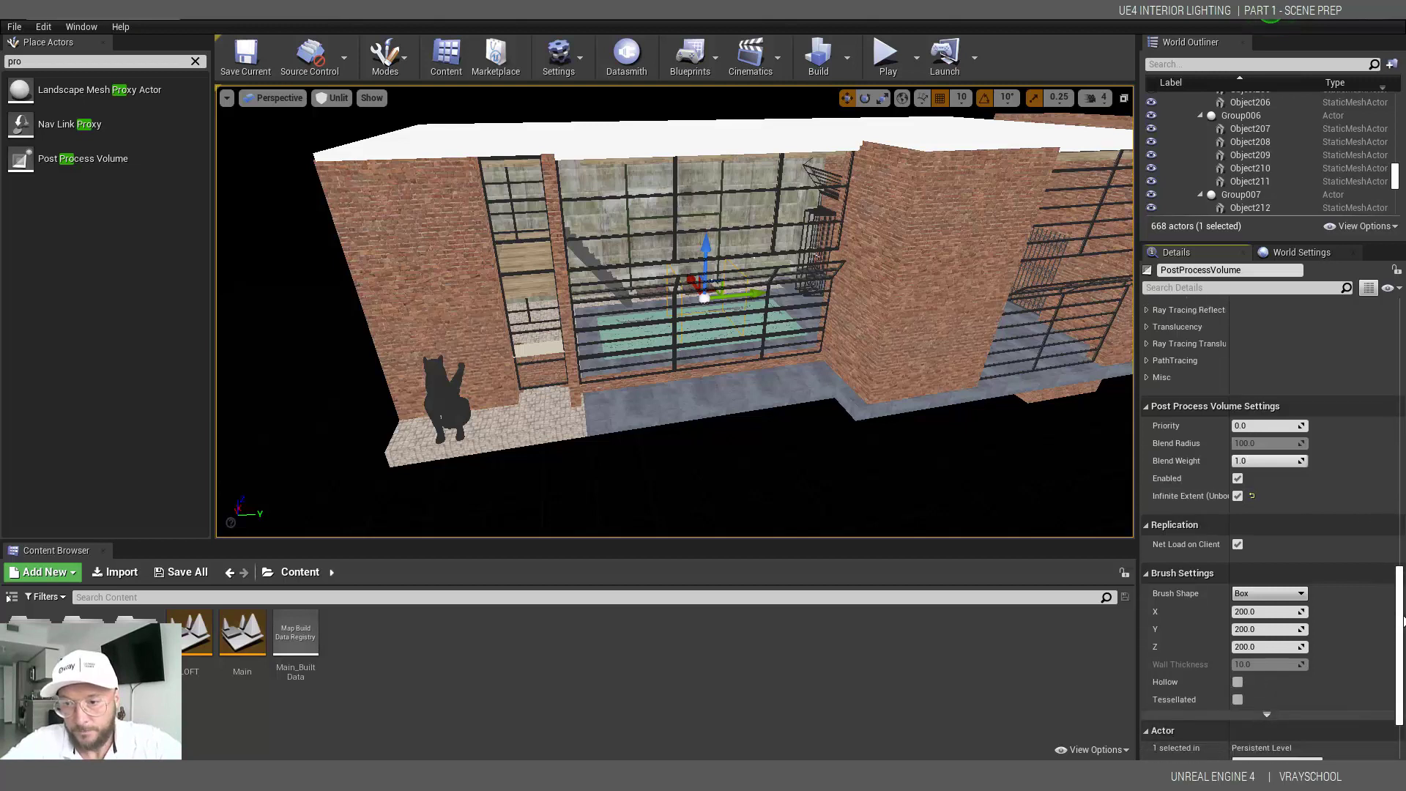
scroll(1403, 626, "down", 3)
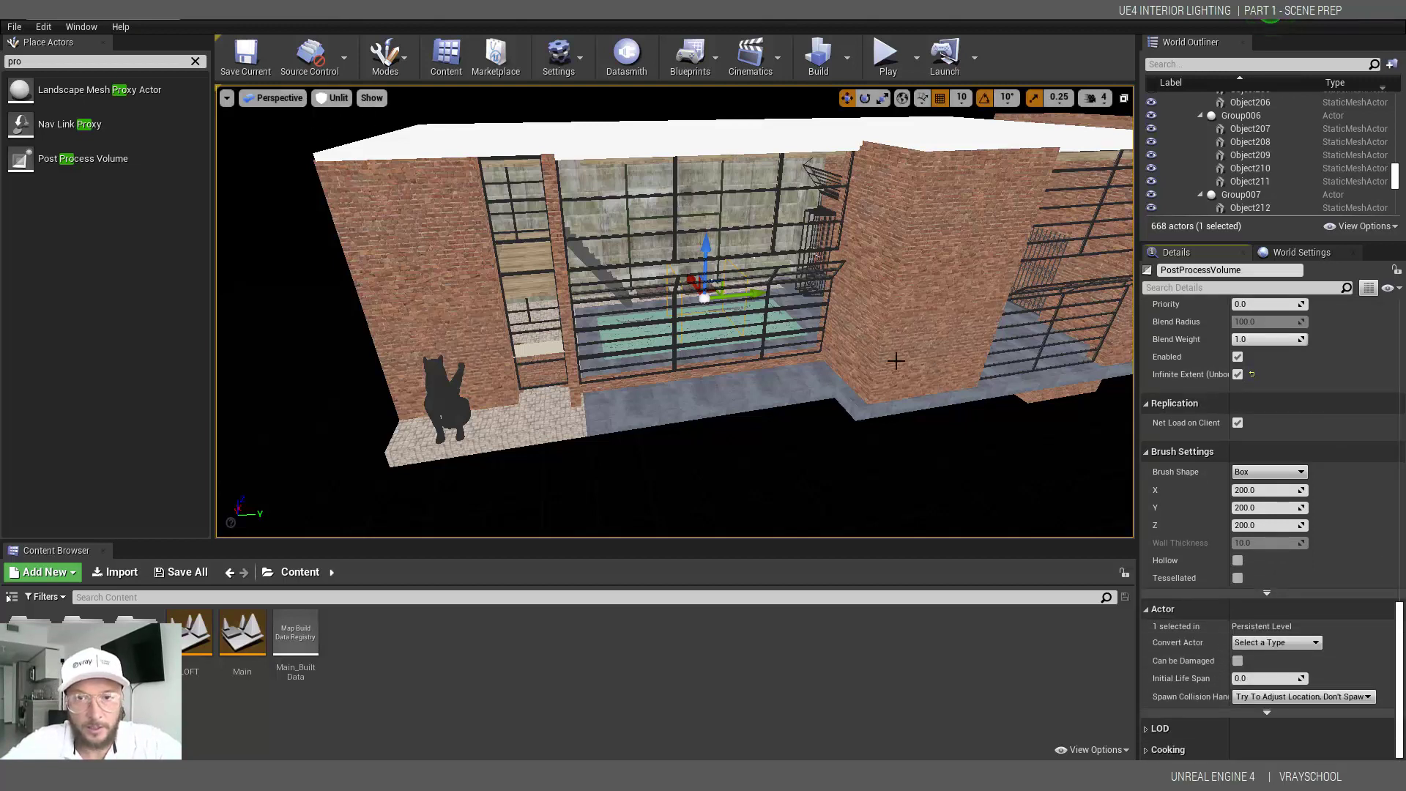
left_click_drag(440, 417, 498, 425, "alt")
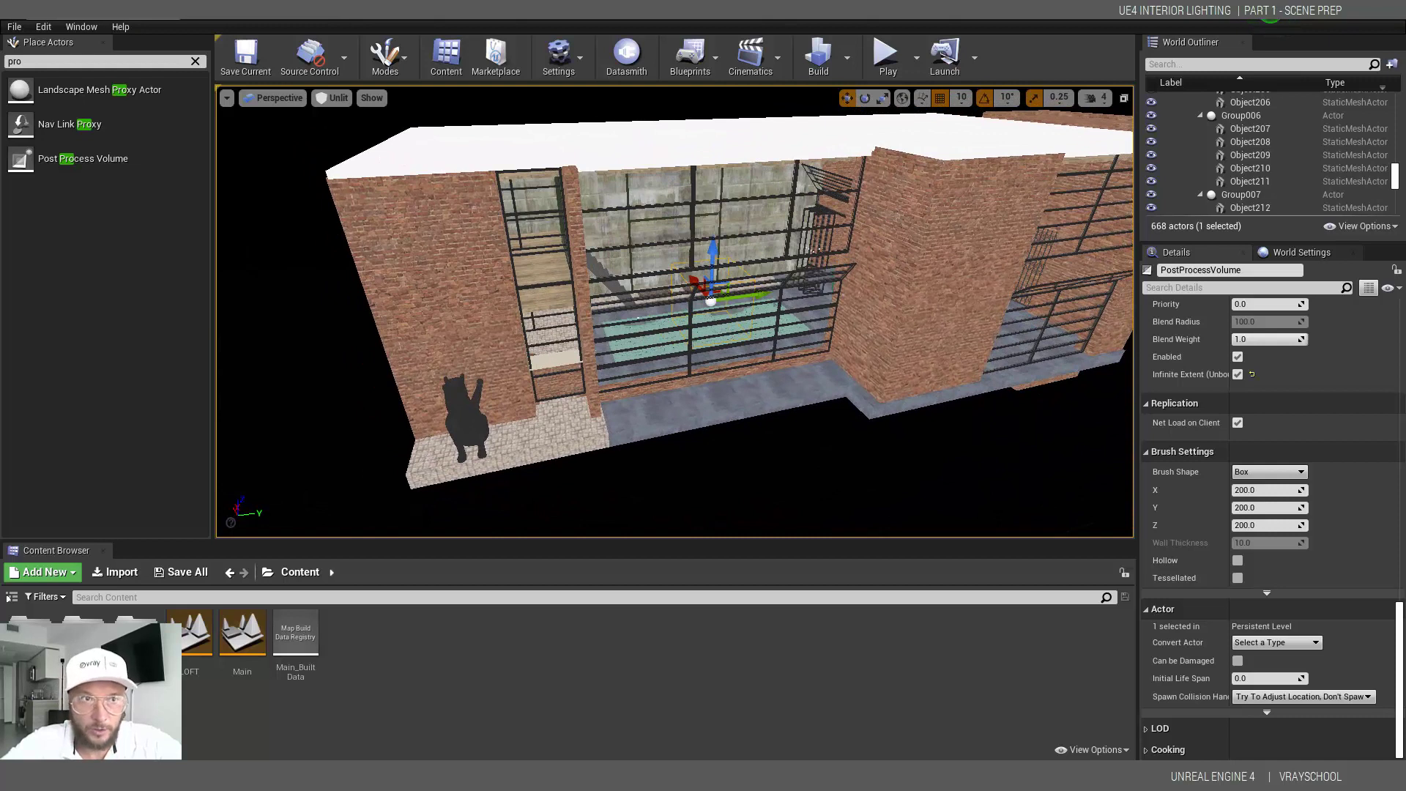
Place a Lightmass Importance Volume beside the loft and move it along X to -80.
left_click(195, 62)
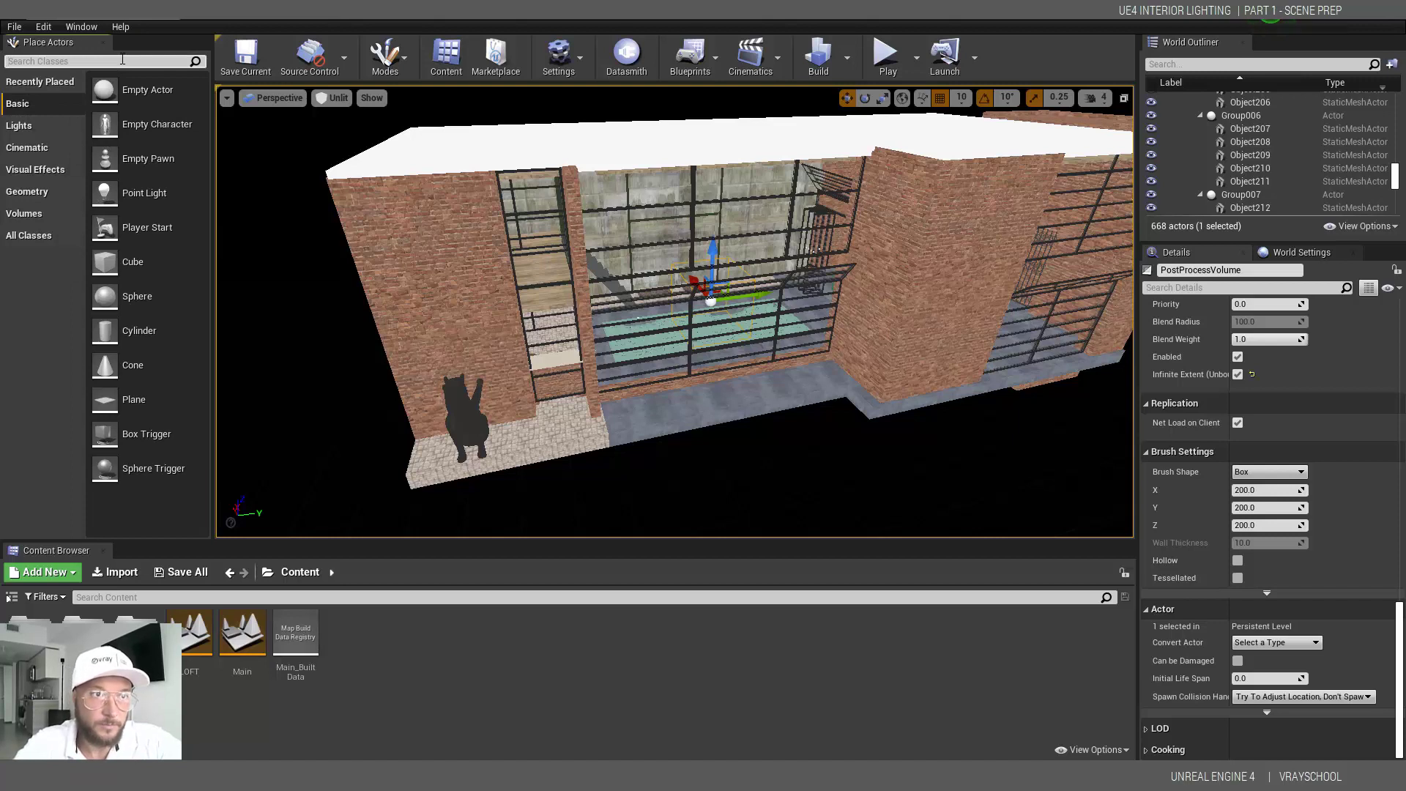
left_click(123, 61)
type("imp")
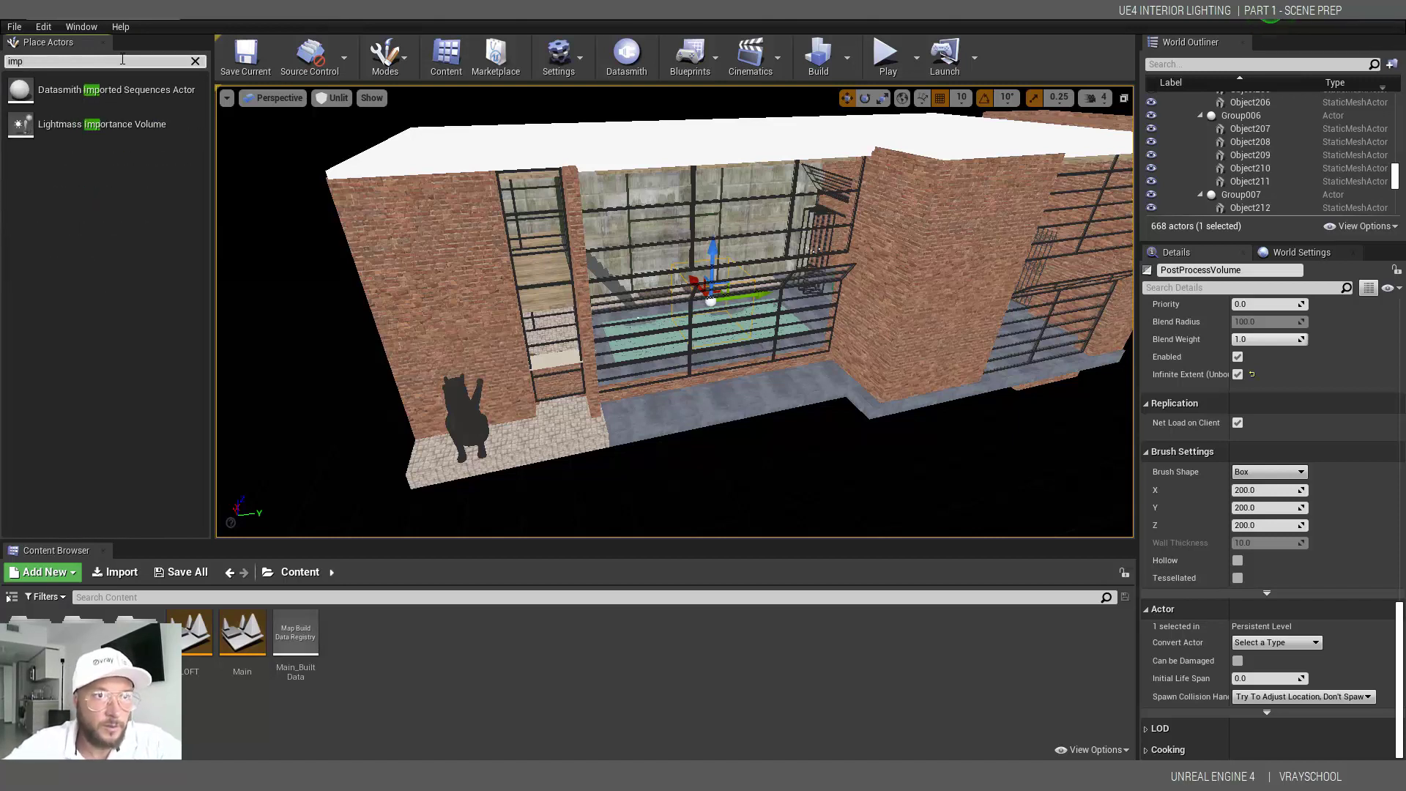
left_click_drag(110, 126, 686, 368)
key("f")
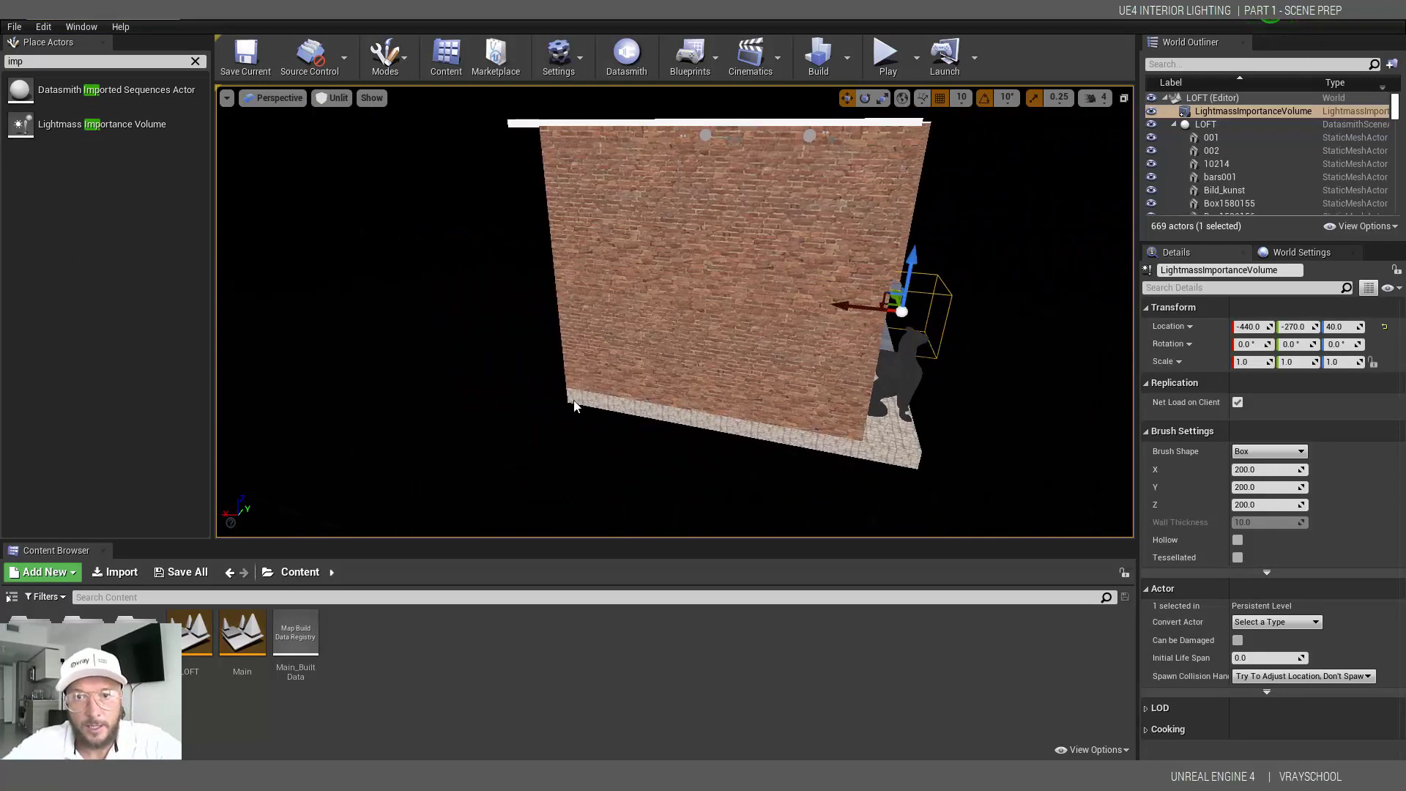
left_click_drag(863, 306, 674, 308)
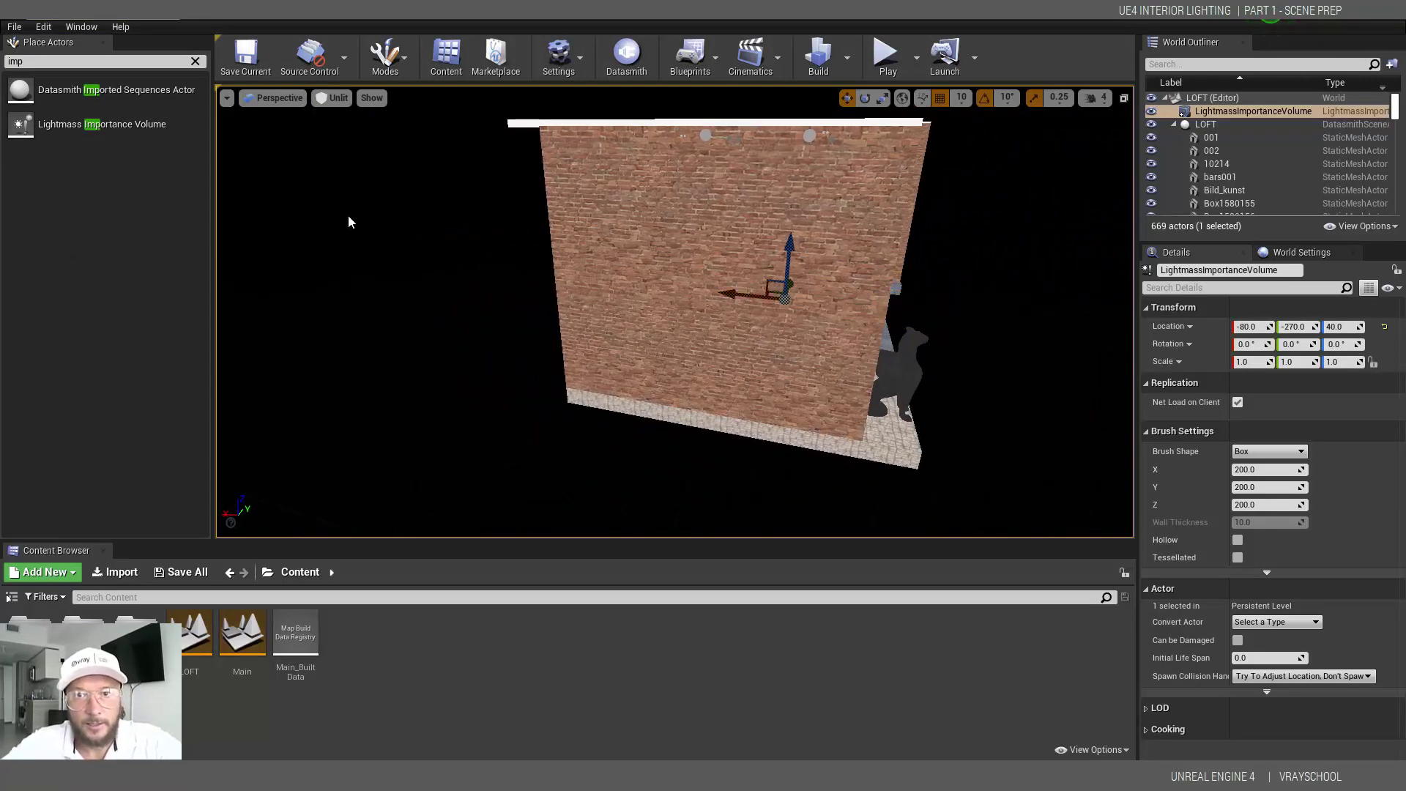
Scale the Lightmass Importance Volume to about 3.5 in X, 12.75 in Y and 6 in Z.
left_click(884, 99)
left_click_drag(891, 330, 111, 221, "alt")
left_click_drag(622, 257, 577, 395)
left_click_drag(725, 301, 554, 291)
left_click_drag(715, 339, 743, 339, "alt")
right_click_drag(743, 339, 681, 339, "alt")
left_click_drag(743, 339, 585, 334, "alt")
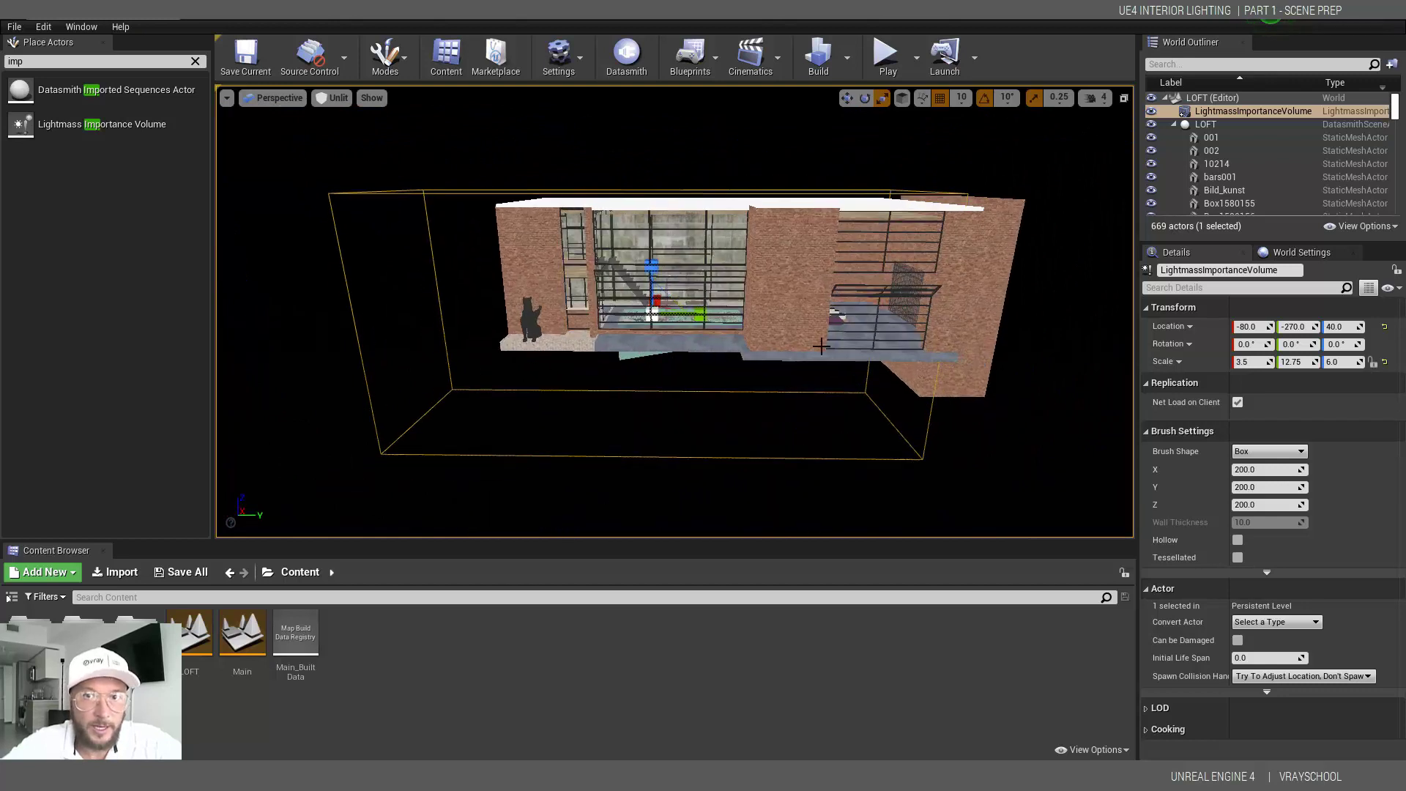
Fit the Lightmass Importance Volume around the whole loft at location 0, 150, 190 with scale 4.75, 12.75, 5.
left_click(846, 98)
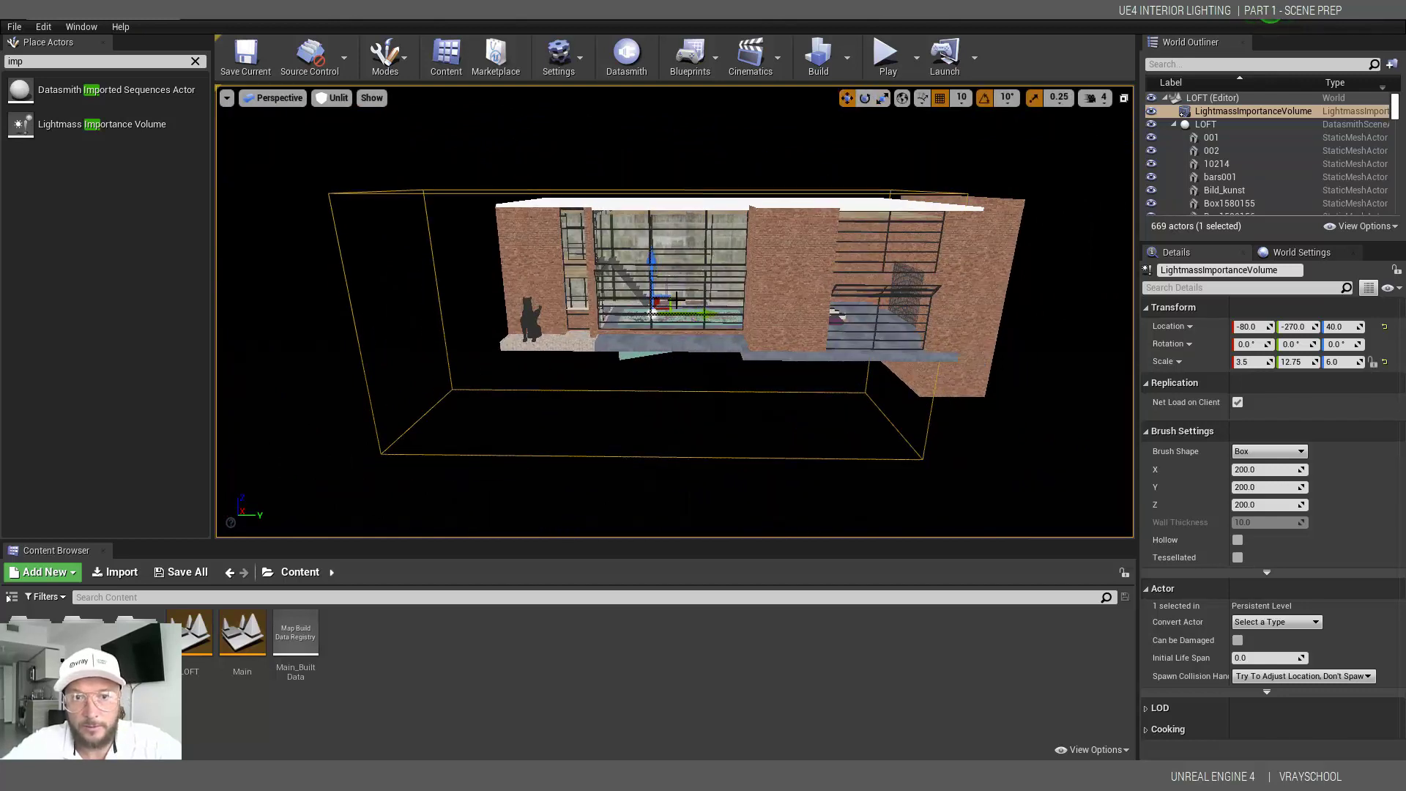
left_click_drag(671, 300, 930, 280)
left_click_drag(780, 258, 666, 257, "alt")
left_click(882, 97)
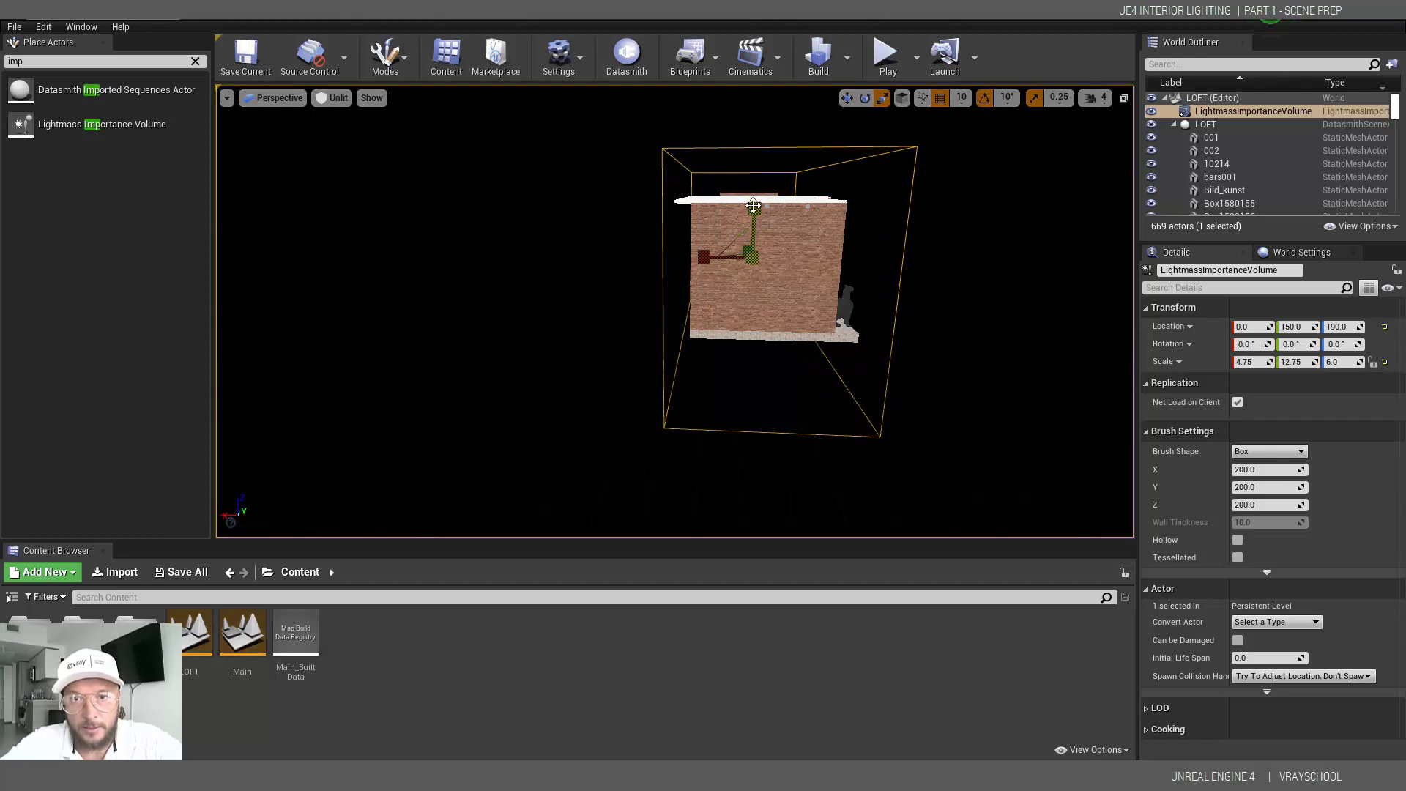
left_click_drag(753, 210, 754, 223)
left_click_drag(611, 248, 908, 330, "alt")
left_click_drag(995, 278, 613, 236, "alt")
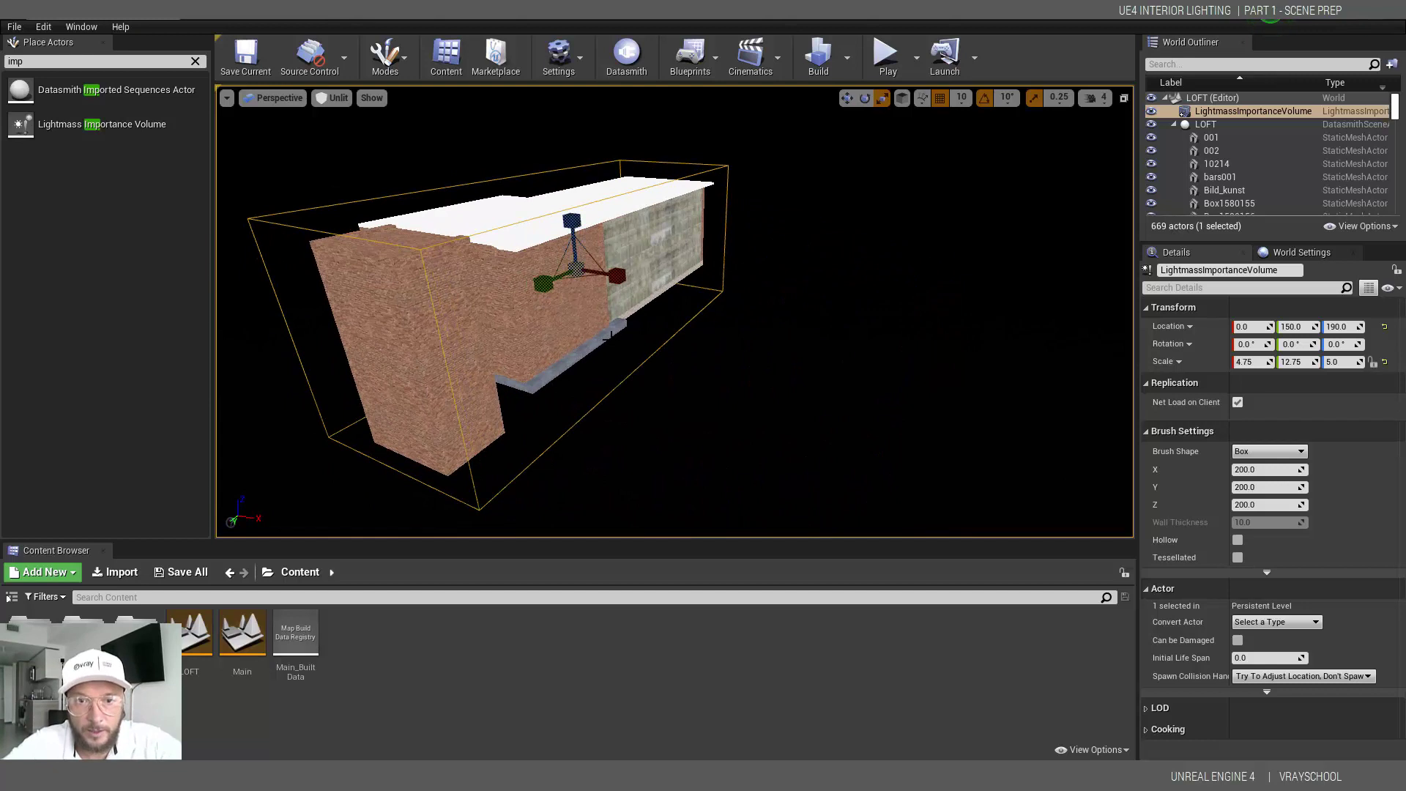
left_click_drag(589, 267, 995, 238, "alt")
left_click_drag(279, 242, 572, 335, "alt")
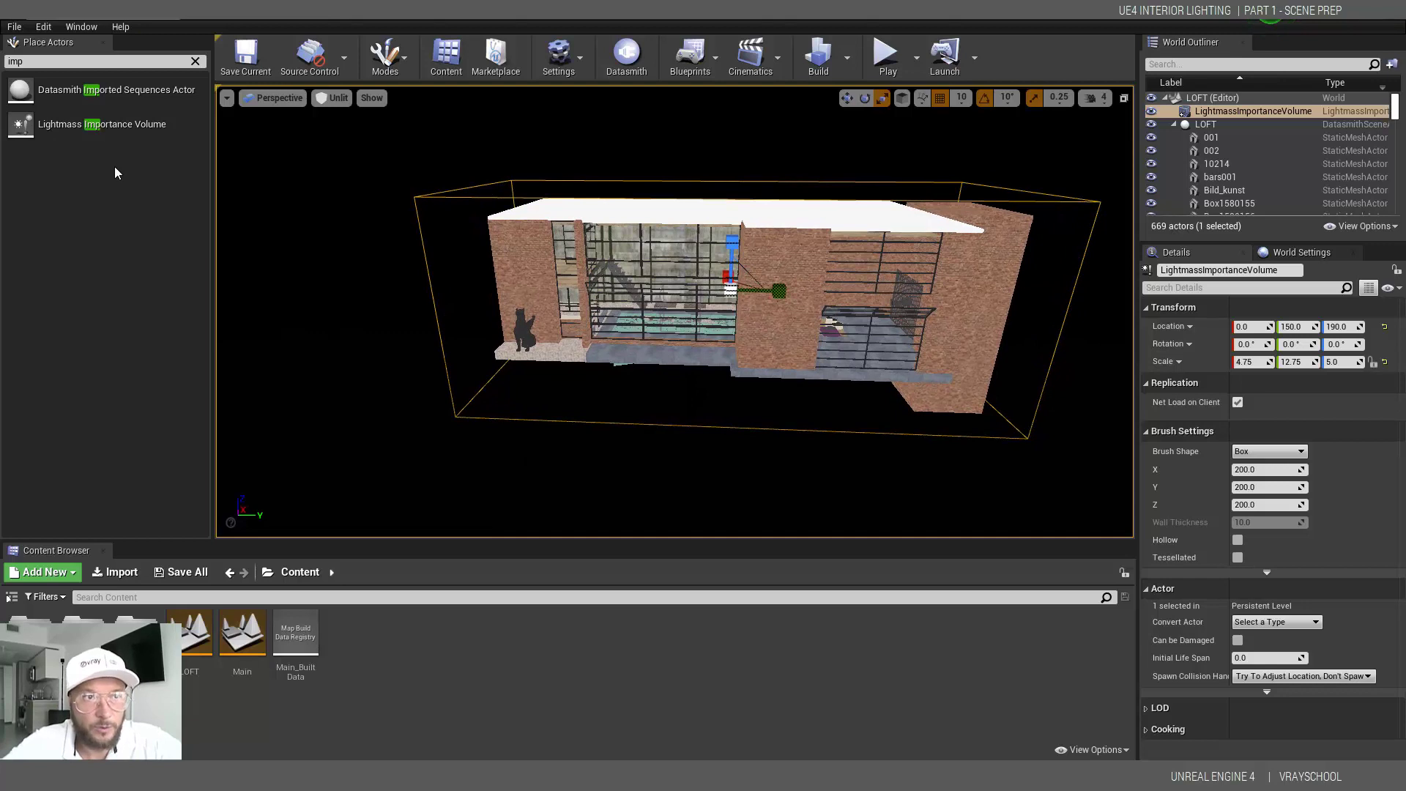
left_click(195, 62)
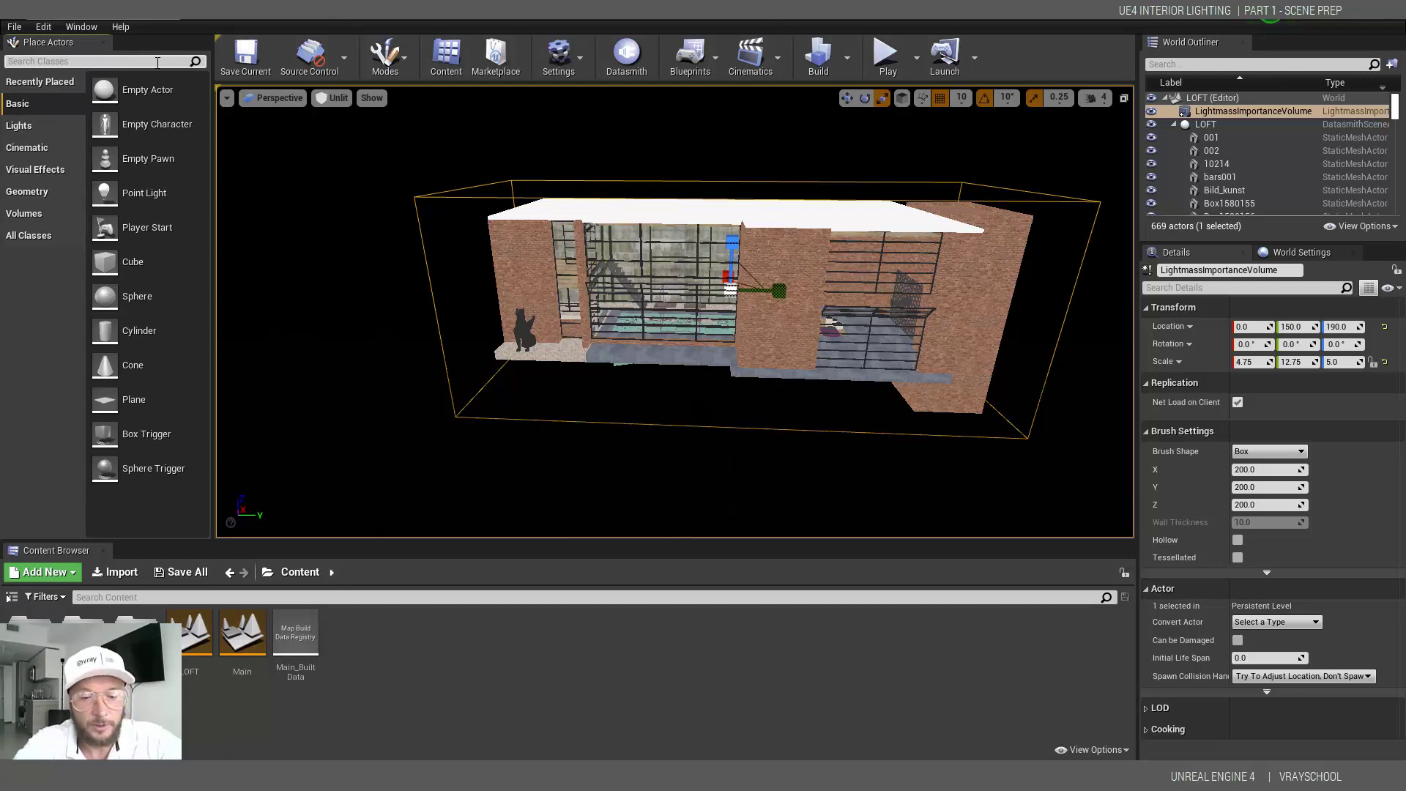
type("sky")
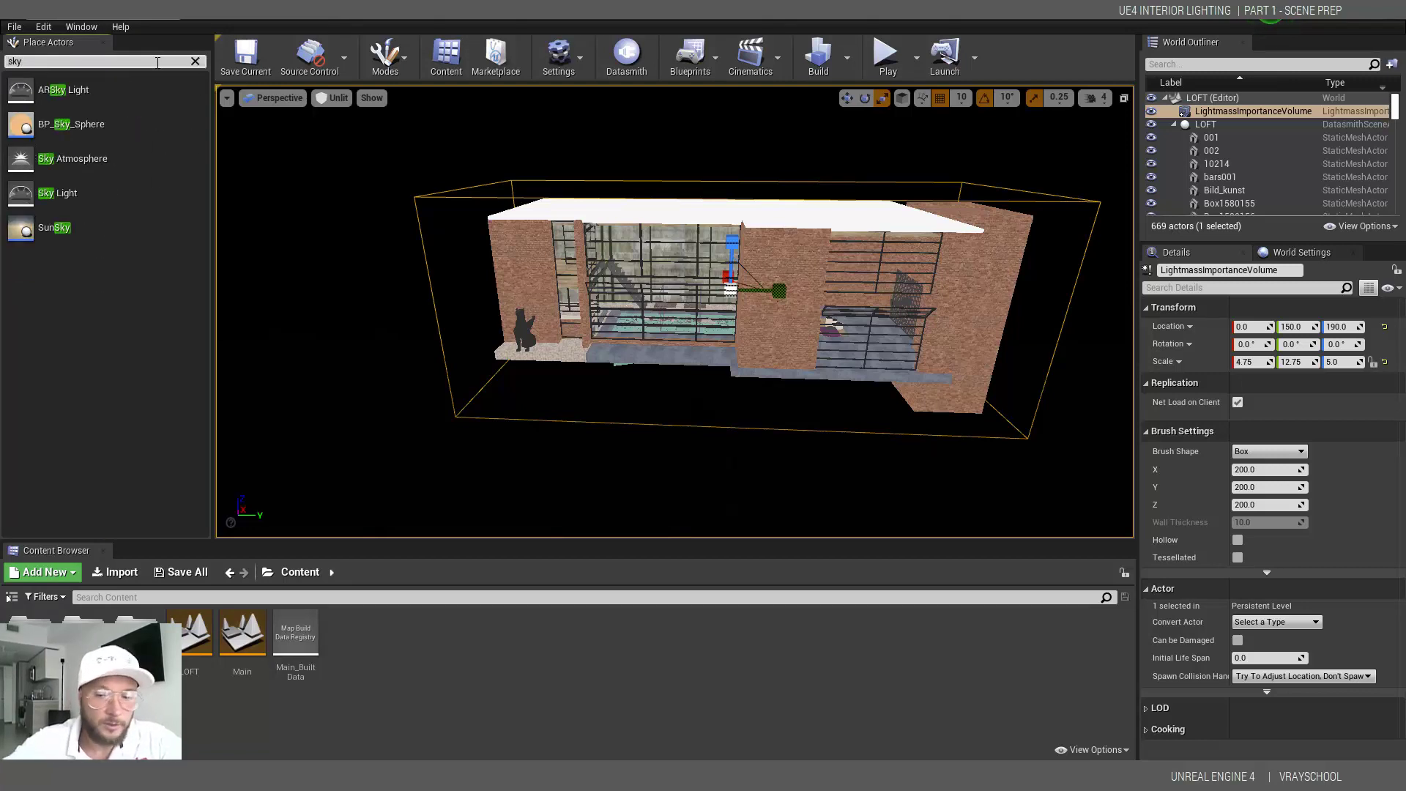
key("BackSpace")
key("BackSpace")
key("BackSpace")
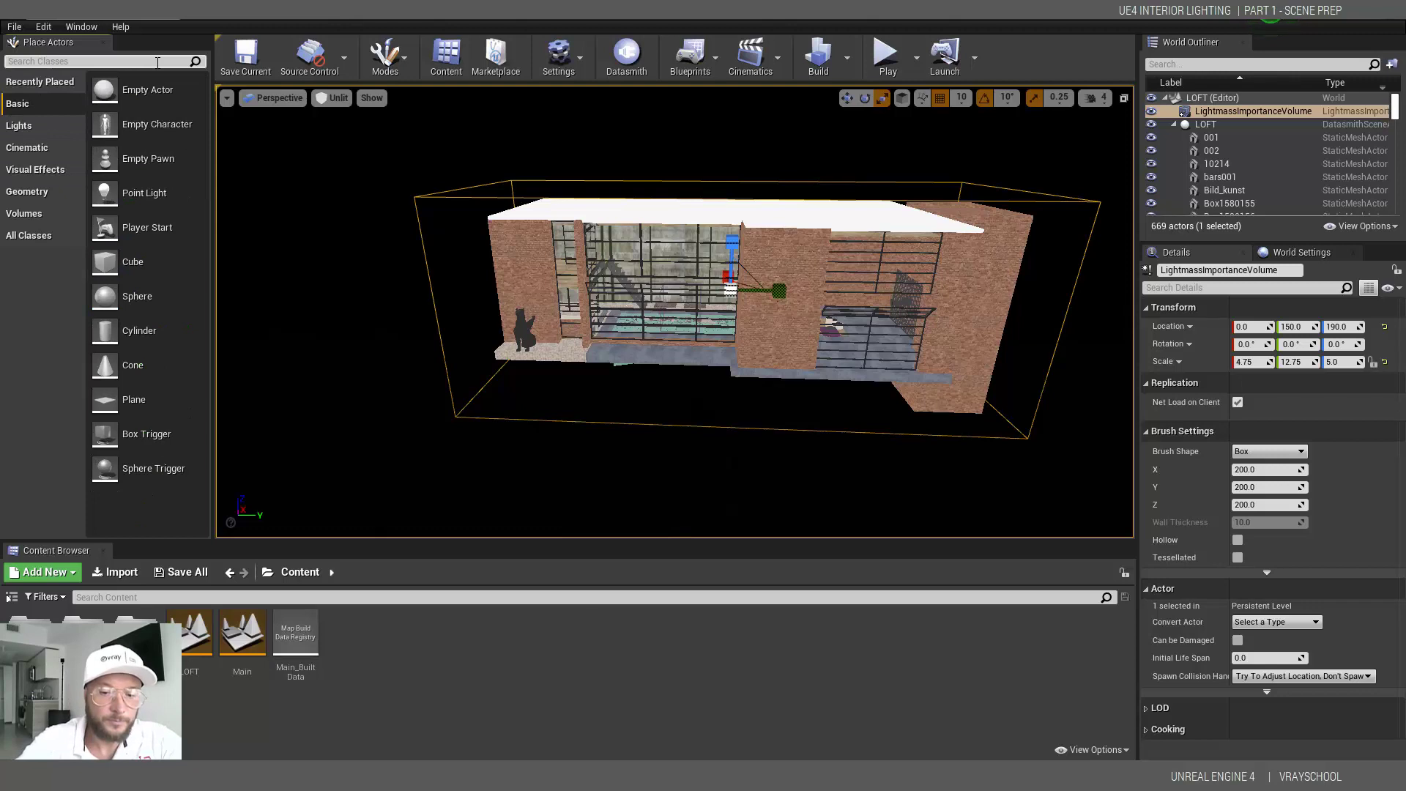
Place a Lightmass Portal at the lower barred window near the loft's far end, at about -470, 700, 90.
type("por")
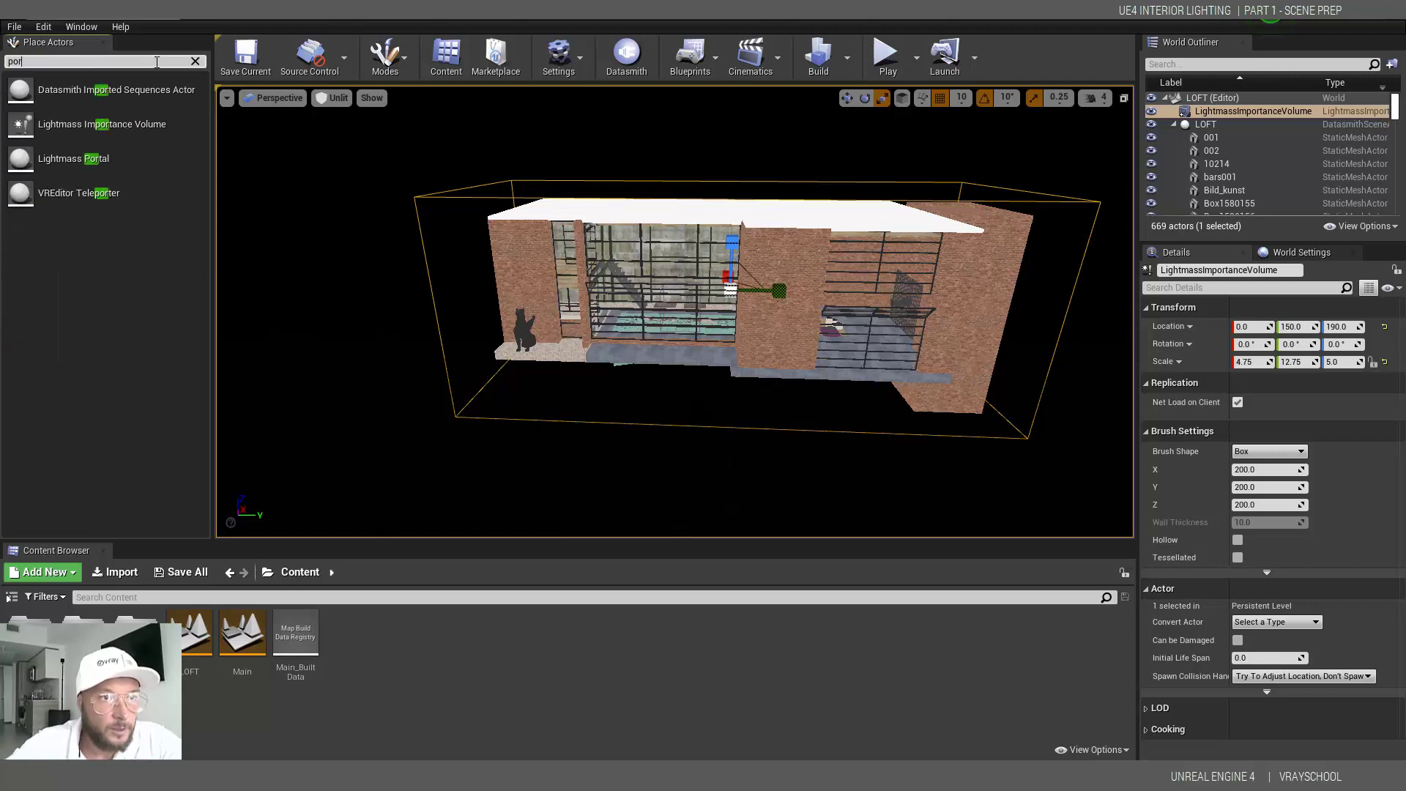
left_click_drag(86, 159, 669, 295)
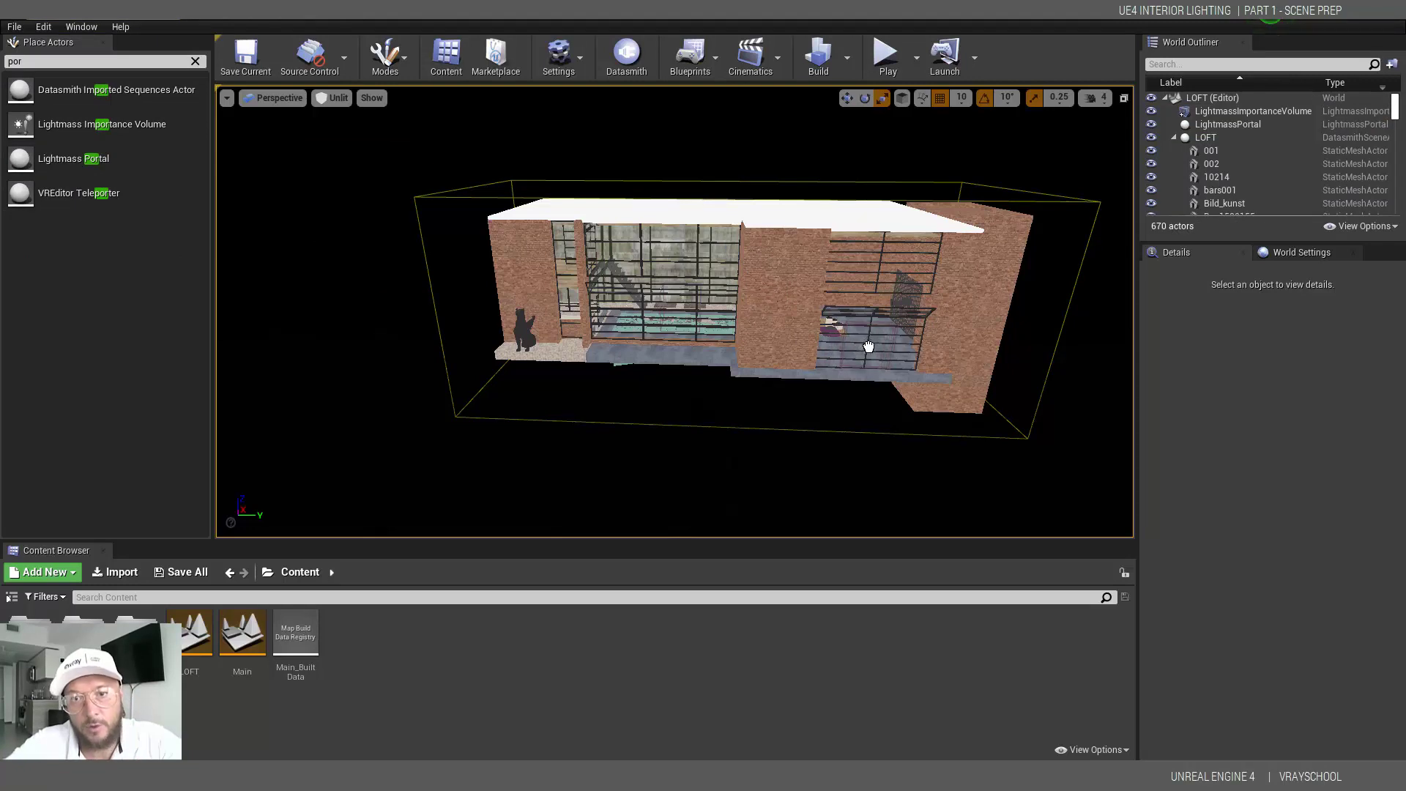
left_click_drag(868, 348, 865, 350)
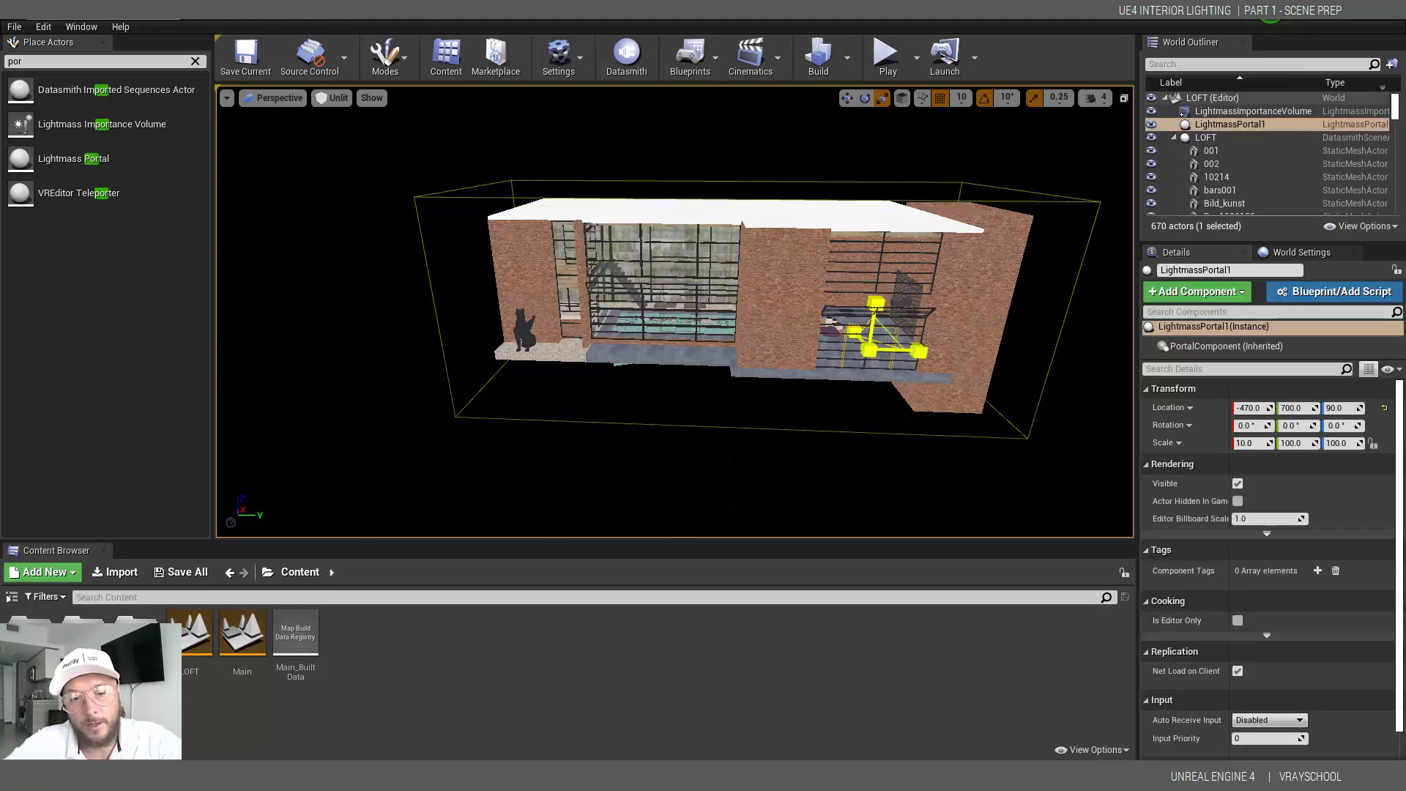
scroll(897, 410, "up", 2)
key("f")
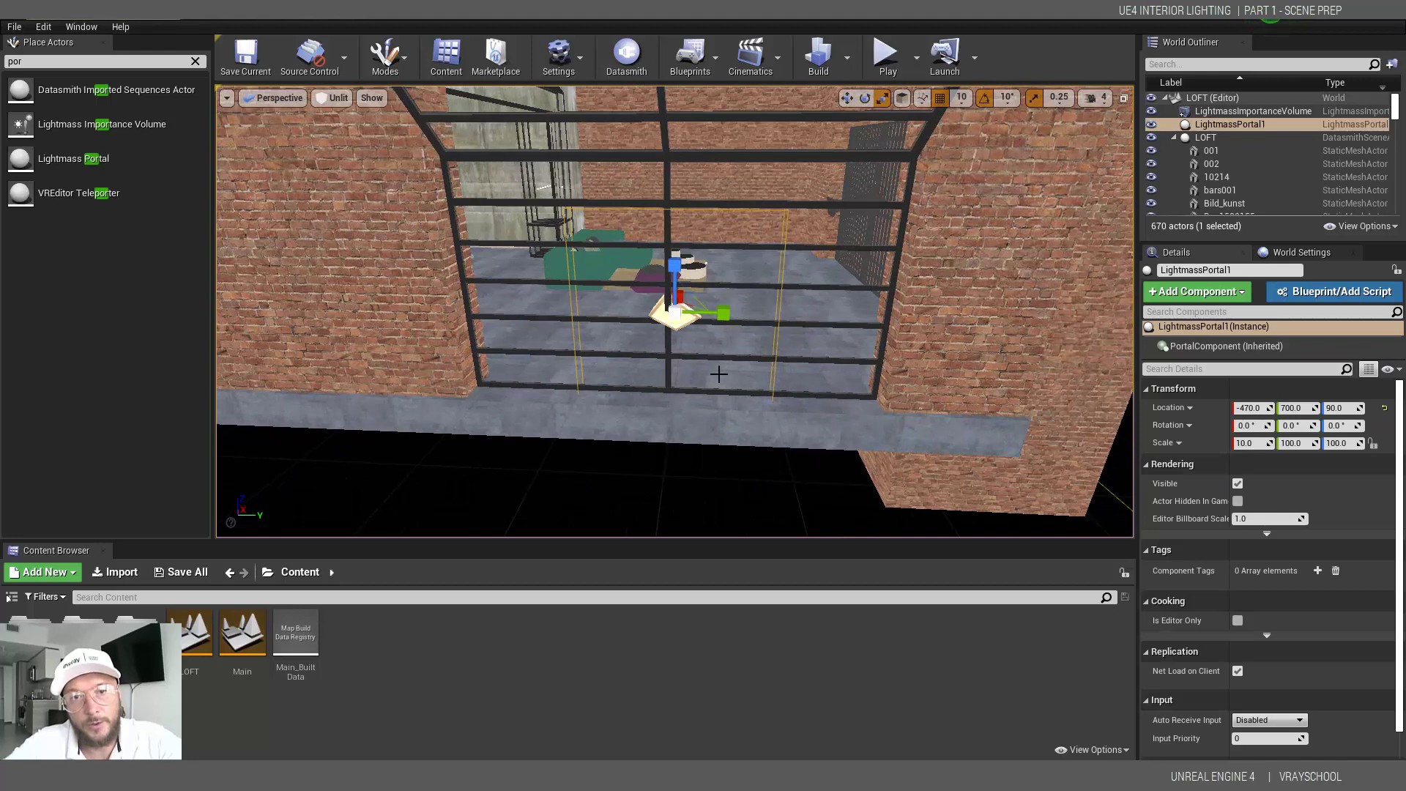
Scale the Lightmass portal to about 207.5 in Y and 100.5 in Z to span the window's width.
left_click_drag(639, 372, 640, 370, "alt")
left_click_drag(690, 296, 675, 262, "alt")
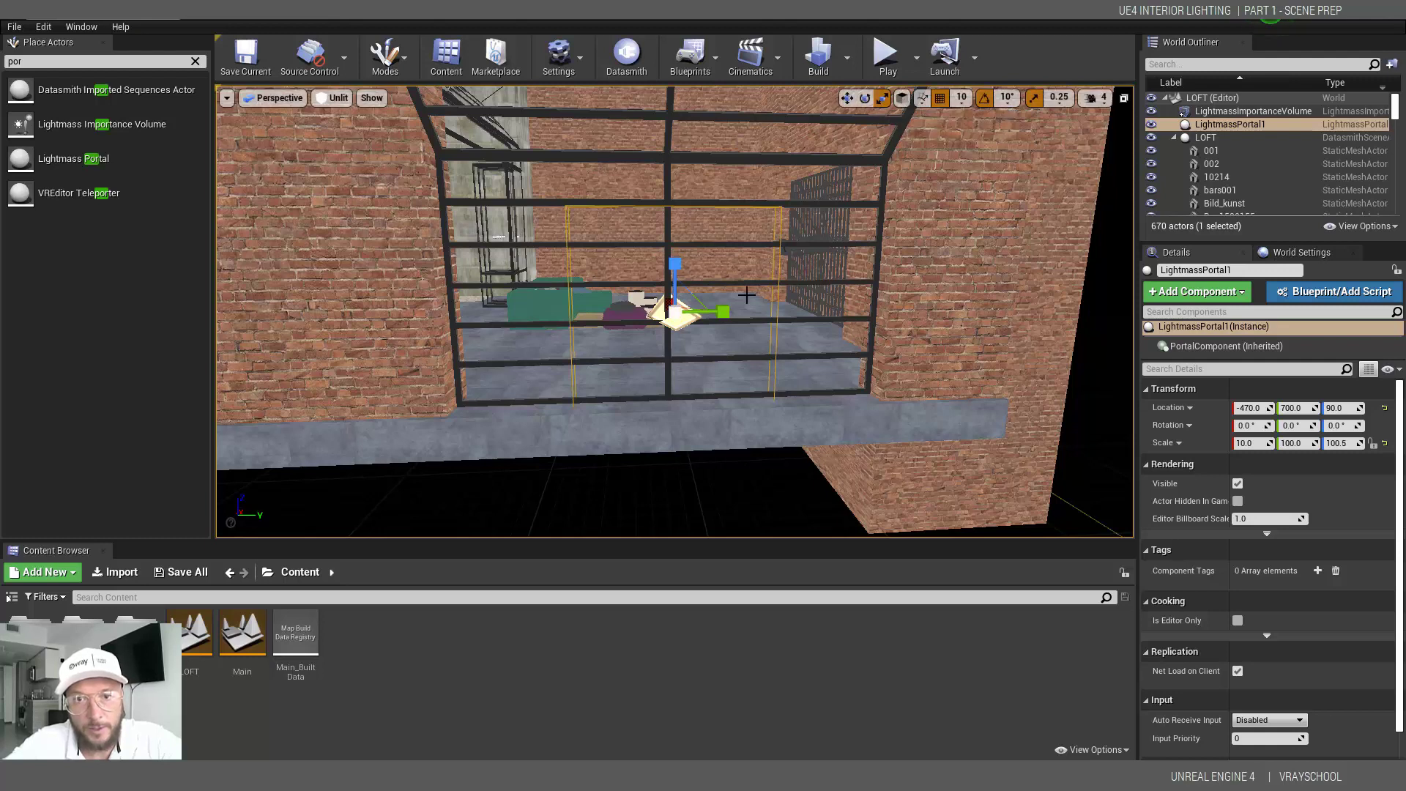
left_click_drag(722, 311, 796, 311)
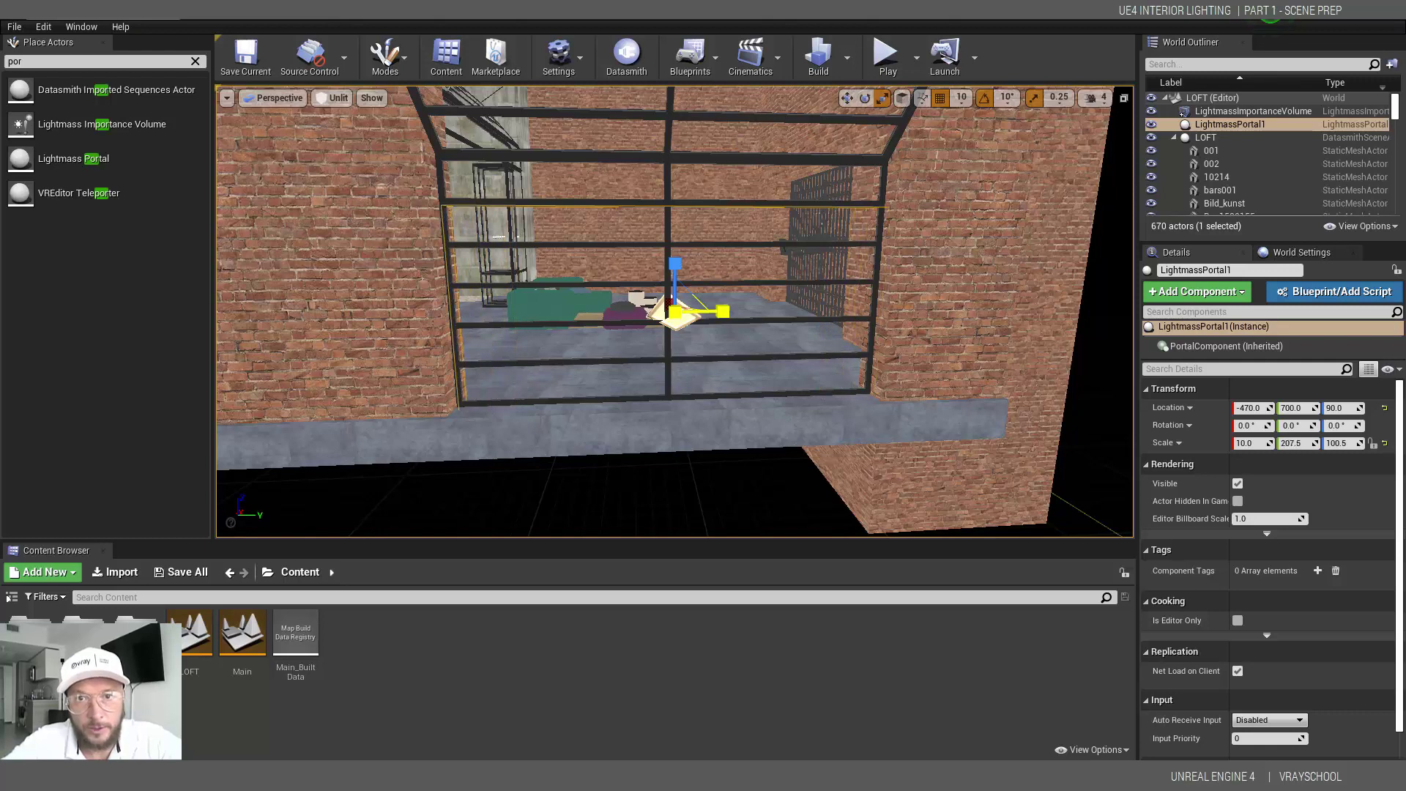
Set the position grid snap to 1 and raise the Lightmass portal to Z 102.
left_click(847, 98)
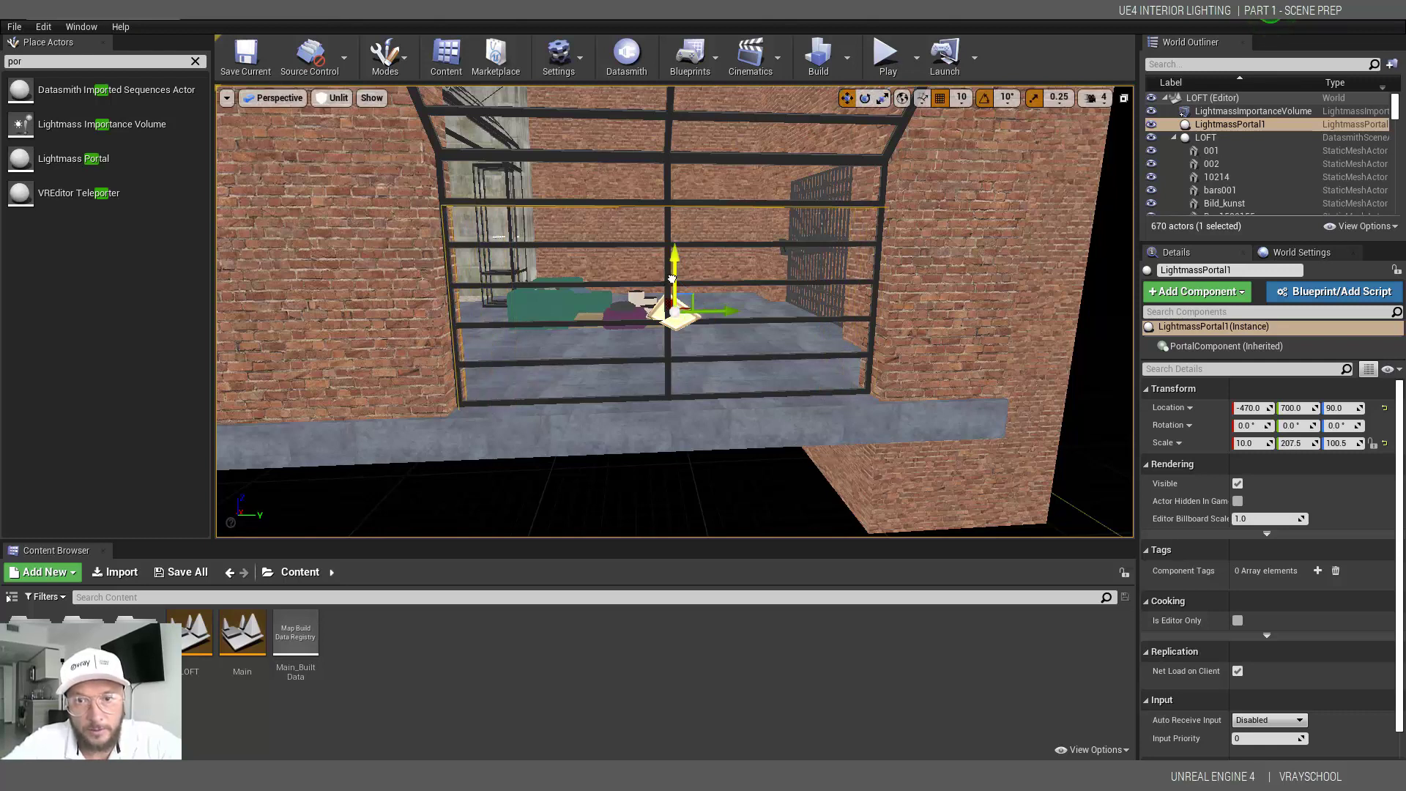
left_click_drag(672, 277, 674, 269)
left_click_drag(705, 323, 762, 311, "alt")
left_click(963, 106)
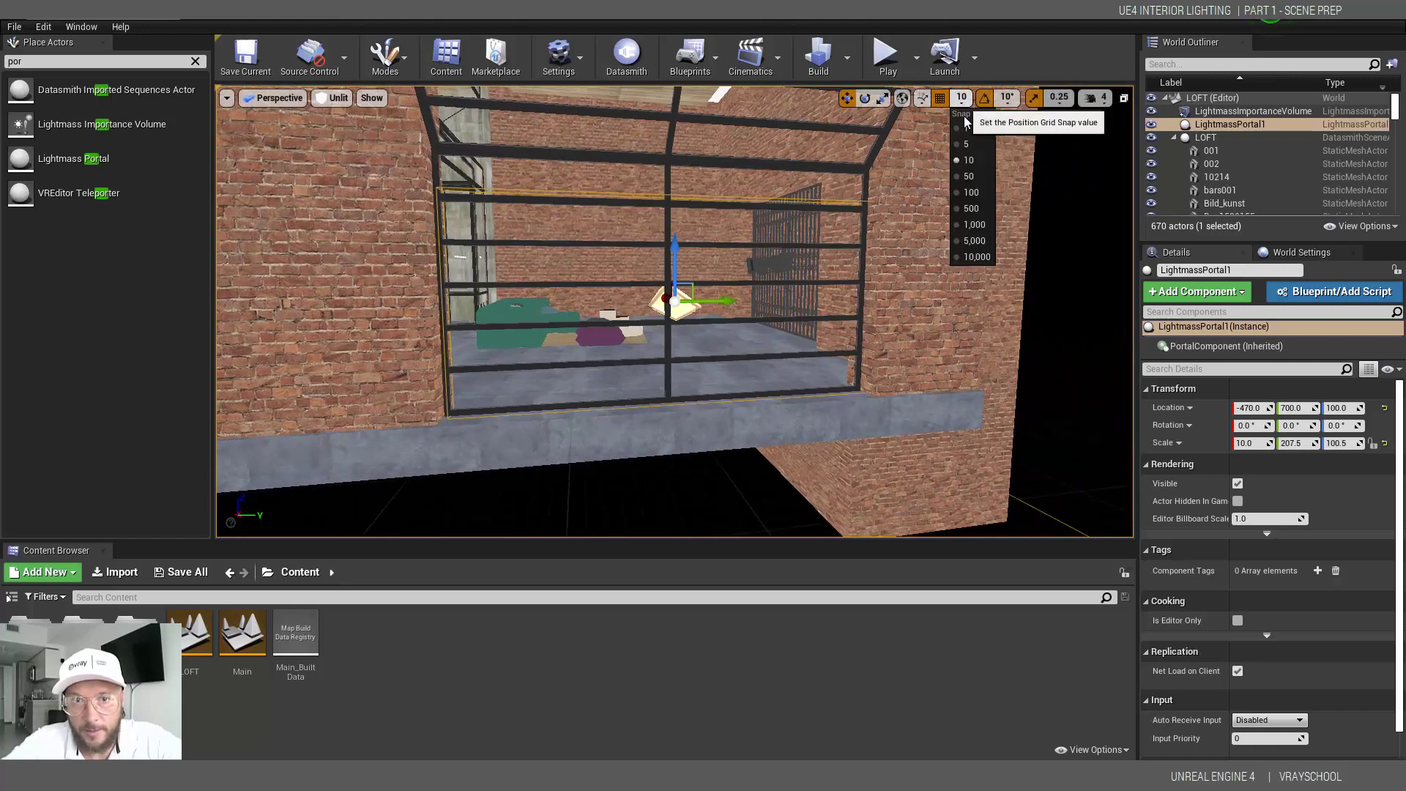
left_click(970, 129)
left_click_drag(675, 261, 675, 259)
middle_click_drag(786, 312, 769, 313)
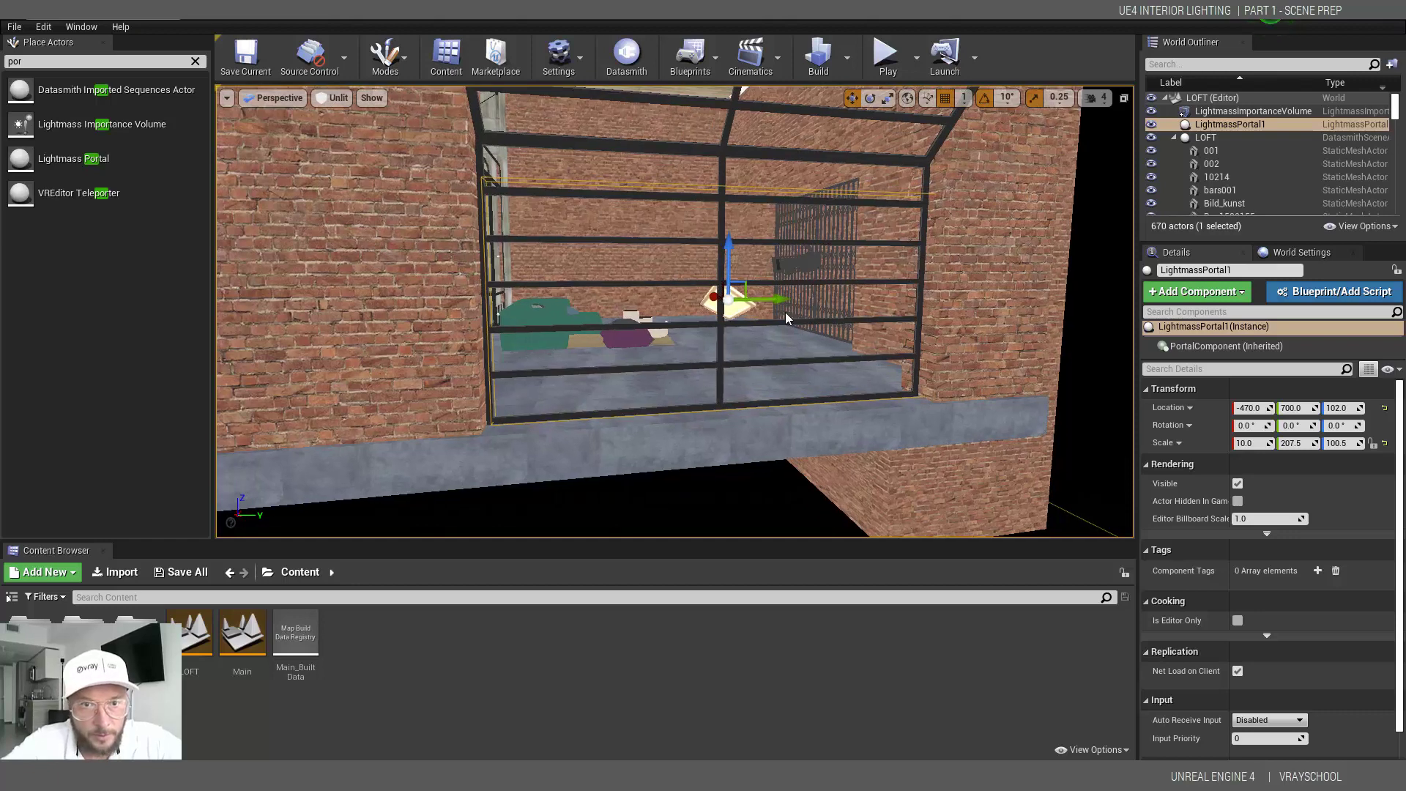
Fit the Lightmass portal to the window opening at Y 698 and Z 124, with a Z scale of 123.
left_click_drag(768, 300, 824, 305)
scroll(803, 307, "down", 3)
left_click_drag(708, 257, 708, 224)
left_click(888, 98)
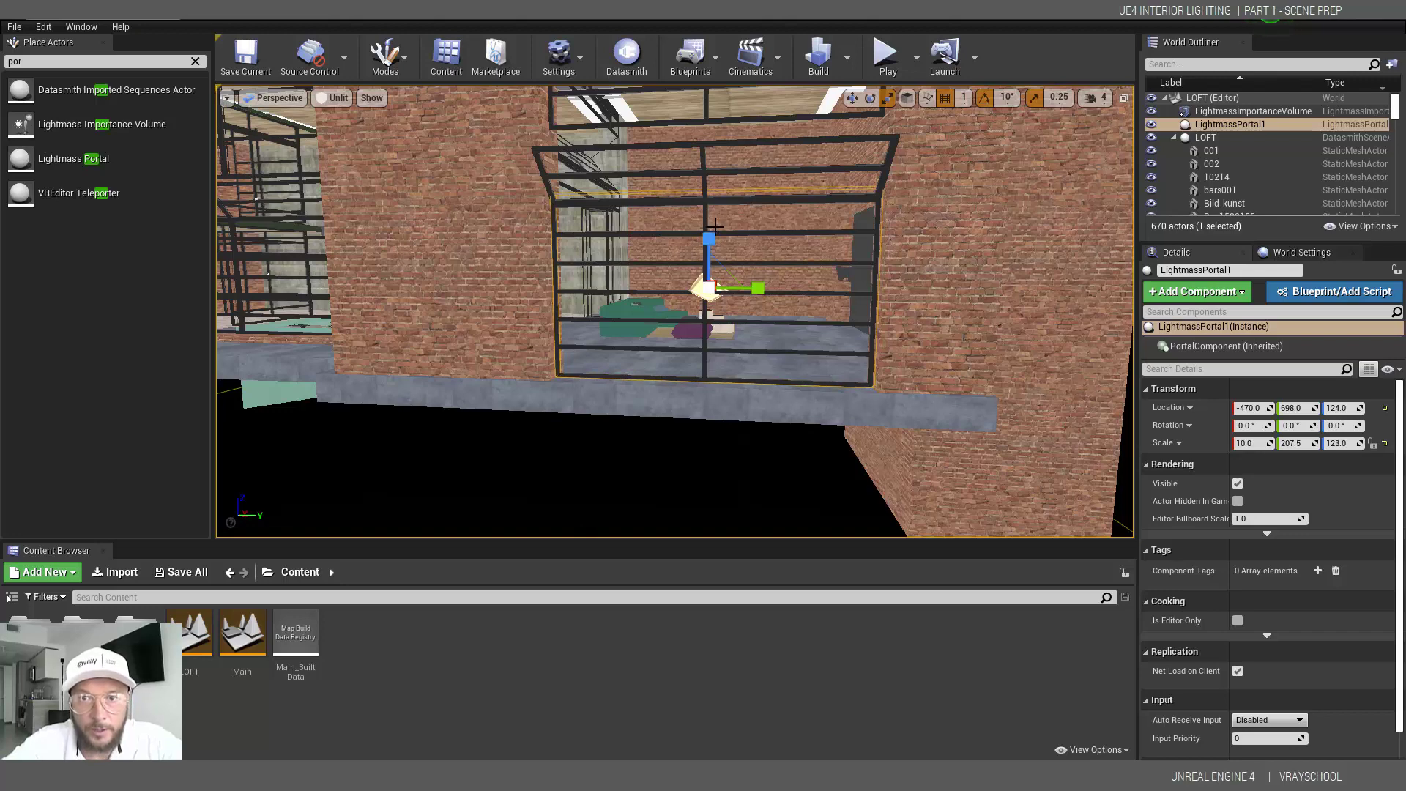
Duplicate the Lightmass portal upward onto the window above, at Z 337.
left_click(851, 98)
left_click_drag(817, 183, 799, 293, "alt")
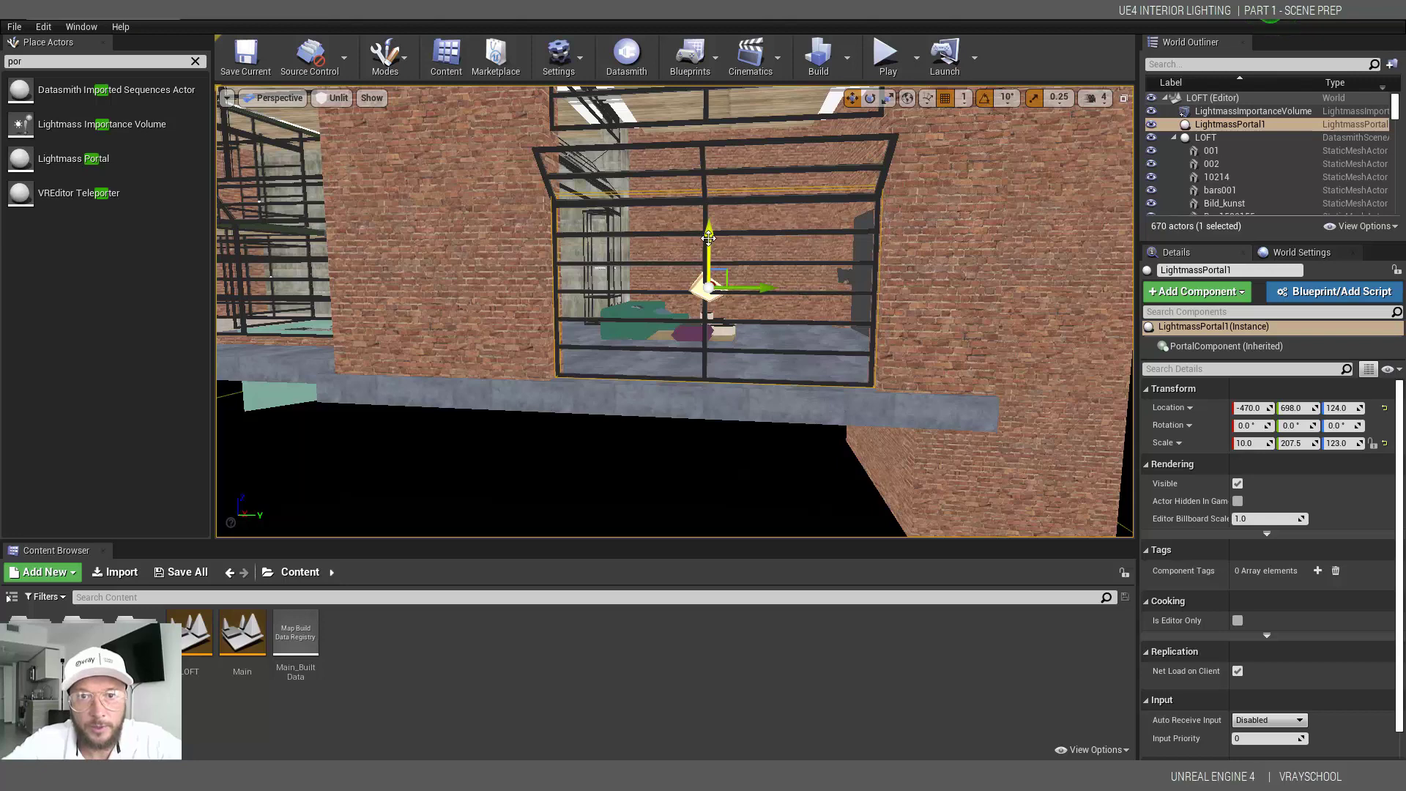
left_click_drag(708, 239, 708, 117, "alt")
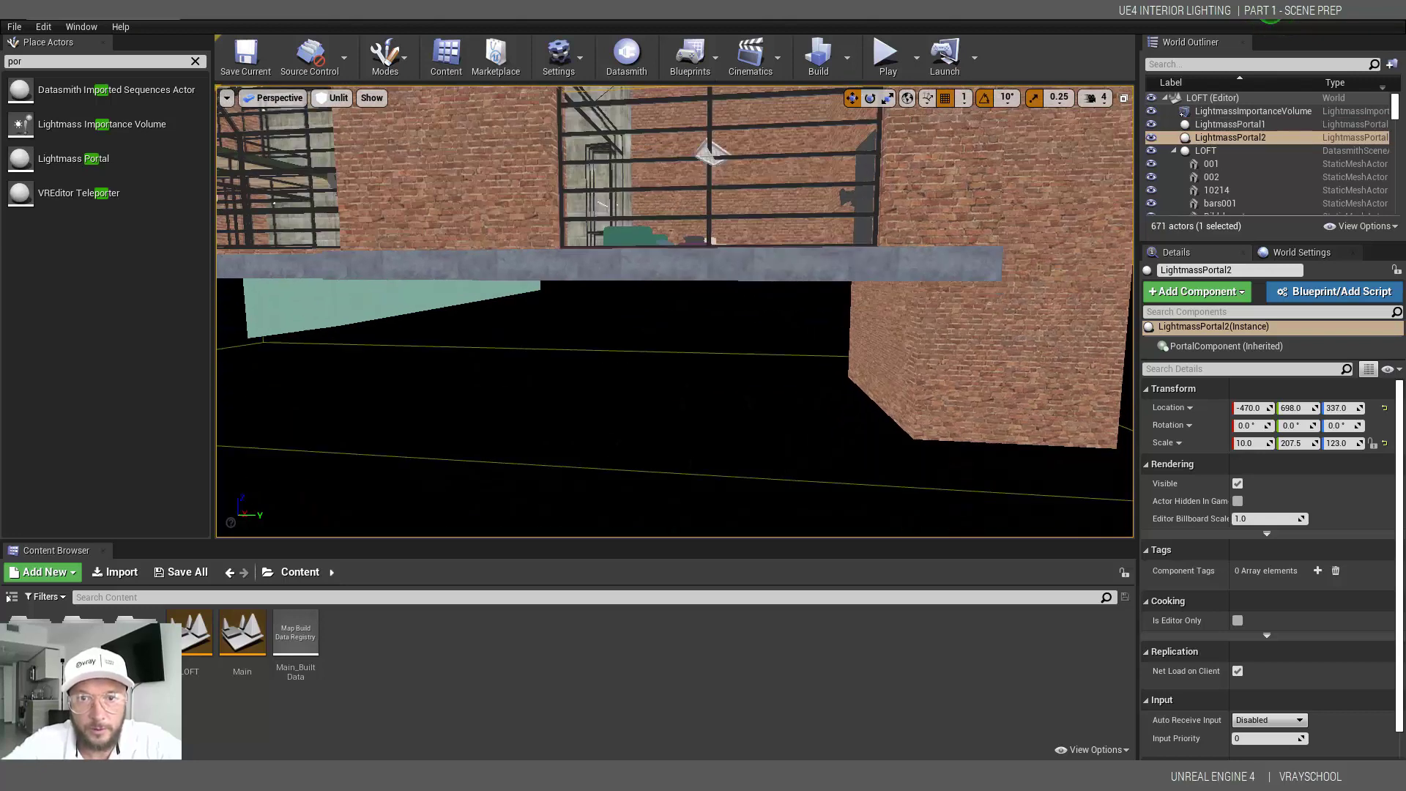
key("f")
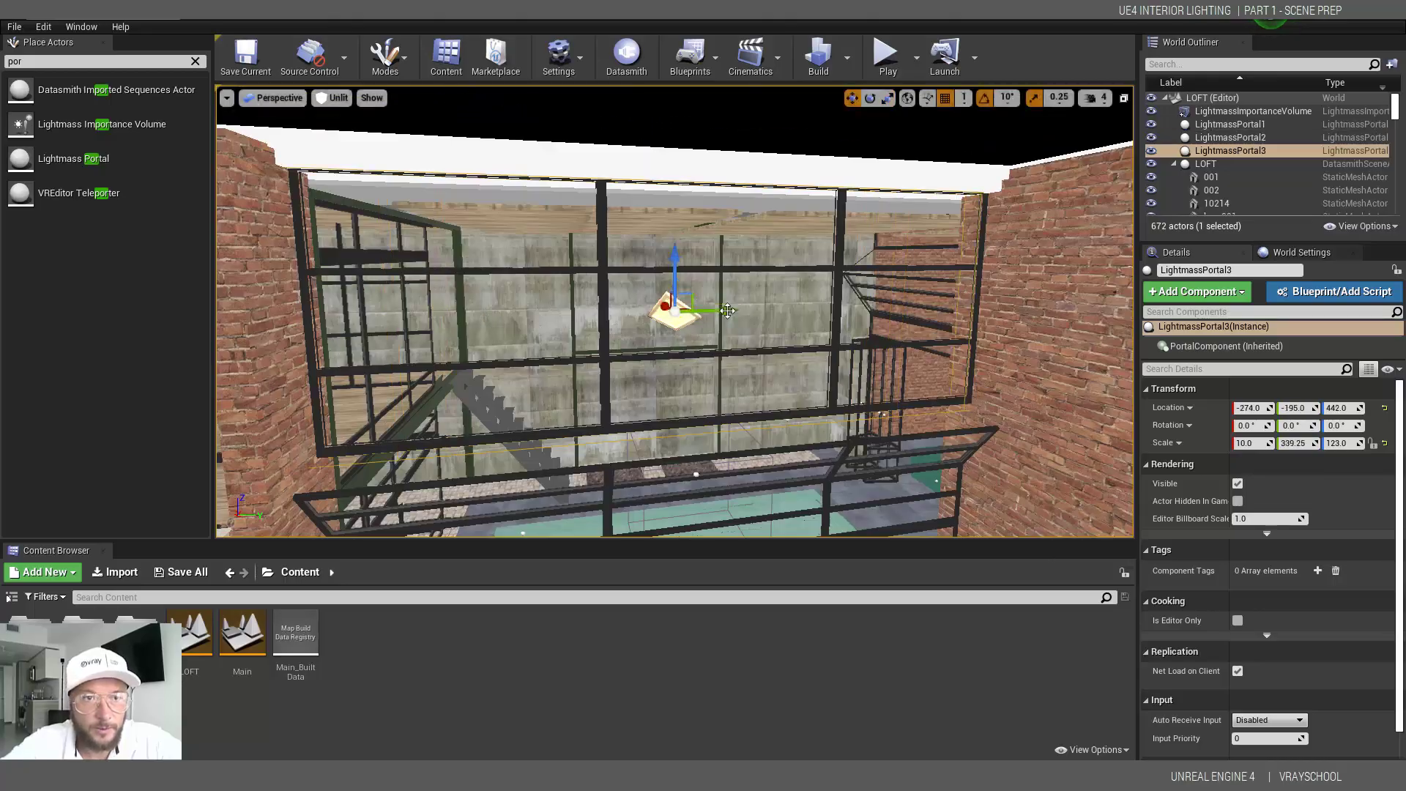
Duplicate Lightmass portals onto the lower large window and the adjacent narrow windows, scaling the narrow ones to 62.25 in Y and 150 in Z.
left_click_drag(684, 265, 682, 395, "alt")
left_click_drag(700, 309, 476, 295, "alt")
key("r")
key("f")
key("w")
left_click_drag(666, 282, 666, 183, "alt")
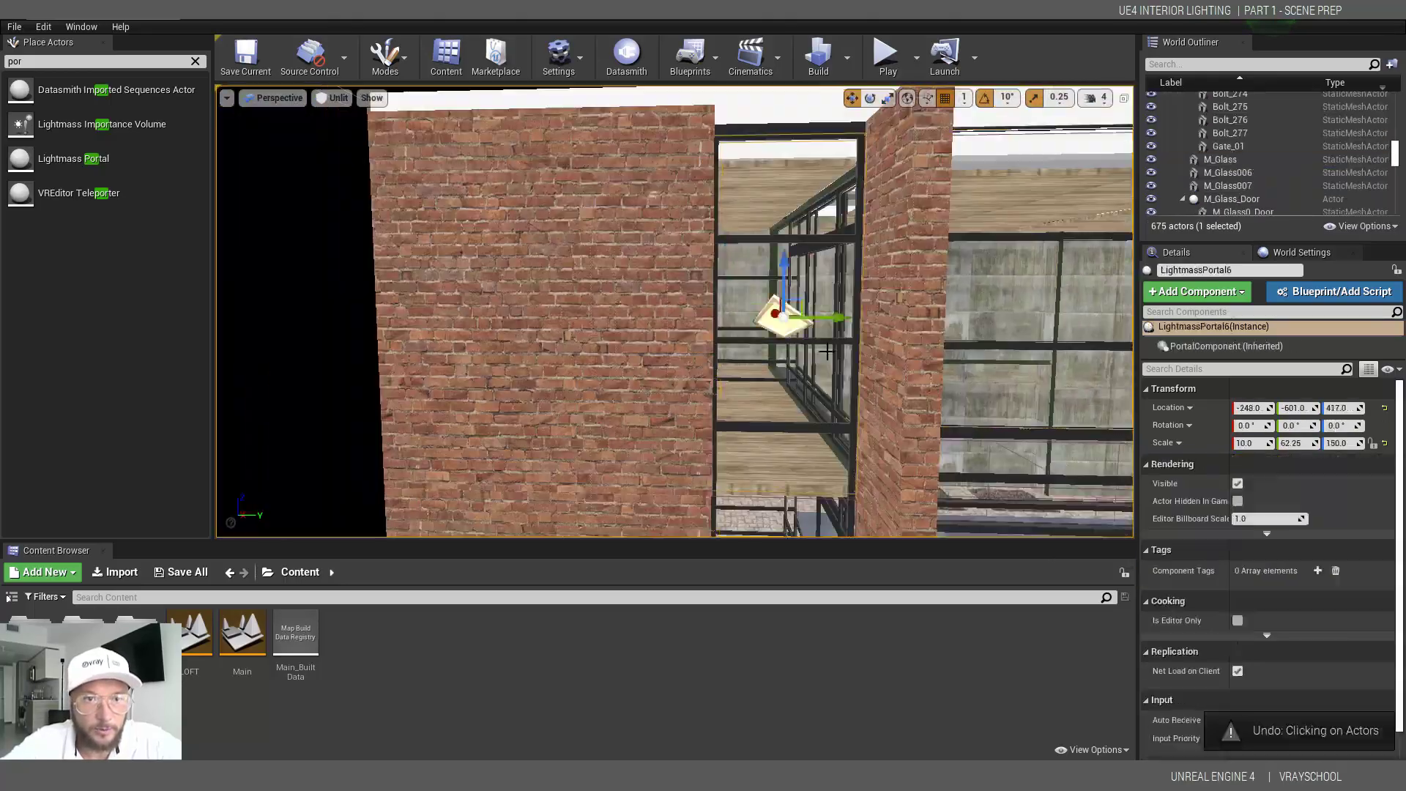
left_click(747, 381, "ctrl")
key("Delete")
left_click(826, 452)
left_click(731, 428)
scroll(779, 386, "down", 8)
left_click(778, 386)
Inspect the placement of the Lightmass portals across all of the loft's facade windows.
scroll(869, 426, "down", 3)
scroll(906, 467, "down", 2)
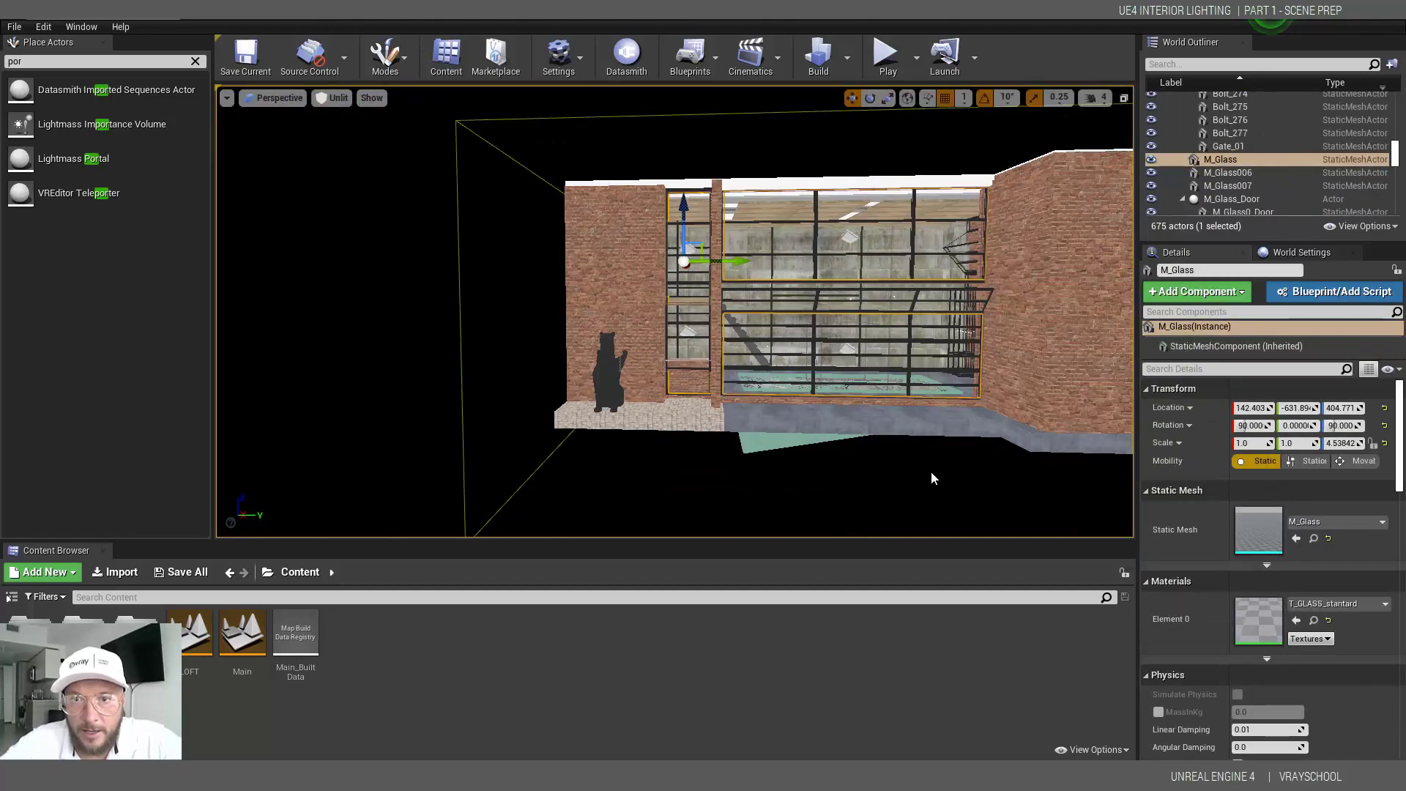
left_click_drag(930, 472, 931, 470, "alt")
middle_click_drag(934, 465, 1048, 492, "alt")
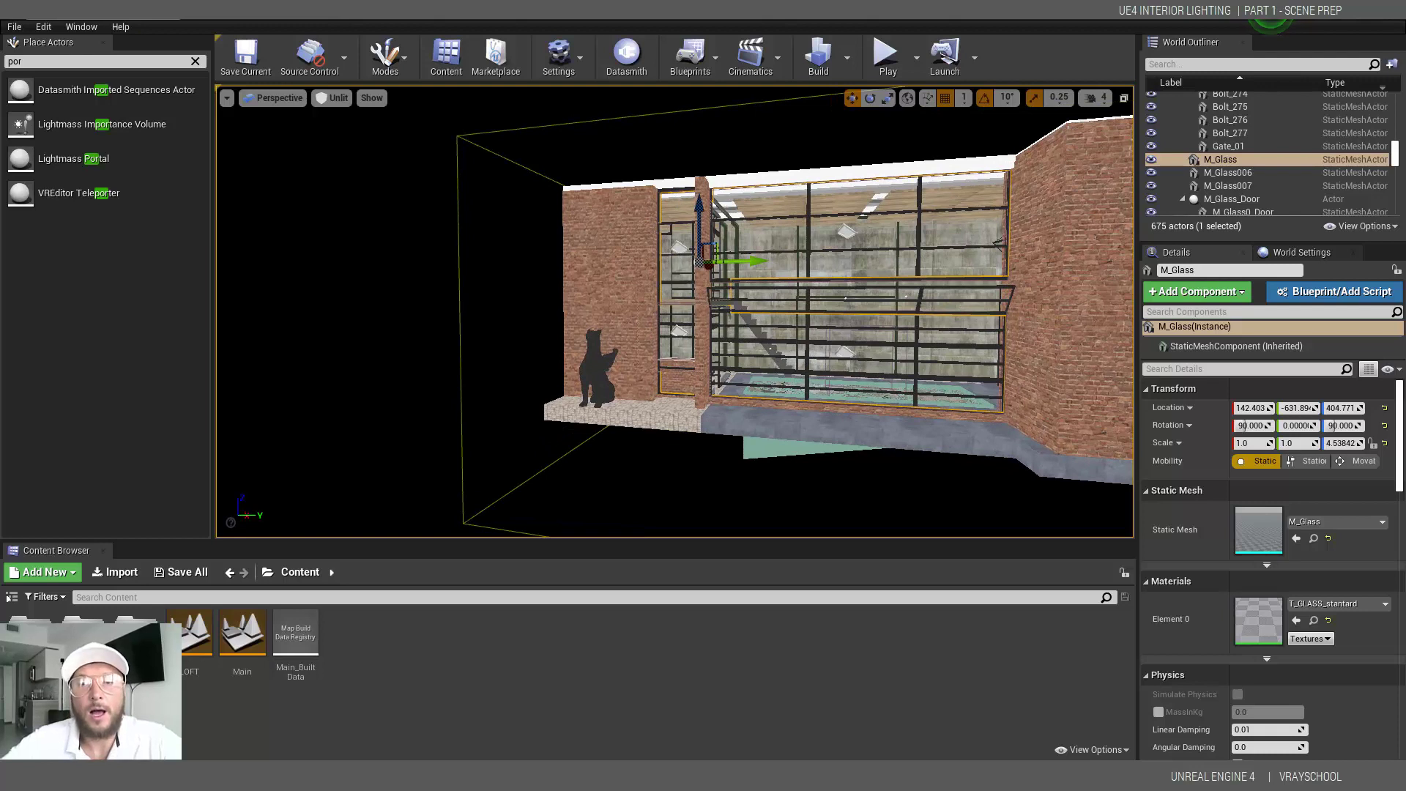
mouse_move(903, 498)
left_mouse_down("alt")
mouse_move(990, 468)
mouse_move(874, 473)
mouse_move(884, 481)
left_mouse_up("alt")
scroll(1008, 418, "down", 3)
left_click_drag(1010, 424, 872, 456, "alt")
Place a Sphere Reflection Capture at the loft's large window, at about -314, -186, 177.
left_click(194, 61)
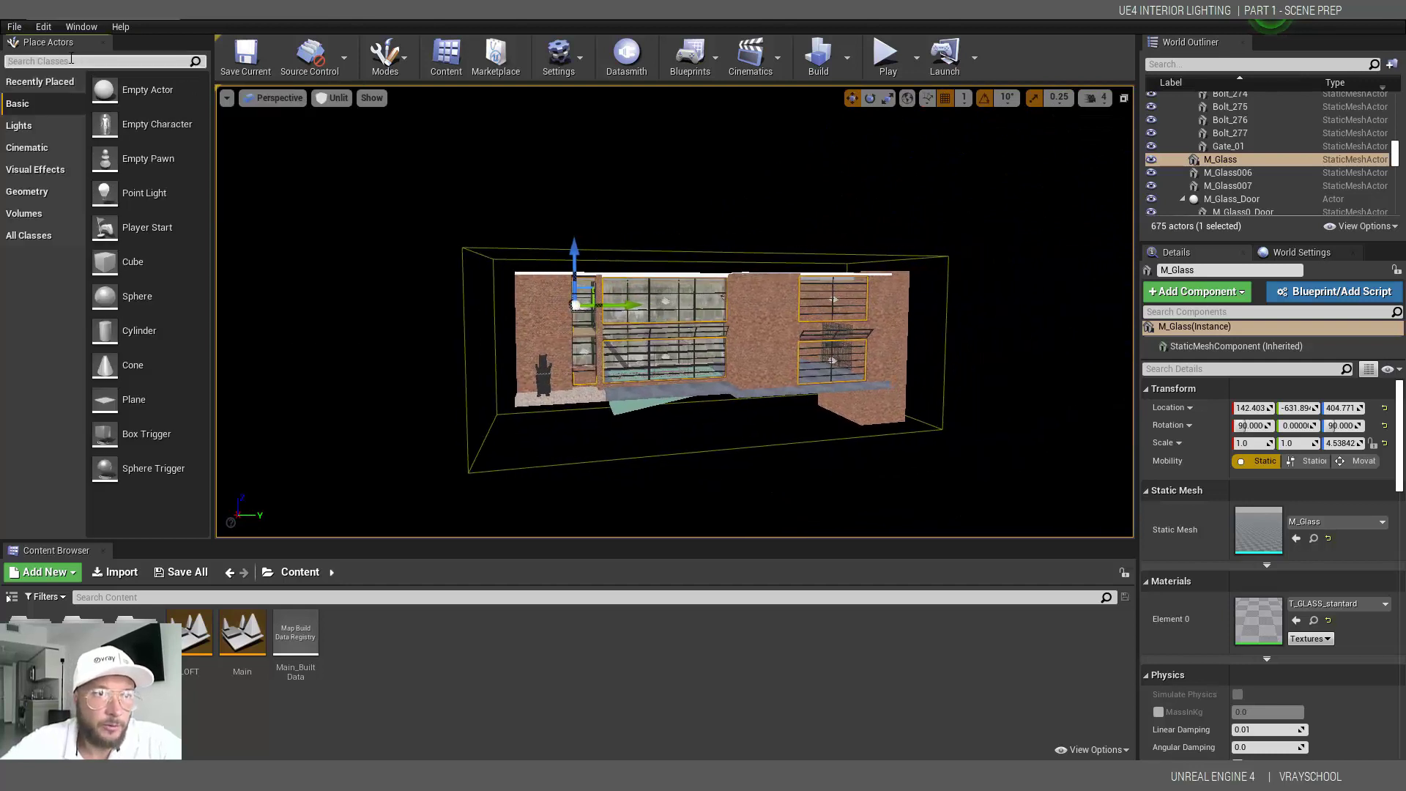
type("refle")
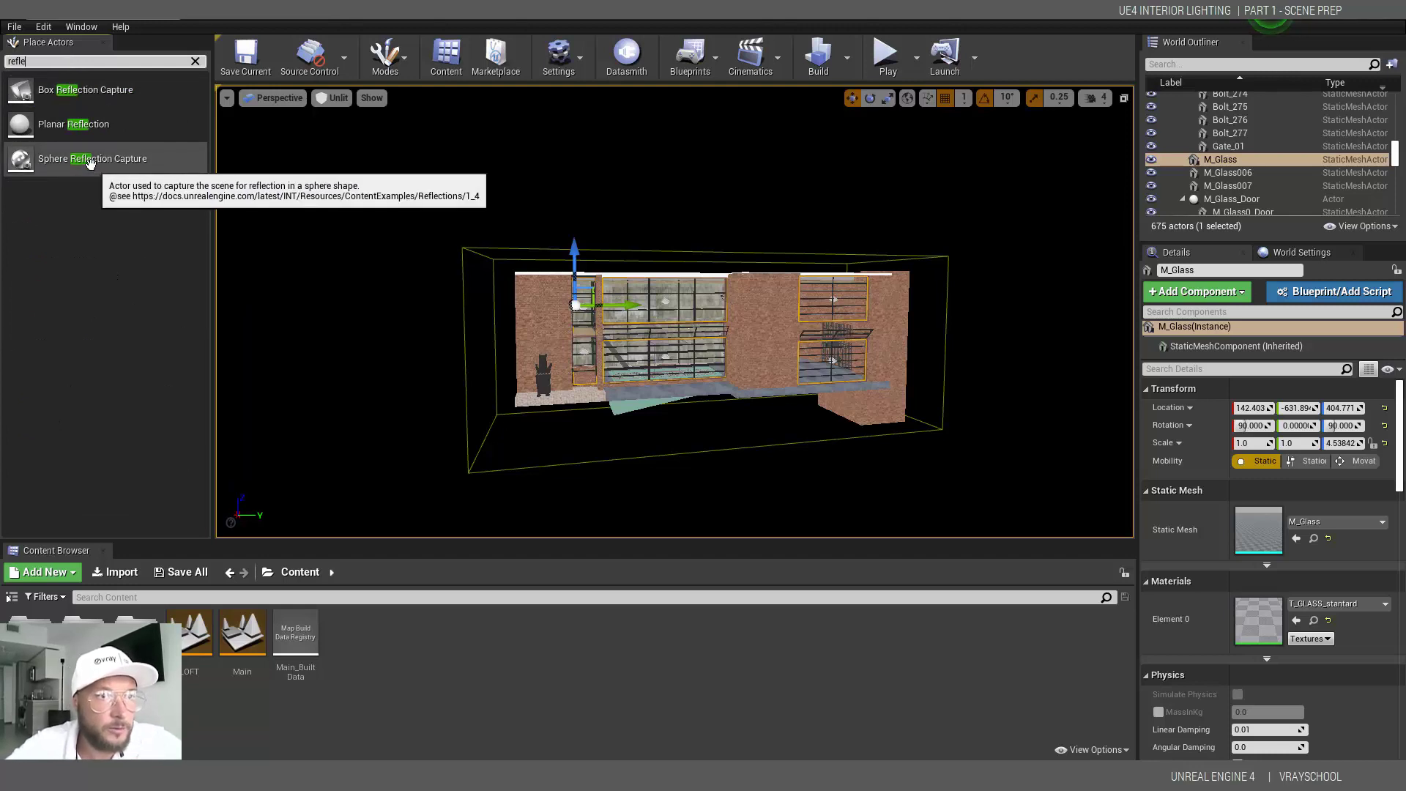
left_click_drag(90, 162, 665, 352)
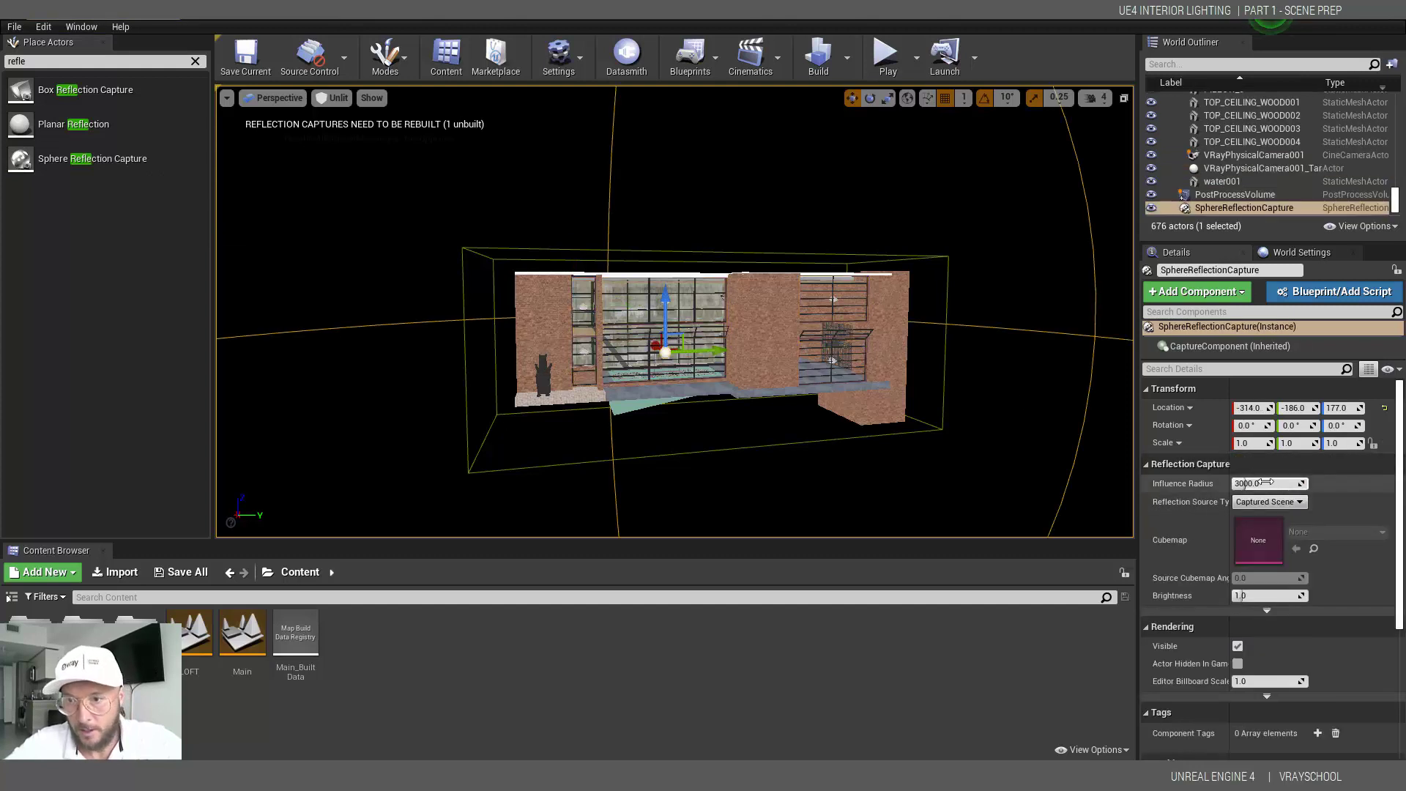
Set the sphere reflection capture's influence radius to 800.
left_click_drag(1265, 482, 1216, 481)
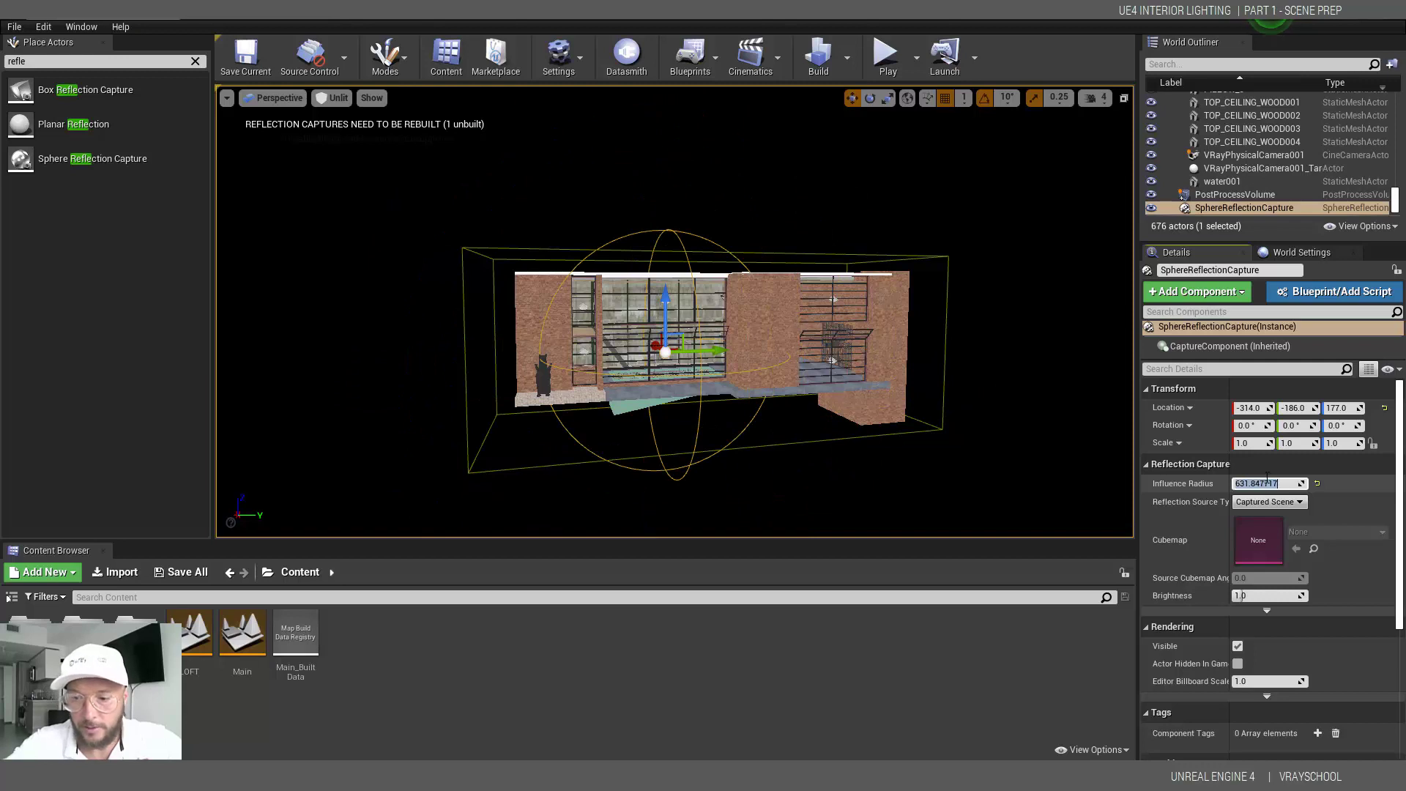
type("800")
key("Return")
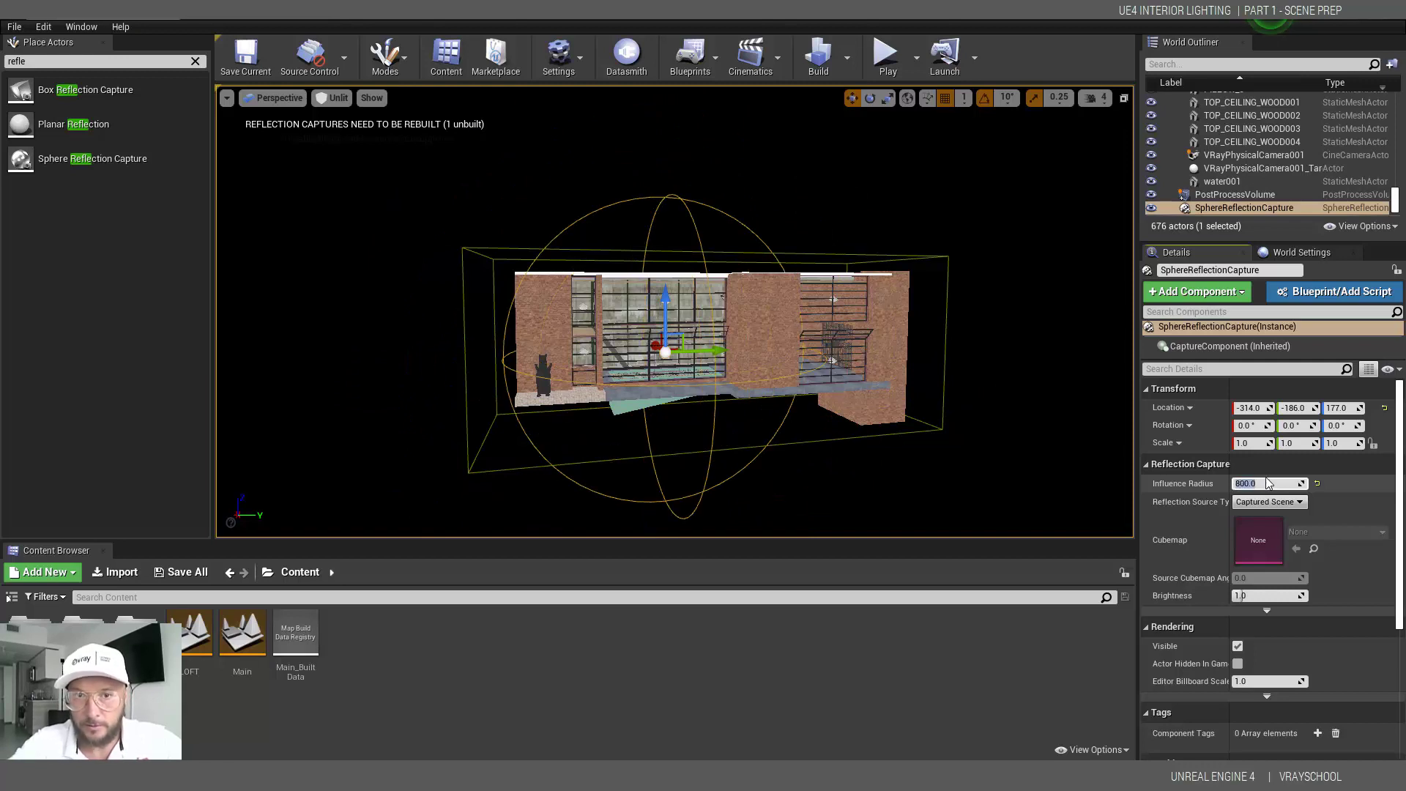
Move the sphere reflection capture inside the loft to about 8, -378, 123 and duplicate it in place.
right_click_drag(991, 481, 1069, 484)
left_click_drag(359, 447, 480, 368, "alt")
left_click_drag(507, 464, 311, 448, "alt")
scroll(628, 362, "up", 1)
mouse_move(605, 268)
left_mouse_down()
mouse_move(627, 306)
mouse_move(618, 283)
left_mouse_up()
key("ctrl+z")
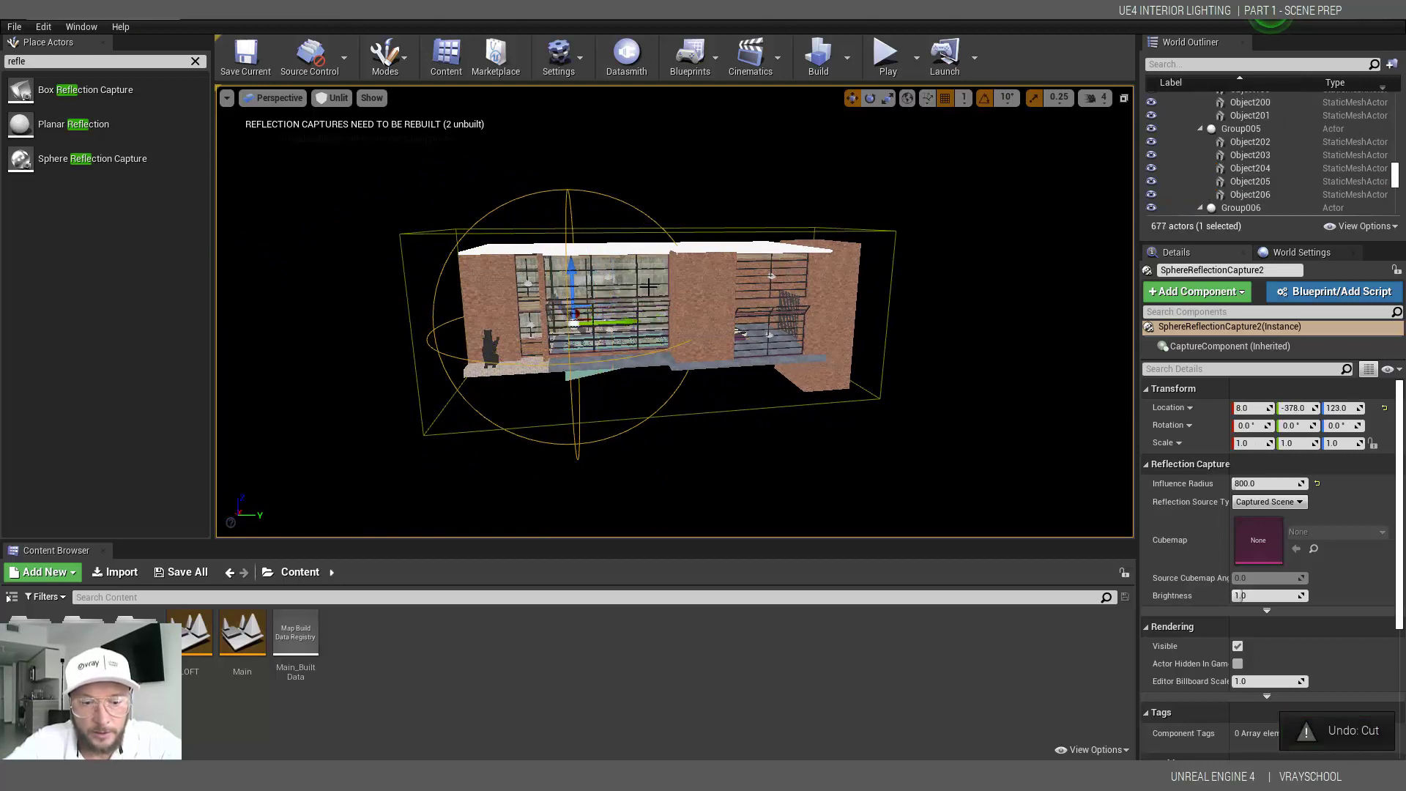
Move the duplicated reflection capture along Y into the room at the loft's opposite end, at about 8, 745, 123.
left_click_drag(648, 321, 783, 296)
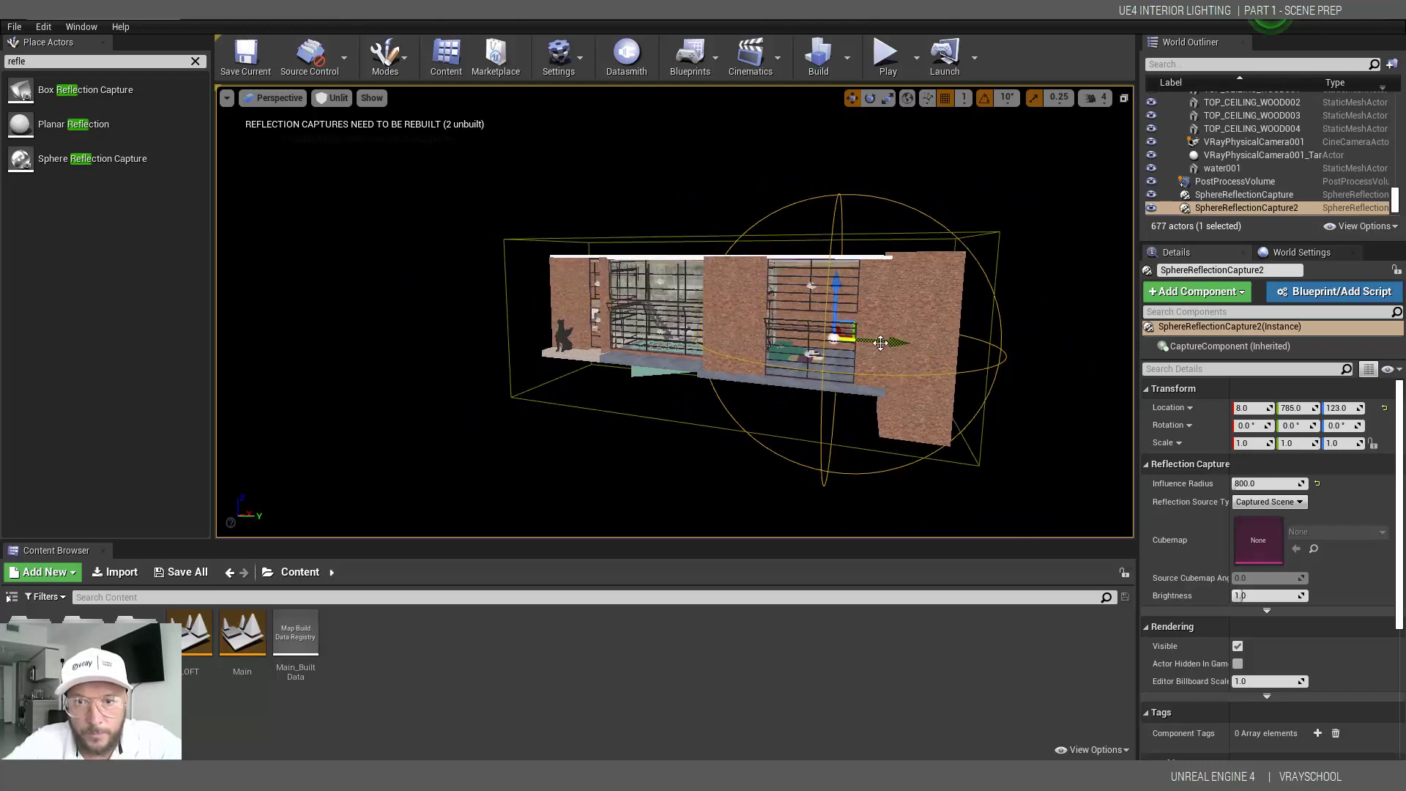
left_click_drag(871, 341, 842, 405)
left_click_drag(731, 370, 905, 371, "alt")
left_click_drag(805, 335, 817, 334)
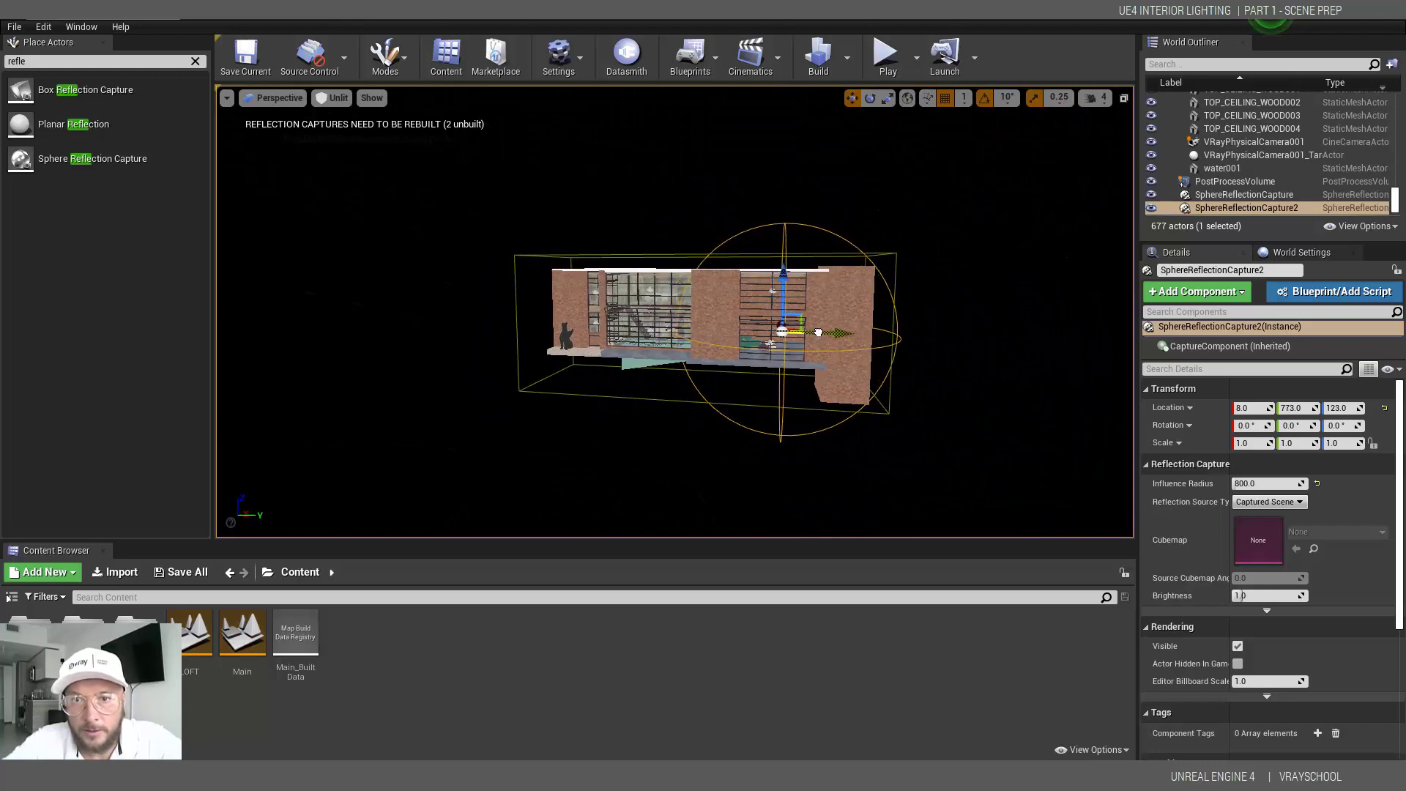
left_click_drag(991, 367, 972, 348, "alt")
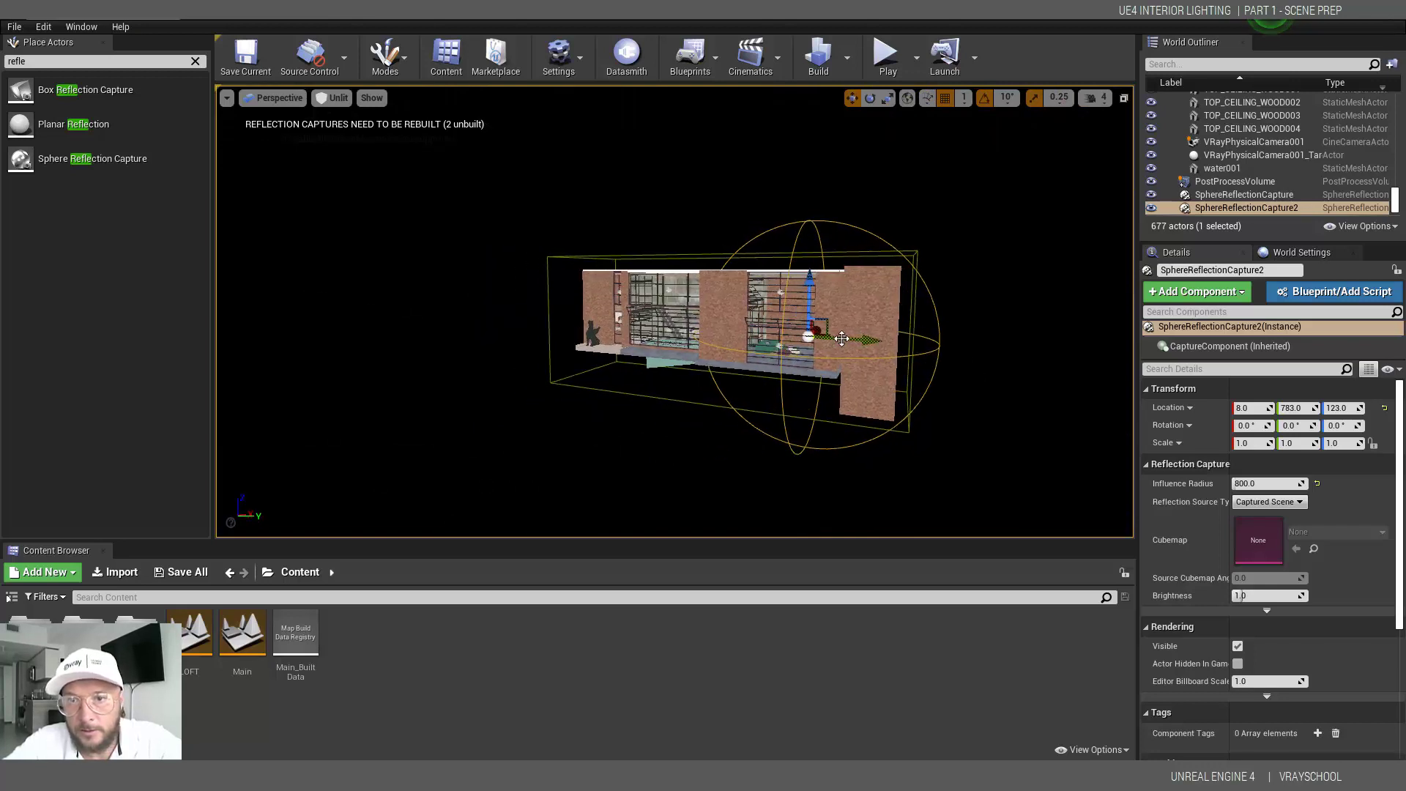
left_click_drag(849, 338, 843, 337)
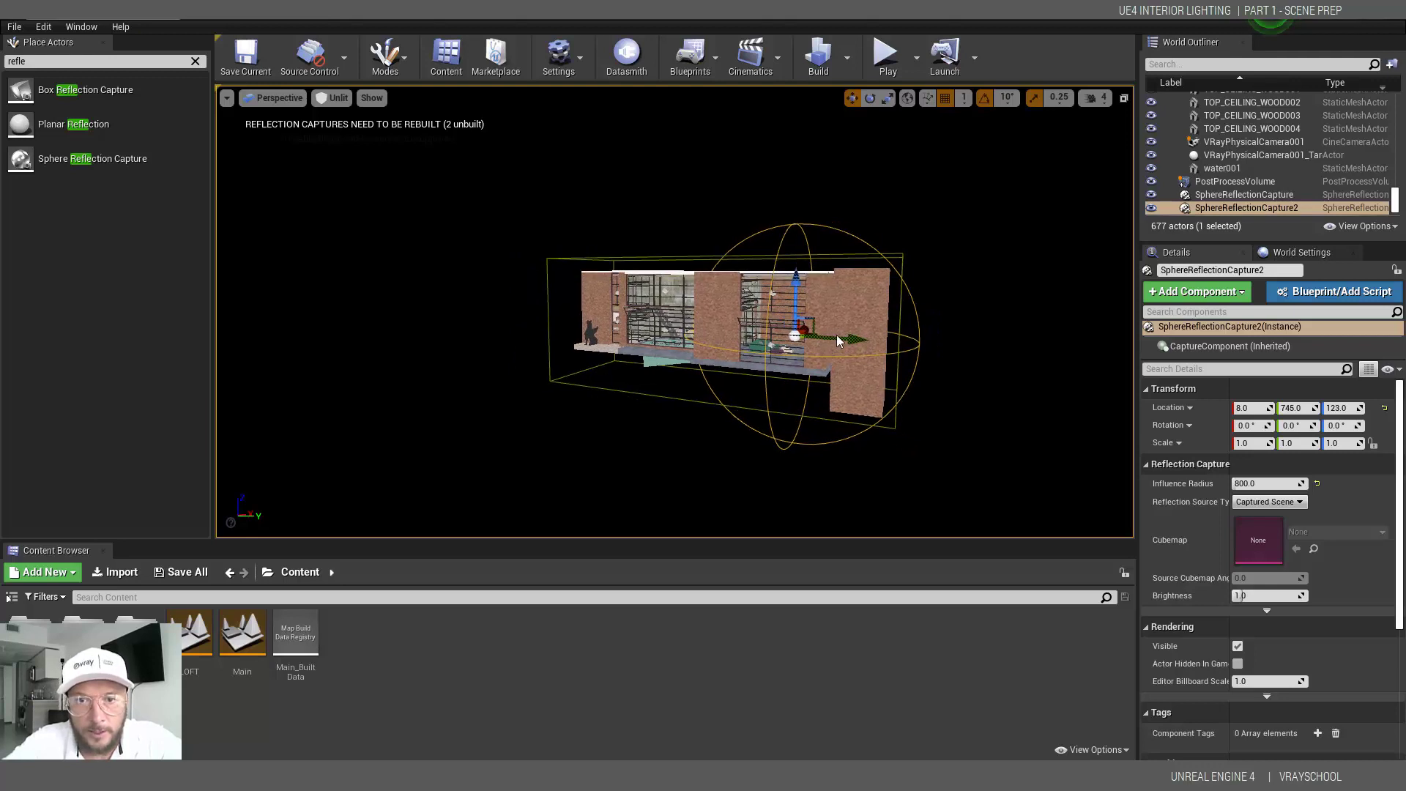
left_click(839, 342)
key("ctrl+z")
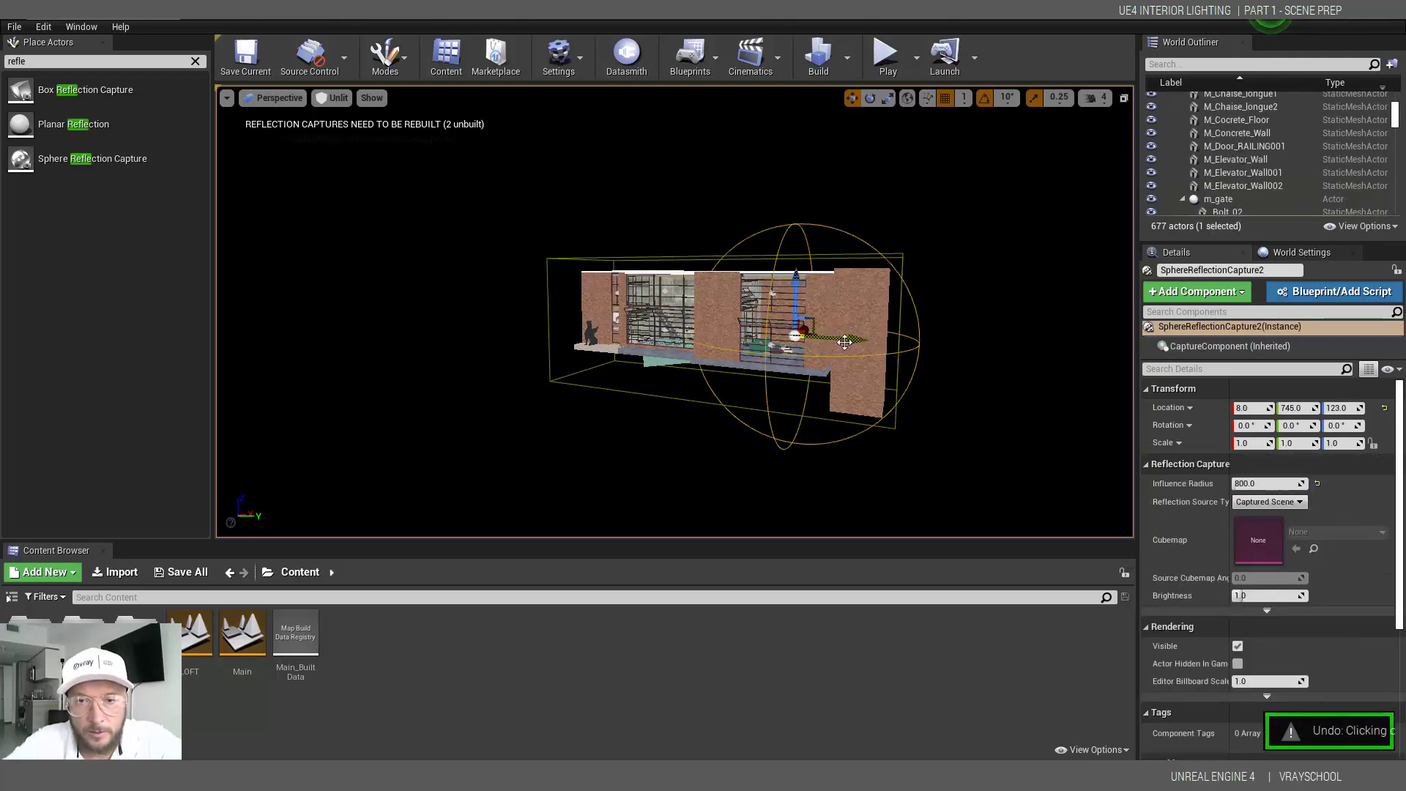
Duplicate reflection captures for the narrow-window end of the loft, placing the upper-floor copy at about 8, -675, 420.
left_click_drag(839, 338, 647, 323, "alt")
key("f")
mouse_move(749, 322)
left_mouse_down("alt")
mouse_move(767, 325)
mouse_move(530, 315)
mouse_move(594, 341)
mouse_move(784, 350)
mouse_move(770, 304)
left_mouse_up("alt")
left_click_drag(683, 279, 778, 193, "alt")
key("f")
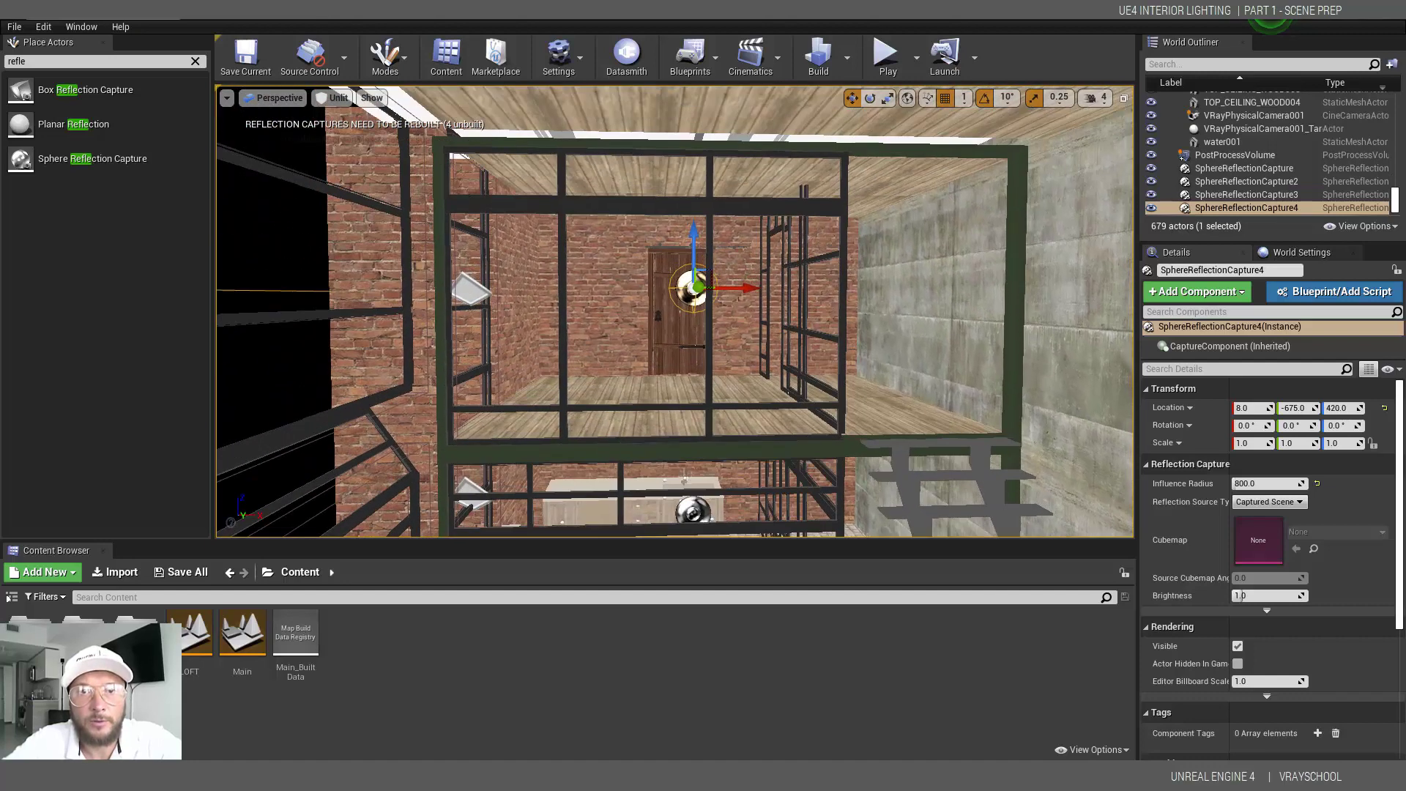
Lower the upper-floor reflection capture to about Z 394 and check its placement against the rest of the loft.
left_click_drag(692, 252, 941, 272)
left_click(692, 269)
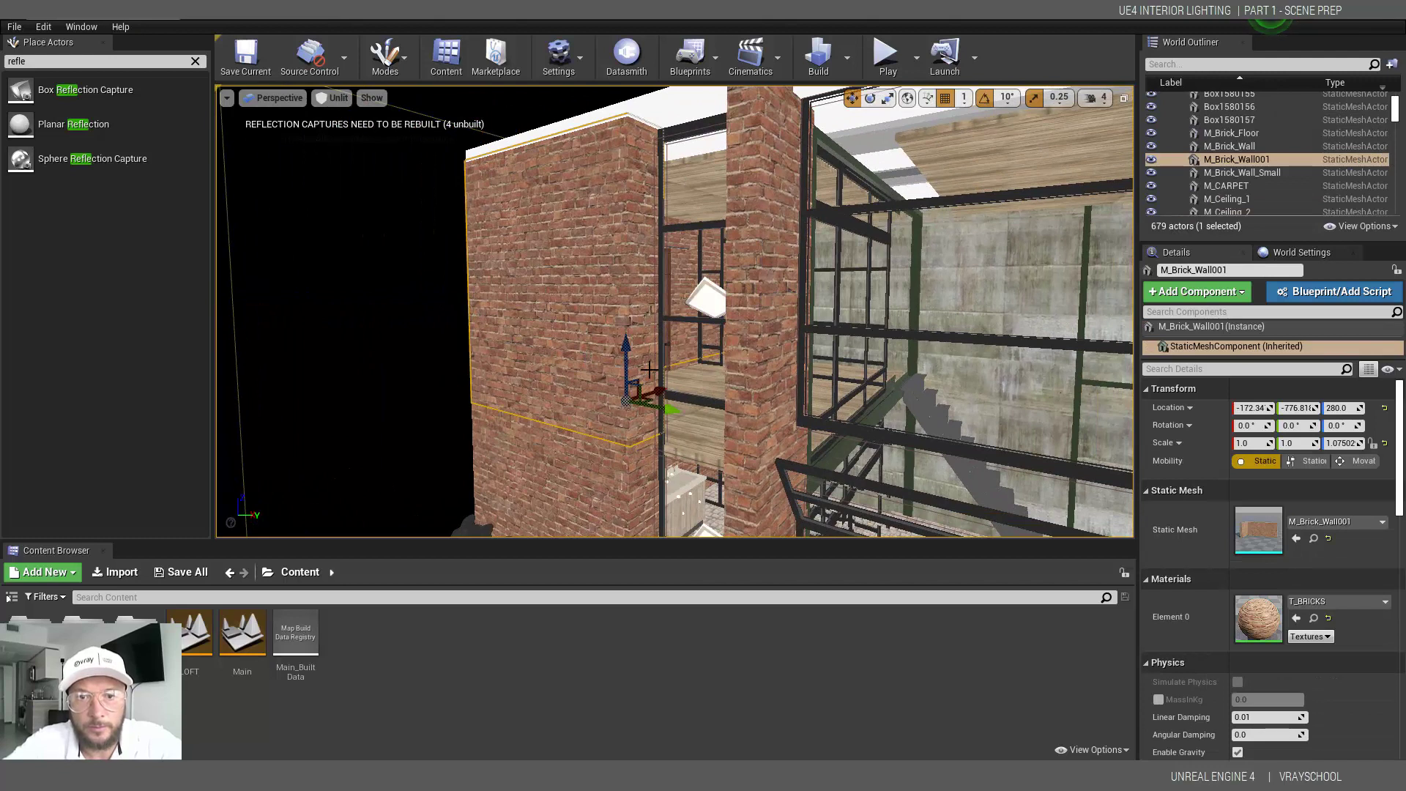
key("ctrl+z")
key("ctrl+z")
left_click_drag(618, 379, 725, 381, "alt")
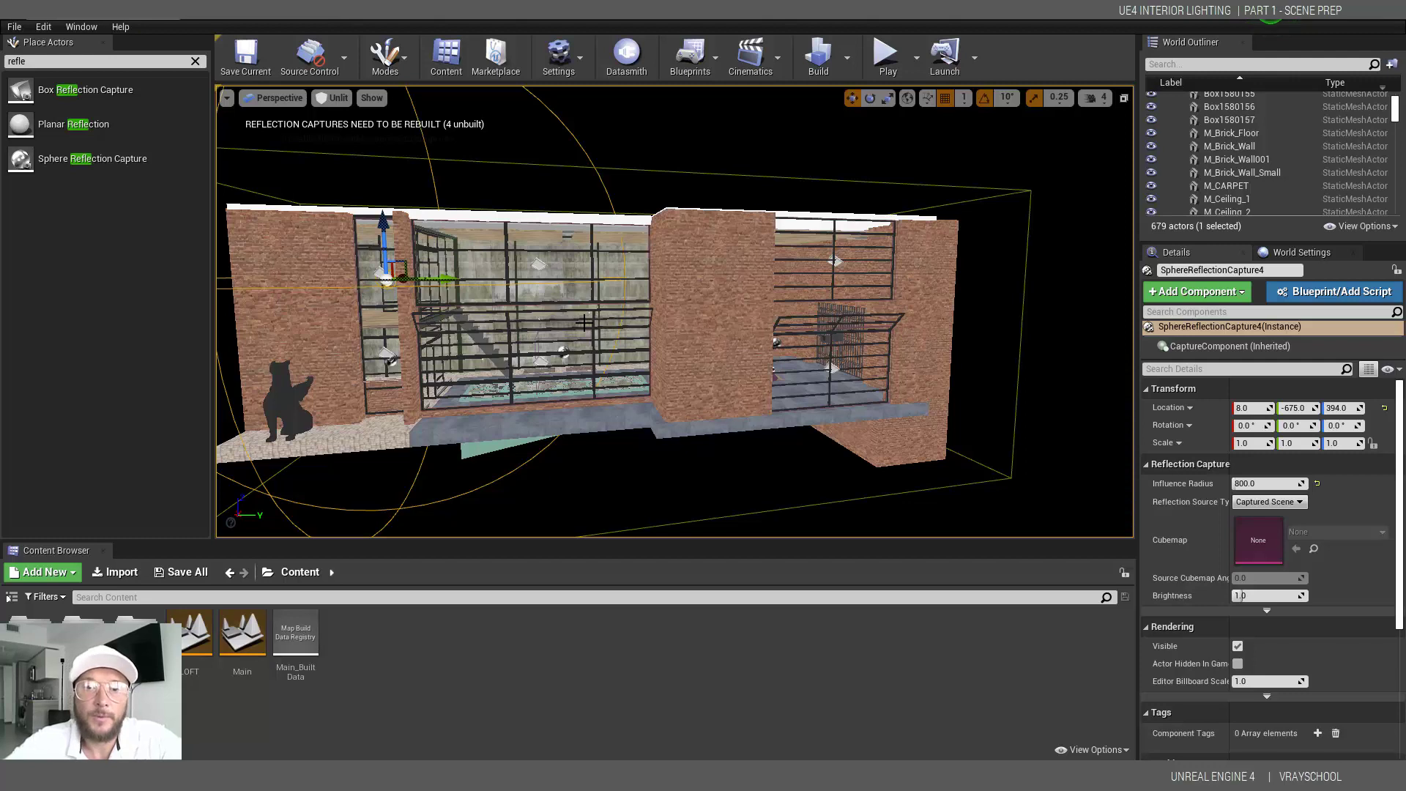
mouse_move(750, 405)
right_mouse_down()
mouse_move(681, 402)
mouse_move(791, 403)
mouse_move(761, 395)
right_mouse_up()
left_click_drag(379, 370, 434, 383)
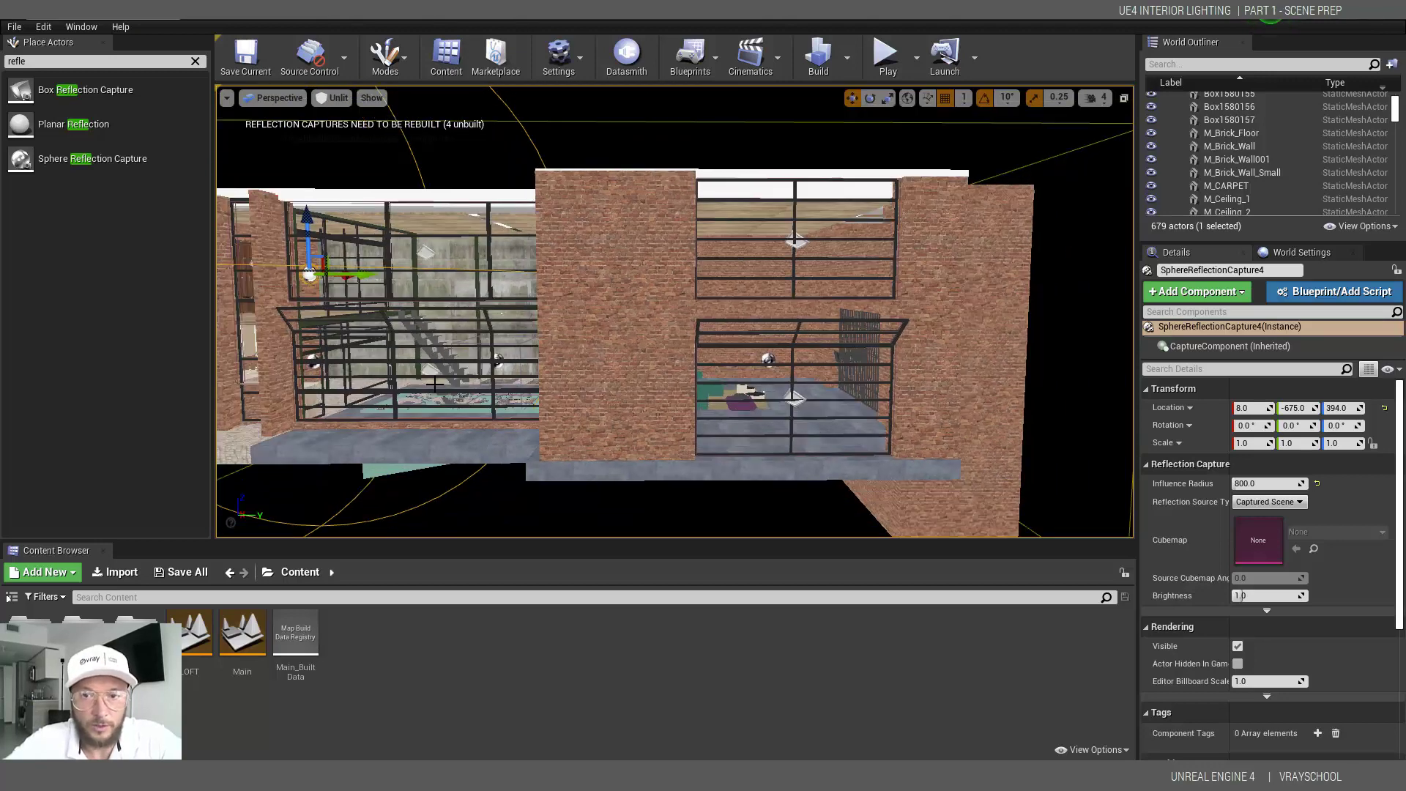